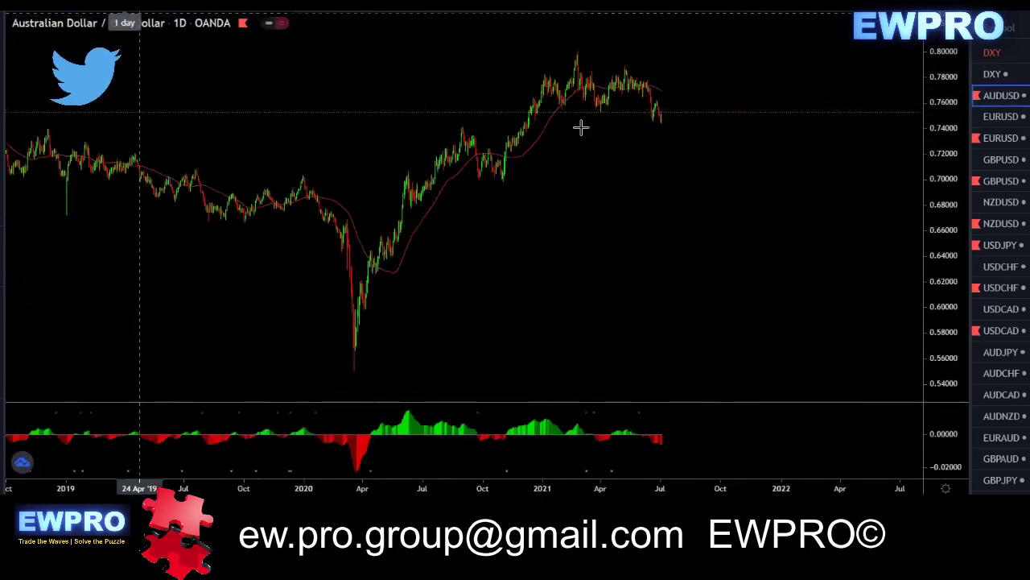
# Trace the down-up-down swing from the 2021 high to 0.74169 on the daily AUDUSD chart and mark the histogram's matching lows and peaks.
pyautogui.scroll(2, 882, 314)
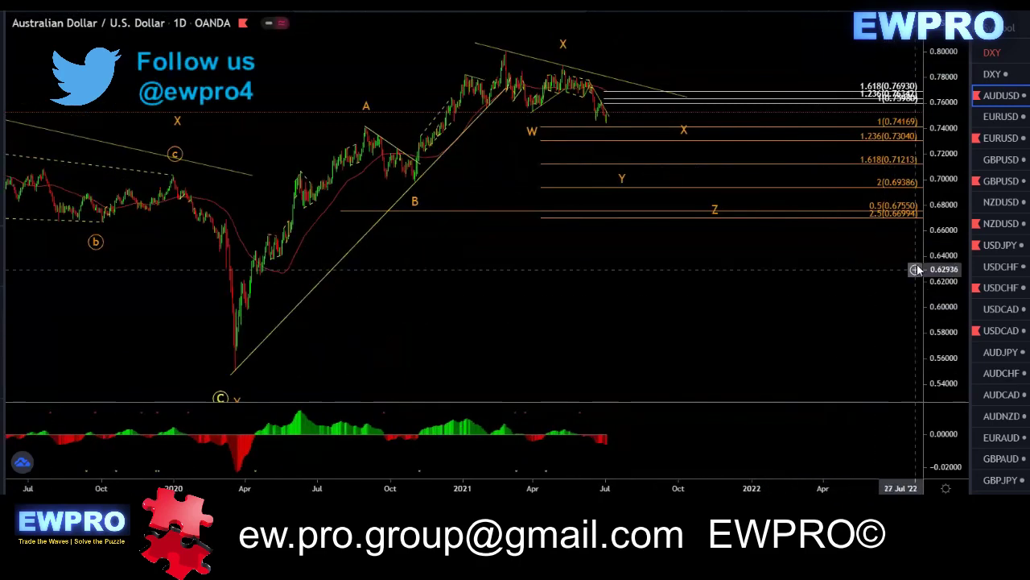
pyautogui.scroll(2, 818, 293)
pyautogui.moveTo(704, 293); pyautogui.dragTo(770, 302)
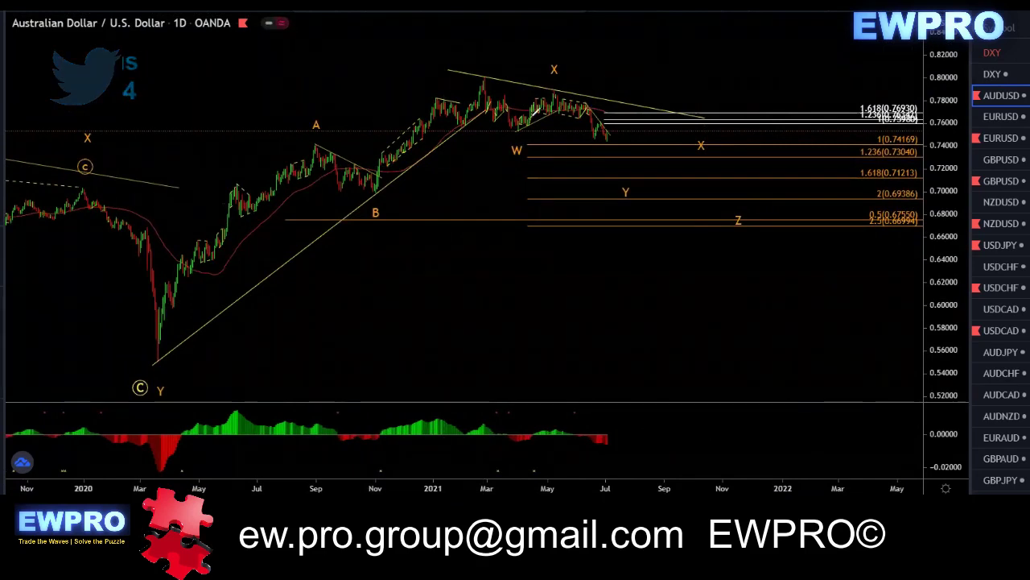
pyautogui.moveTo(481, 84)
pyautogui.mouseDown()
pyautogui.moveTo(517, 128)
pyautogui.moveTo(555, 95)
pyautogui.moveTo(617, 145)
pyautogui.mouseUp()
pyautogui.moveTo(529, 443); pyautogui.dragTo(499, 442)
pyautogui.moveTo(593, 442); pyautogui.dragTo(619, 442)
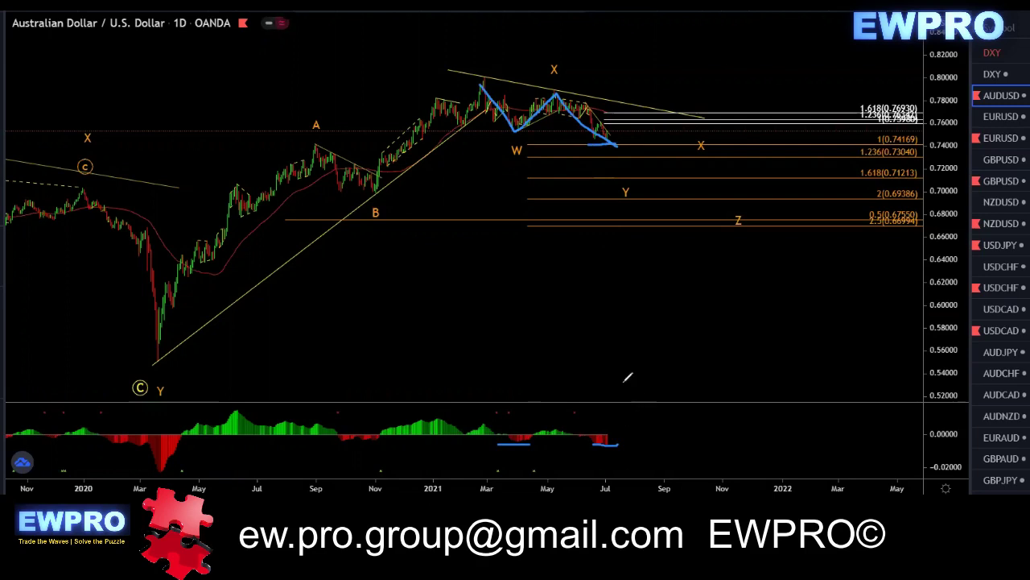
pyautogui.moveTo(224, 409); pyautogui.dragTo(281, 411)
pyautogui.moveTo(428, 419); pyautogui.dragTo(442, 419)
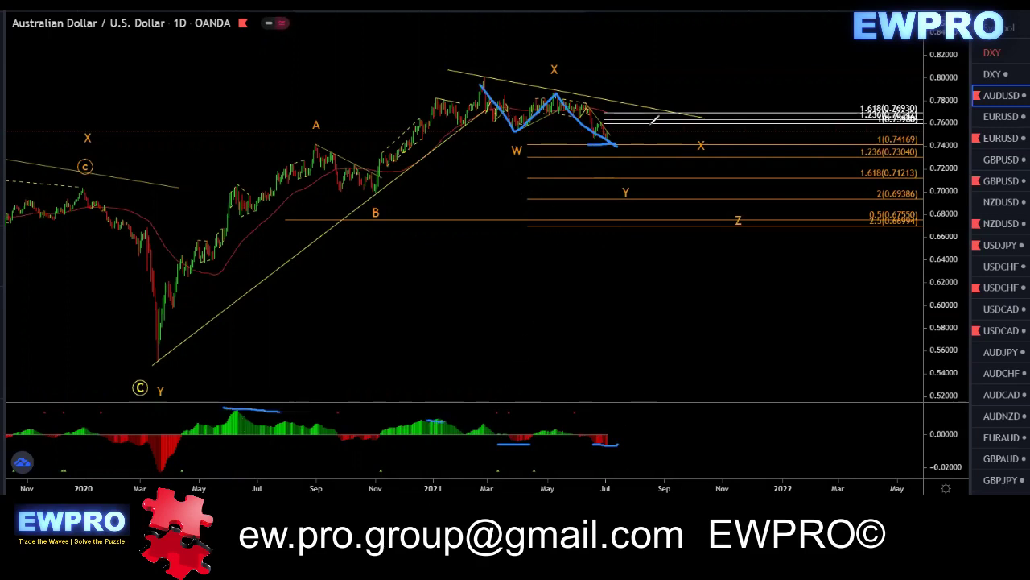
# Circle the correction after the 2021 high, mark the wave A peak and the downtrend freehand, and clear all the freehand marks.
pyautogui.moveTo(676, 106)
pyautogui.mouseDown()
pyautogui.moveTo(533, 73)
pyautogui.moveTo(612, 182)
pyautogui.moveTo(653, 164)
pyautogui.mouseUp()
pyautogui.moveTo(306, 142); pyautogui.dragTo(331, 141)
pyautogui.moveTo(463, 76)
pyautogui.mouseDown()
pyautogui.moveTo(505, 76)
pyautogui.moveTo(649, 142)
pyautogui.mouseUp()
pyautogui.moveTo(673, 100); pyautogui.dragTo(700, 145)
pyautogui.moveTo(500, 72); pyautogui.dragTo(675, 103)
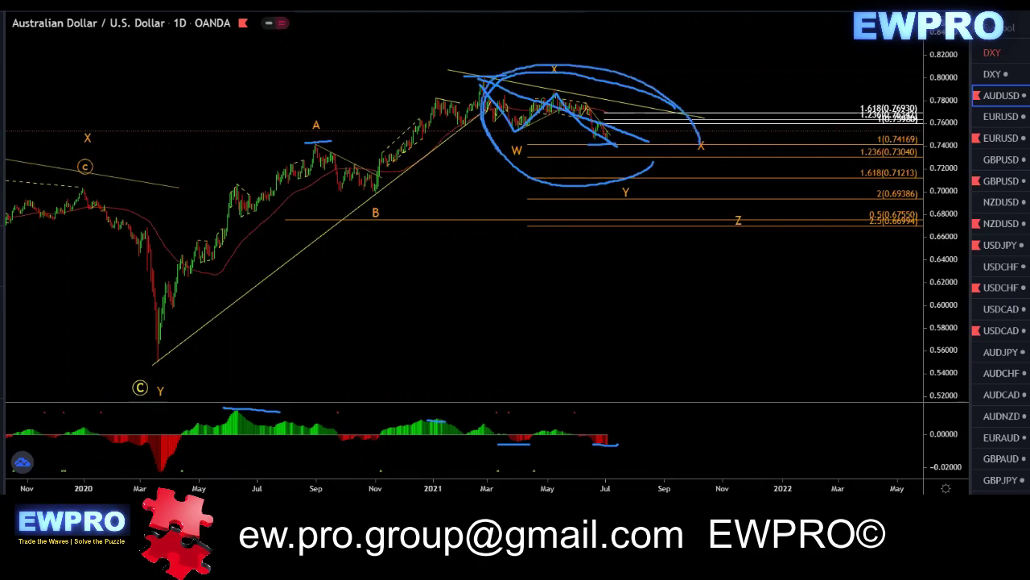
pyautogui.press('Escape')
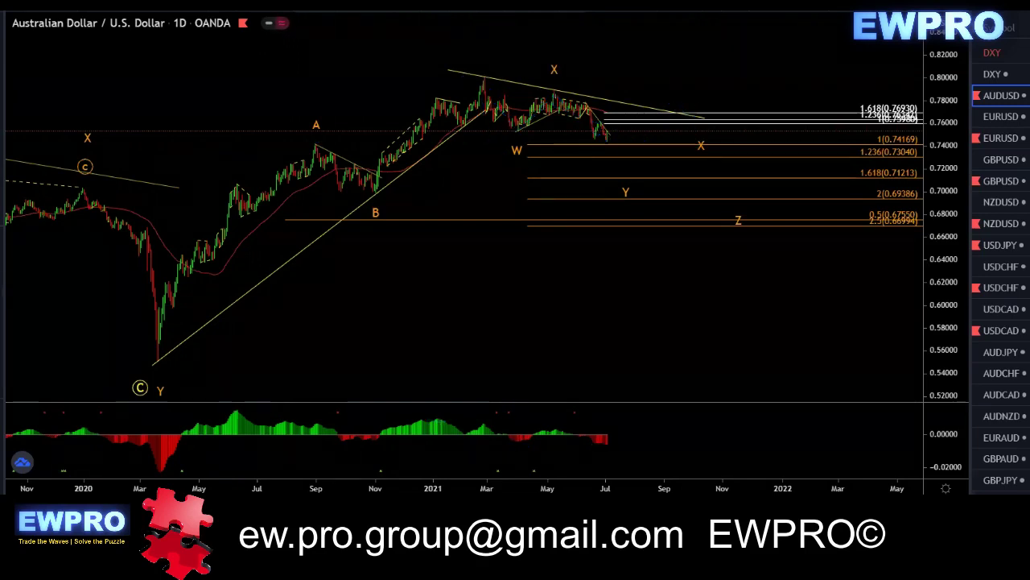
# Switch the AUDUSD chart to the 4-hour timeframe and stretch the price scale around the recent waves.
pyautogui.click(180, 5)
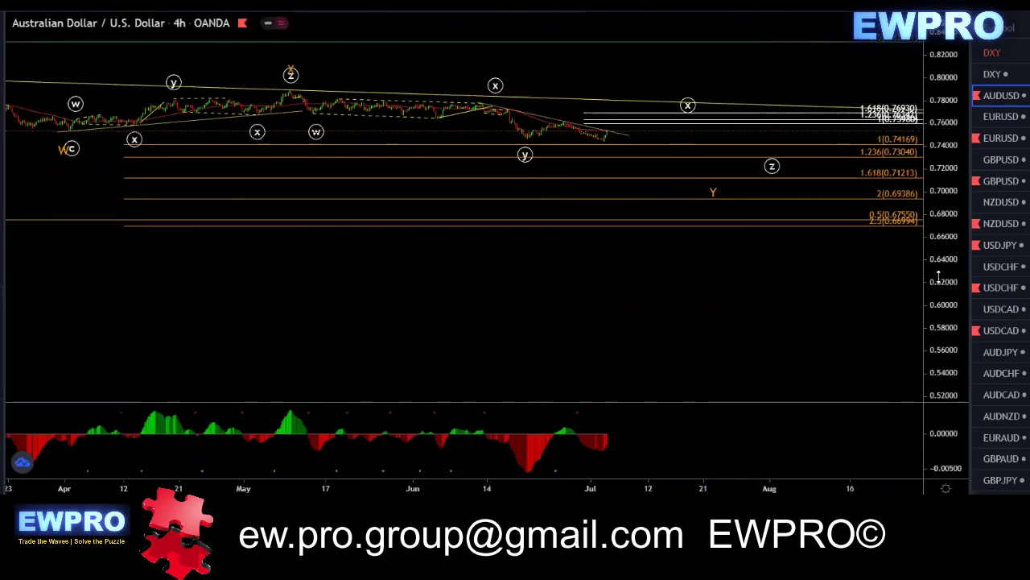
pyautogui.moveTo(942, 282); pyautogui.dragTo(942, 236)
pyautogui.moveTo(822, 268); pyautogui.dragTo(777, 258)
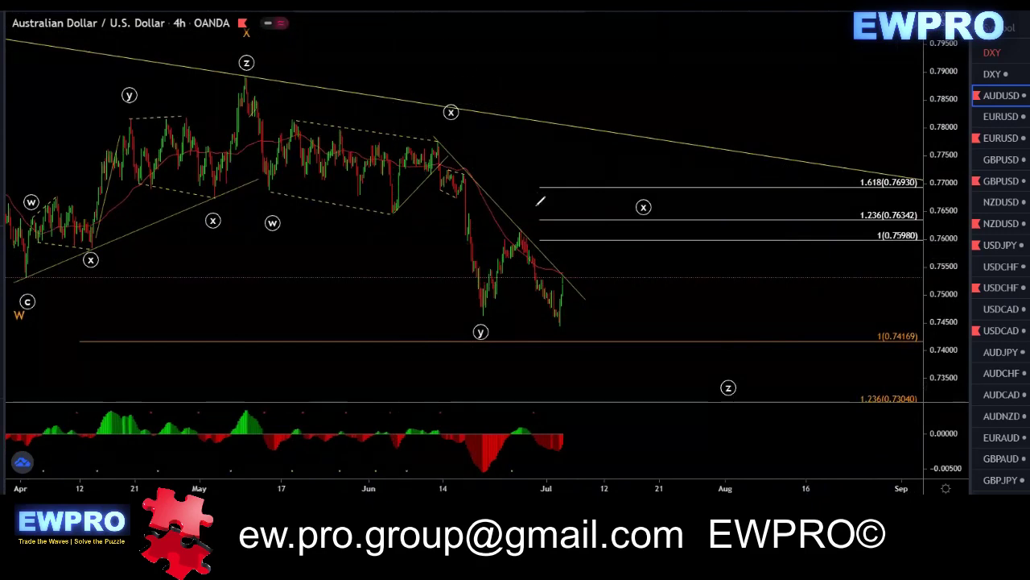
# Mark the late-June high, the two recent lows and the histogram peaks, trace the last decline, and clear the marks.
pyautogui.moveTo(508, 232); pyautogui.dragTo(527, 228)
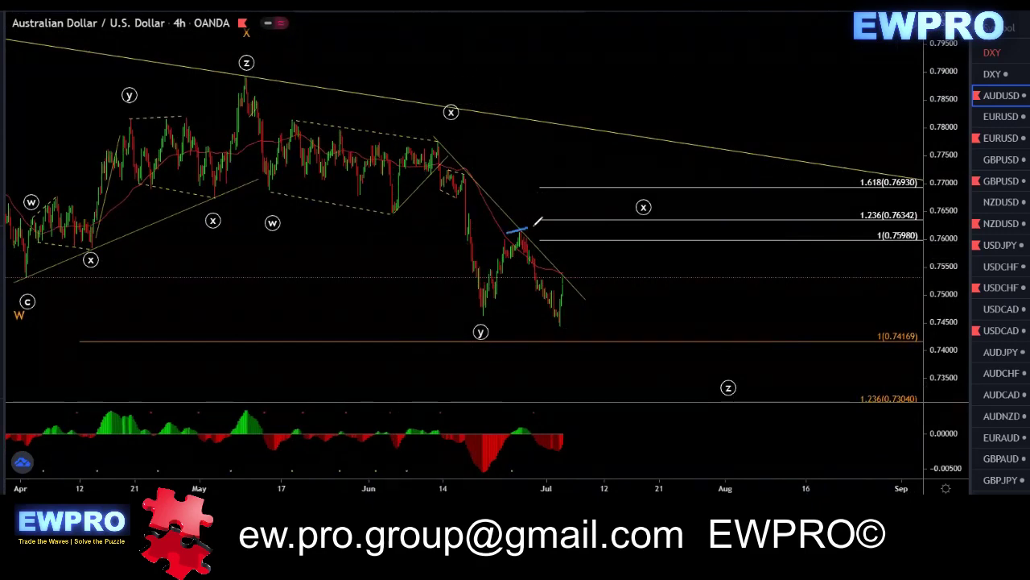
pyautogui.moveTo(414, 424); pyautogui.dragTo(448, 422)
pyautogui.moveTo(515, 426); pyautogui.dragTo(533, 423)
pyautogui.moveTo(475, 315); pyautogui.dragTo(574, 316)
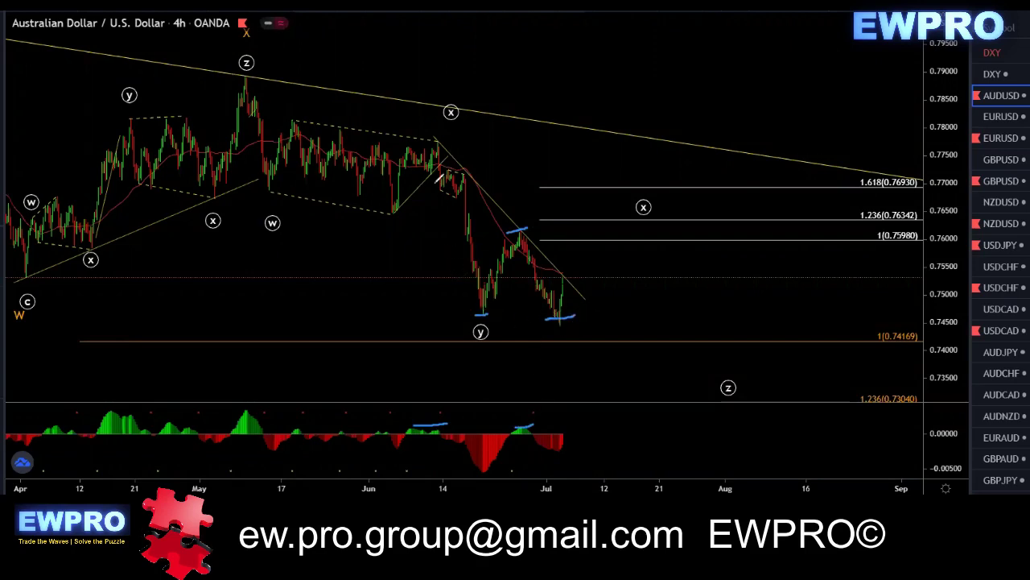
pyautogui.moveTo(524, 228); pyautogui.dragTo(561, 311)
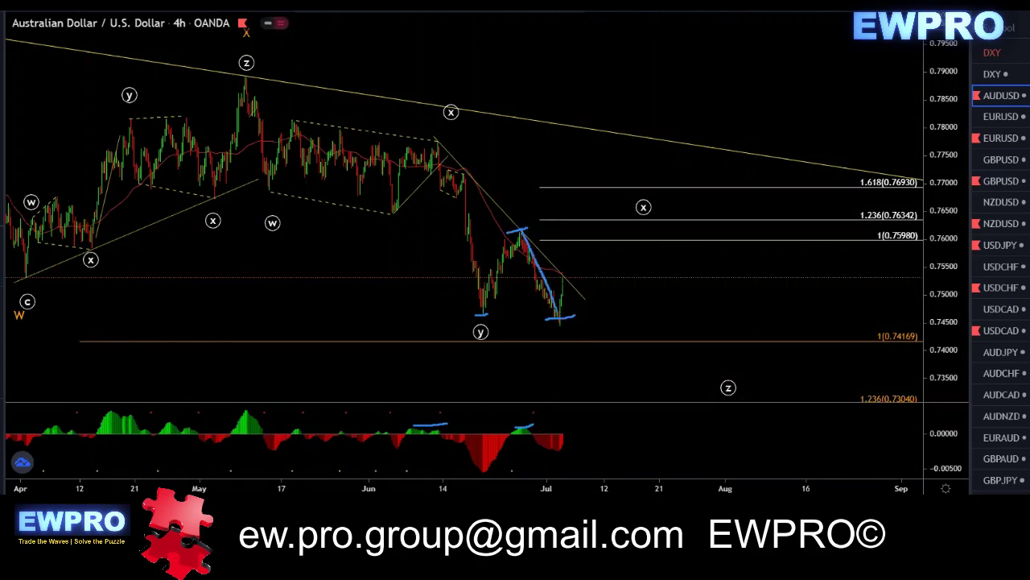
pyautogui.press('Escape')
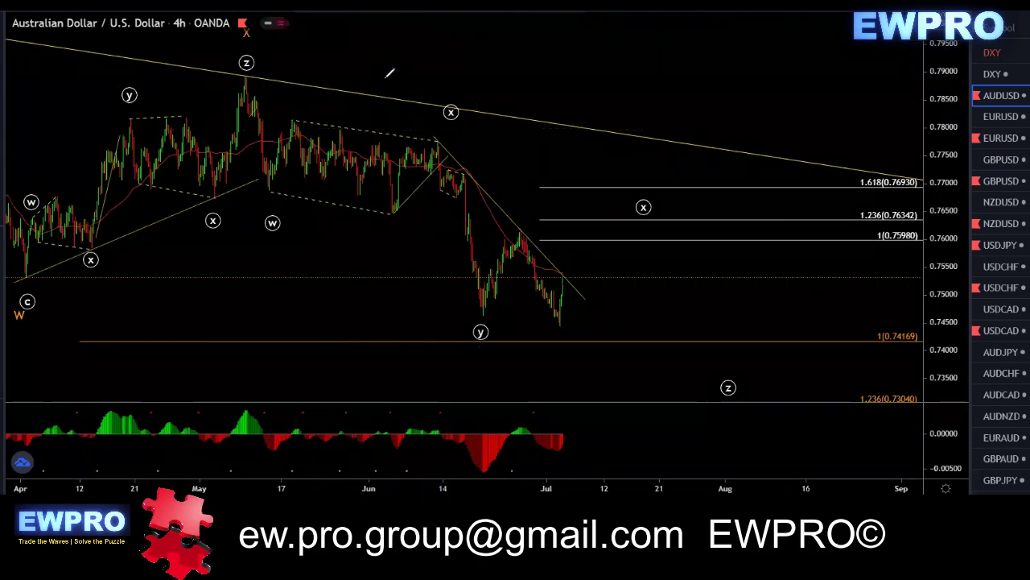
# Circle the dashed channel between w and x and sketch a zigzag from wave y up to 0.75980 and down to a Z near 0.73040.
pyautogui.moveTo(435, 131)
pyautogui.mouseDown()
pyautogui.moveTo(395, 111)
pyautogui.moveTo(290, 139)
pyautogui.moveTo(277, 190)
pyautogui.moveTo(407, 201)
pyautogui.moveTo(434, 126)
pyautogui.mouseUp()
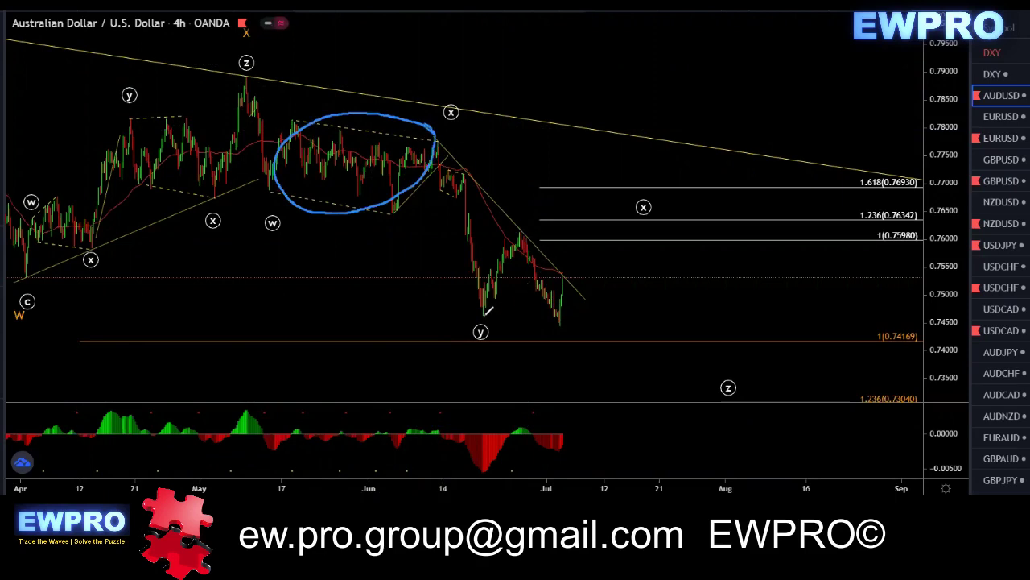
pyautogui.moveTo(484, 314)
pyautogui.mouseDown()
pyautogui.moveTo(522, 231)
pyautogui.moveTo(566, 320)
pyautogui.moveTo(585, 240)
pyautogui.moveTo(672, 374)
pyautogui.moveTo(657, 394)
pyautogui.moveTo(683, 400)
pyautogui.mouseUp()
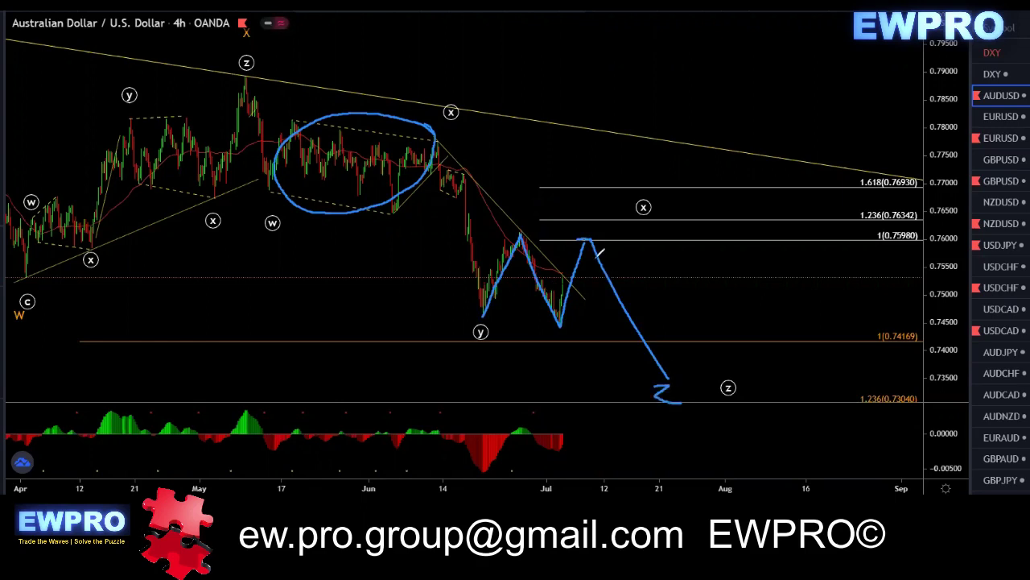
pyautogui.moveTo(586, 239); pyautogui.dragTo(524, 233)
pyautogui.moveTo(485, 315); pyautogui.dragTo(559, 326)
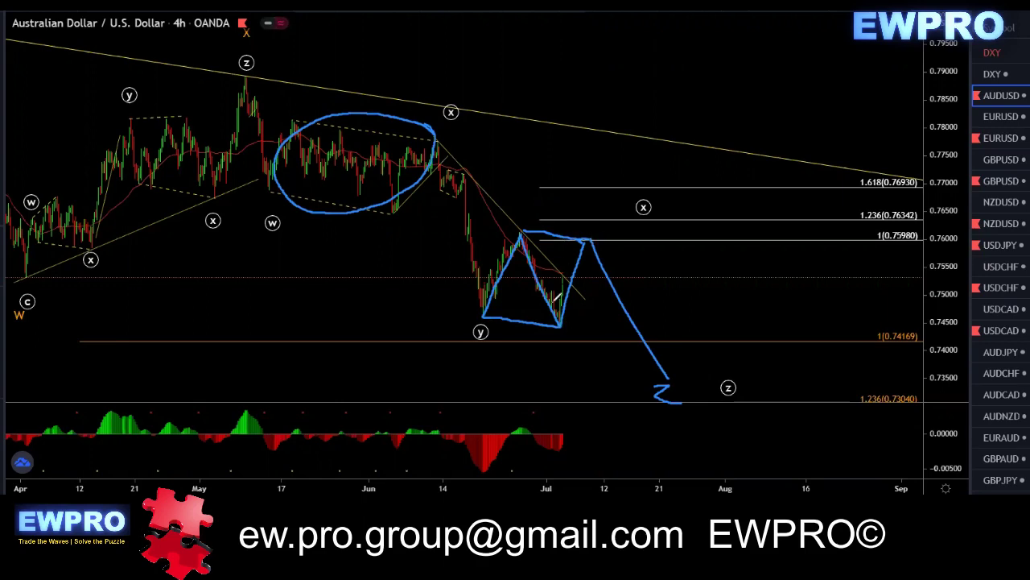
pyautogui.moveTo(565, 325); pyautogui.dragTo(566, 291)
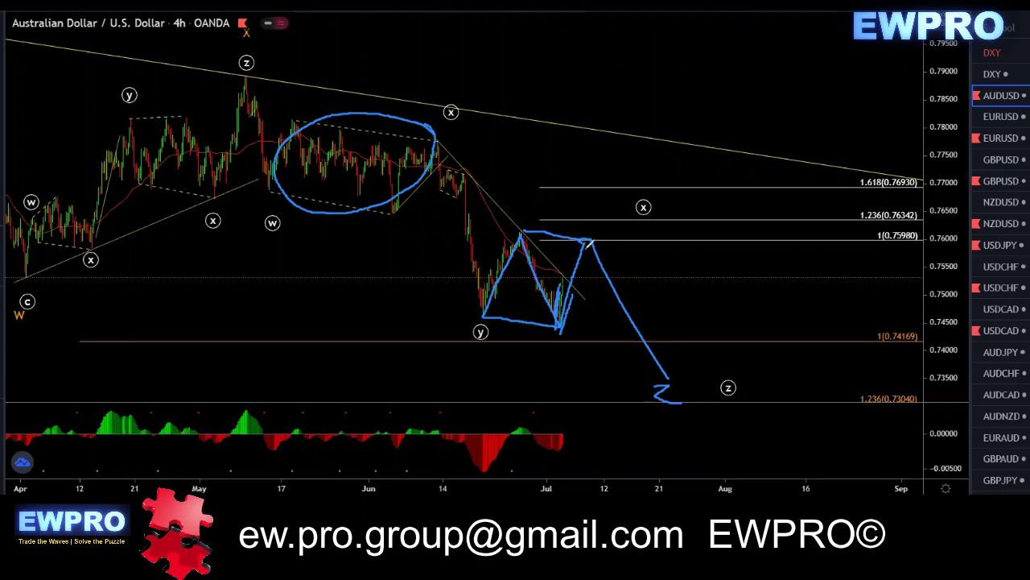
pyautogui.moveTo(560, 334); pyautogui.dragTo(586, 255)
# Circle the dashed channel again and the comparable sideways pattern after wave y, and clear all the freehand marks.
pyautogui.moveTo(421, 126)
pyautogui.mouseDown()
pyautogui.moveTo(351, 115)
pyautogui.moveTo(287, 157)
pyautogui.moveTo(426, 175)
pyautogui.moveTo(418, 129)
pyautogui.mouseUp()
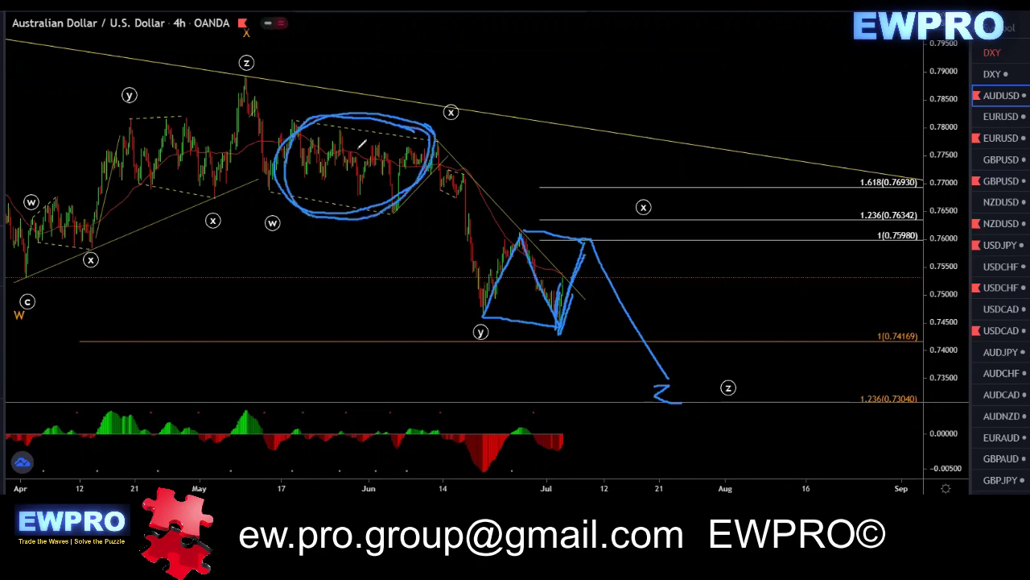
pyautogui.moveTo(613, 236)
pyautogui.mouseDown()
pyautogui.moveTo(570, 224)
pyautogui.moveTo(505, 305)
pyautogui.moveTo(556, 330)
pyautogui.mouseUp()
pyautogui.moveTo(621, 294); pyautogui.dragTo(605, 222)
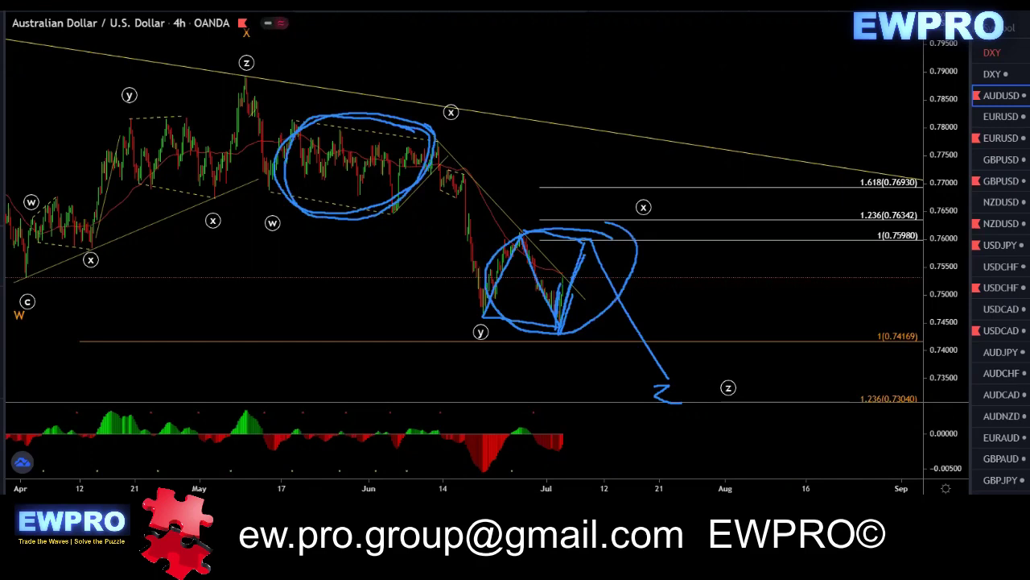
pyautogui.press('Escape')
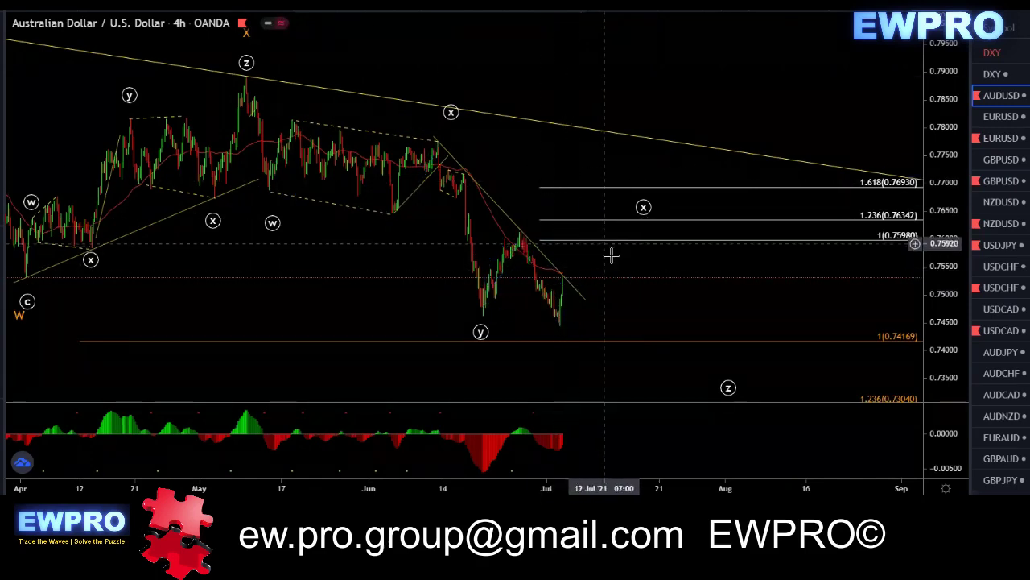
# Switch the AUDUSD chart to the 1-hour timeframe and fit the price action since early June in view.
pyautogui.click(96, 6)
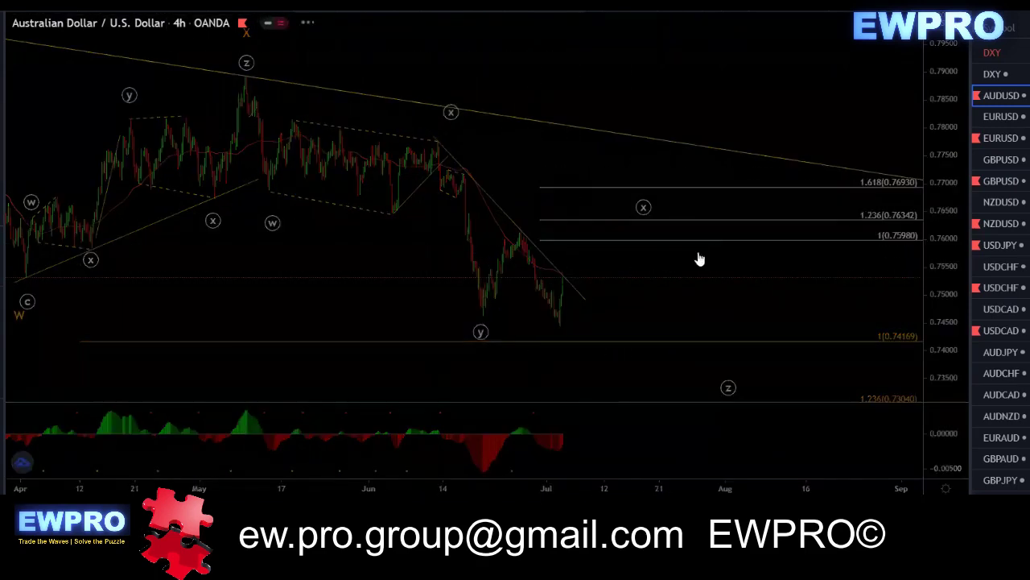
pyautogui.moveTo(943, 284); pyautogui.dragTo(941, 234)
pyautogui.scroll(-2, 754, 255)
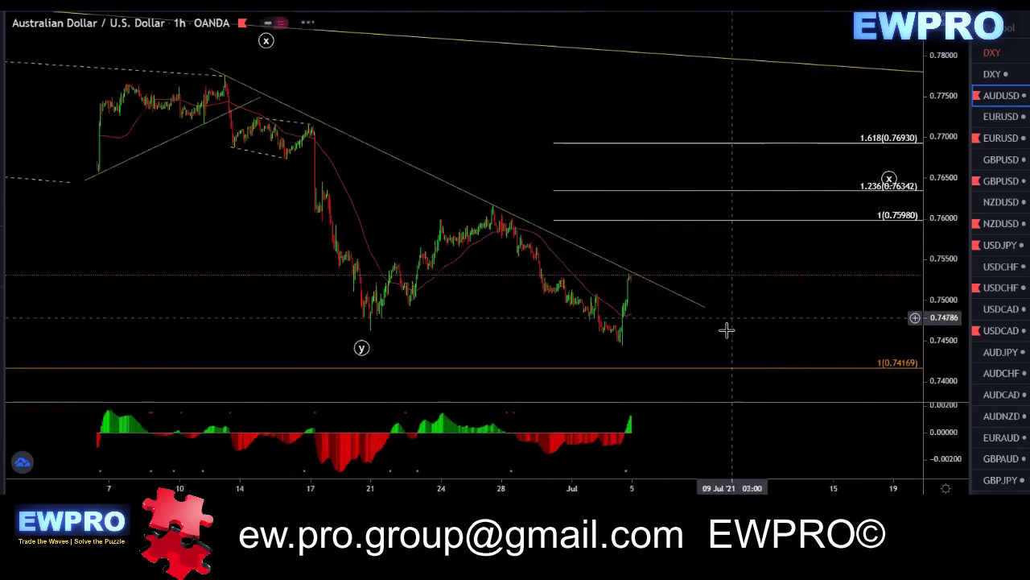
pyautogui.scroll(-2, 676, 330)
pyautogui.moveTo(677, 329); pyautogui.dragTo(663, 326)
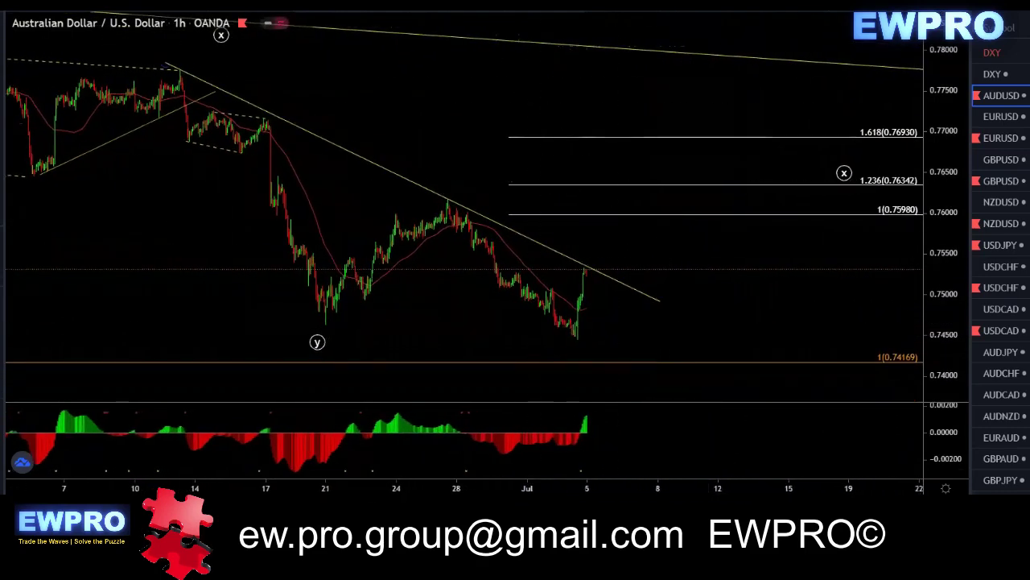
# Sketch a rise with a flag pullback to 0.75980, mark 0.76930 with a further dip and rally, and clear the drawing.
pyautogui.moveTo(577, 344)
pyautogui.mouseDown()
pyautogui.moveTo(591, 265)
pyautogui.moveTo(620, 288)
pyautogui.moveTo(650, 208)
pyautogui.mouseUp()
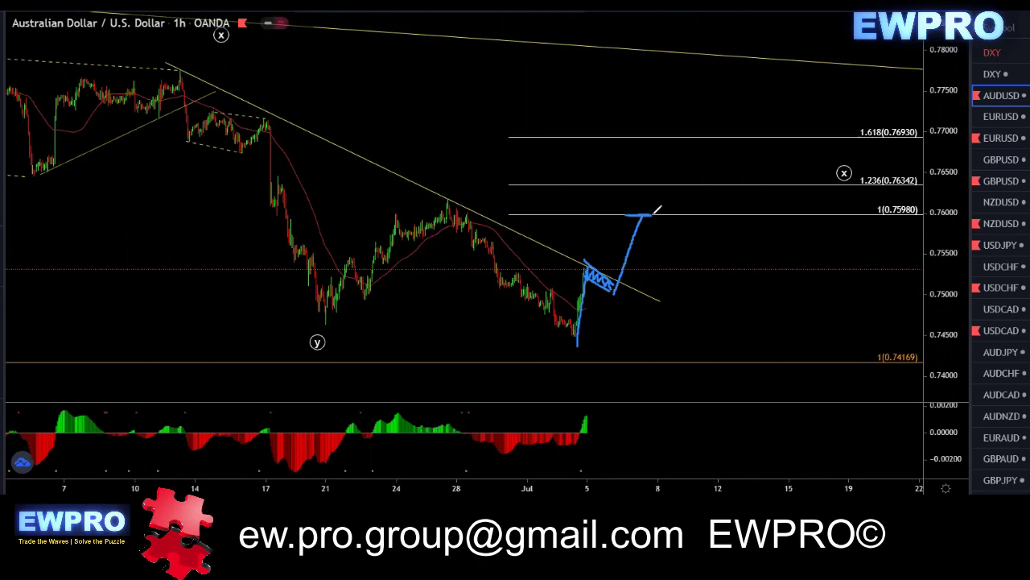
pyautogui.moveTo(644, 137); pyautogui.dragTo(673, 138)
pyautogui.moveTo(632, 214); pyautogui.dragTo(659, 214)
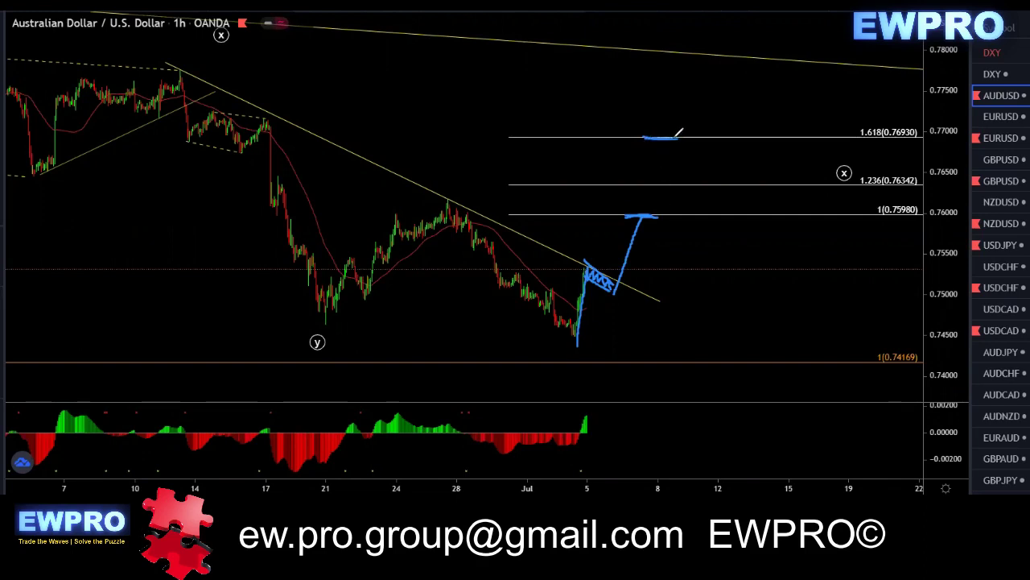
pyautogui.moveTo(673, 138)
pyautogui.mouseDown()
pyautogui.moveTo(707, 170)
pyautogui.moveTo(765, 82)
pyautogui.mouseUp()
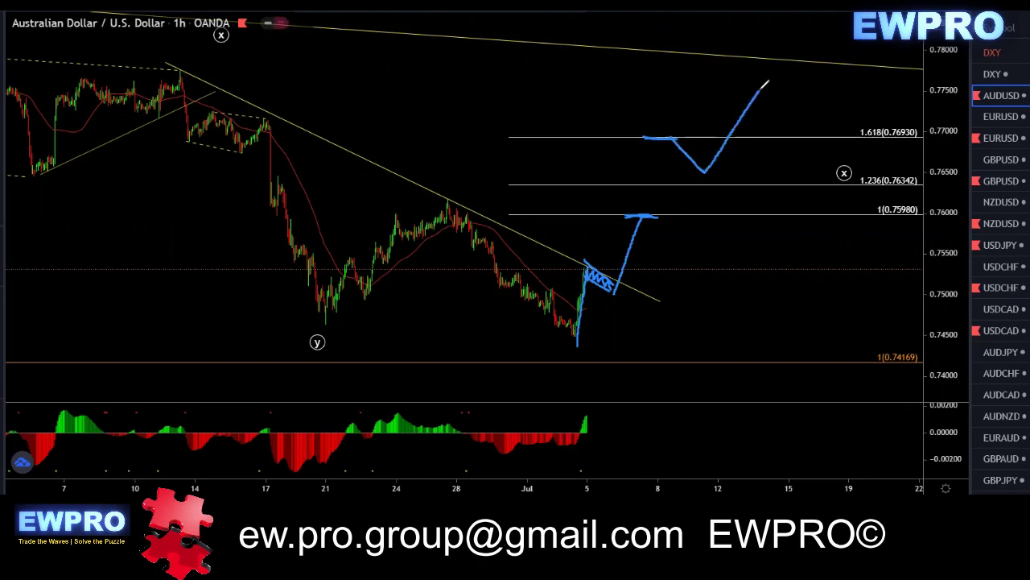
pyautogui.press('Escape')
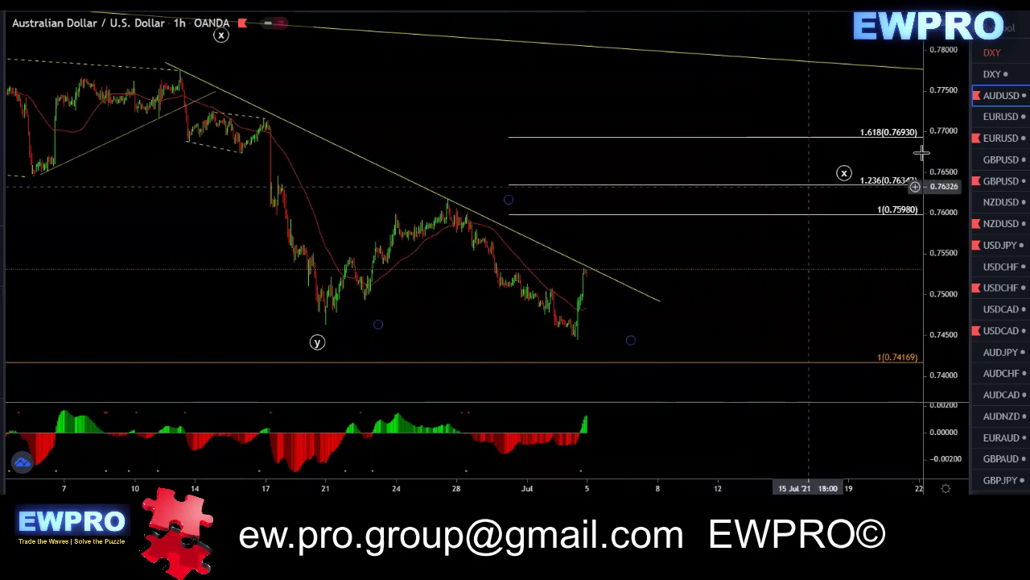
# Open the flagged EURUSD chart on the daily timeframe with its price scale reset and the 2020–2021 waves in view.
pyautogui.click(1007, 139)
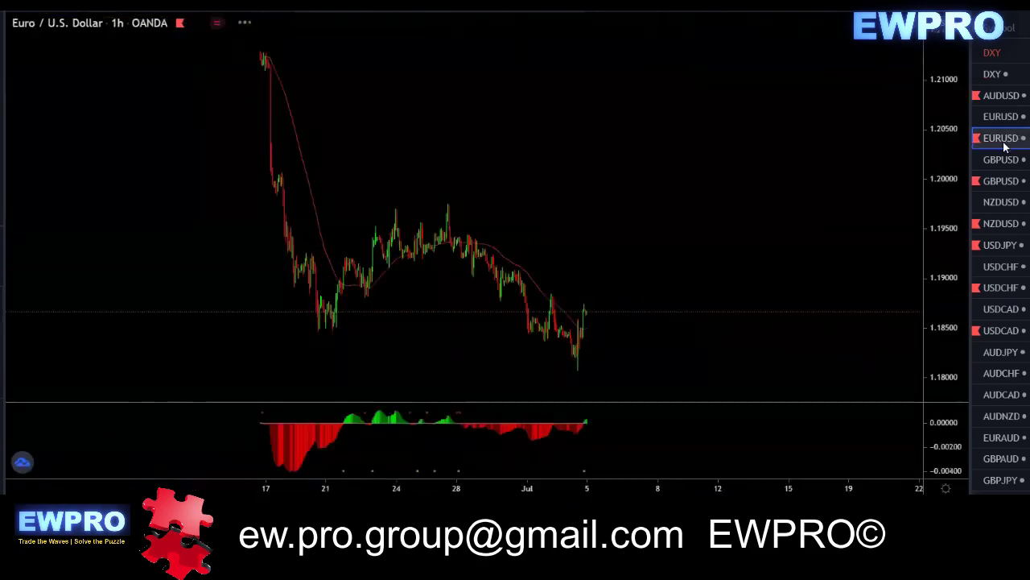
pyautogui.click(242, 5)
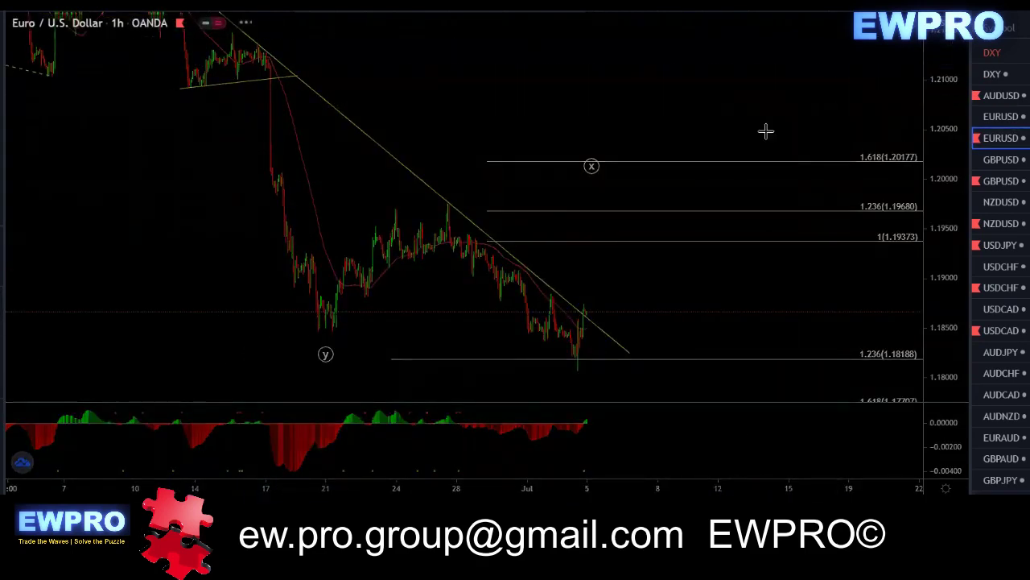
pyautogui.doubleClick(937, 191)
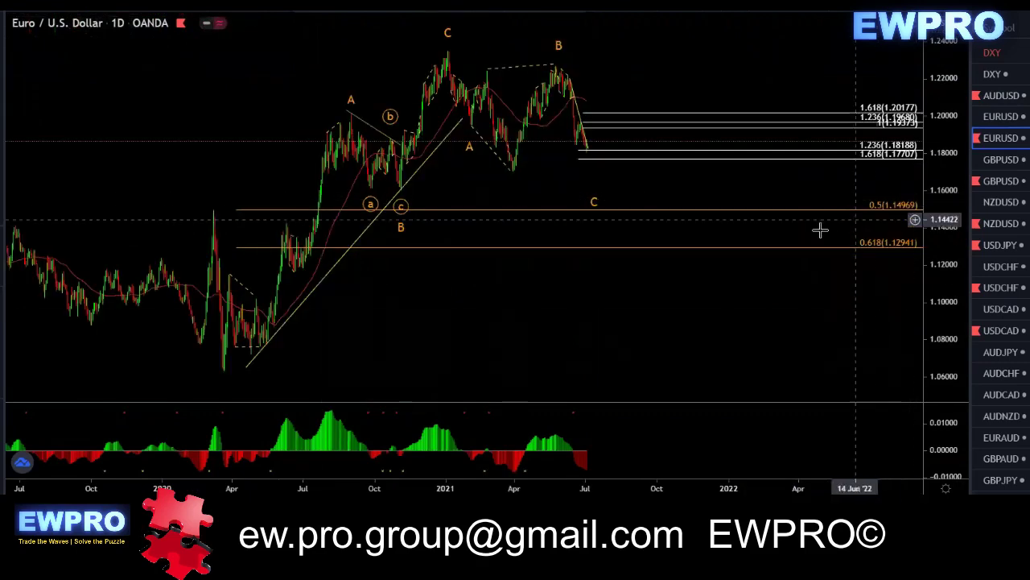
pyautogui.scroll(2, 793, 231)
pyautogui.moveTo(630, 187); pyautogui.dragTo(652, 187)
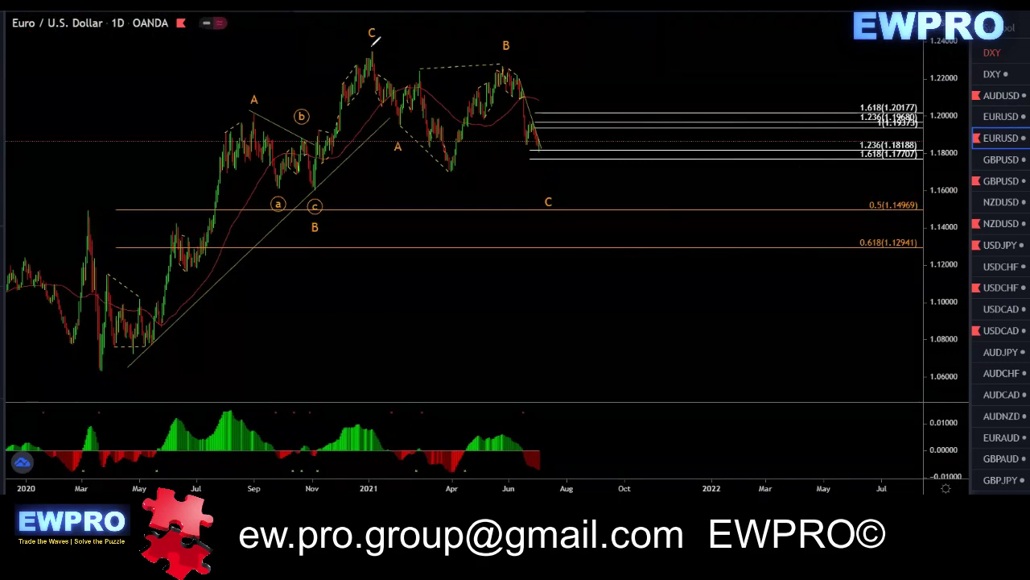
# Trace the EURUSD swings from the wave C high through A and B to the latest decline, and mark the 0.5 level at 1.14969.
pyautogui.moveTo(372, 50)
pyautogui.mouseDown()
pyautogui.moveTo(431, 113)
pyautogui.moveTo(516, 63)
pyautogui.moveTo(546, 153)
pyautogui.mouseUp()
pyautogui.moveTo(383, 127); pyautogui.dragTo(402, 126)
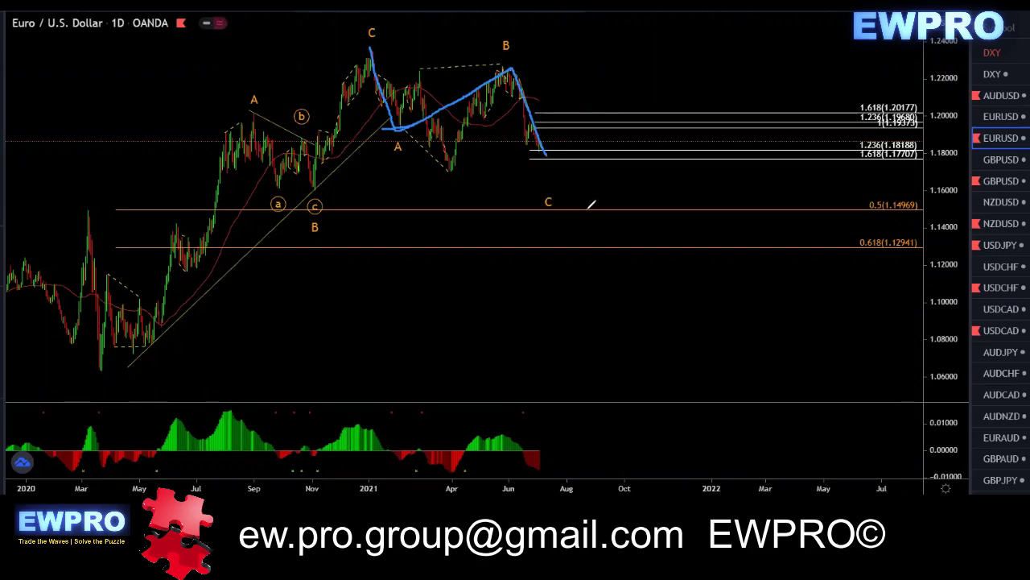
pyautogui.moveTo(582, 210); pyautogui.dragTo(597, 209)
pyautogui.moveTo(575, 210); pyautogui.dragTo(592, 210)
# Circle the whole 2021 correction, sketch a dip followed by a steep rally, and clear all the freehand marks.
pyautogui.moveTo(550, 81)
pyautogui.mouseDown()
pyautogui.moveTo(508, 49)
pyautogui.moveTo(396, 44)
pyautogui.moveTo(385, 137)
pyautogui.moveTo(425, 184)
pyautogui.mouseUp()
pyautogui.moveTo(497, 189)
pyautogui.mouseDown()
pyautogui.moveTo(566, 108)
pyautogui.moveTo(527, 68)
pyautogui.moveTo(547, 82)
pyautogui.mouseUp()
pyautogui.moveTo(548, 145)
pyautogui.mouseDown()
pyautogui.moveTo(559, 179)
pyautogui.moveTo(620, 37)
pyautogui.mouseUp()
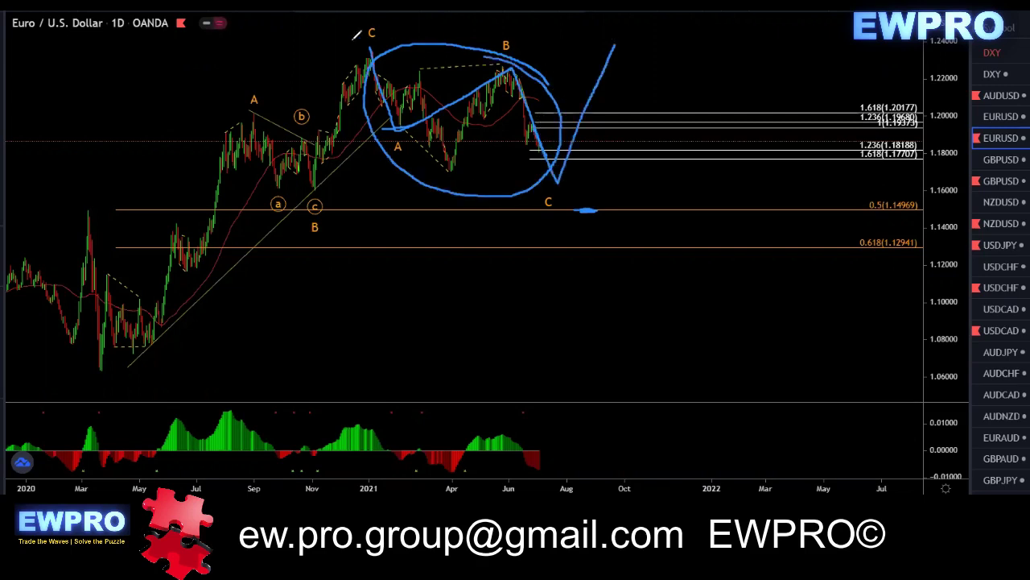
pyautogui.press('Escape')
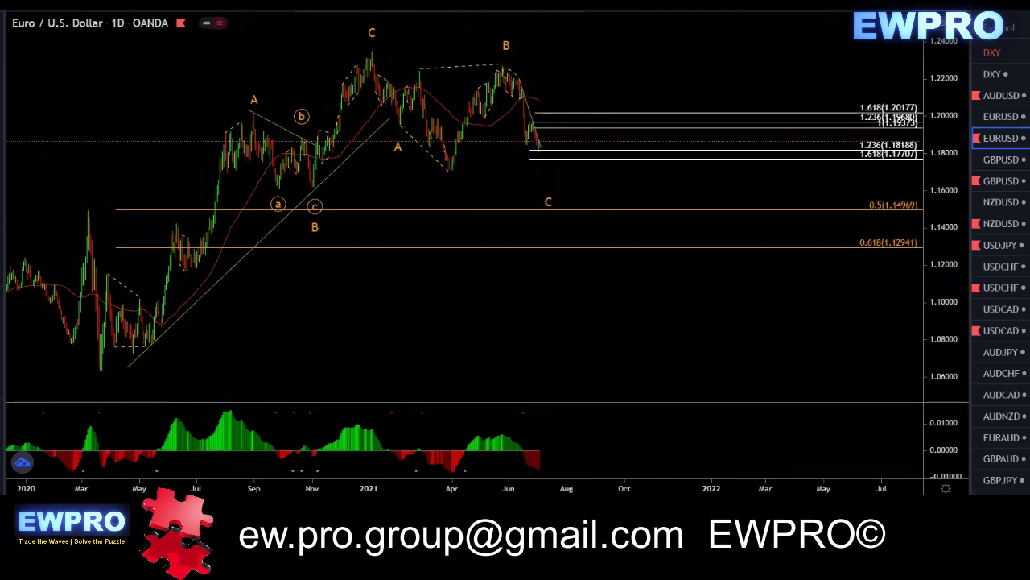
# Switch the EURUSD chart to the 4-hour timeframe and zoom in on the decline from wave c to July.
pyautogui.click(266, 4)
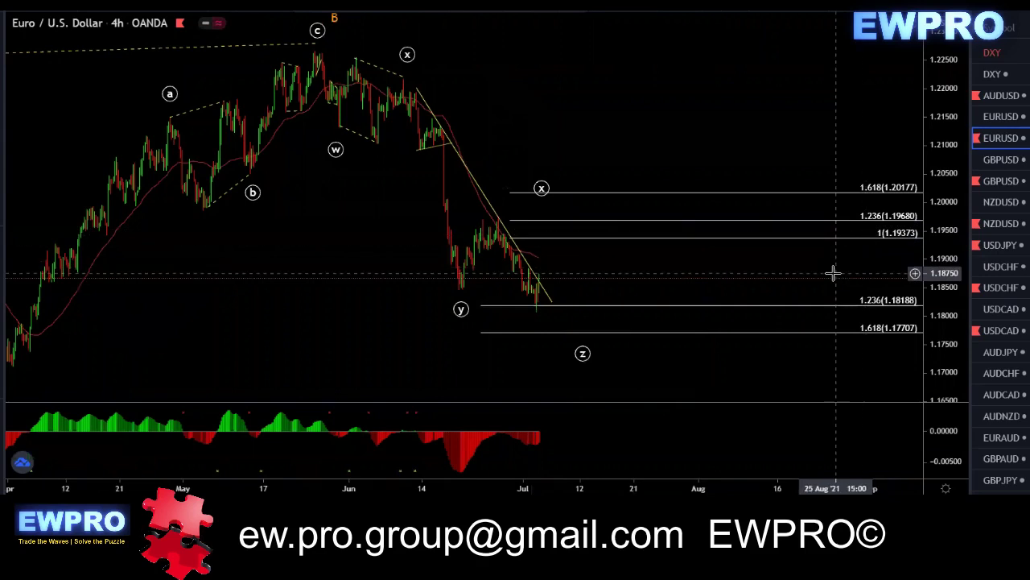
pyautogui.scroll(2, 835, 273)
pyautogui.moveTo(564, 301); pyautogui.dragTo(701, 302)
pyautogui.scroll(1, 693, 296)
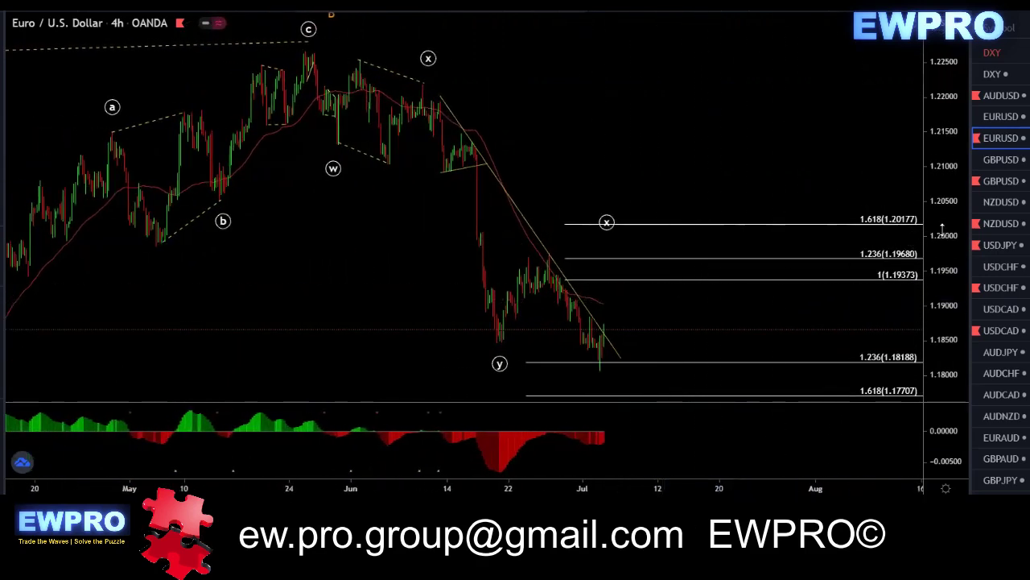
# Trace the EURUSD swings down from wave c, outline a flat reaching the 1.19373 level, extend a drop to z, and clear the marks.
pyautogui.moveTo(939, 230); pyautogui.dragTo(940, 254)
pyautogui.moveTo(785, 195); pyautogui.dragTo(713, 161)
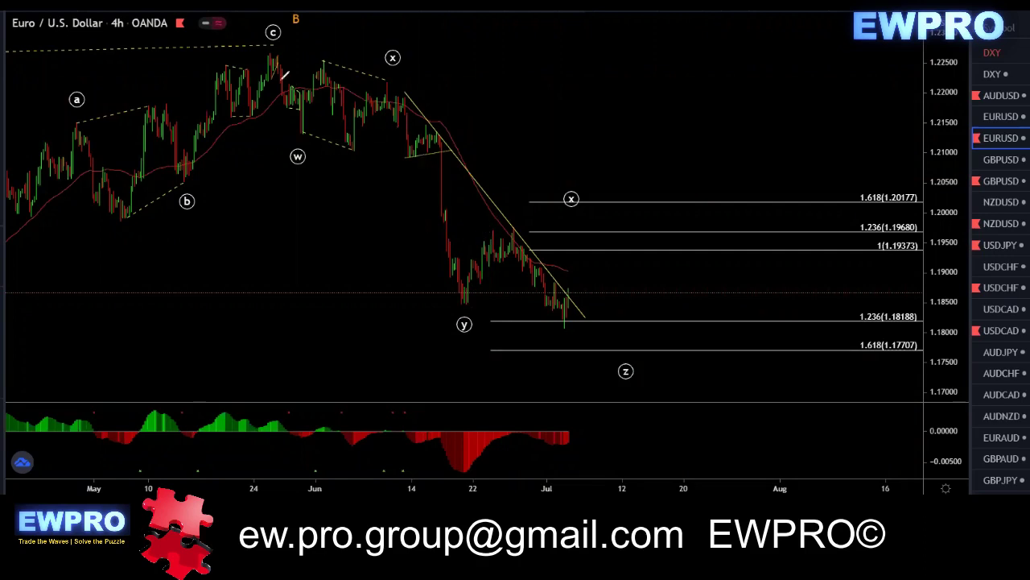
pyautogui.moveTo(275, 53)
pyautogui.mouseDown()
pyautogui.moveTo(308, 128)
pyautogui.moveTo(368, 86)
pyautogui.moveTo(402, 118)
pyautogui.moveTo(463, 298)
pyautogui.moveTo(509, 229)
pyautogui.moveTo(567, 322)
pyautogui.moveTo(605, 251)
pyautogui.moveTo(618, 247)
pyautogui.moveTo(594, 248)
pyautogui.mouseUp()
pyautogui.moveTo(509, 223); pyautogui.dragTo(608, 247)
pyautogui.moveTo(459, 301); pyautogui.dragTo(569, 335)
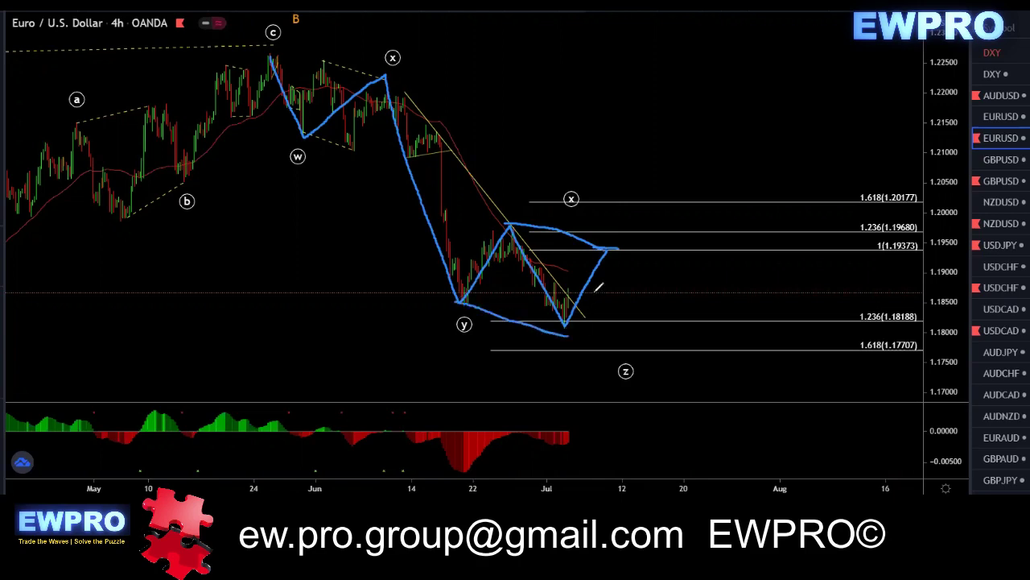
pyautogui.moveTo(607, 248); pyautogui.dragTo(636, 359)
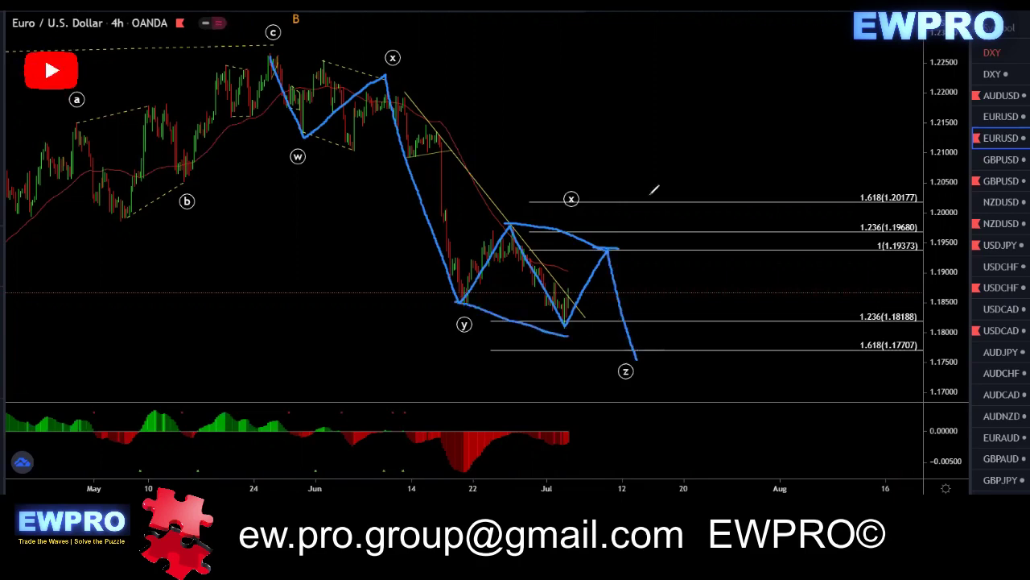
pyautogui.hotkey('ctrl', 'shift', '5')
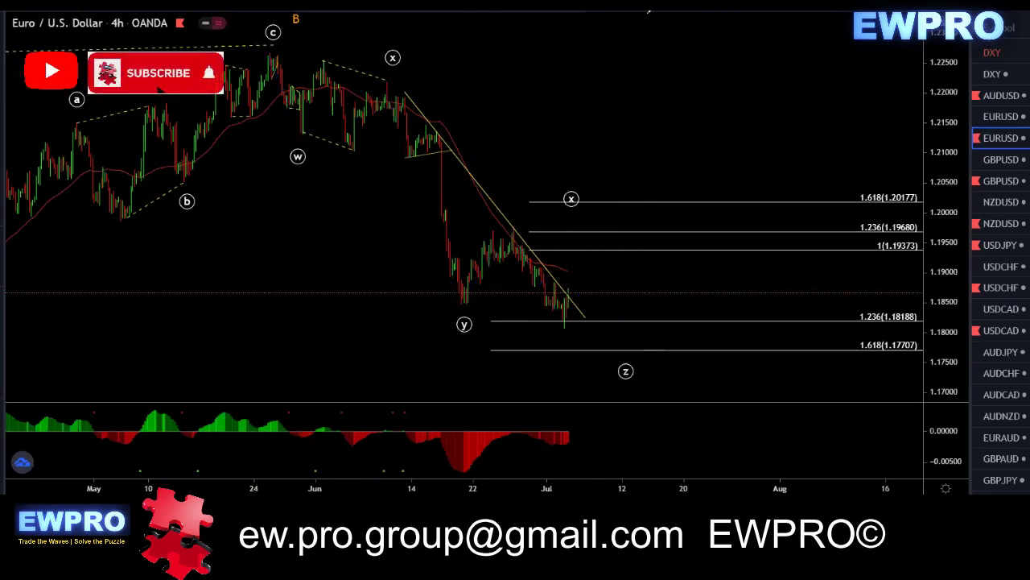
# Sketch a short rally from the current EURUSD price to the 1.19373 level, clear it and leave drawing mode.
pyautogui.moveTo(567, 299); pyautogui.dragTo(585, 259)
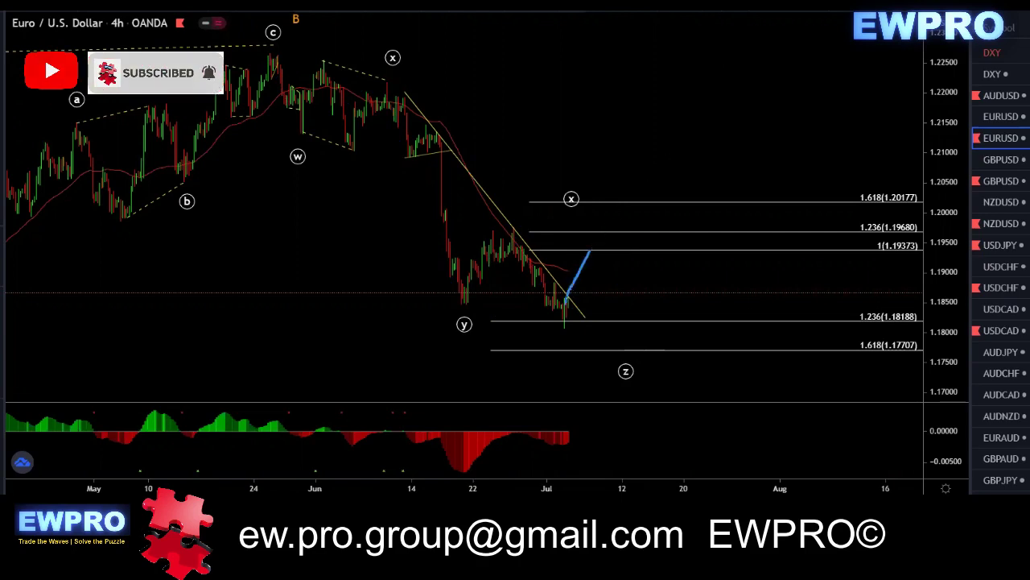
pyautogui.press('Escape')
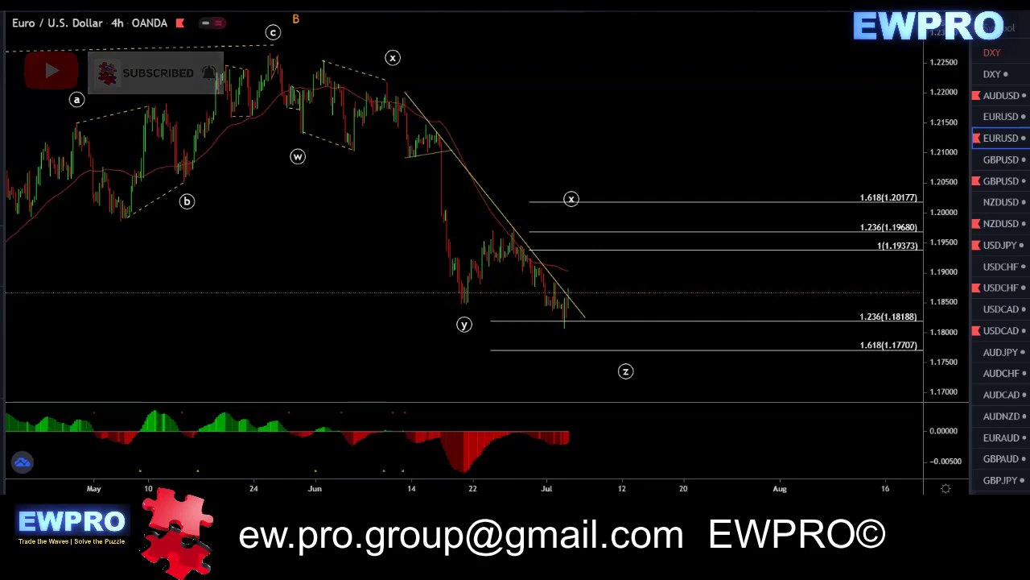
pyautogui.click(619, 5)
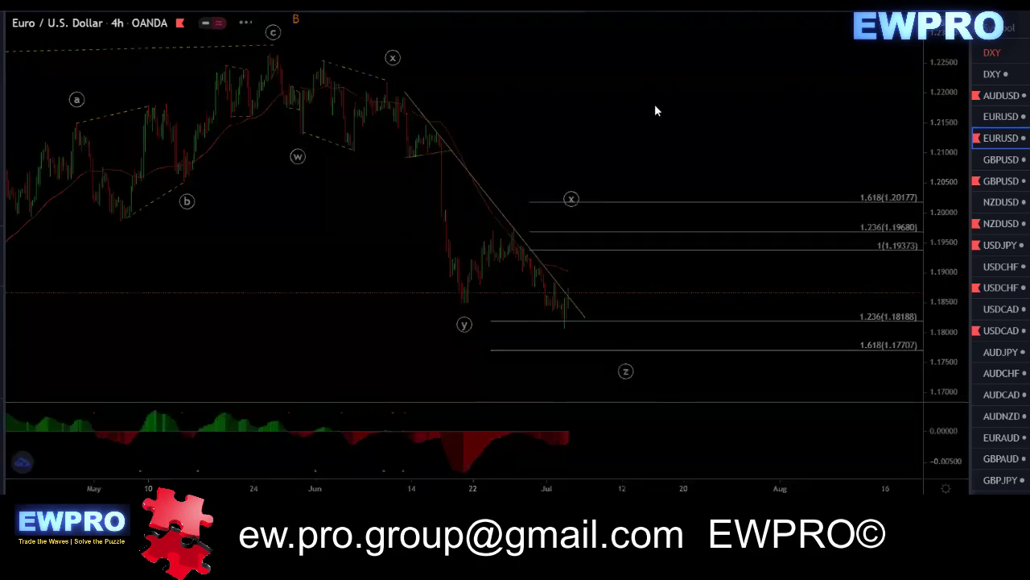
# Switch the EURUSD chart to the 1-hour timeframe with its price scale reset and the whole decline from wave c in view.
pyautogui.doubleClick(938, 284)
pyautogui.scroll(-4, 579, 225)
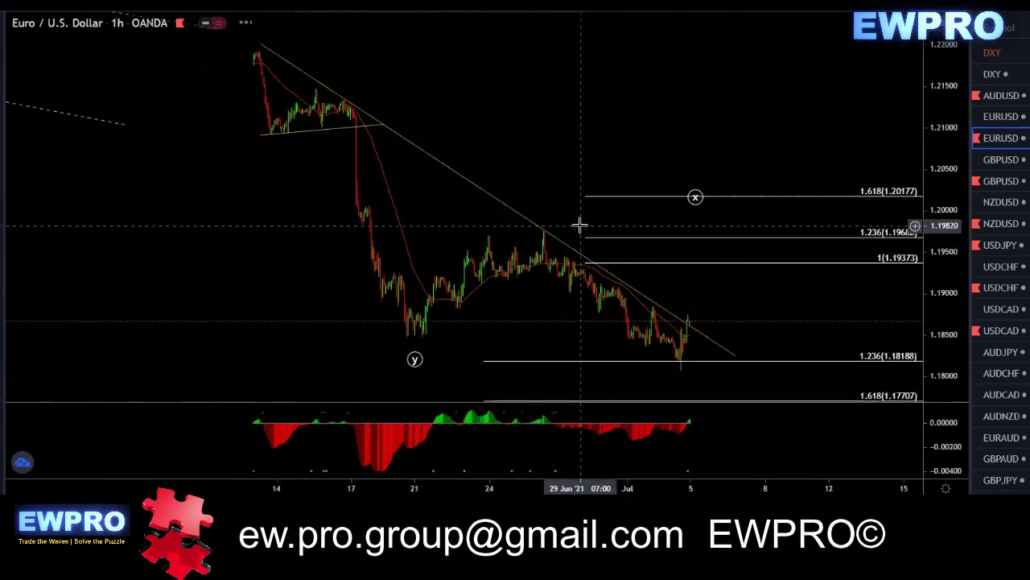
pyautogui.scroll(-3, 580, 225)
pyautogui.moveTo(731, 202); pyautogui.dragTo(633, 192)
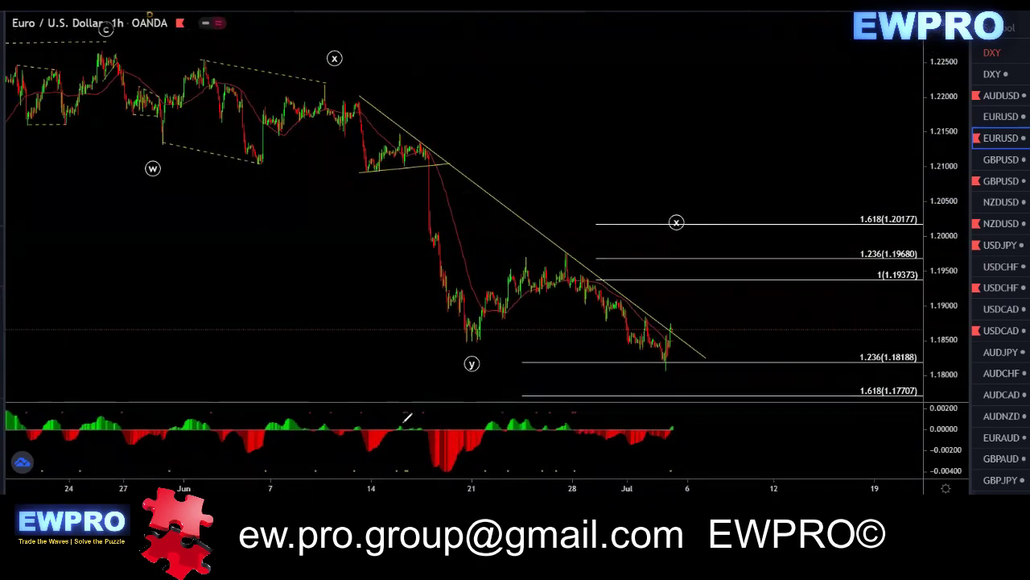
# Mark the decline from the late-June high, two June oscillator peaks and the 1.18188 and 1.17707 levels, and clear the marks.
pyautogui.moveTo(555, 252)
pyautogui.mouseDown()
pyautogui.moveTo(668, 372)
pyautogui.moveTo(713, 362)
pyautogui.mouseUp()
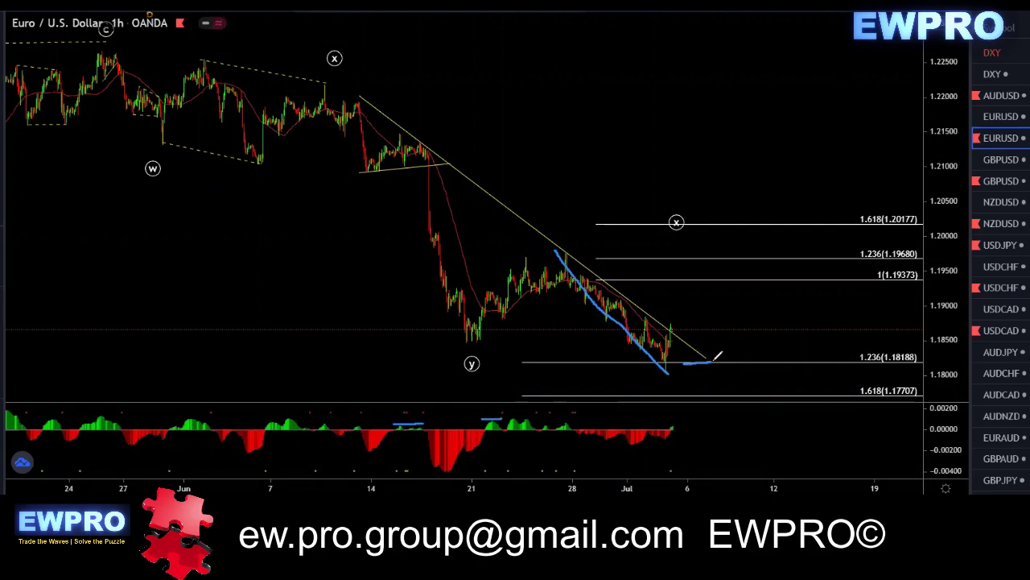
pyautogui.moveTo(669, 399); pyautogui.dragTo(690, 398)
pyautogui.press('Escape')
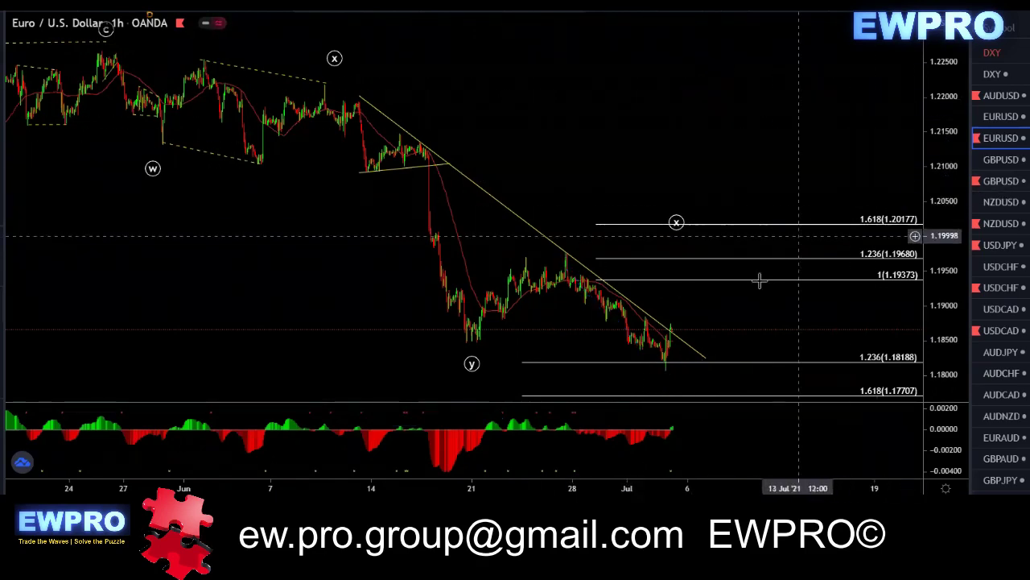
# Outline a flat across the early-July highs and lows, trace the decline through it to below 1.18000, and clear the marks.
pyautogui.scroll(5, 685, 297)
pyautogui.scroll(5, 636, 276)
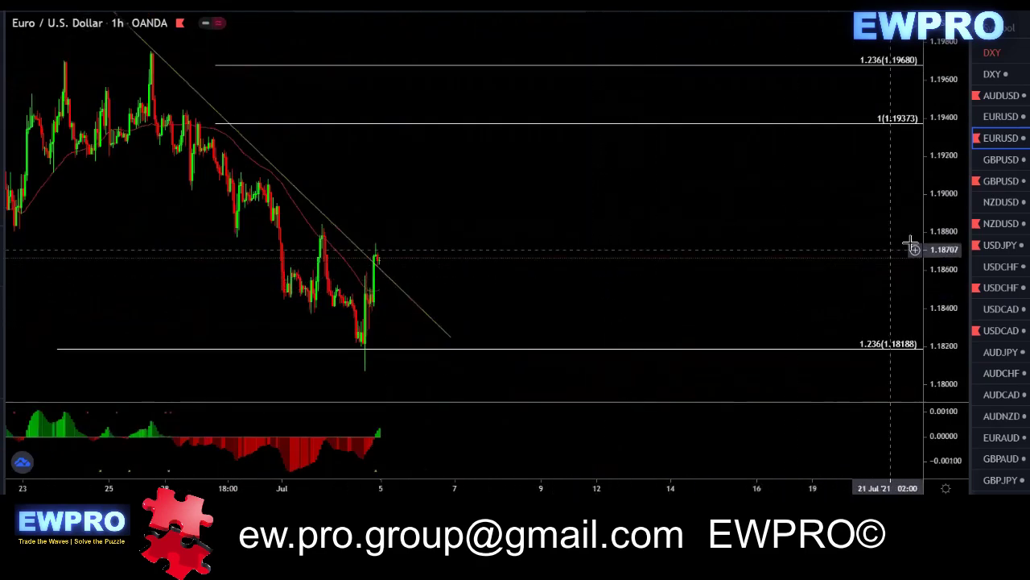
pyautogui.moveTo(534, 221); pyautogui.dragTo(655, 230)
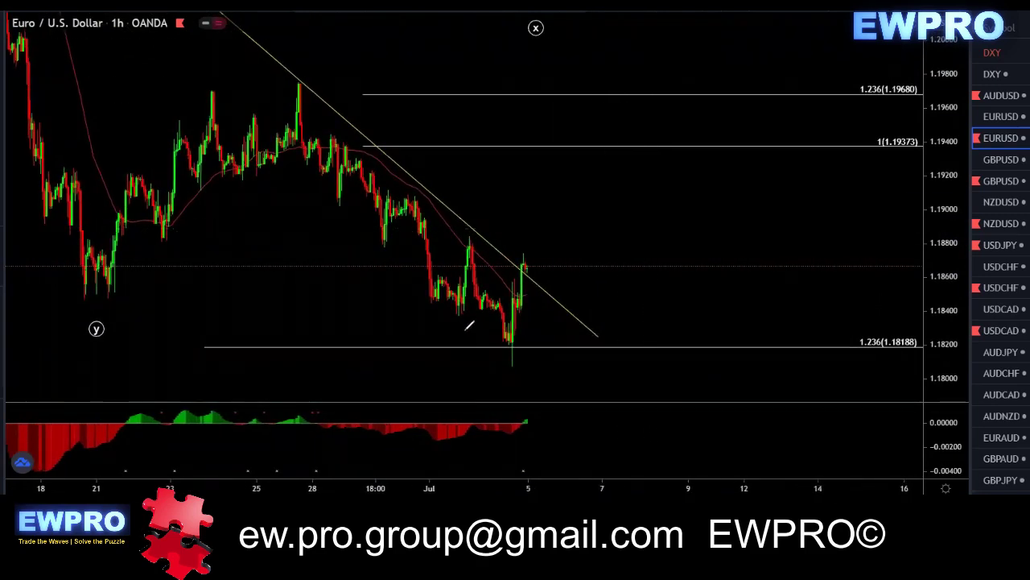
pyautogui.moveTo(459, 318); pyautogui.dragTo(499, 354)
pyautogui.moveTo(472, 234); pyautogui.dragTo(530, 250)
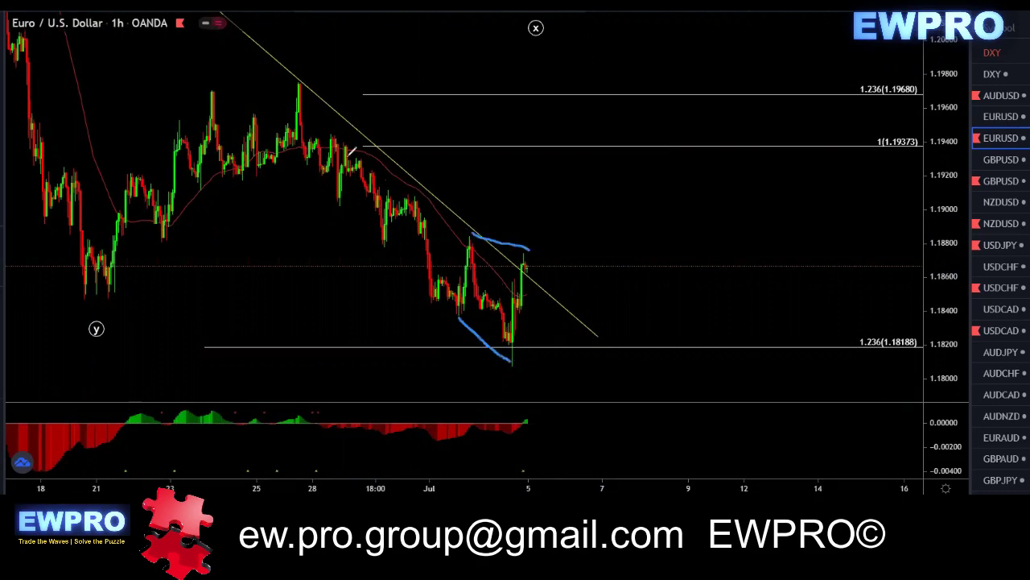
pyautogui.moveTo(296, 80)
pyautogui.mouseDown()
pyautogui.moveTo(452, 316)
pyautogui.moveTo(529, 249)
pyautogui.moveTo(575, 394)
pyautogui.mouseUp()
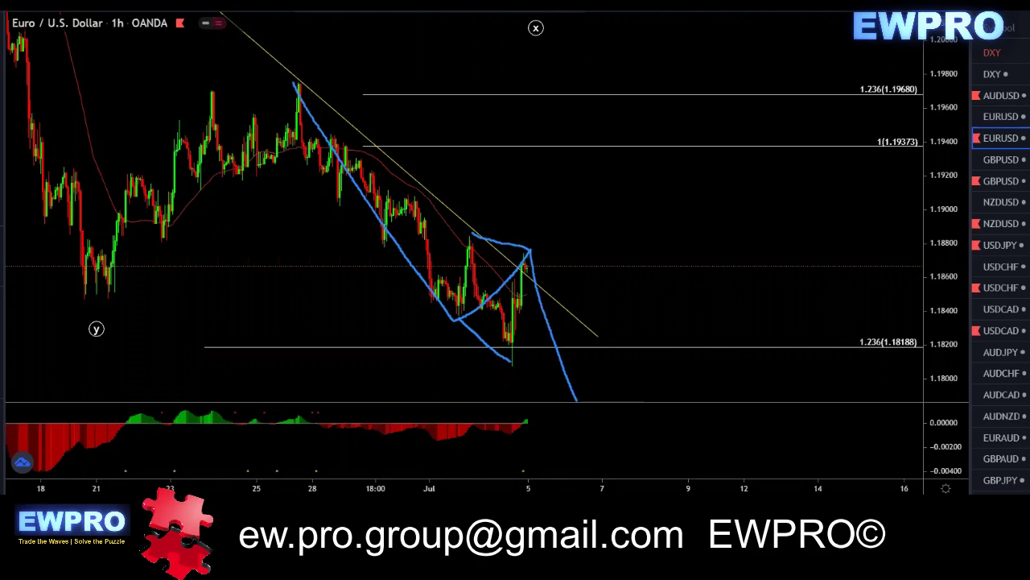
pyautogui.hotkey('ctrl', 'shift', '7')
# Sketch a small descending channel from the latest EURUSD high followed by a rally towards 1.19373, and clear the sketch.
pyautogui.moveTo(526, 256); pyautogui.dragTo(576, 282)
pyautogui.moveTo(528, 255)
pyautogui.mouseDown()
pyautogui.moveTo(577, 268)
pyautogui.moveTo(535, 264)
pyautogui.moveTo(578, 282)
pyautogui.moveTo(648, 152)
pyautogui.mouseUp()
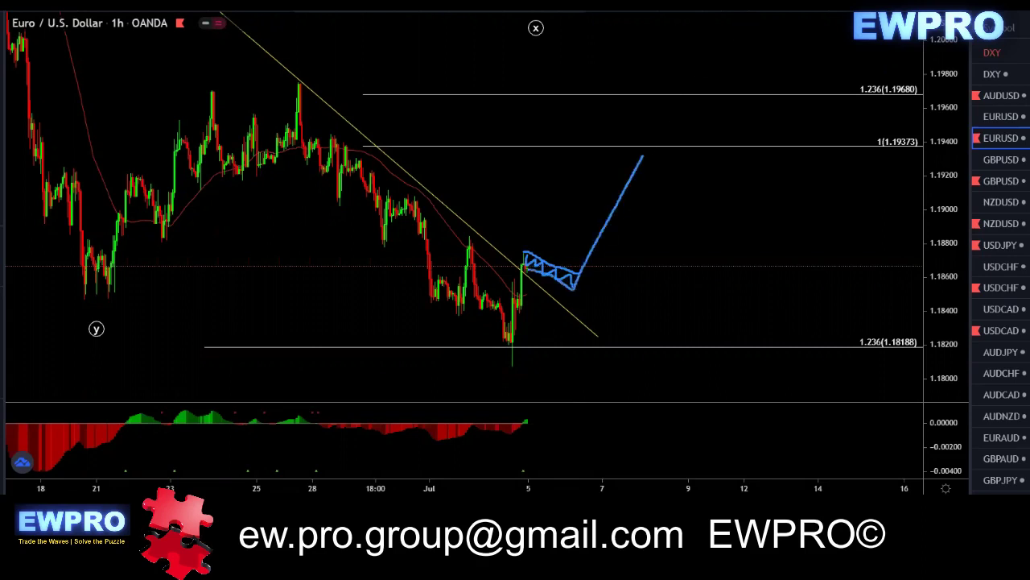
pyautogui.press('Delete')
# Underline the latest EURUSD low below 1.18188, sketch a steep drop through it, and clear the marks.
pyautogui.moveTo(489, 366); pyautogui.dragTo(522, 365)
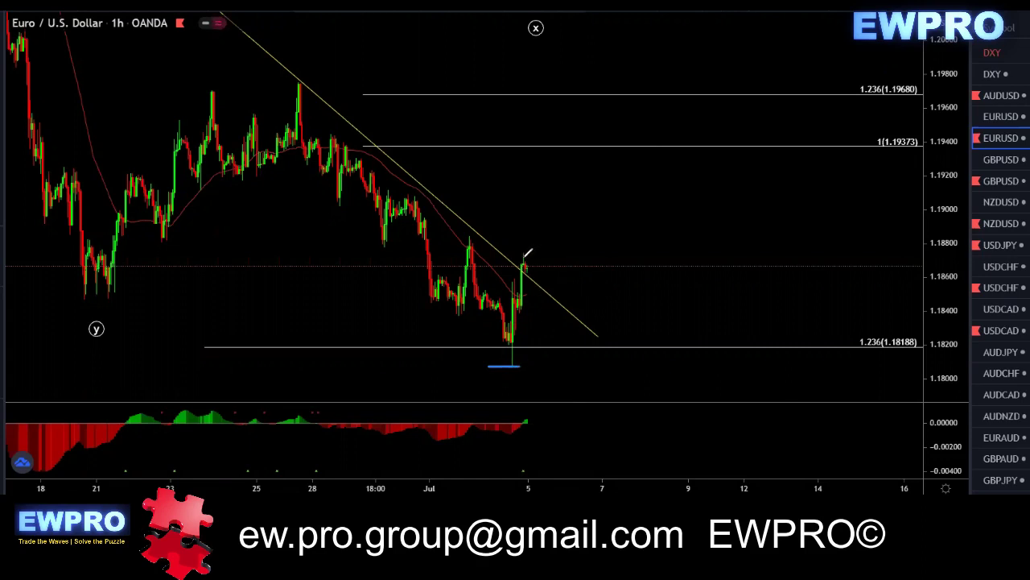
pyautogui.moveTo(524, 266)
pyautogui.mouseDown()
pyautogui.moveTo(531, 246)
pyautogui.moveTo(569, 409)
pyautogui.mouseUp()
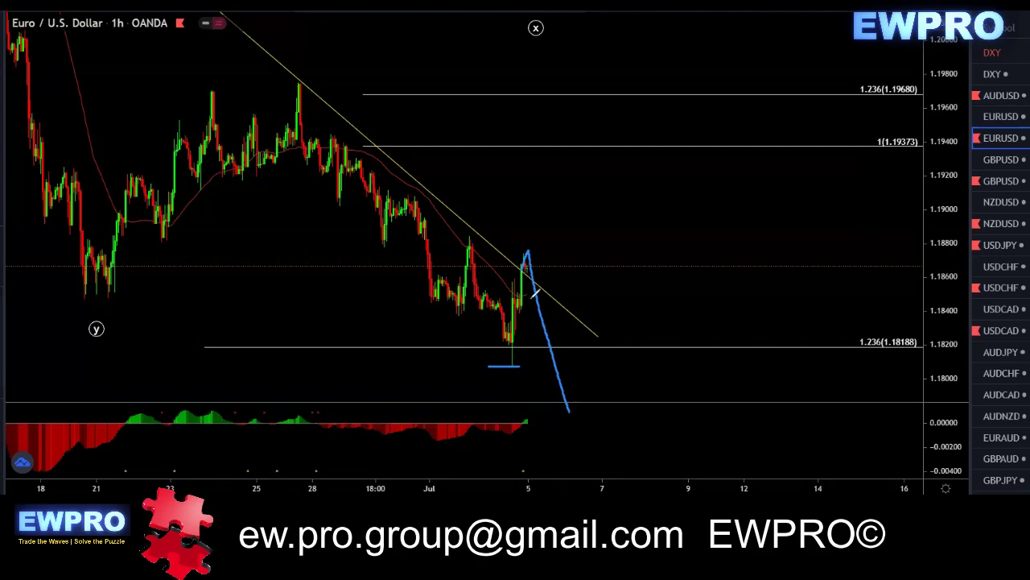
pyautogui.press('Escape')
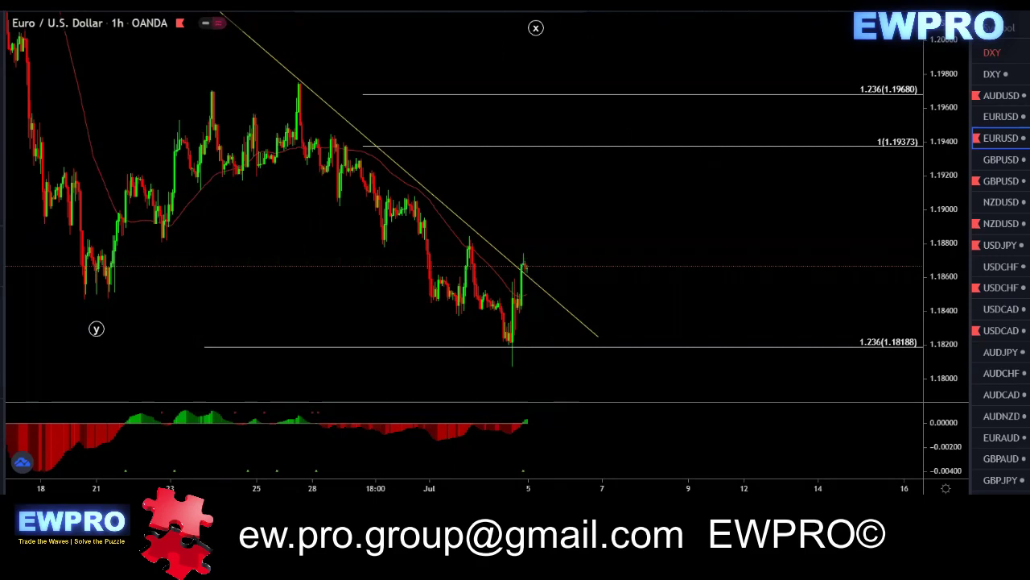
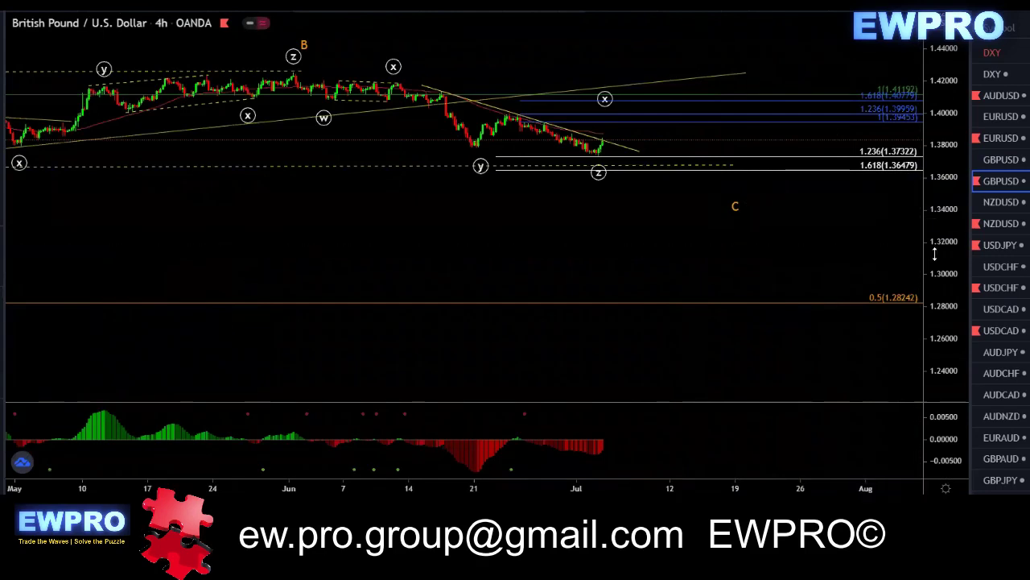
# Reset the price scale of the GBPUSD 4-hour chart and bring the April to July waves into view.
pyautogui.doubleClick(936, 258)
pyautogui.moveTo(943, 192); pyautogui.dragTo(942, 227)
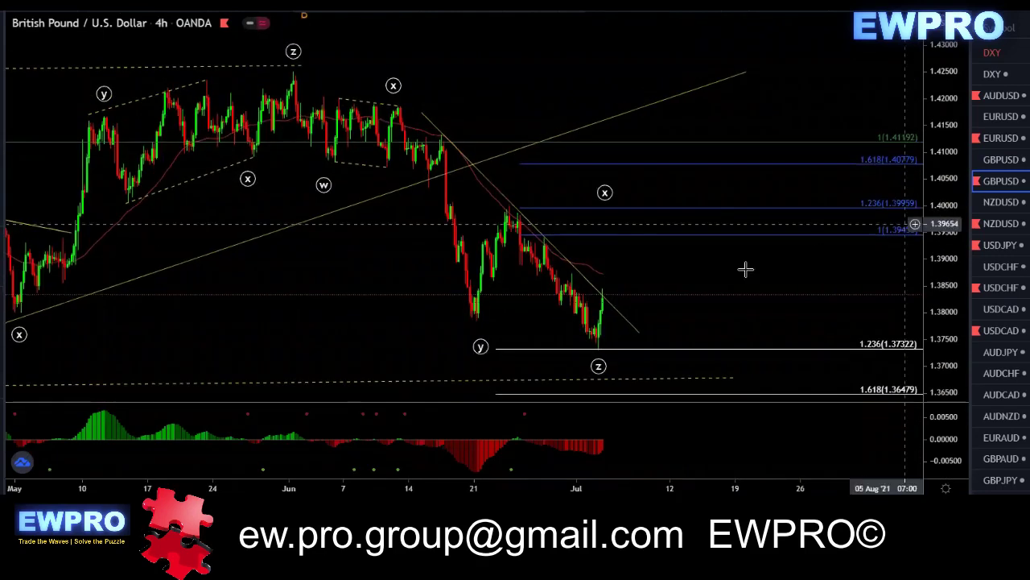
pyautogui.scroll(-2, 380, 305)
pyautogui.moveTo(455, 262); pyautogui.dragTo(468, 260)
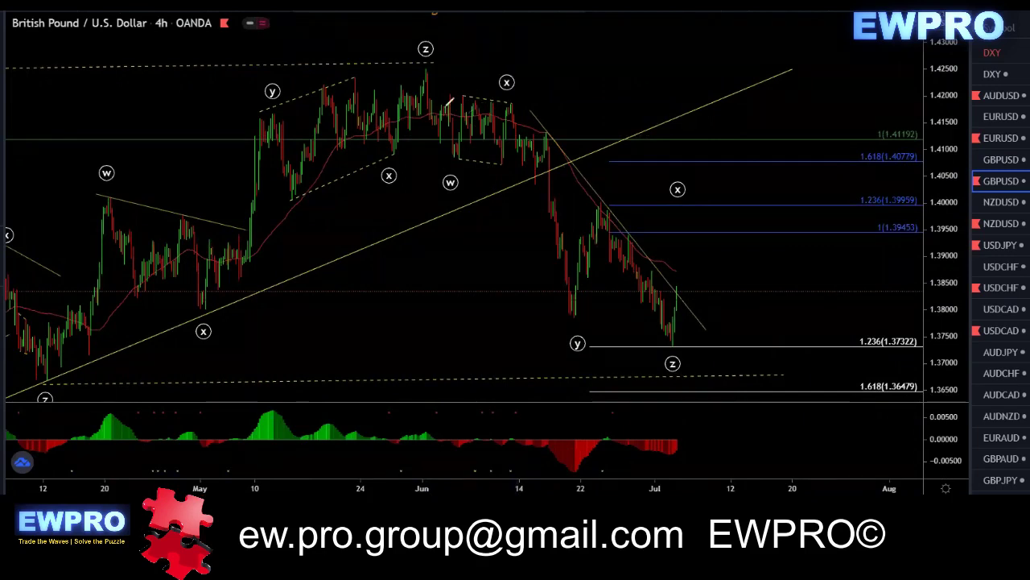
# Trace the GBPUSD swings from the June z high through w, x and y to 1.39959, and mark the matching oscillator peaks.
pyautogui.moveTo(426, 71)
pyautogui.mouseDown()
pyautogui.moveTo(448, 155)
pyautogui.moveTo(508, 105)
pyautogui.mouseUp()
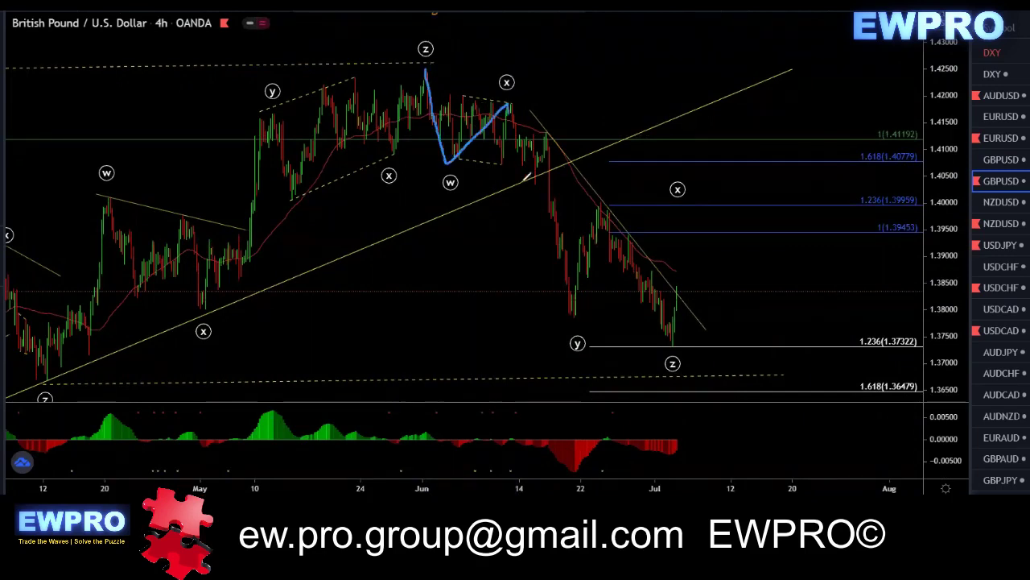
pyautogui.moveTo(525, 177)
pyautogui.mouseDown()
pyautogui.moveTo(545, 260)
pyautogui.moveTo(578, 305)
pyautogui.moveTo(606, 206)
pyautogui.mouseUp()
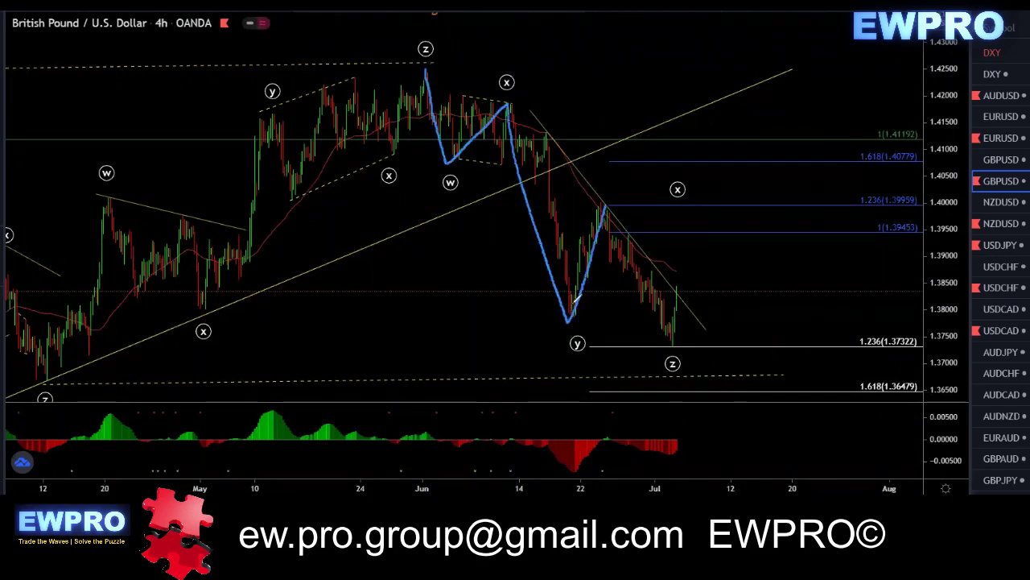
pyautogui.moveTo(506, 432); pyautogui.dragTo(519, 432)
pyautogui.moveTo(591, 437); pyautogui.dragTo(605, 437)
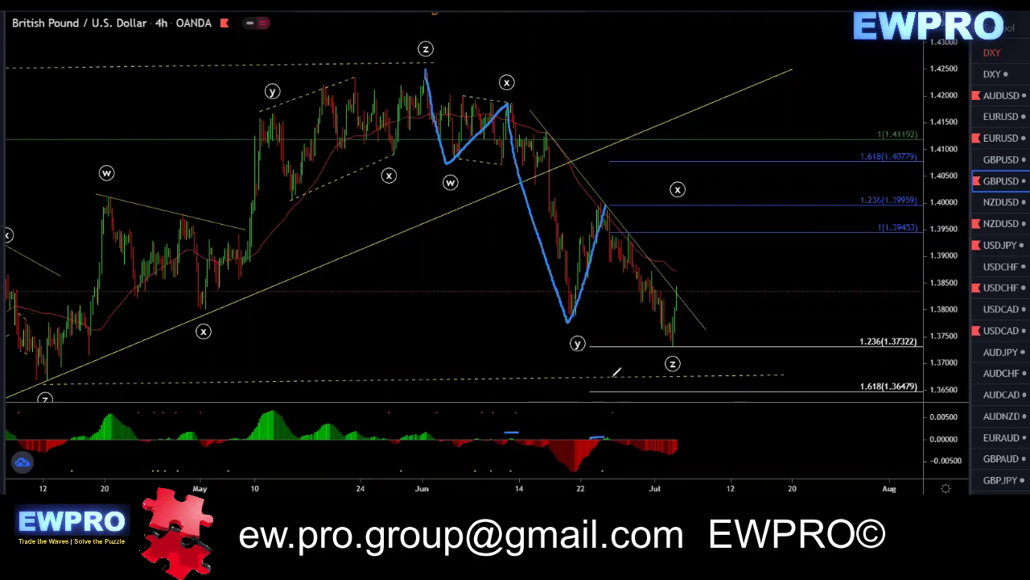
# Mark the x high and the late-June rebound high, trace the decline to 1.37322, mark 1.36479, and clear all the marks.
pyautogui.moveTo(579, 192); pyautogui.dragTo(594, 191)
pyautogui.moveTo(501, 99); pyautogui.dragTo(520, 100)
pyautogui.moveTo(605, 198)
pyautogui.mouseDown()
pyautogui.moveTo(676, 345)
pyautogui.moveTo(694, 348)
pyautogui.mouseUp()
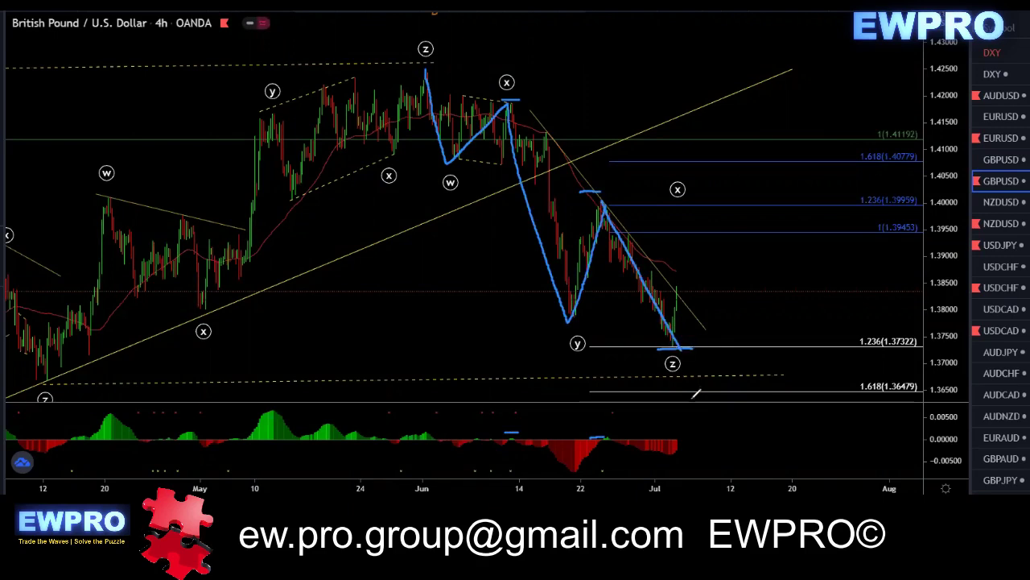
pyautogui.moveTo(684, 394); pyautogui.dragTo(702, 394)
pyautogui.press('Escape')
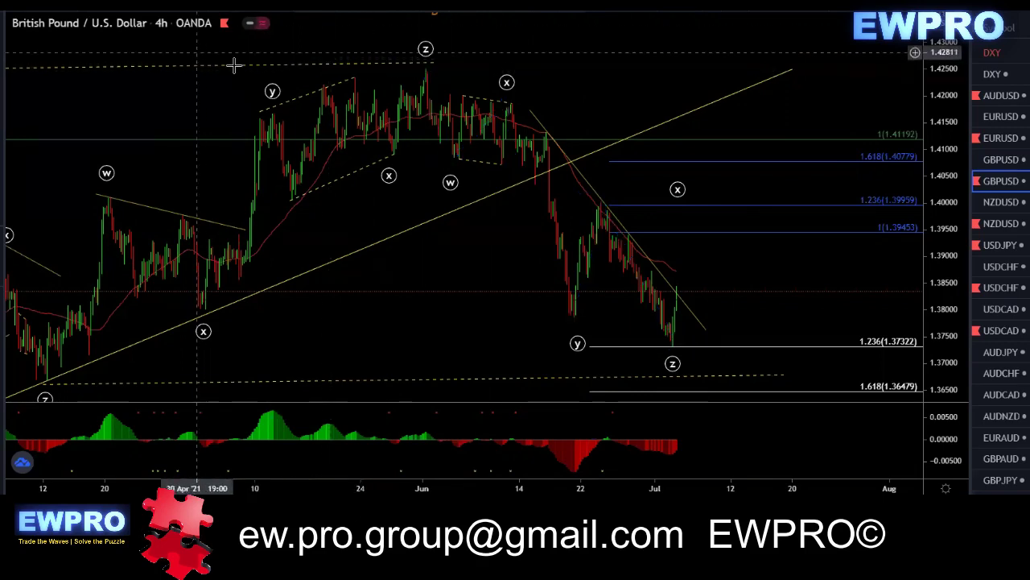
# Outline and circle a GBPUSD flat from the y low to above 1.39453, project a drop to 1.36479, and clear the marks.
pyautogui.scroll(2, 724, 267)
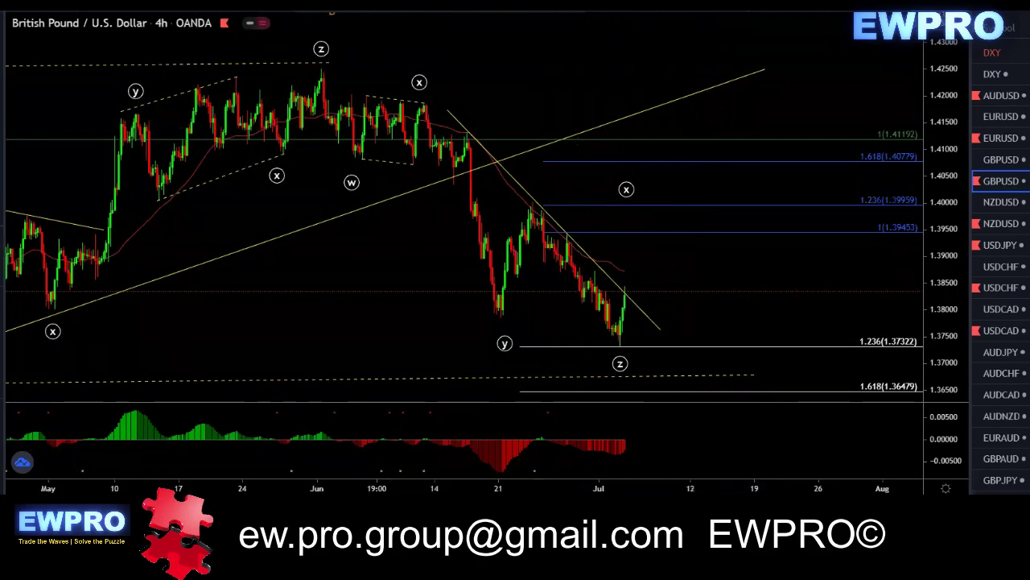
pyautogui.moveTo(503, 314)
pyautogui.mouseDown()
pyautogui.moveTo(533, 208)
pyautogui.moveTo(623, 339)
pyautogui.moveTo(659, 228)
pyautogui.mouseUp()
pyautogui.moveTo(537, 199); pyautogui.dragTo(660, 223)
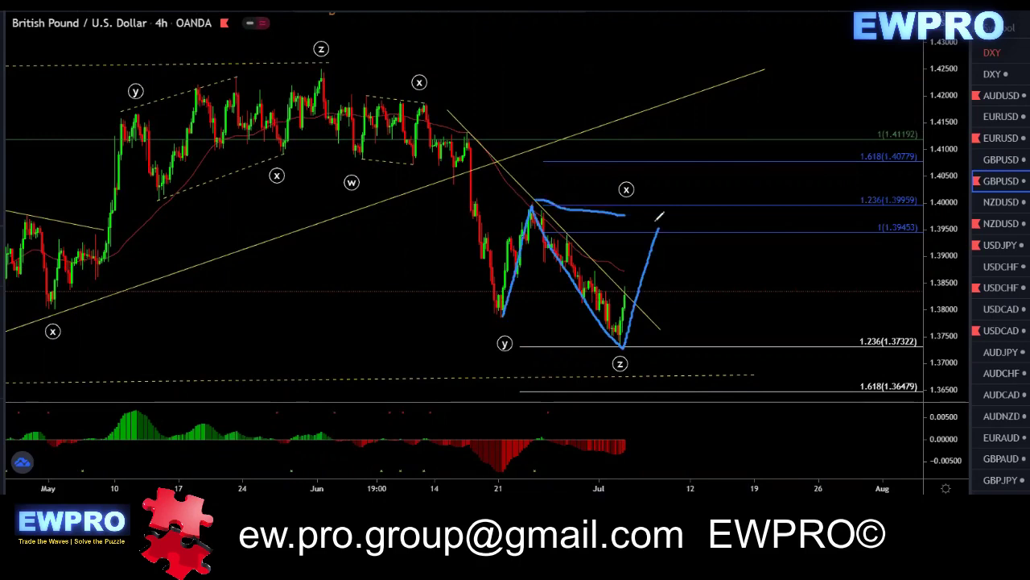
pyautogui.moveTo(503, 314); pyautogui.dragTo(621, 351)
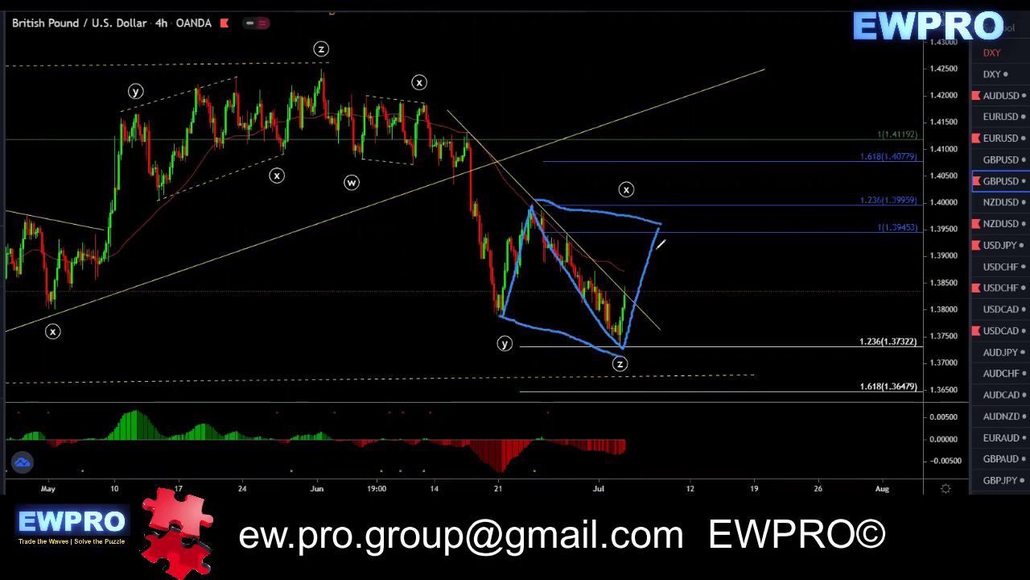
pyautogui.moveTo(662, 223); pyautogui.dragTo(758, 389)
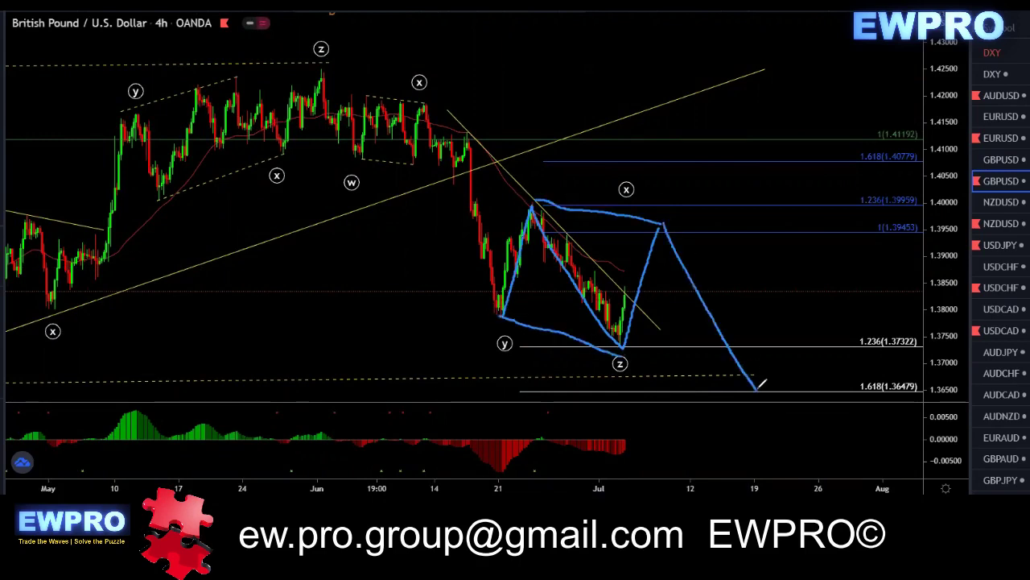
pyautogui.moveTo(713, 228)
pyautogui.mouseDown()
pyautogui.moveTo(642, 190)
pyautogui.moveTo(527, 226)
pyautogui.moveTo(520, 338)
pyautogui.moveTo(654, 326)
pyautogui.moveTo(672, 228)
pyautogui.mouseUp()
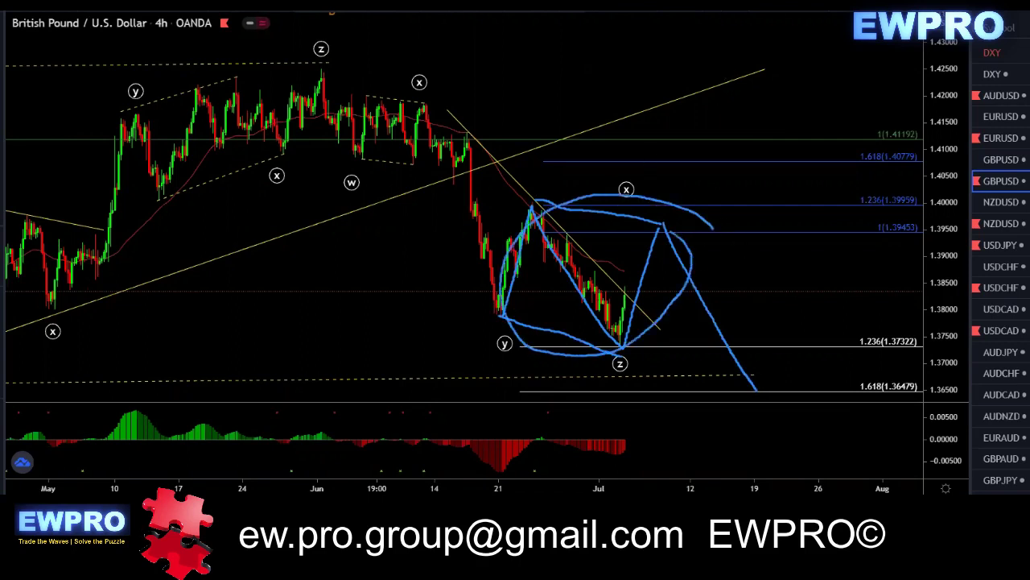
pyautogui.click(663, 7)
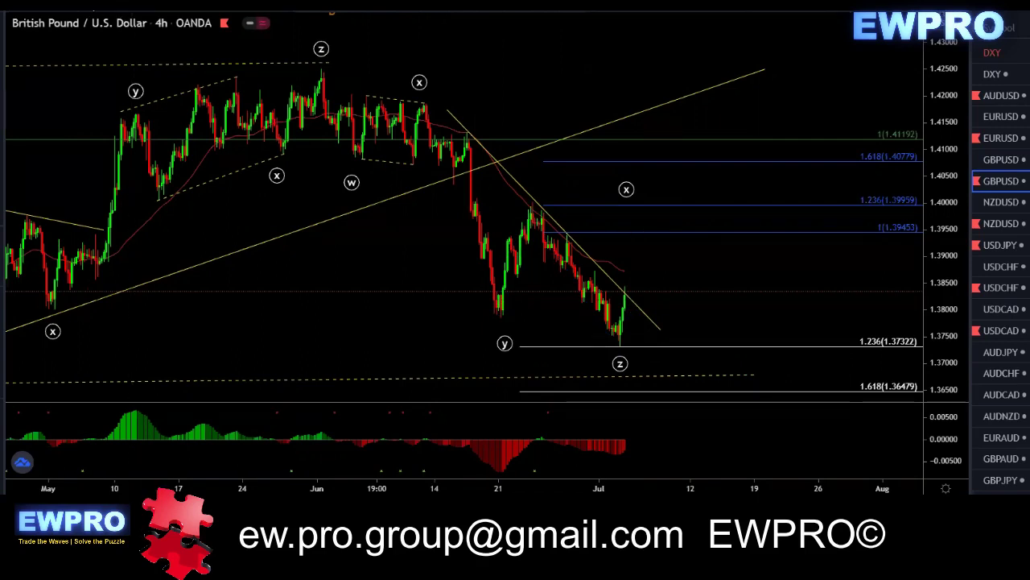
# Switch the GBPUSD chart to the 1-hour timeframe with its price scale reset and the June to July decline in view.
pyautogui.doubleClick(938, 312)
pyautogui.scroll(-3, 798, 297)
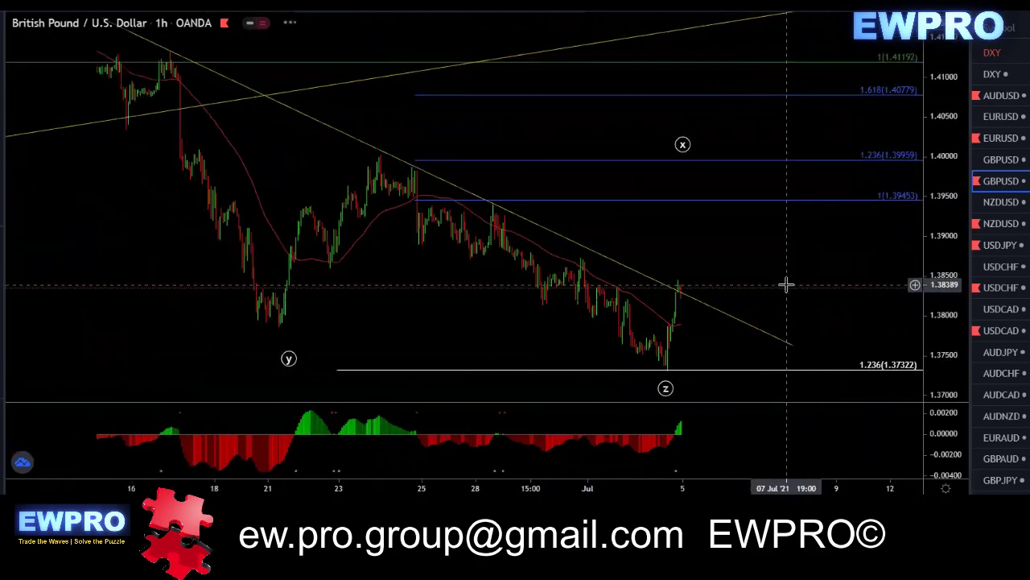
pyautogui.scroll(-3, 783, 284)
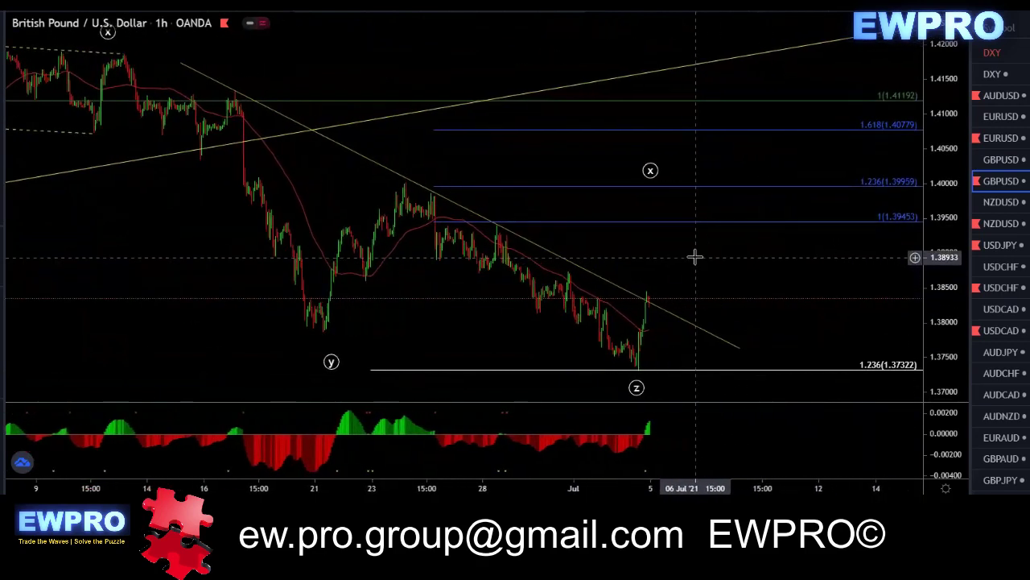
# Trace the GBPUSD decline from the late-June high to the z low, then mark the two rebound highs and their oscillator peaks.
pyautogui.moveTo(695, 255); pyautogui.dragTo(653, 247)
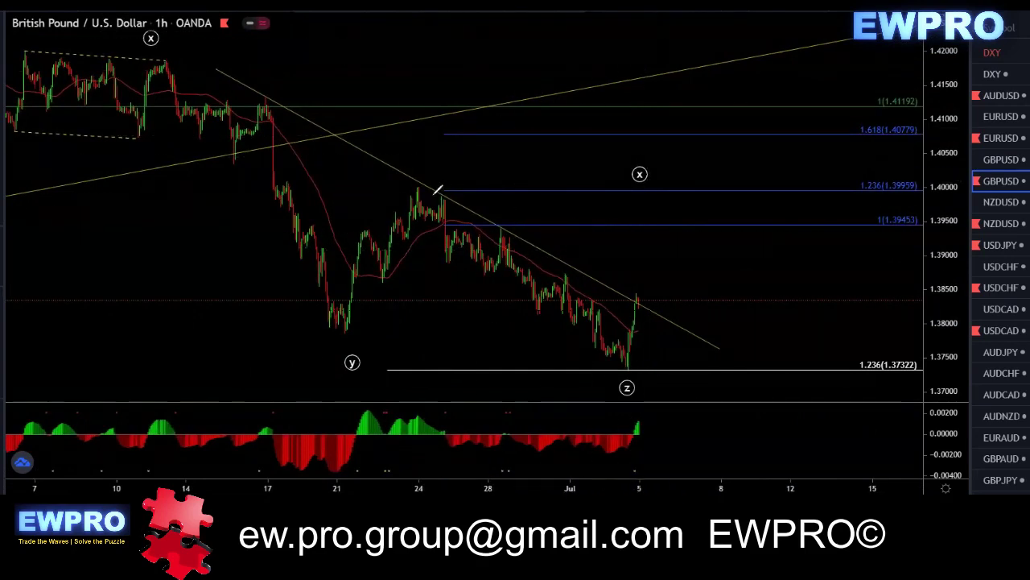
pyautogui.moveTo(414, 187); pyautogui.dragTo(440, 263)
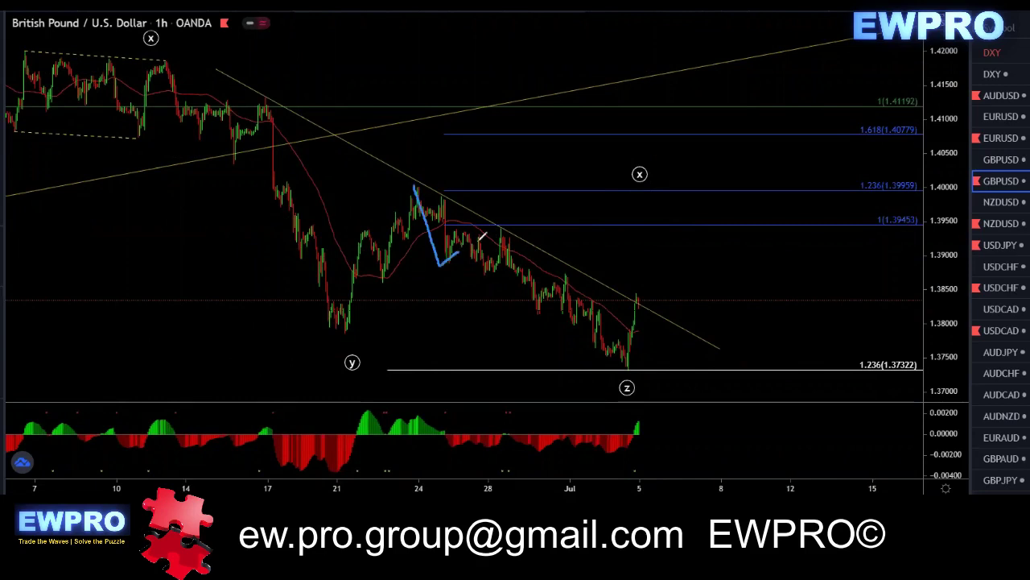
pyautogui.moveTo(481, 236)
pyautogui.mouseDown()
pyautogui.moveTo(509, 224)
pyautogui.moveTo(592, 342)
pyautogui.moveTo(628, 365)
pyautogui.mouseUp()
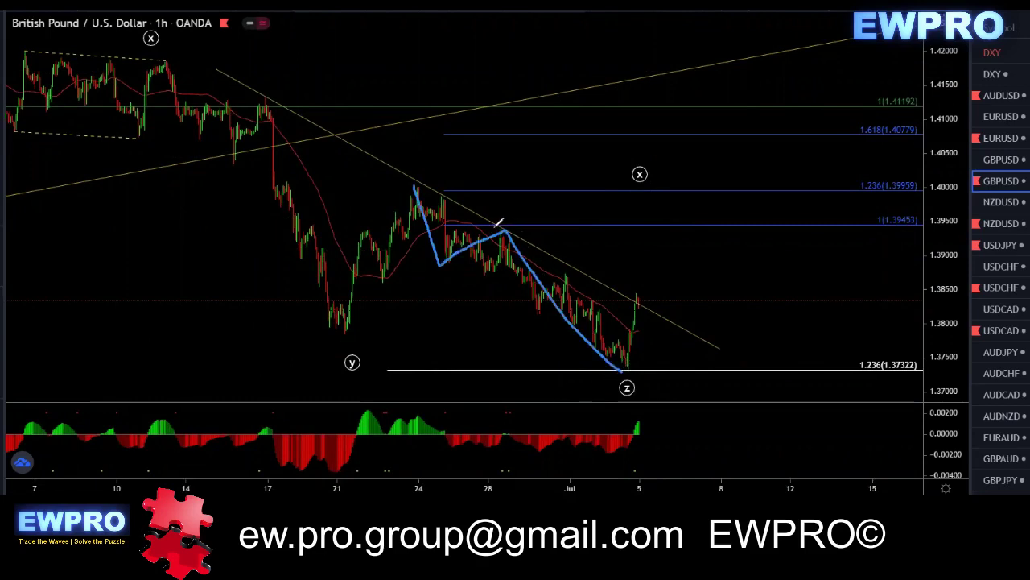
pyautogui.moveTo(491, 224); pyautogui.dragTo(518, 223)
pyautogui.moveTo(628, 290); pyautogui.dragTo(633, 290)
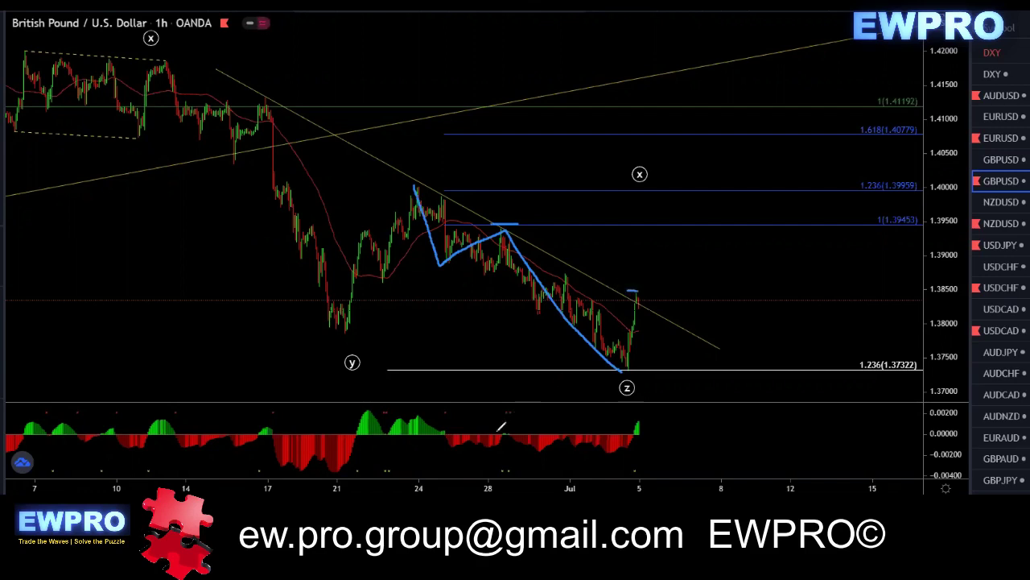
pyautogui.moveTo(496, 432); pyautogui.dragTo(517, 433)
pyautogui.moveTo(630, 422); pyautogui.dragTo(641, 422)
# Outline the swings around the GBPUSD z low, project a drop from the latest high to below 1.37322, and clear the marks.
pyautogui.moveTo(596, 346)
pyautogui.mouseDown()
pyautogui.moveTo(608, 311)
pyautogui.moveTo(625, 359)
pyautogui.moveTo(644, 315)
pyautogui.moveTo(647, 286)
pyautogui.moveTo(635, 289)
pyautogui.mouseUp()
pyautogui.moveTo(602, 342); pyautogui.dragTo(636, 340)
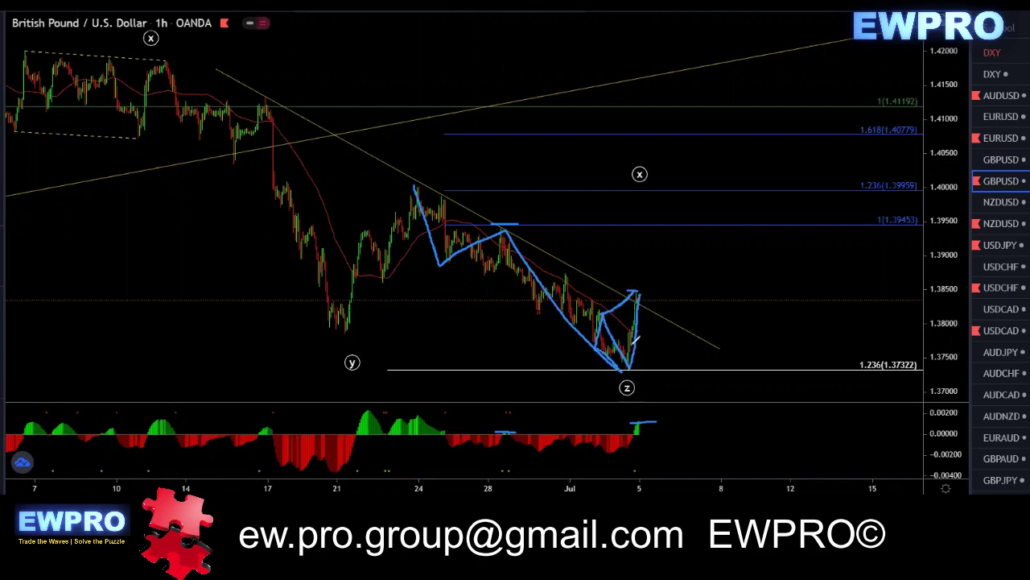
pyautogui.moveTo(629, 290); pyautogui.dragTo(691, 394)
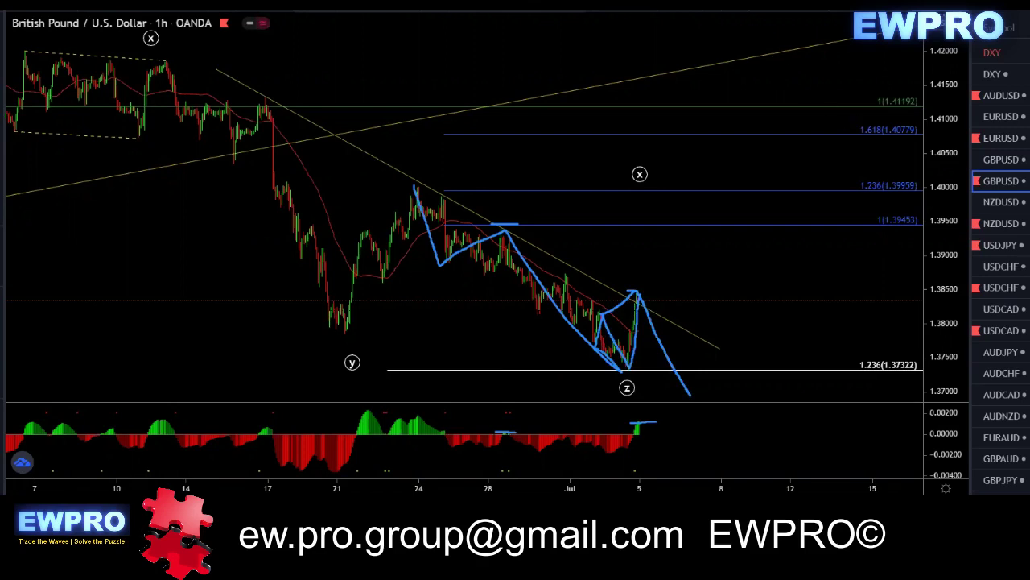
pyautogui.press('Escape')
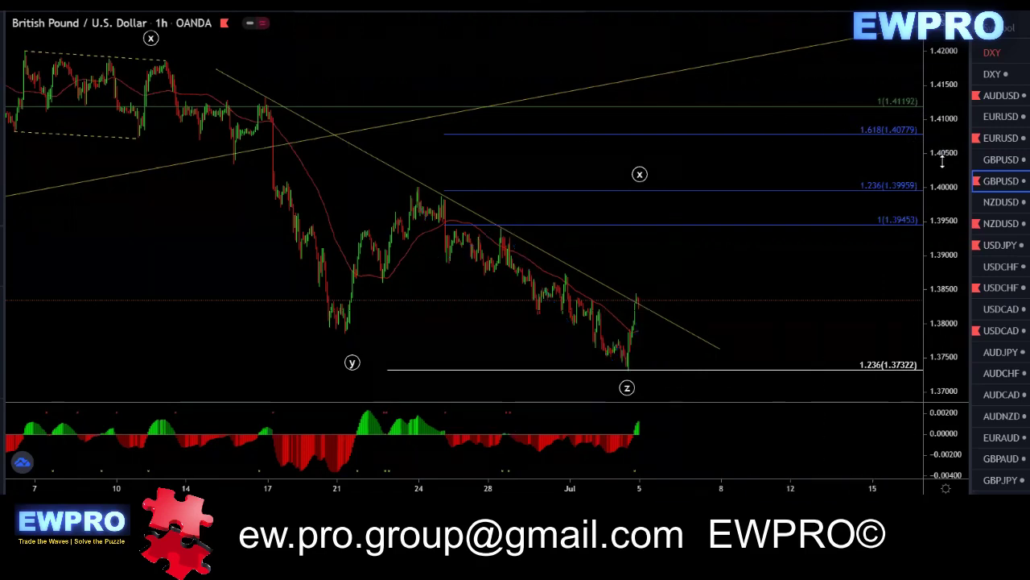
# Sketch a small GBPUSD pullback to the descending trendline, project a rise to 1.39453, and clear the marks.
pyautogui.moveTo(946, 161); pyautogui.dragTo(876, 276)
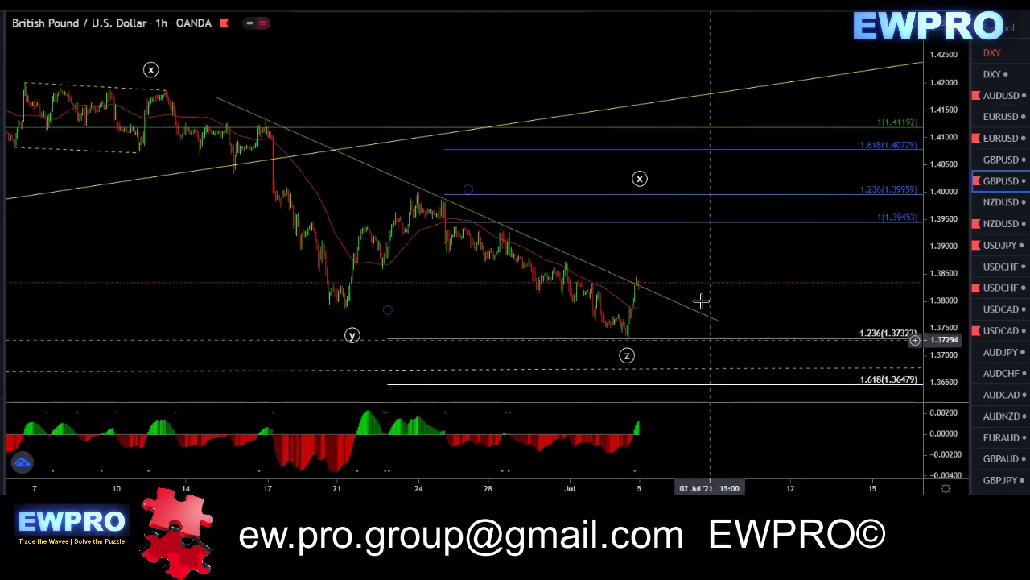
pyautogui.moveTo(695, 258); pyautogui.dragTo(648, 241)
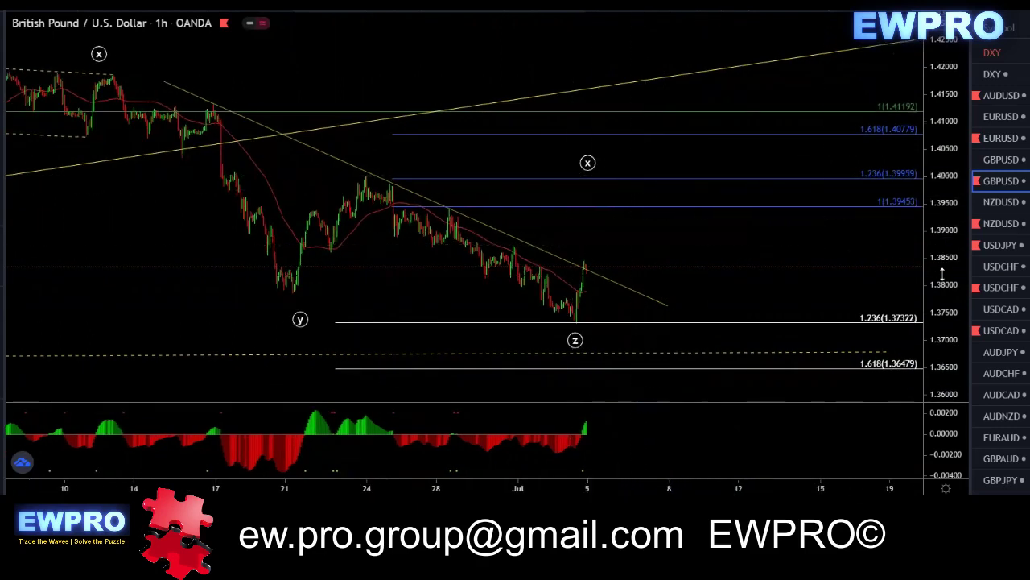
pyautogui.moveTo(948, 286); pyautogui.dragTo(943, 245)
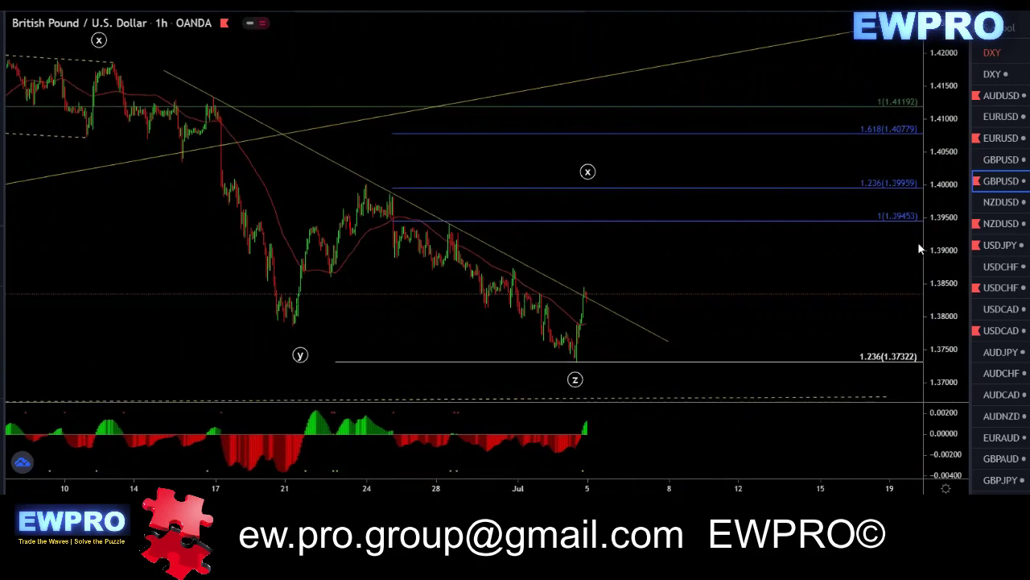
pyautogui.scroll(2, 757, 268)
pyautogui.moveTo(620, 263); pyautogui.dragTo(664, 265)
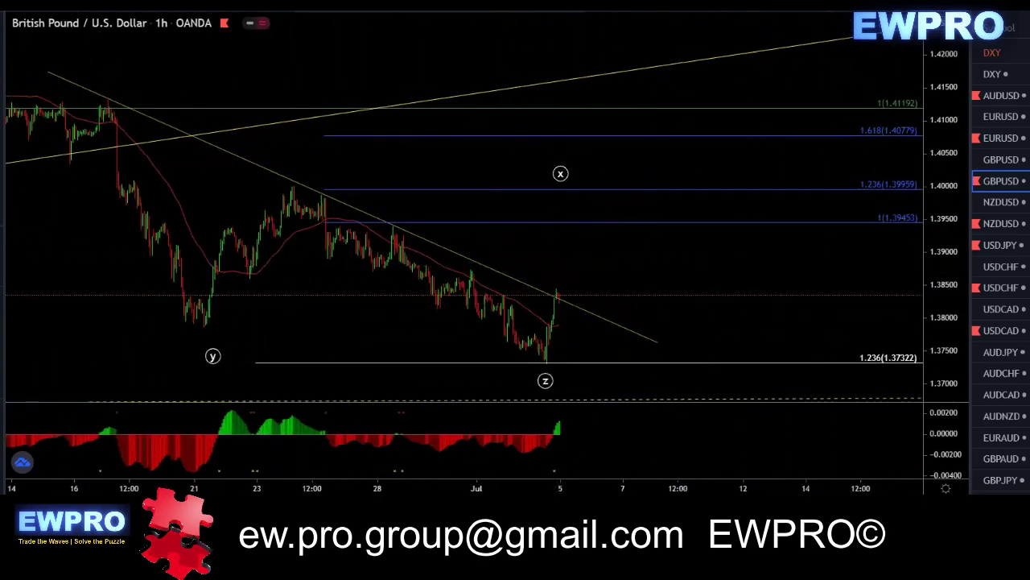
pyautogui.moveTo(558, 287)
pyautogui.mouseDown()
pyautogui.moveTo(587, 295)
pyautogui.moveTo(581, 305)
pyautogui.moveTo(628, 224)
pyautogui.mouseUp()
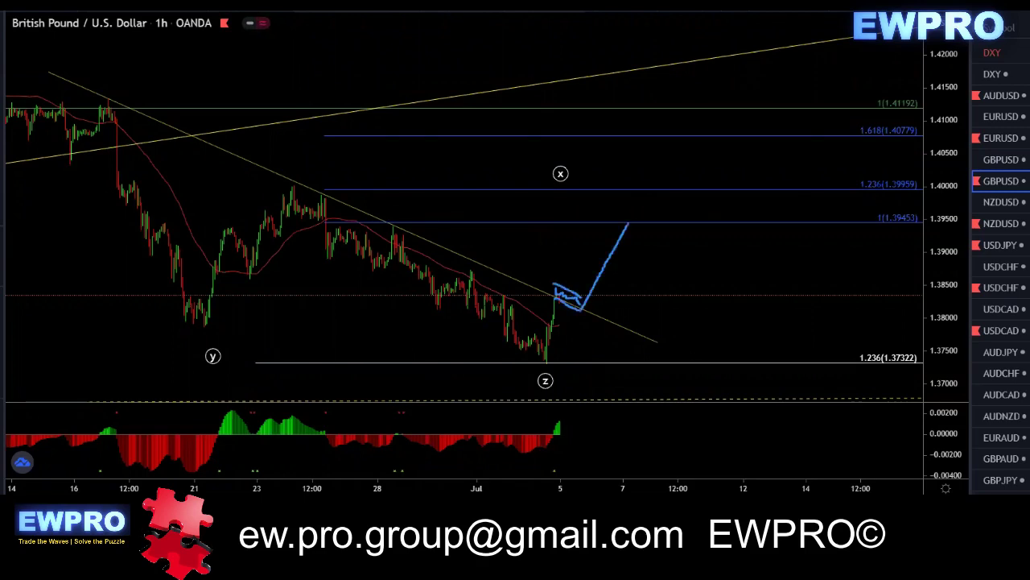
pyautogui.press('Escape')
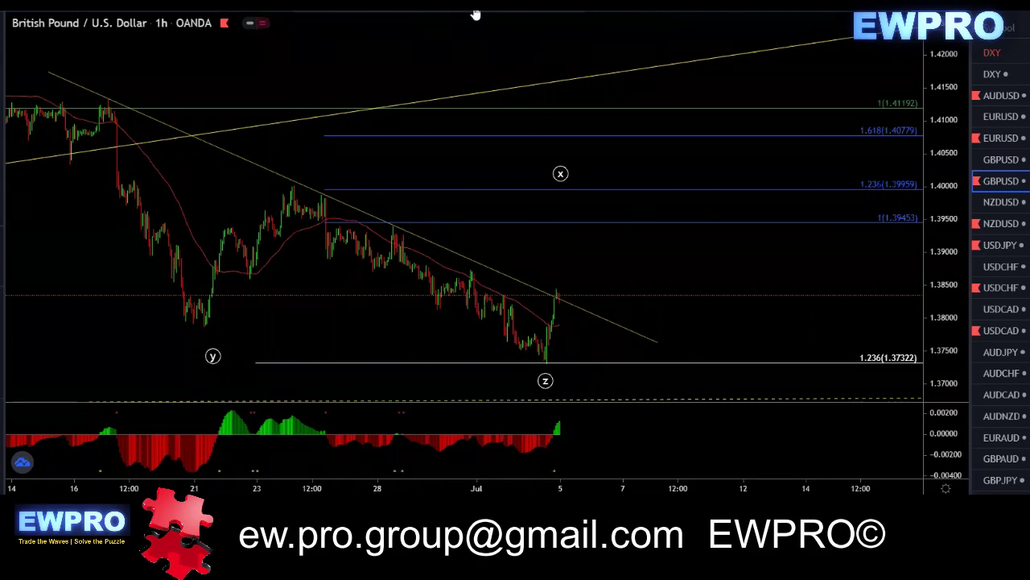
# Open the NZDUSD chart on the daily timeframe with its price scale reset and the 2021 swings in view.
pyautogui.click(1000, 227)
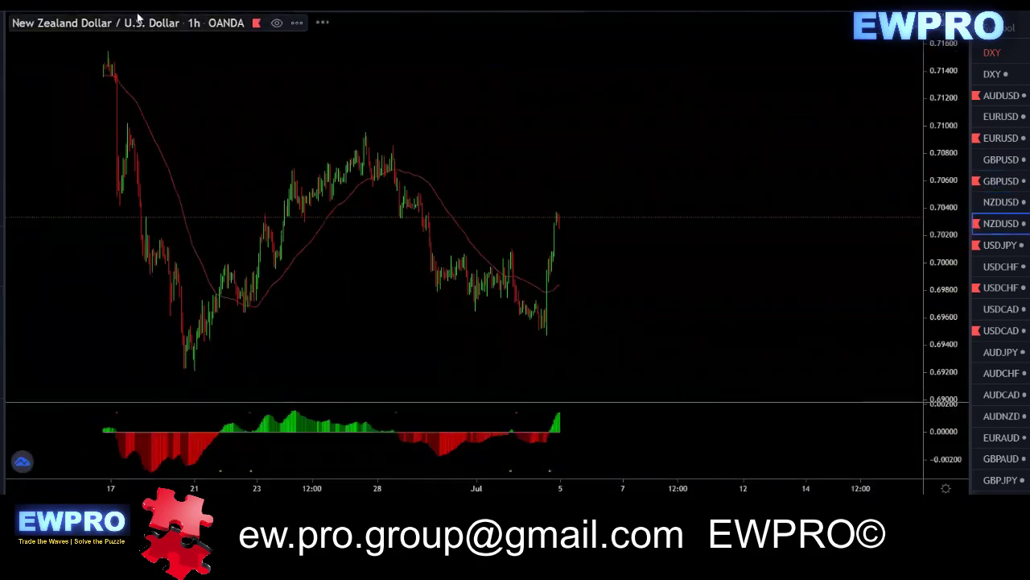
pyautogui.click(125, 6)
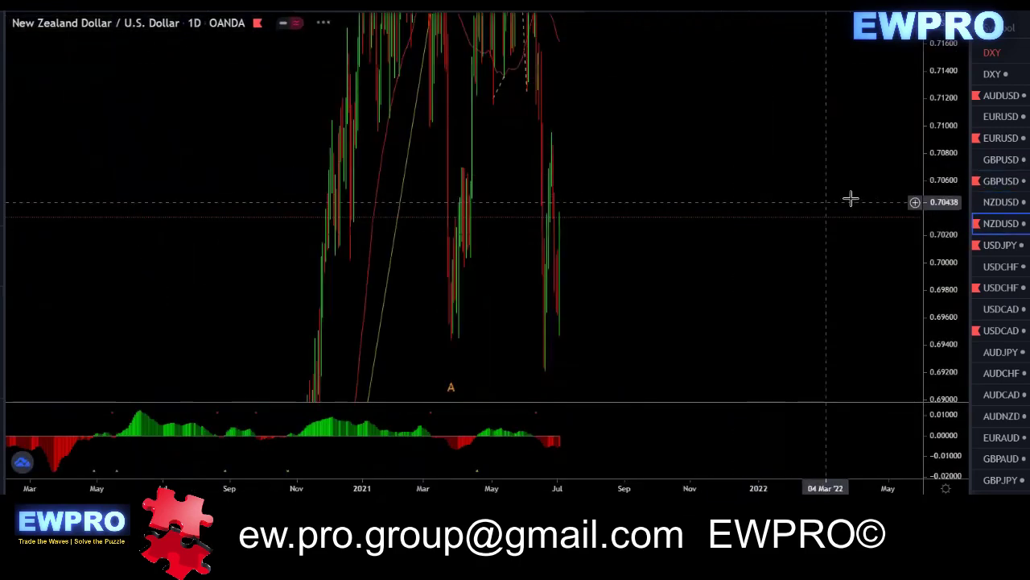
pyautogui.doubleClick(936, 217)
pyautogui.scroll(3, 829, 237)
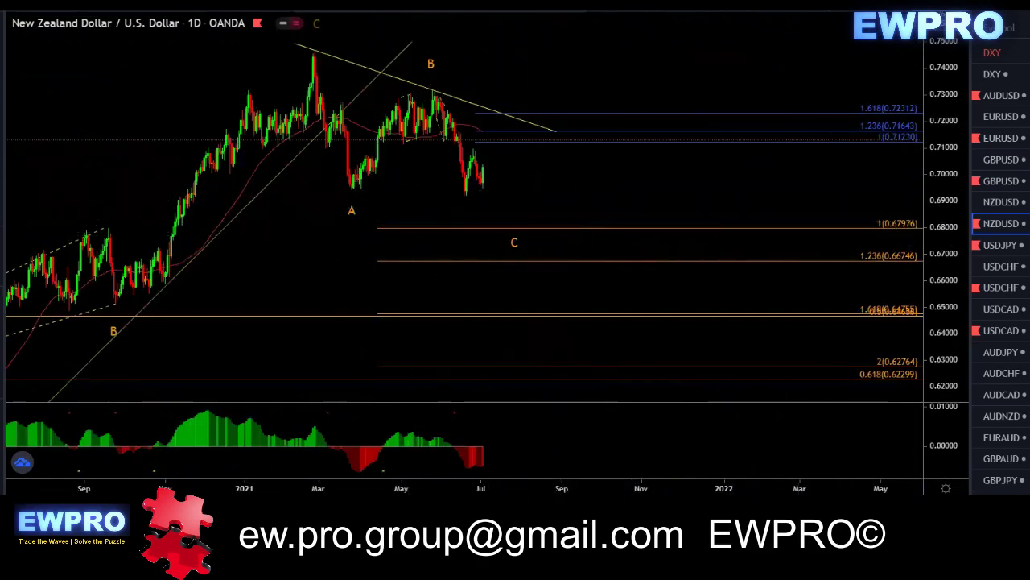
# Trace the NZDUSD swings from the February high through A and B to the June low, underline the oscillator troughs, and clear the marks.
pyautogui.moveTo(315, 54)
pyautogui.mouseDown()
pyautogui.moveTo(351, 186)
pyautogui.moveTo(432, 88)
pyautogui.moveTo(474, 175)
pyautogui.moveTo(467, 191)
pyautogui.mouseUp()
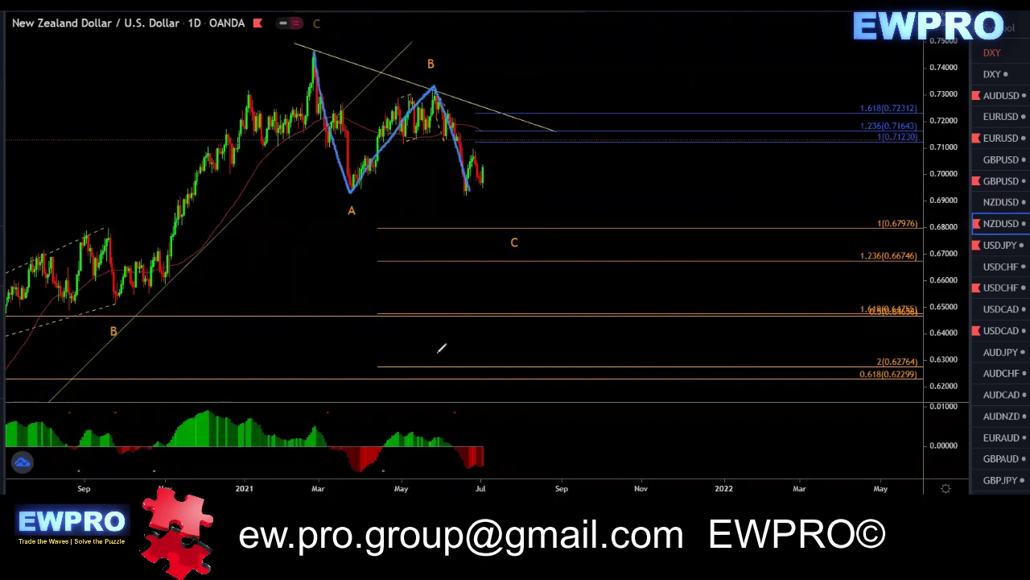
pyautogui.moveTo(351, 475); pyautogui.dragTo(478, 474)
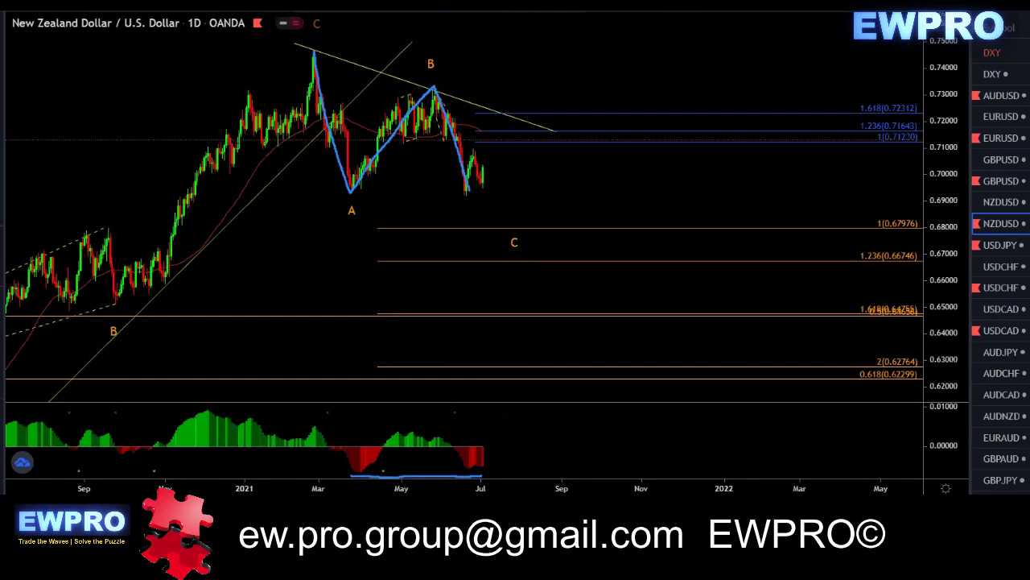
pyautogui.press('Escape')
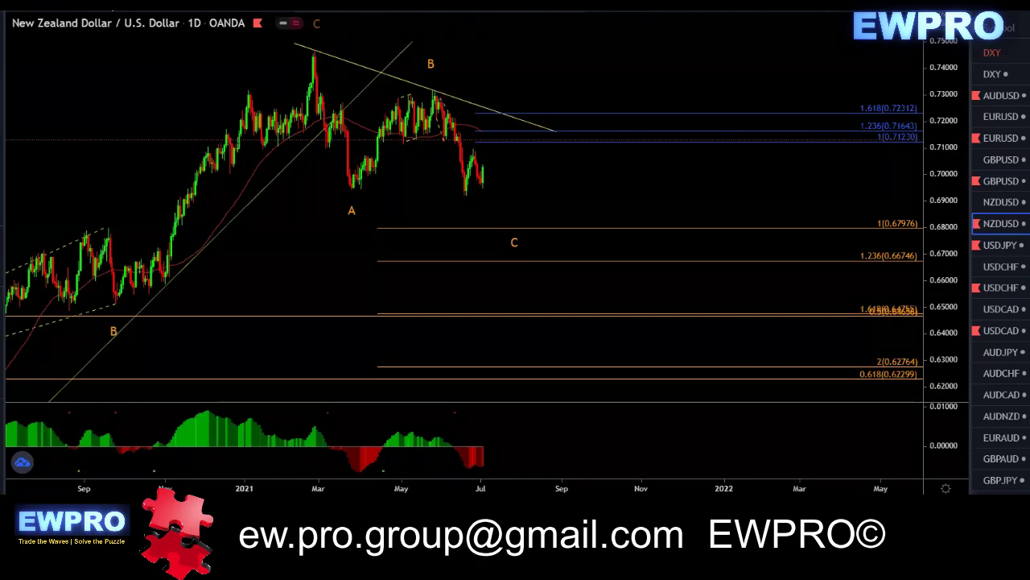
# On the NZDUSD 4-hour chart, trace the fall from z, outline a rising correction to 0.71230, project a drop, and clear the marks.
pyautogui.click(110, 6)
pyautogui.scroll(-1, 596, 206)
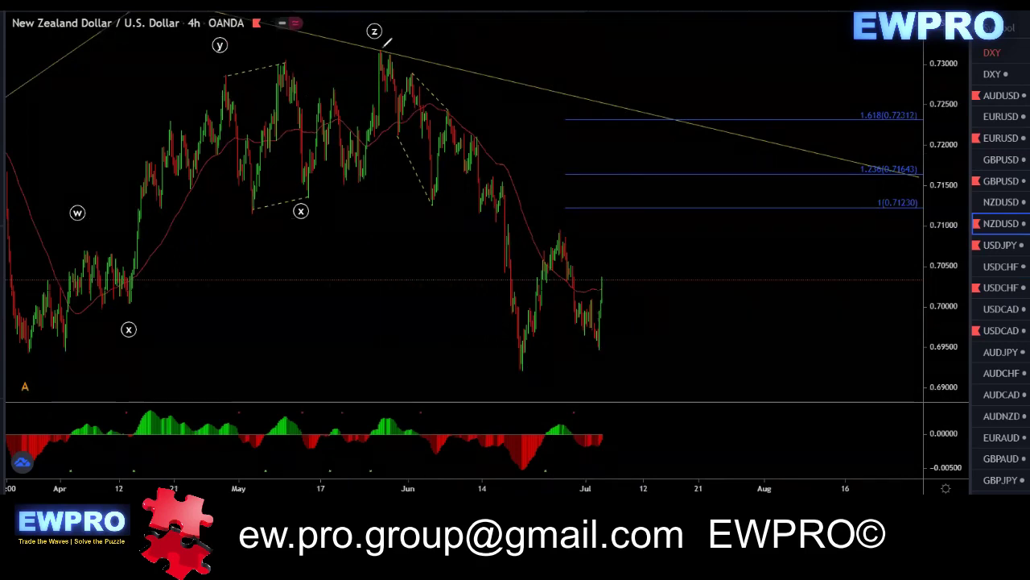
pyautogui.moveTo(381, 51)
pyautogui.mouseDown()
pyautogui.moveTo(489, 267)
pyautogui.moveTo(522, 369)
pyautogui.mouseUp()
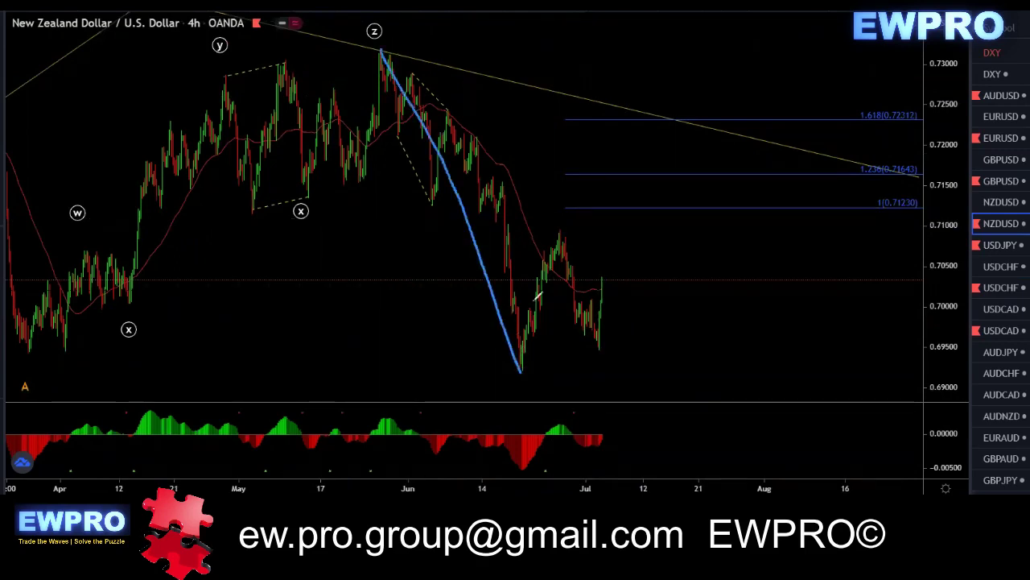
pyautogui.moveTo(537, 294)
pyautogui.mouseDown()
pyautogui.moveTo(553, 234)
pyautogui.moveTo(606, 344)
pyautogui.moveTo(654, 207)
pyautogui.moveTo(749, 428)
pyautogui.mouseUp()
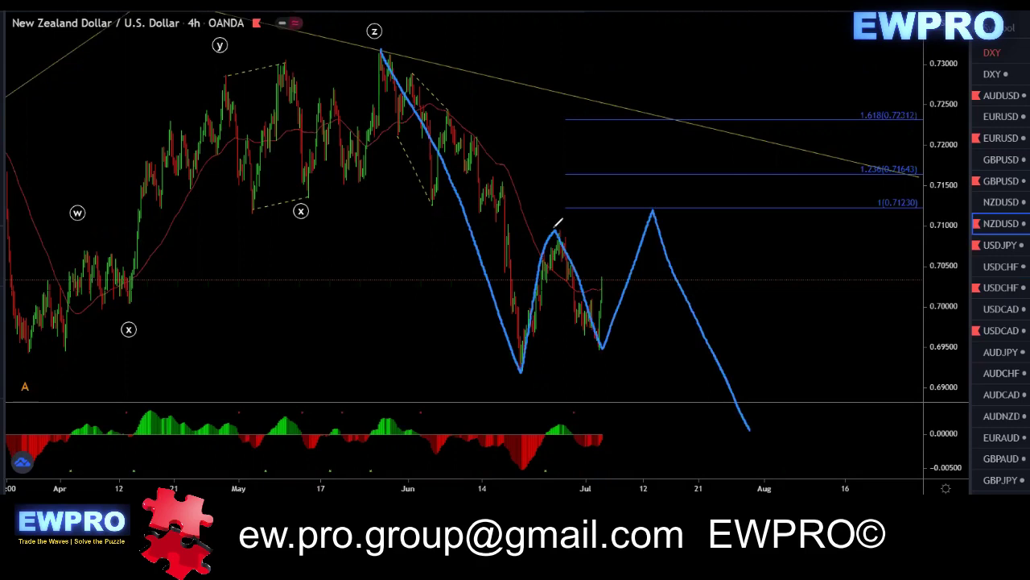
pyautogui.moveTo(554, 231); pyautogui.dragTo(644, 213)
pyautogui.moveTo(520, 370); pyautogui.dragTo(608, 347)
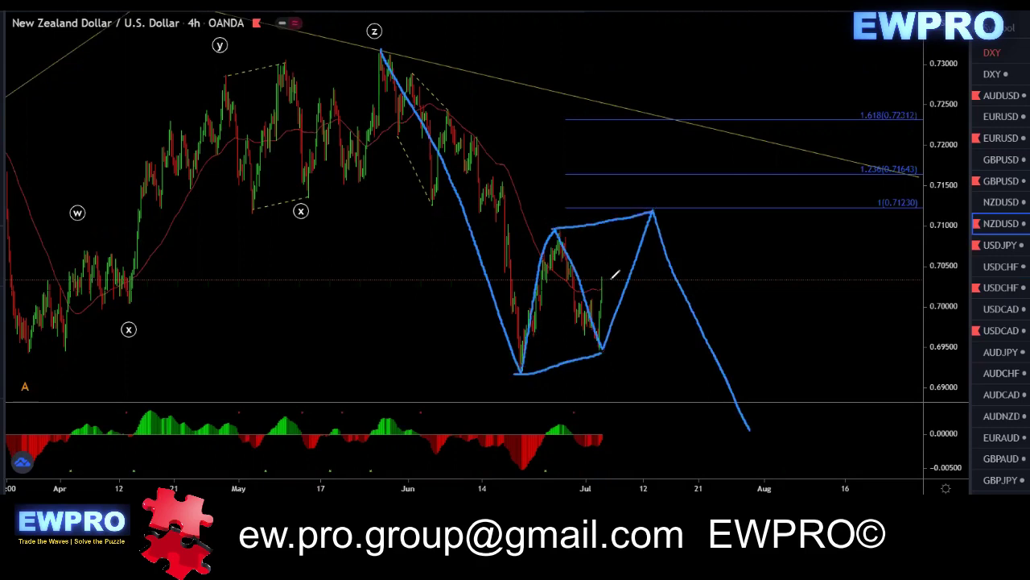
pyautogui.press('Escape')
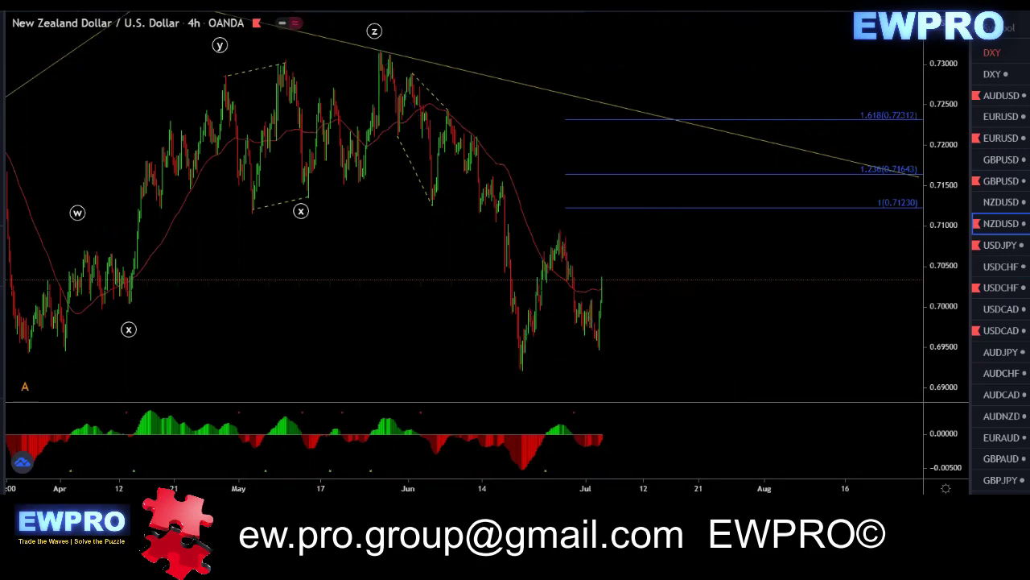
# Switch the NZDUSD chart to the 1-hour timeframe with the May to July swings in view.
pyautogui.scroll(2, 681, 246)
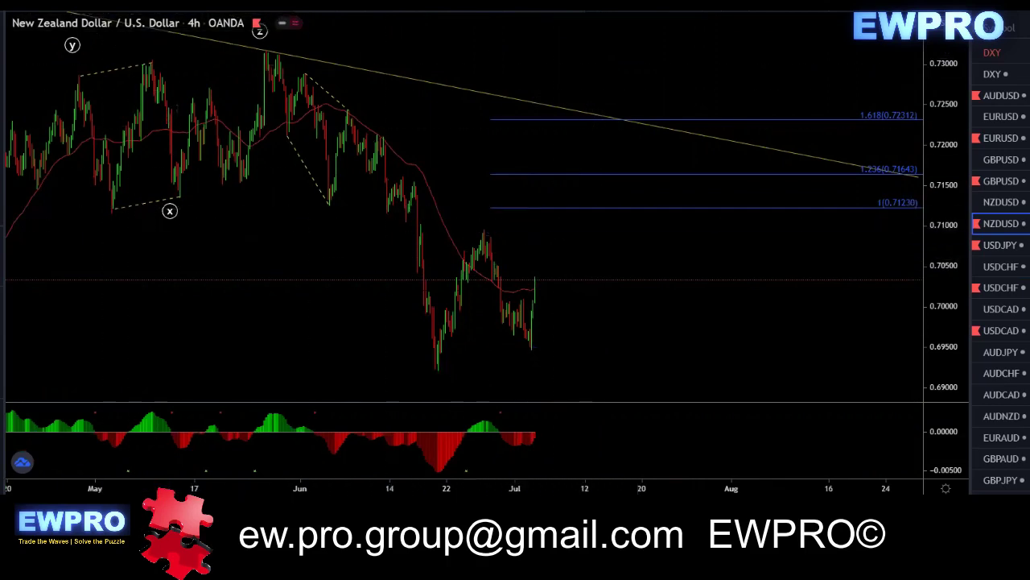
pyautogui.scroll(-2, 415, 245)
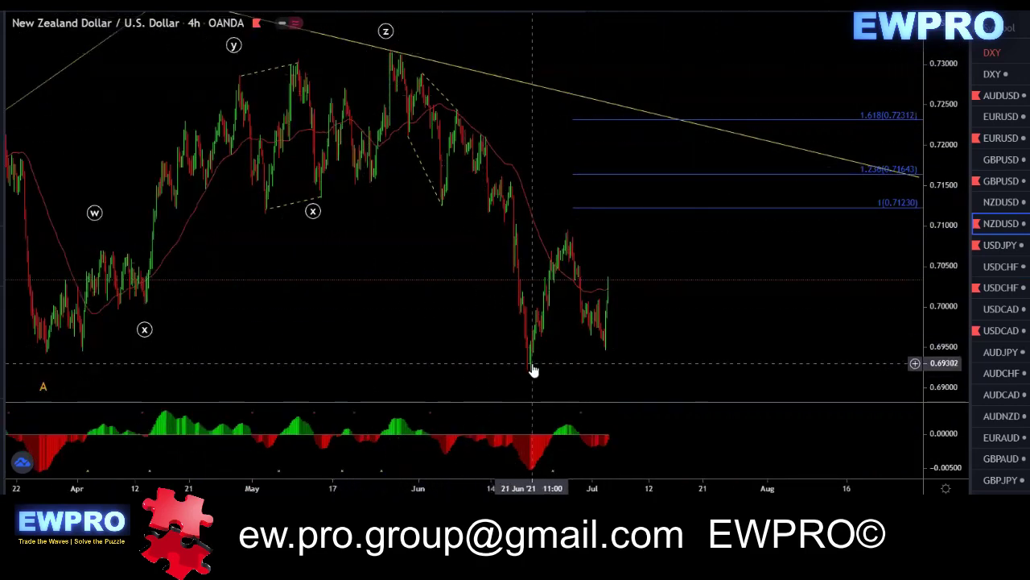
pyautogui.click(128, 5)
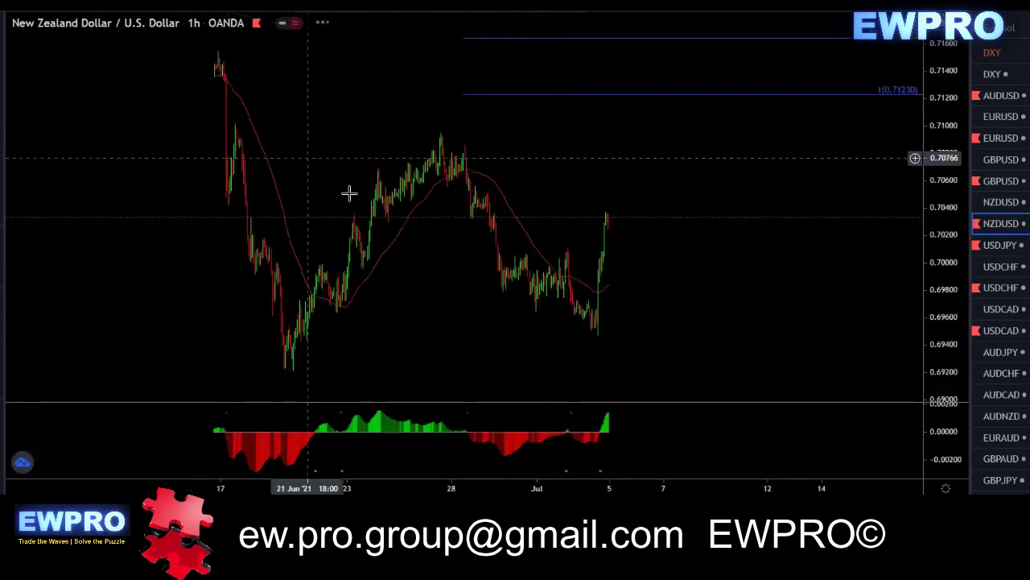
pyautogui.scroll(-6, 583, 262)
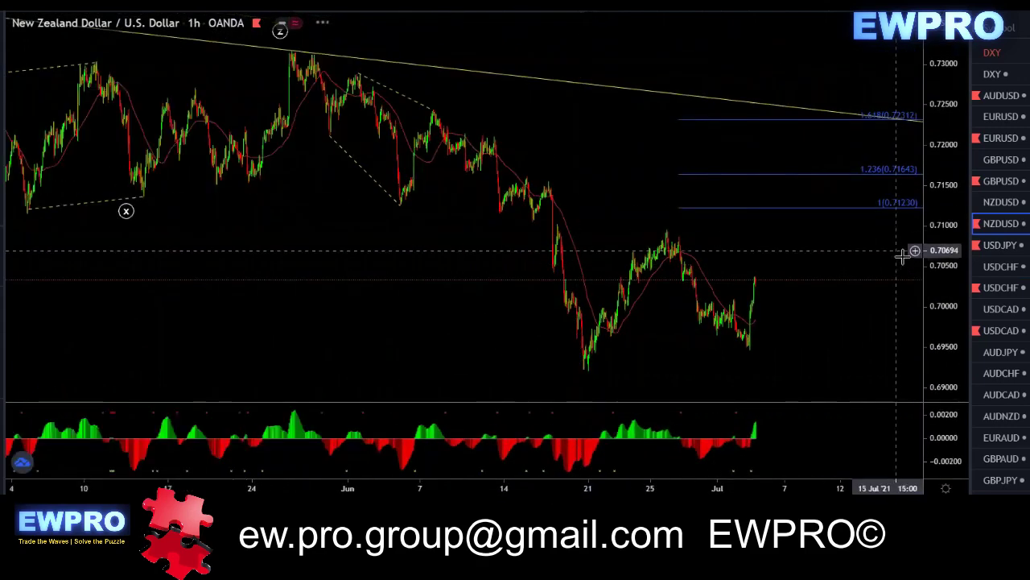
pyautogui.scroll(-1, 893, 253)
pyautogui.moveTo(610, 177); pyautogui.dragTo(544, 170)
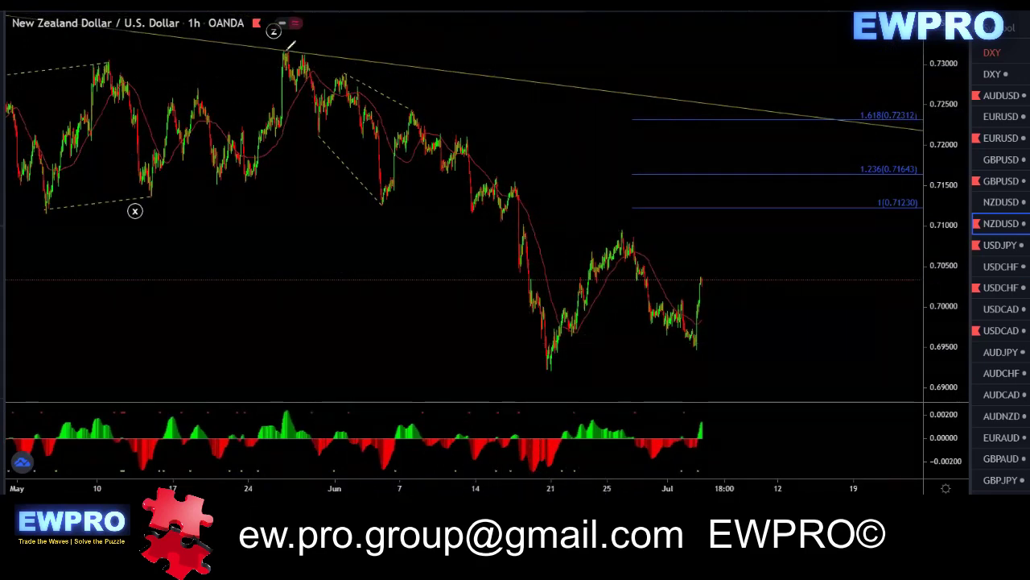
# Trace the NZDUSD swings from z to a projected July low, mark the late-June high and the oscillator's zero area, and clear the marks.
pyautogui.moveTo(286, 54)
pyautogui.mouseDown()
pyautogui.moveTo(316, 138)
pyautogui.moveTo(419, 102)
pyautogui.moveTo(554, 366)
pyautogui.moveTo(635, 226)
pyautogui.moveTo(719, 377)
pyautogui.mouseUp()
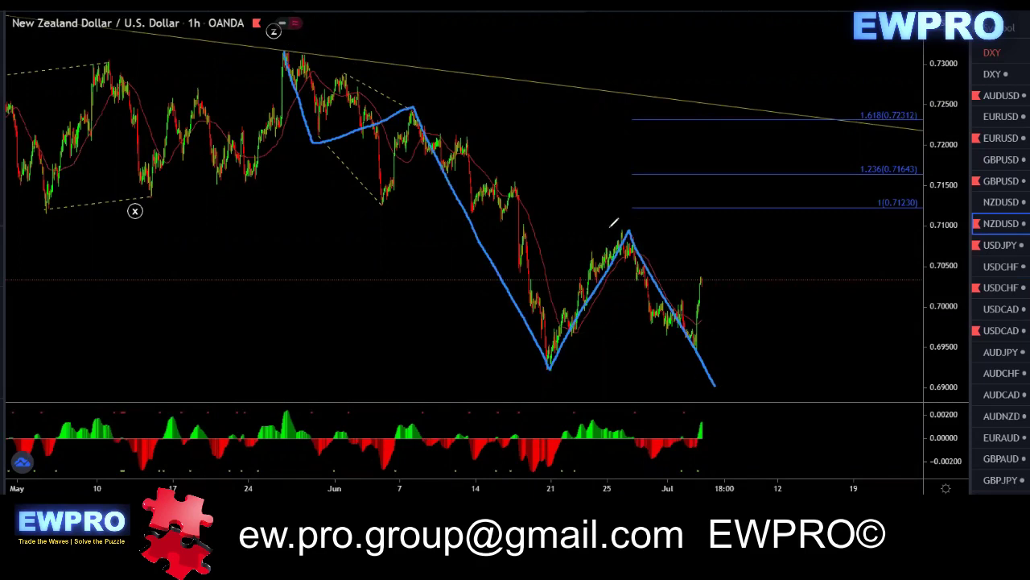
pyautogui.moveTo(611, 229); pyautogui.dragTo(642, 230)
pyautogui.moveTo(371, 445); pyautogui.dragTo(699, 440)
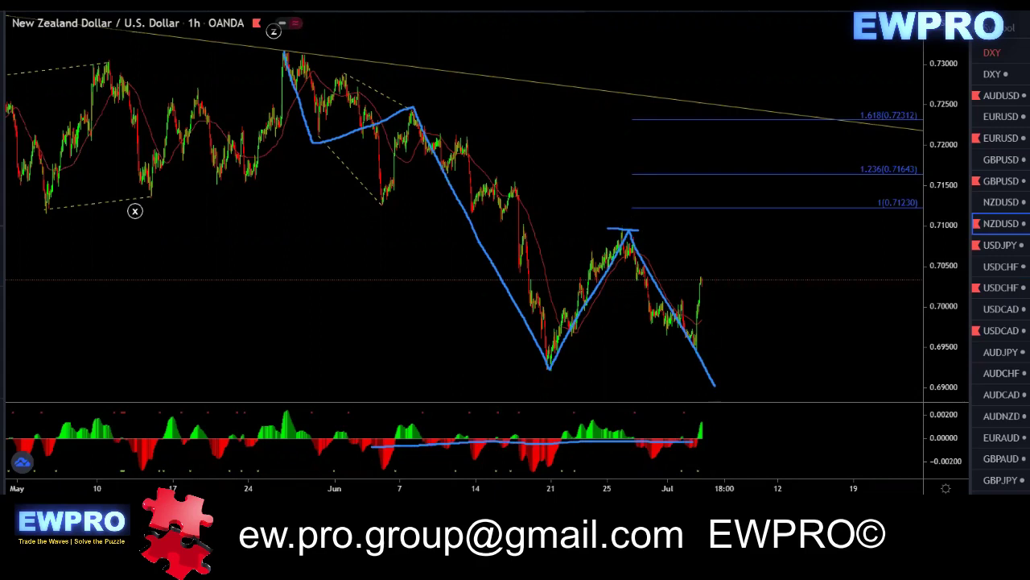
pyautogui.press('Escape')
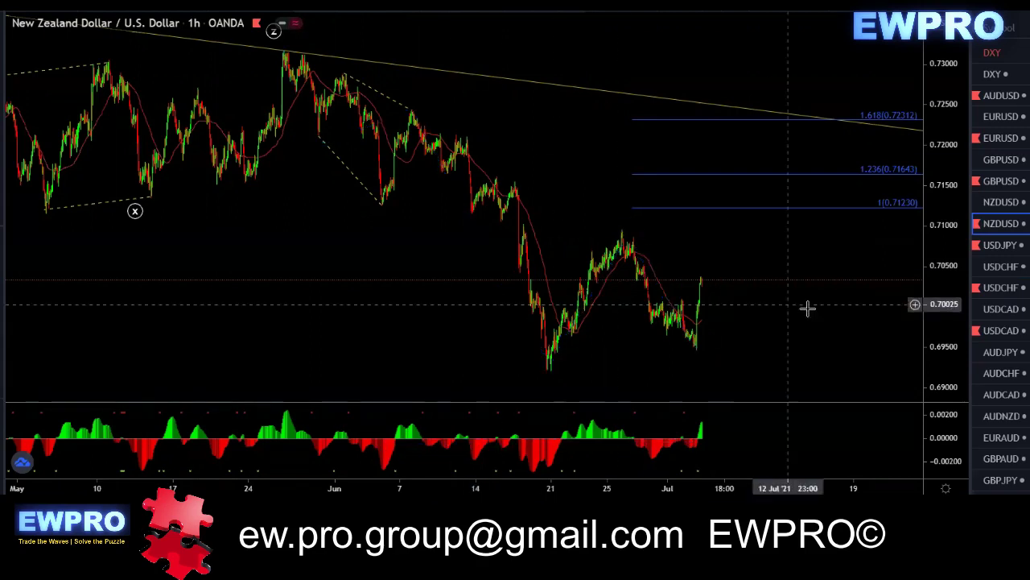
# Bring the NZDUSD June to July swings into view, trace the fall from the late-June high into early July, and clear the marks.
pyautogui.scroll(2, 744, 322)
pyautogui.scroll(2, 621, 239)
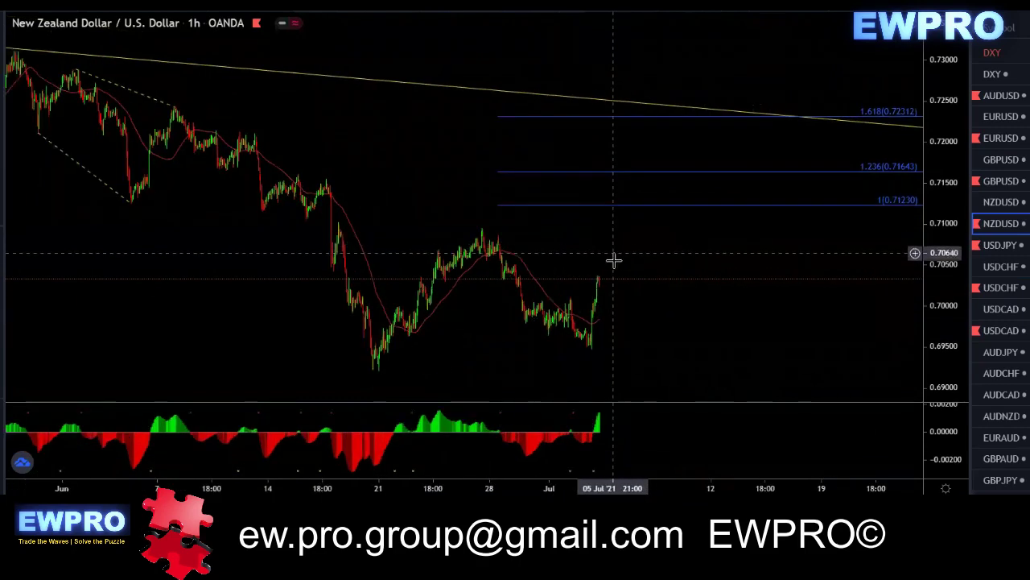
pyautogui.scroll(1, 620, 274)
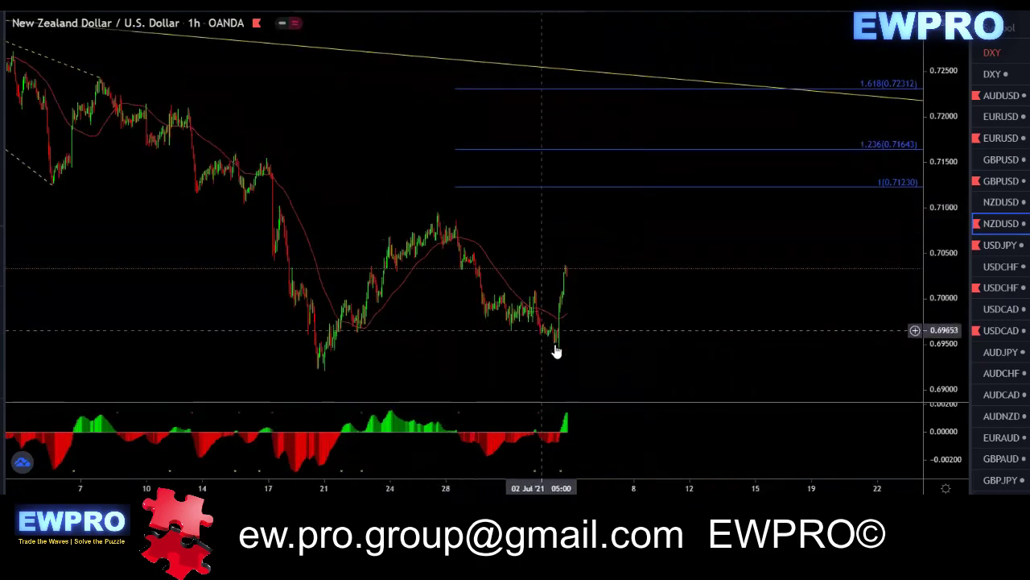
pyautogui.moveTo(623, 356); pyautogui.dragTo(646, 352)
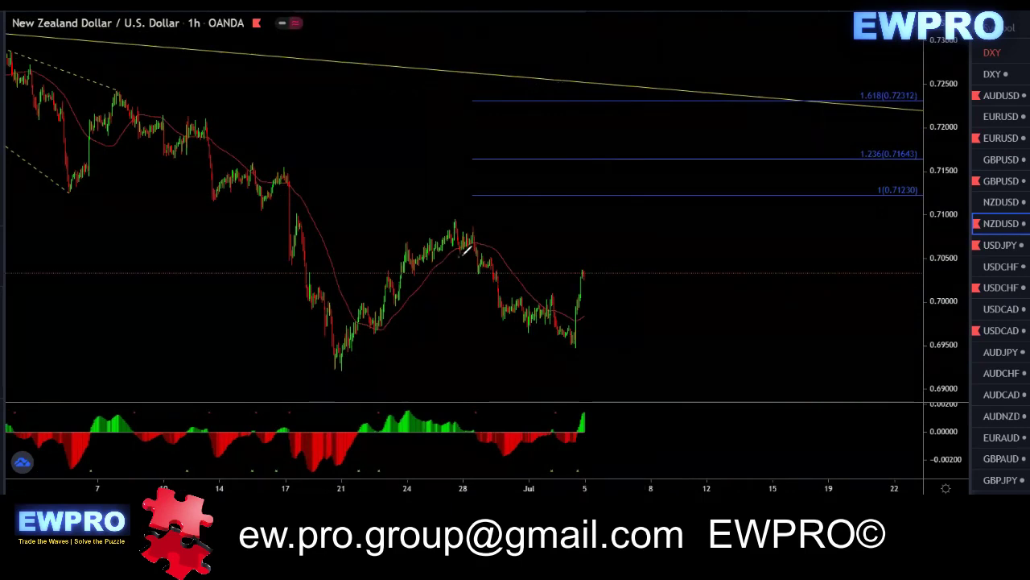
pyautogui.moveTo(459, 256)
pyautogui.mouseDown()
pyautogui.moveTo(483, 245)
pyautogui.moveTo(484, 266)
pyautogui.moveTo(543, 340)
pyautogui.mouseUp()
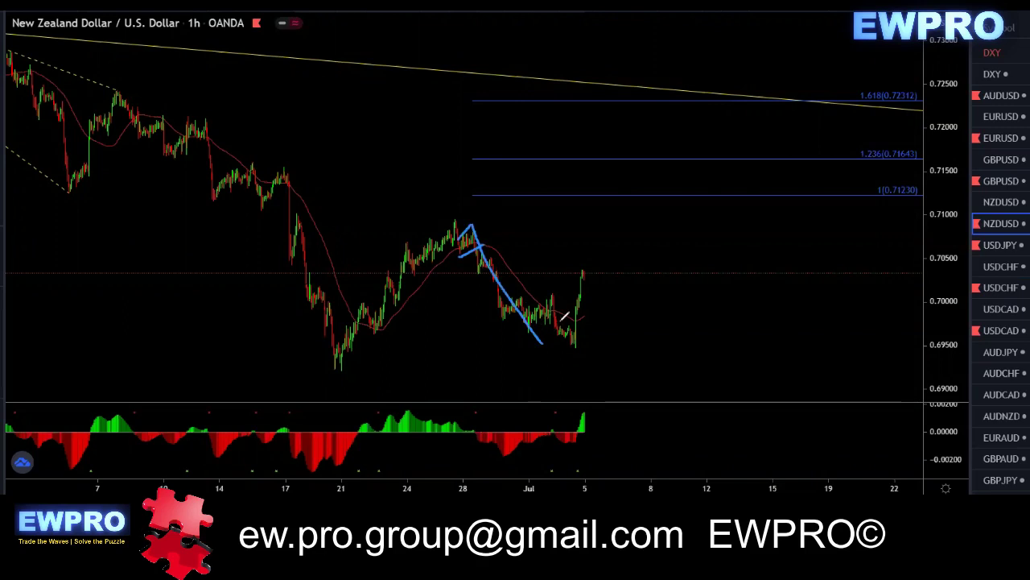
pyautogui.press('Escape')
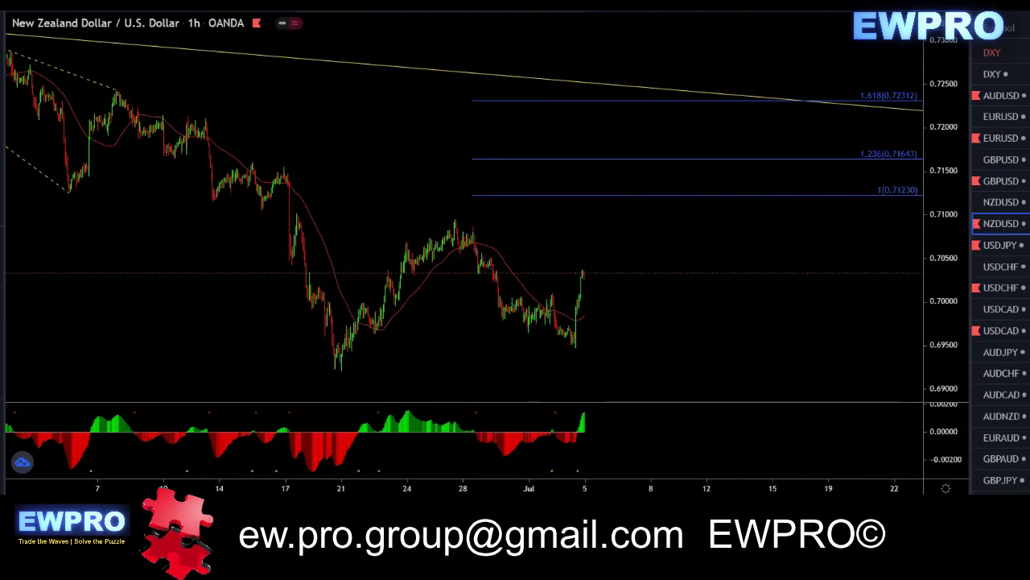
# On NZDUSD, outline a small pullback from the July high, project a rise to 0.71230, mark the 0.72312 level, and clear the marks.
pyautogui.scroll(2, 656, 298)
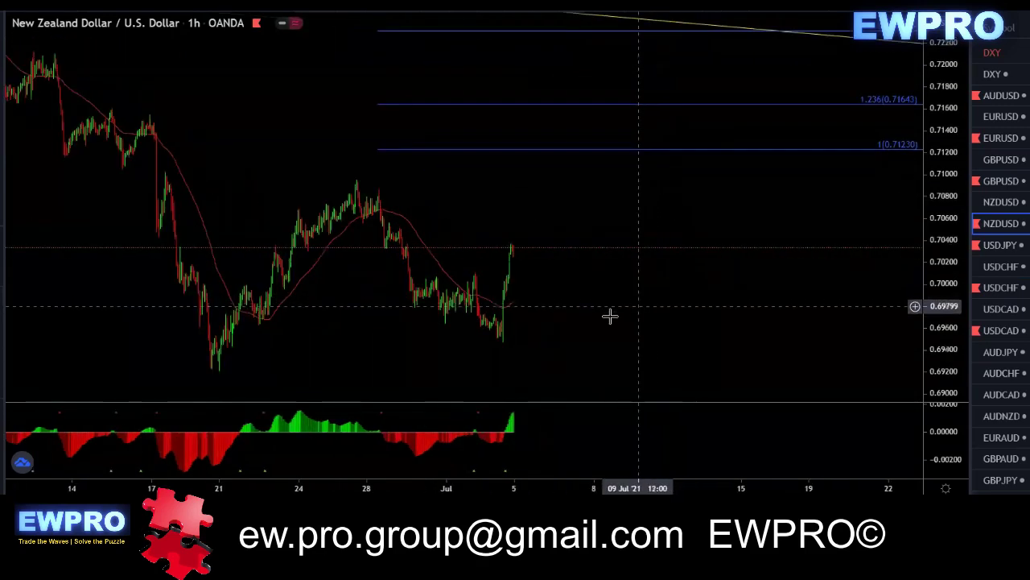
pyautogui.scroll(-1, 605, 317)
pyautogui.scroll(-1, 600, 266)
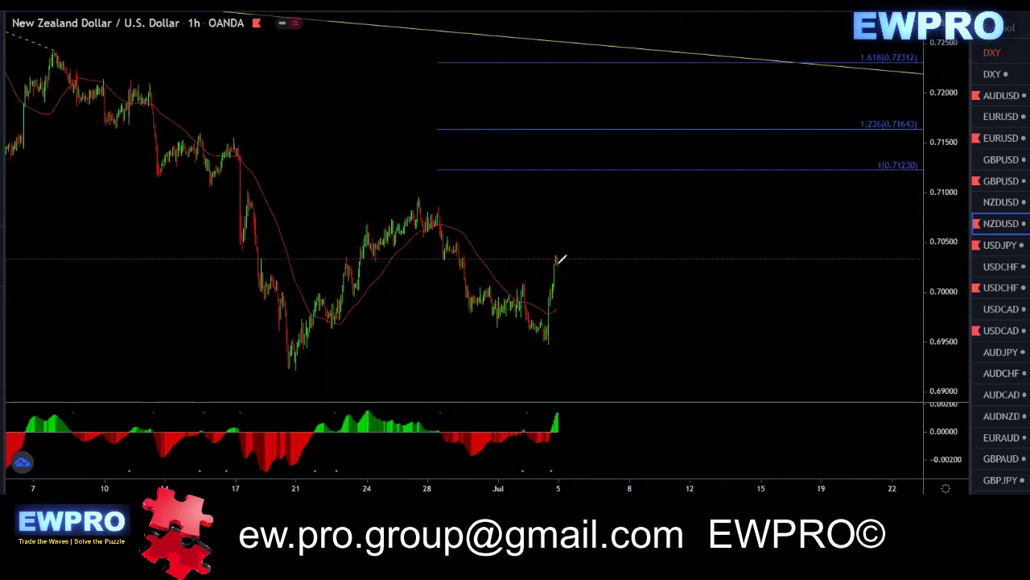
pyautogui.moveTo(562, 262)
pyautogui.mouseDown()
pyautogui.moveTo(584, 271)
pyautogui.moveTo(652, 166)
pyautogui.moveTo(670, 165)
pyautogui.mouseUp()
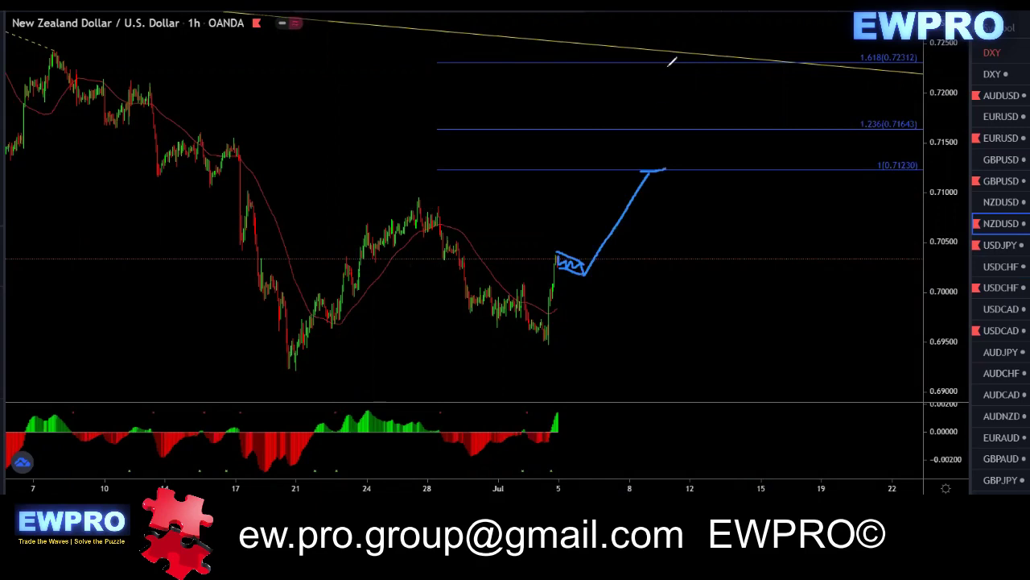
pyautogui.moveTo(665, 62); pyautogui.dragTo(680, 60)
pyautogui.press('Escape')
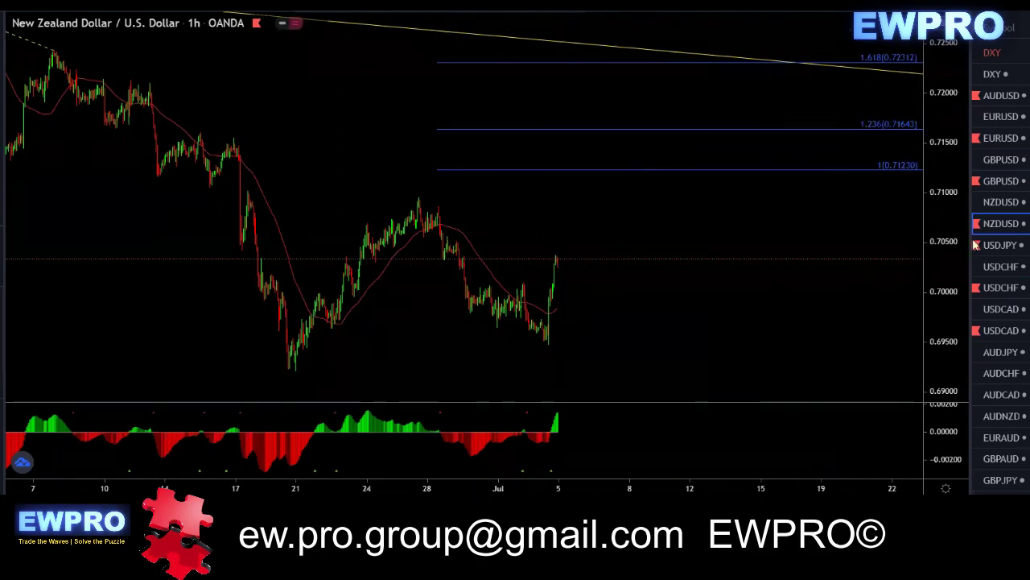
# Show the USDJPY daily chart with the 113.117 target level and the 2020 to 2021 swings in view.
pyautogui.click(163, 5)
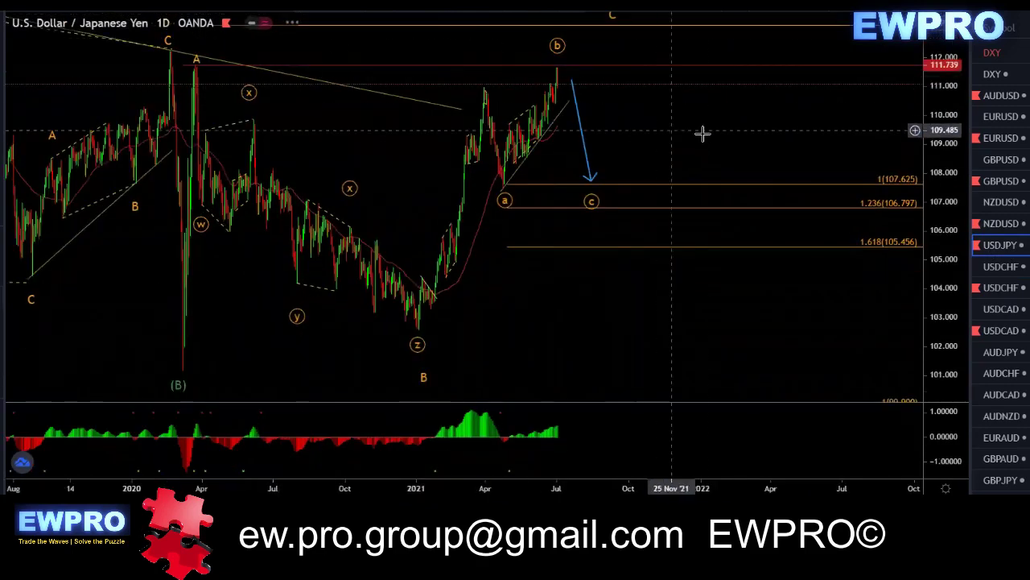
pyautogui.scroll(1, 768, 151)
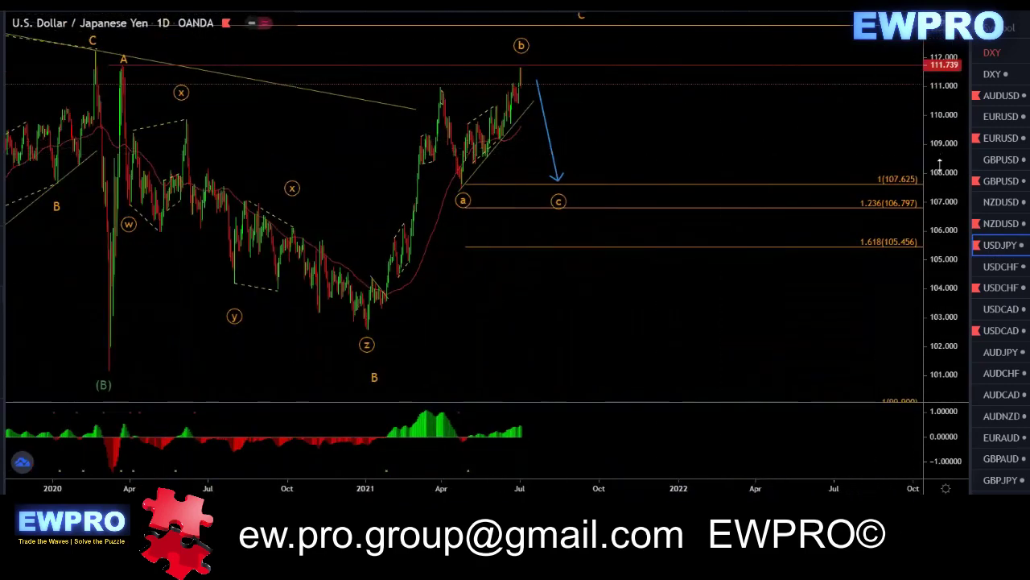
pyautogui.moveTo(656, 138); pyautogui.dragTo(707, 154)
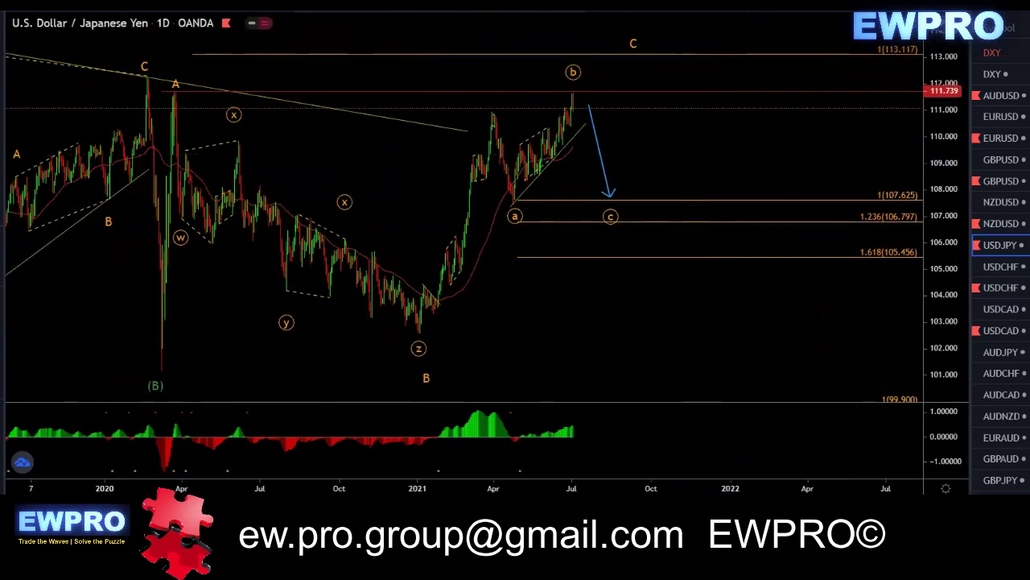
# Underline the USDJPY wave A high, circle the C target, trace the swings from the spring 2021 high towards c, and clear the marks.
pyautogui.moveTo(160, 91); pyautogui.dragTo(177, 91)
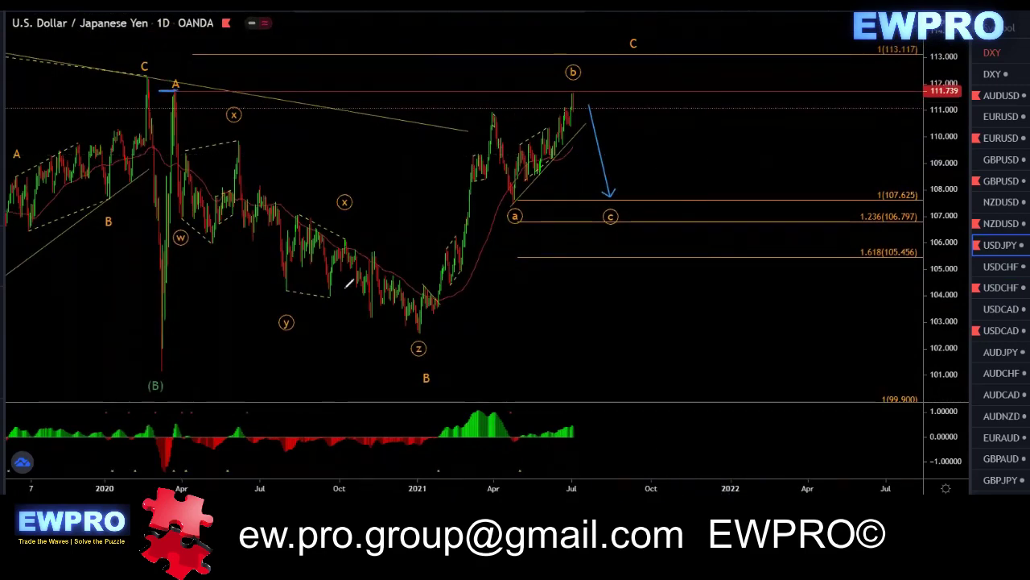
pyautogui.moveTo(632, 29)
pyautogui.mouseDown()
pyautogui.moveTo(655, 31)
pyautogui.moveTo(649, 37)
pyautogui.mouseUp()
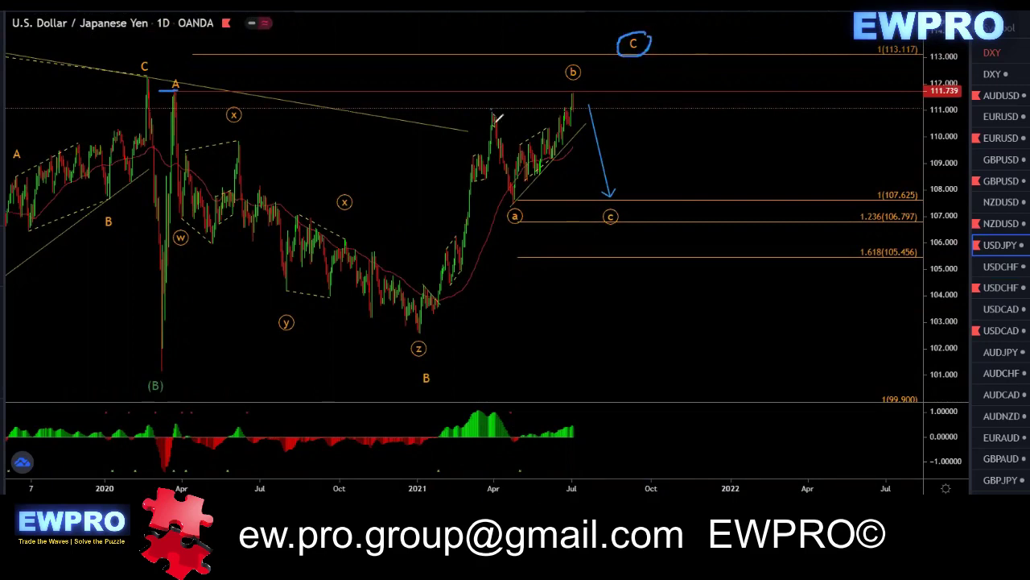
pyautogui.moveTo(492, 111)
pyautogui.mouseDown()
pyautogui.moveTo(515, 200)
pyautogui.moveTo(575, 94)
pyautogui.moveTo(618, 198)
pyautogui.mouseUp()
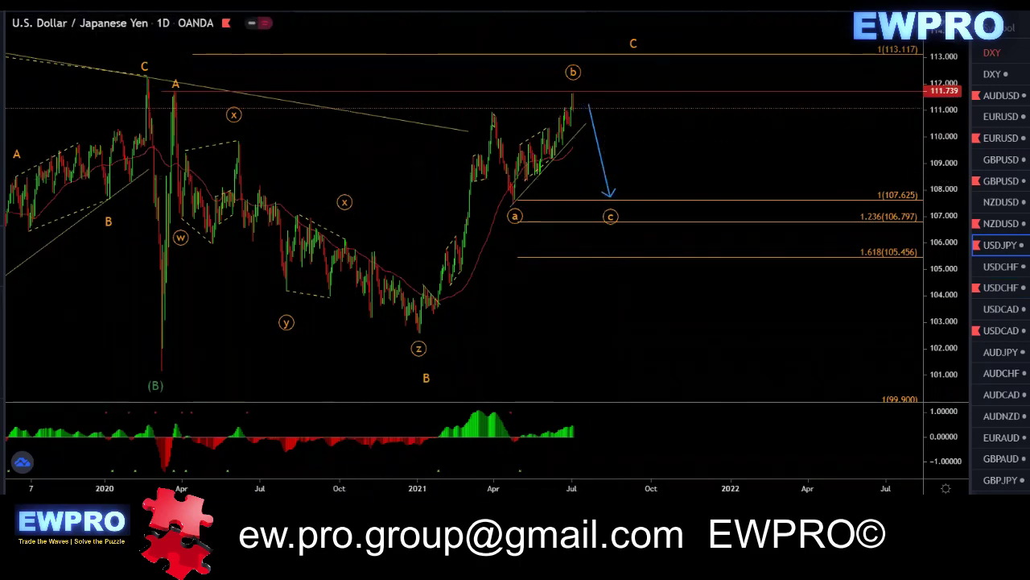
# Switch the USDJPY chart to the 4-hour timeframe with the February to July swings in view.
pyautogui.click(149, 5)
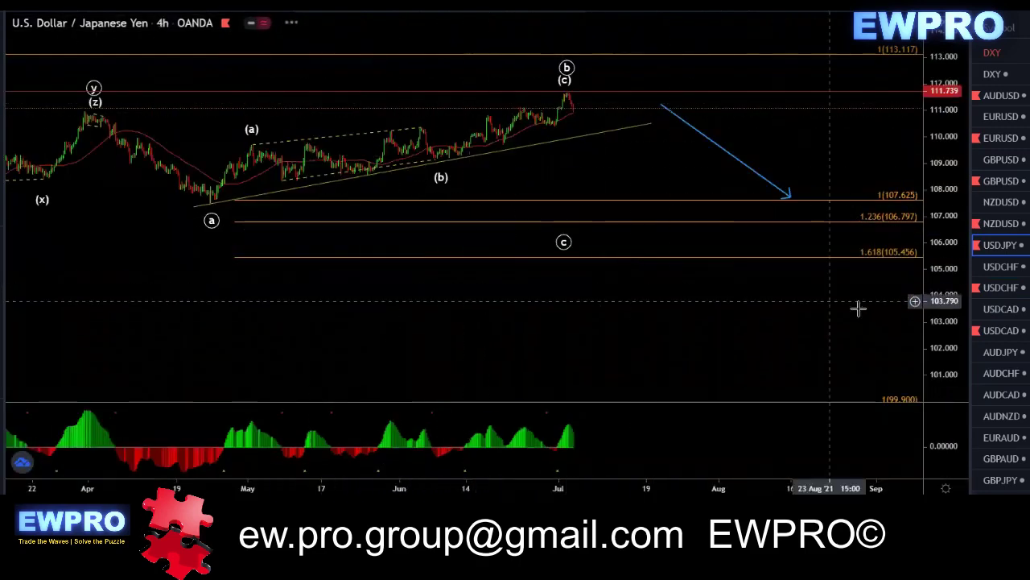
pyautogui.doubleClick(939, 305)
pyautogui.scroll(-3, 627, 250)
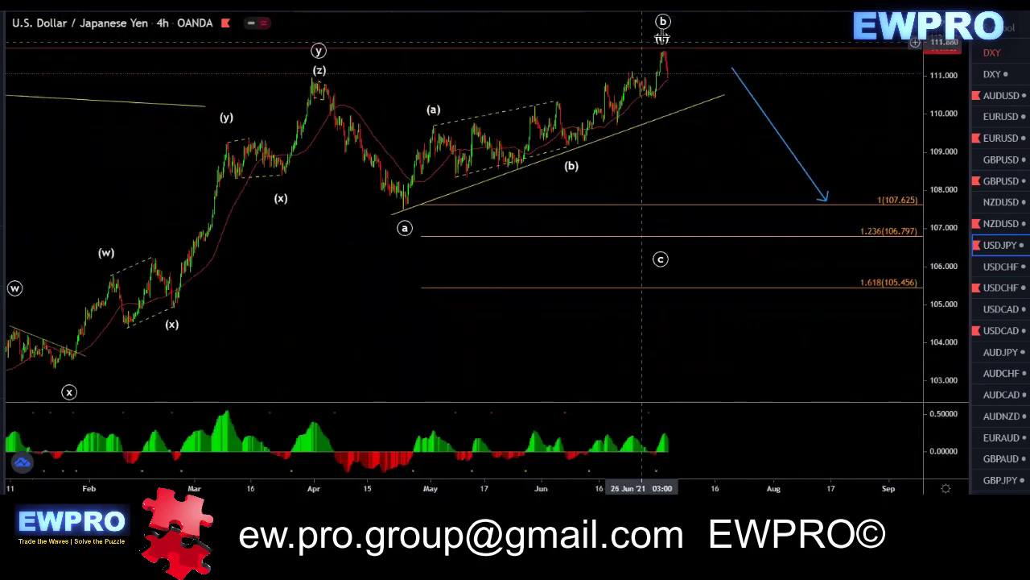
pyautogui.scroll(1, 712, 178)
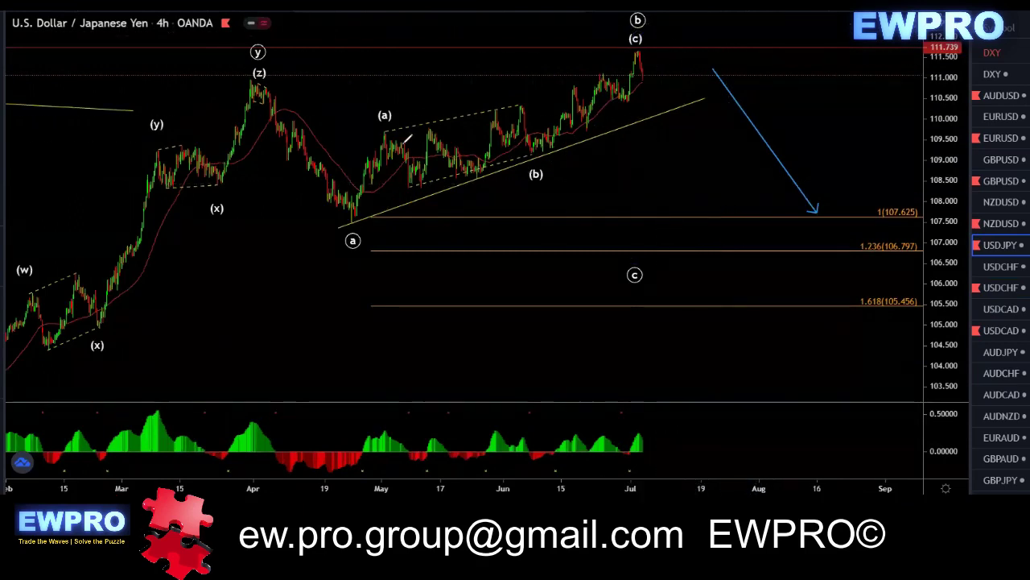
# Trace the USDJPY (a)-(b)-(c) rise and undo it, trace from y through a and b to a projected drop, and clear the marks.
pyautogui.moveTo(352, 217)
pyautogui.mouseDown()
pyautogui.moveTo(375, 153)
pyautogui.moveTo(483, 145)
pyautogui.moveTo(571, 116)
pyautogui.moveTo(625, 65)
pyautogui.mouseUp()
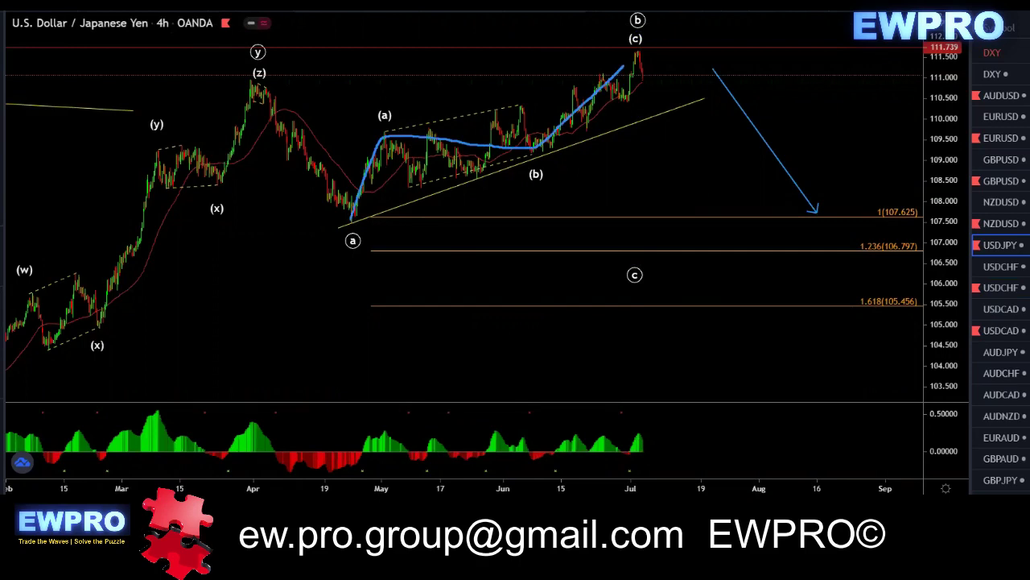
pyautogui.hotkey('ctrl', 'z')
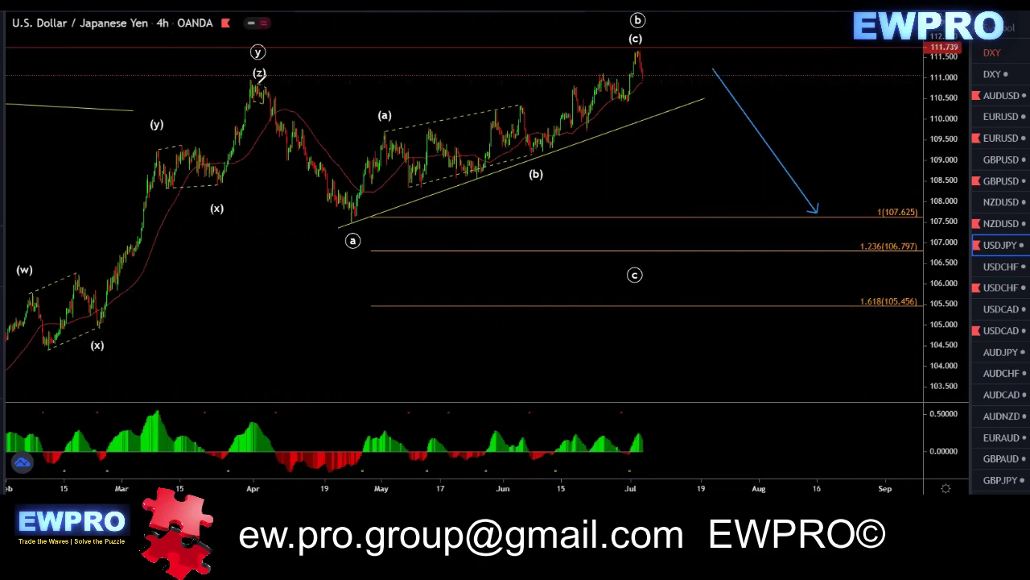
pyautogui.moveTo(252, 81)
pyautogui.mouseDown()
pyautogui.moveTo(315, 174)
pyautogui.moveTo(437, 171)
pyautogui.moveTo(637, 52)
pyautogui.mouseUp()
pyautogui.moveTo(669, 101); pyautogui.dragTo(728, 206)
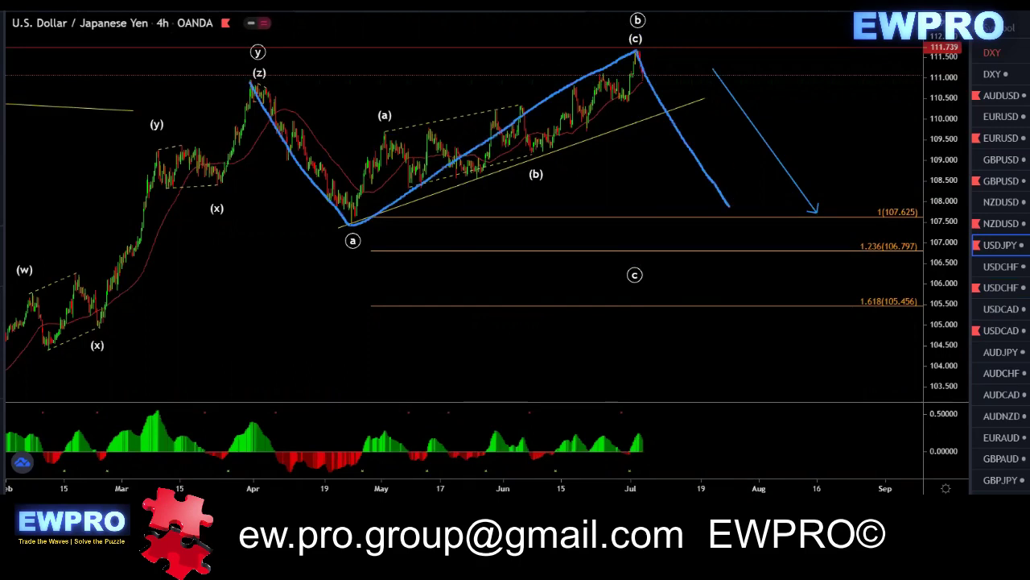
pyautogui.press('Escape')
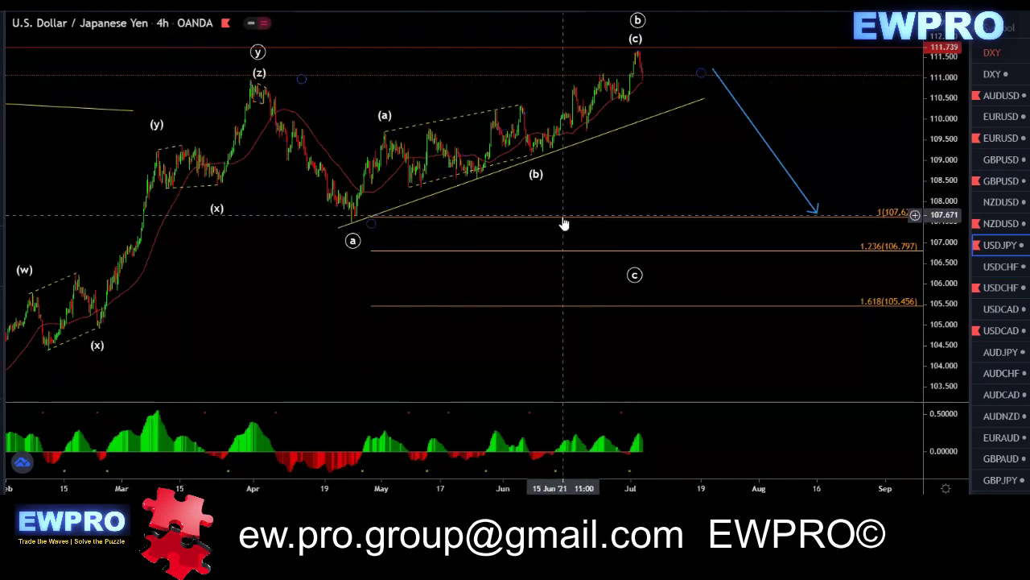
# Move the Fib extension's third anchor up to 111.673 and shift the blue projection arrow to match the new levels.
pyautogui.moveTo(701, 73); pyautogui.dragTo(701, 50)
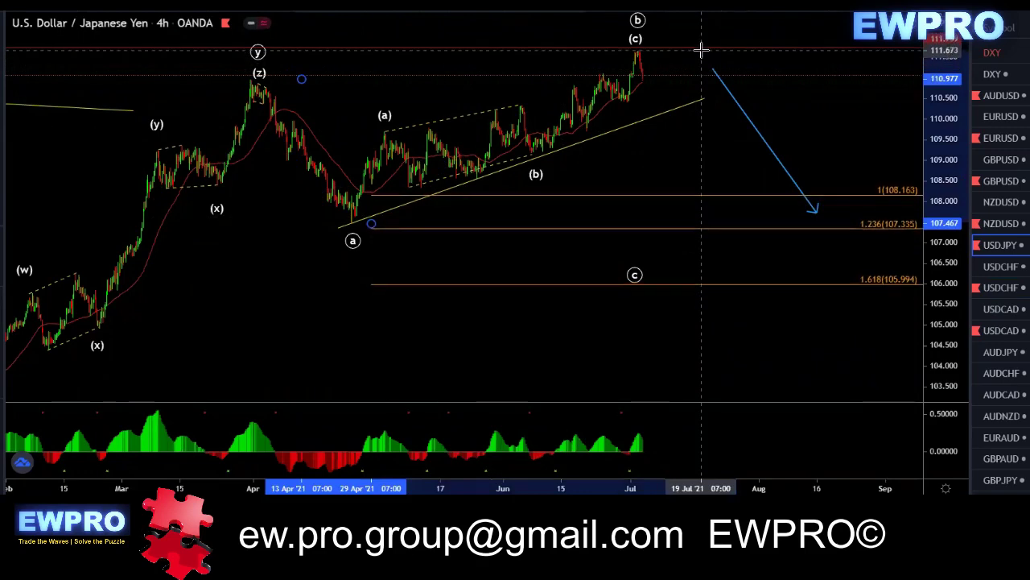
pyautogui.moveTo(756, 127); pyautogui.dragTo(726, 107)
pyautogui.click(704, 148)
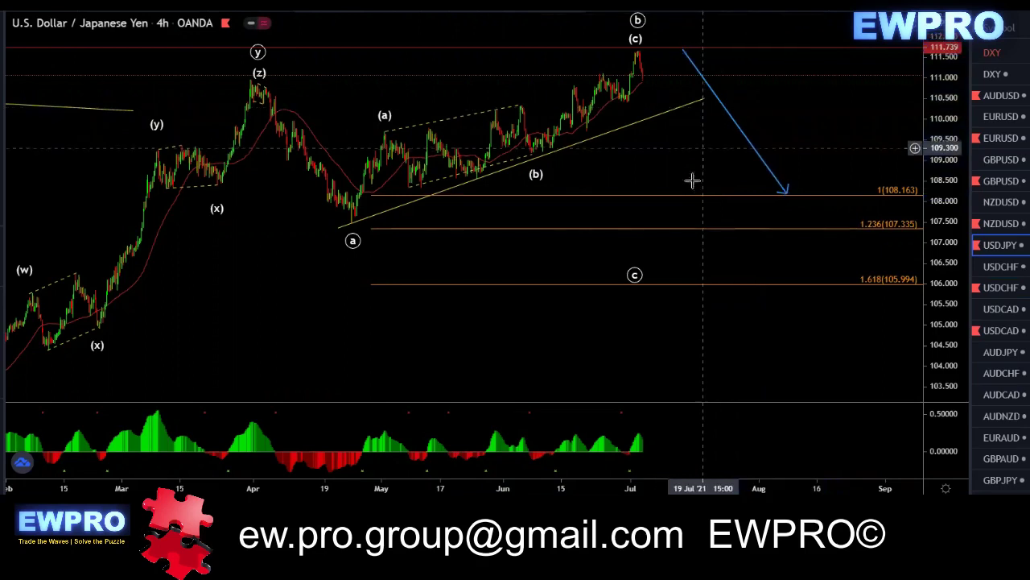
# Recolour all levels of the USDJPY Trend-Based Fib Extension white.
pyautogui.rightClick(683, 196)
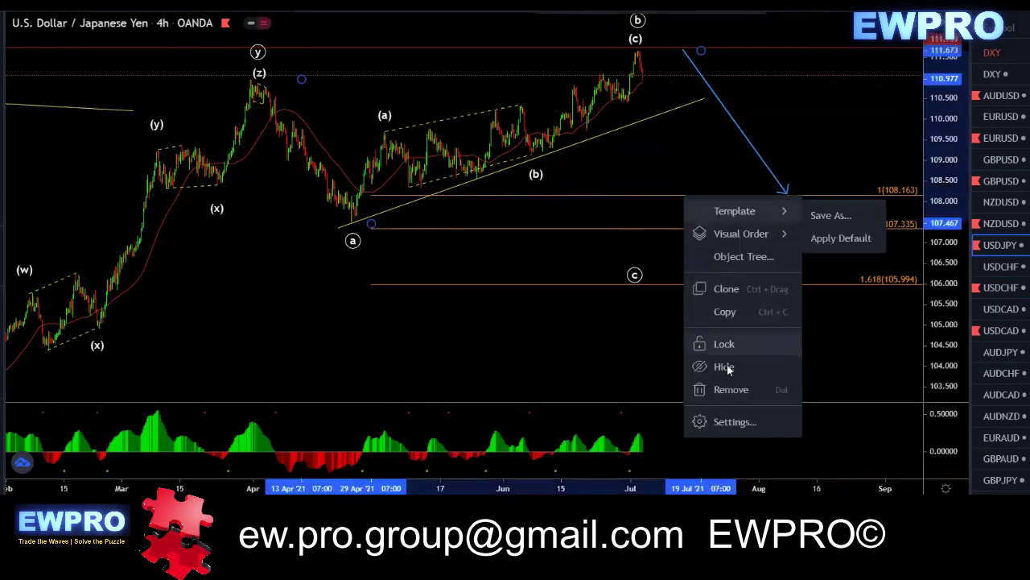
pyautogui.click(729, 421)
pyautogui.scroll(-3, 557, 321)
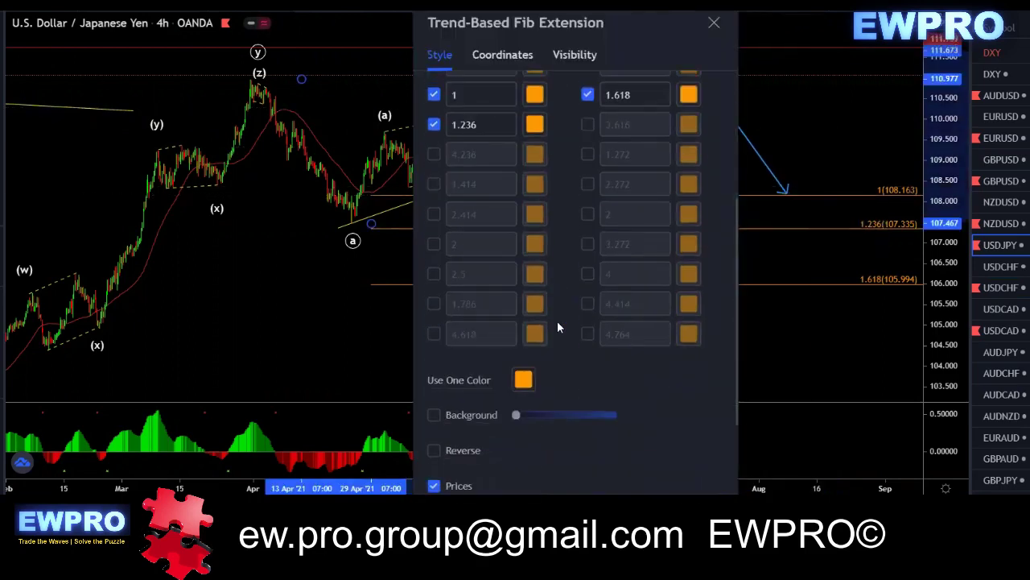
pyautogui.click(521, 379)
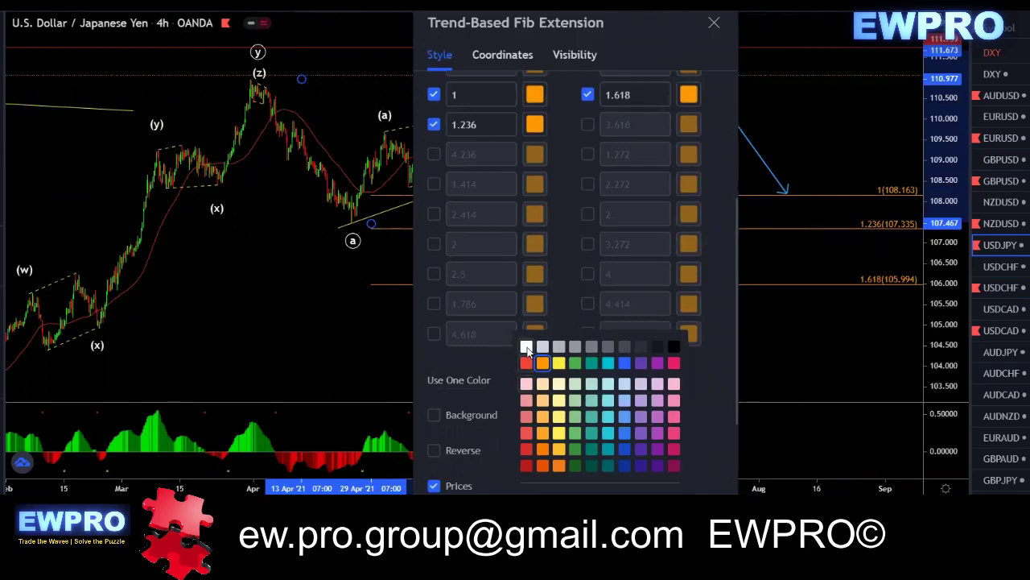
pyautogui.click(527, 348)
pyautogui.click(690, 469)
pyautogui.click(752, 409)
pyautogui.click(757, 349)
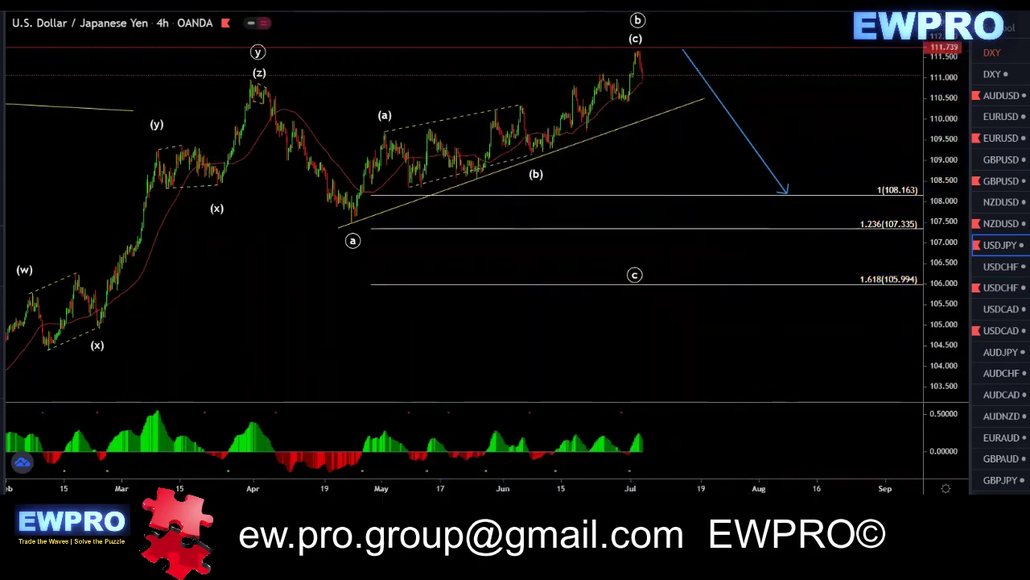
# Outline the USDJPY late-June dip and the rise to the (c) high, and clear the marks.
pyautogui.moveTo(598, 68)
pyautogui.mouseDown()
pyautogui.moveTo(630, 86)
pyautogui.moveTo(632, 103)
pyautogui.moveTo(639, 47)
pyautogui.mouseUp()
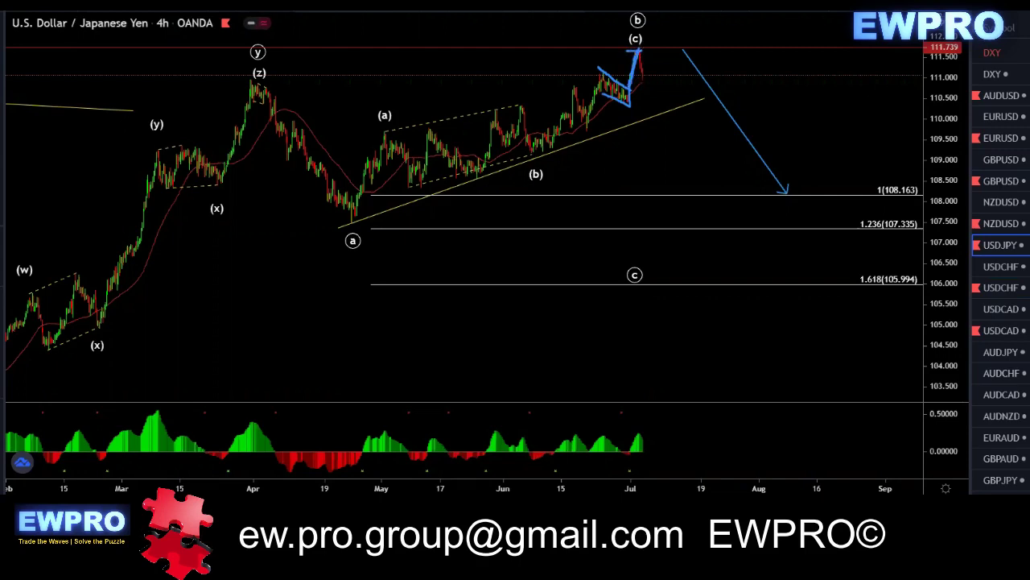
pyautogui.press('Escape')
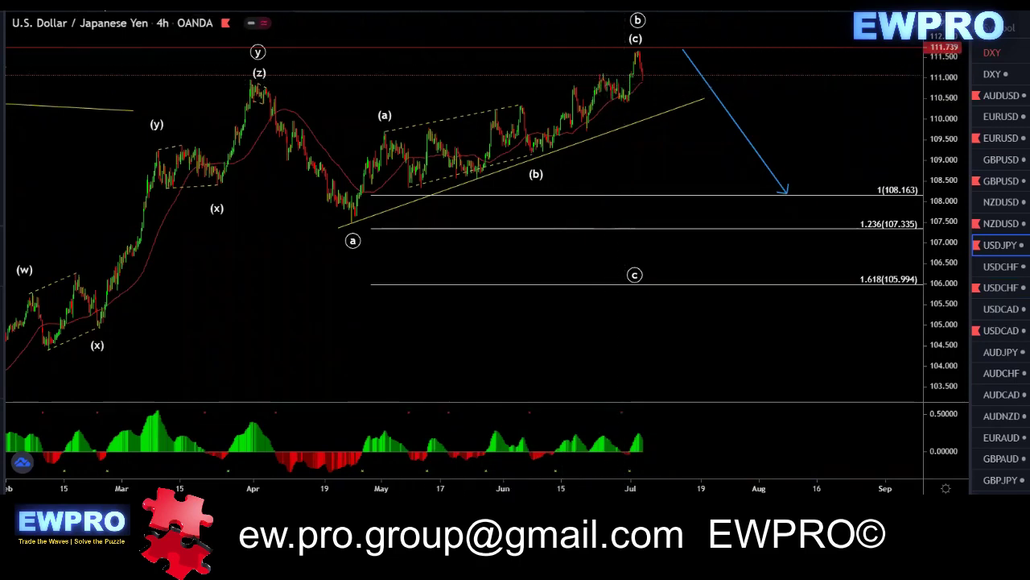
# Switch the USDJPY chart to the 1-hour timeframe with the June to July rise from (b) to (c) in view.
pyautogui.click(250, 5)
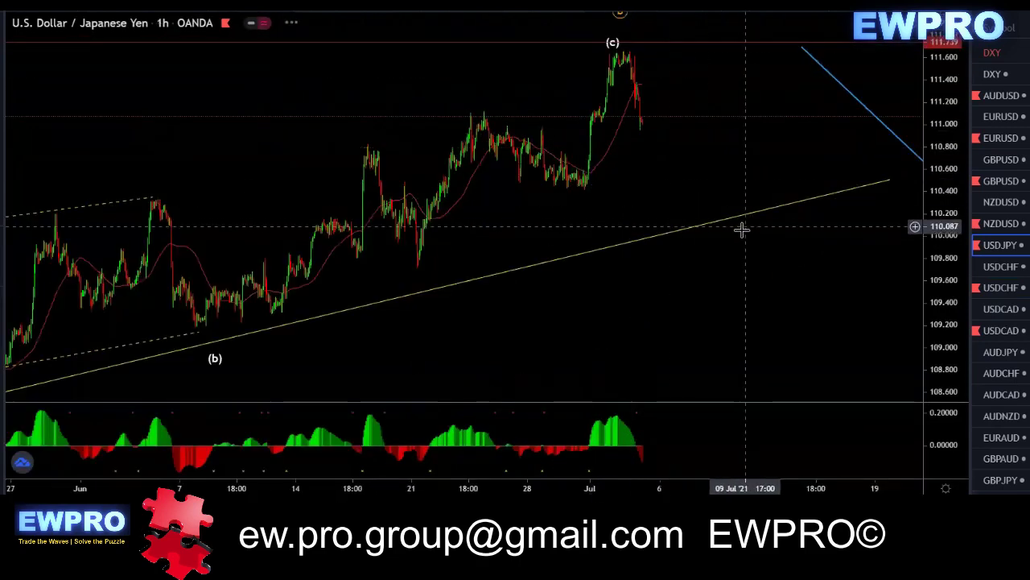
pyautogui.scroll(1, 741, 232)
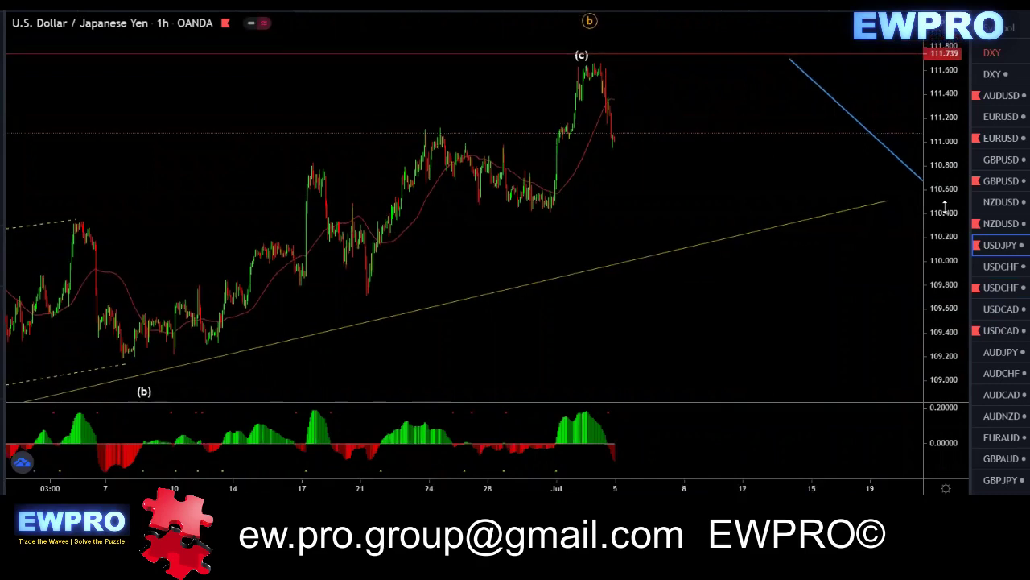
pyautogui.moveTo(702, 197); pyautogui.dragTo(690, 193)
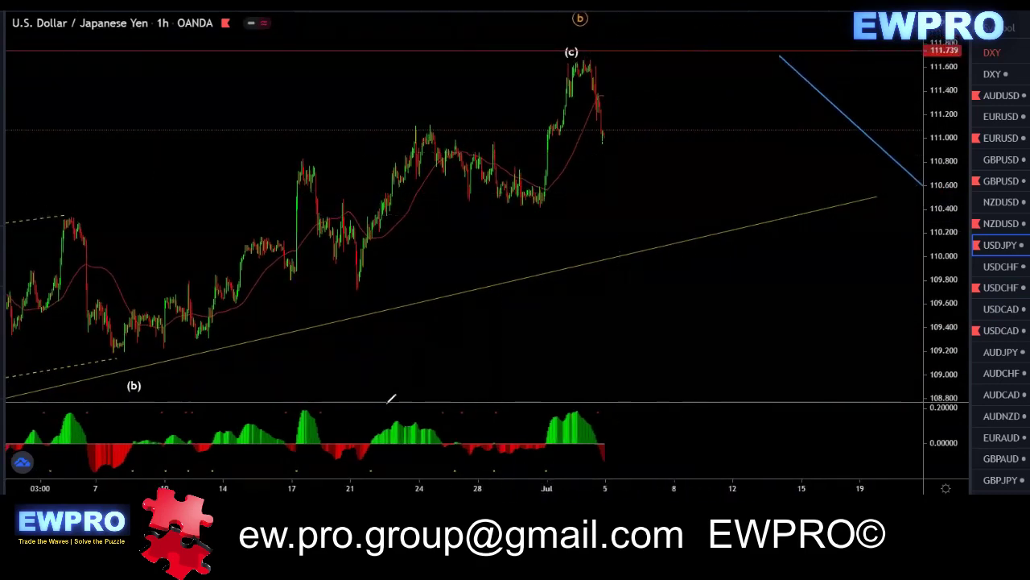
# Underline the USDJPY oscillator peaks and troughs and the matching price lows, sketch a rise above 111.739, and clear the marks.
pyautogui.moveTo(395, 415); pyautogui.dragTo(407, 418)
pyautogui.moveTo(561, 405); pyautogui.dragTo(577, 405)
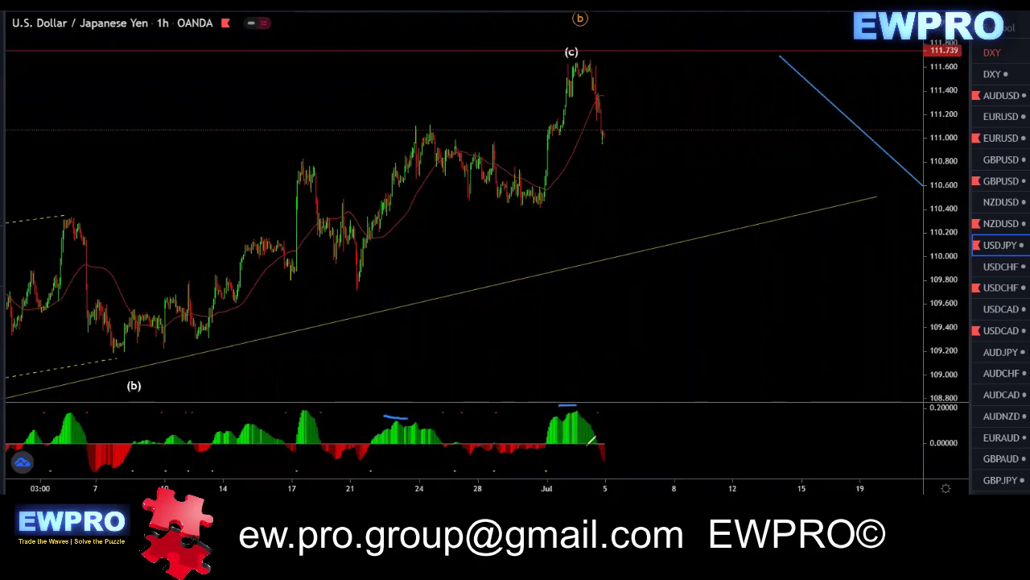
pyautogui.moveTo(495, 456); pyautogui.dragTo(530, 452)
pyautogui.moveTo(627, 463); pyautogui.dragTo(590, 463)
pyautogui.moveTo(562, 196); pyautogui.dragTo(557, 199)
pyautogui.moveTo(582, 139)
pyautogui.mouseDown()
pyautogui.moveTo(620, 142)
pyautogui.moveTo(665, 37)
pyautogui.mouseUp()
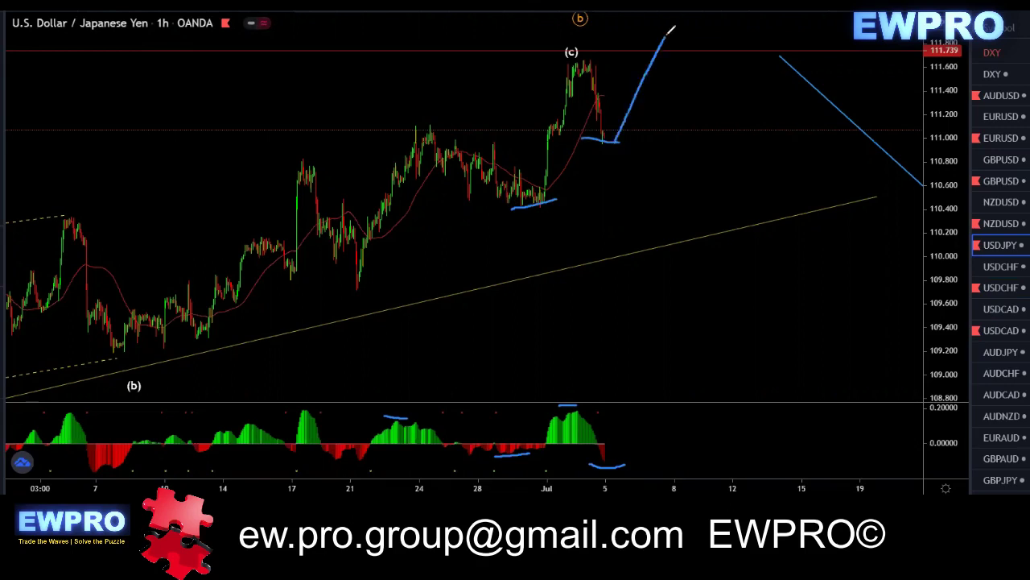
pyautogui.moveTo(602, 143); pyautogui.dragTo(672, 38)
pyautogui.press('Escape')
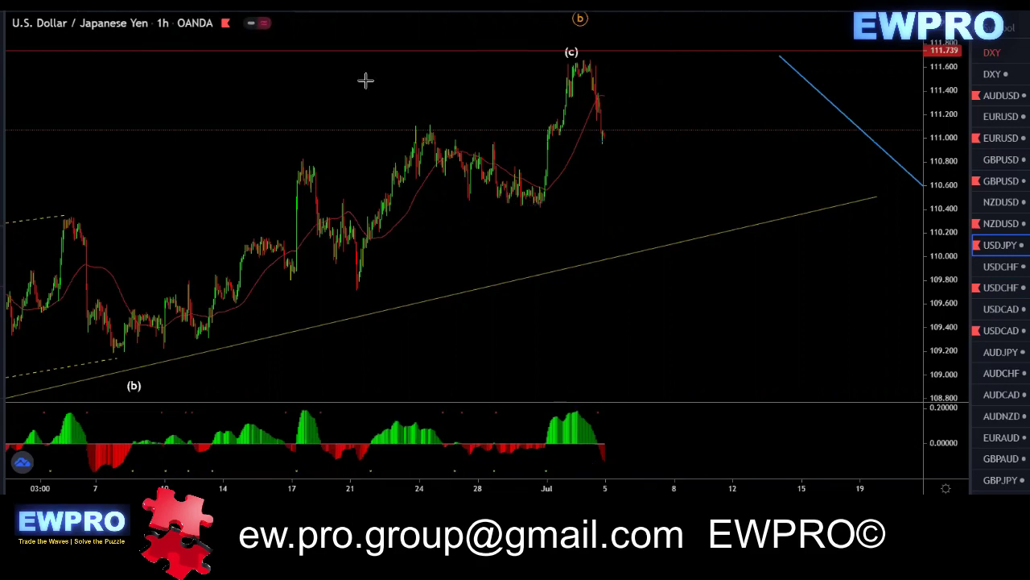
# Draw a USDJPY trend line from about 109.659 under the 21 June and 30 June lows, and extend it past 6 July.
pyautogui.scroll(2, 379, 96)
pyautogui.moveTo(379, 90); pyautogui.dragTo(460, 78)
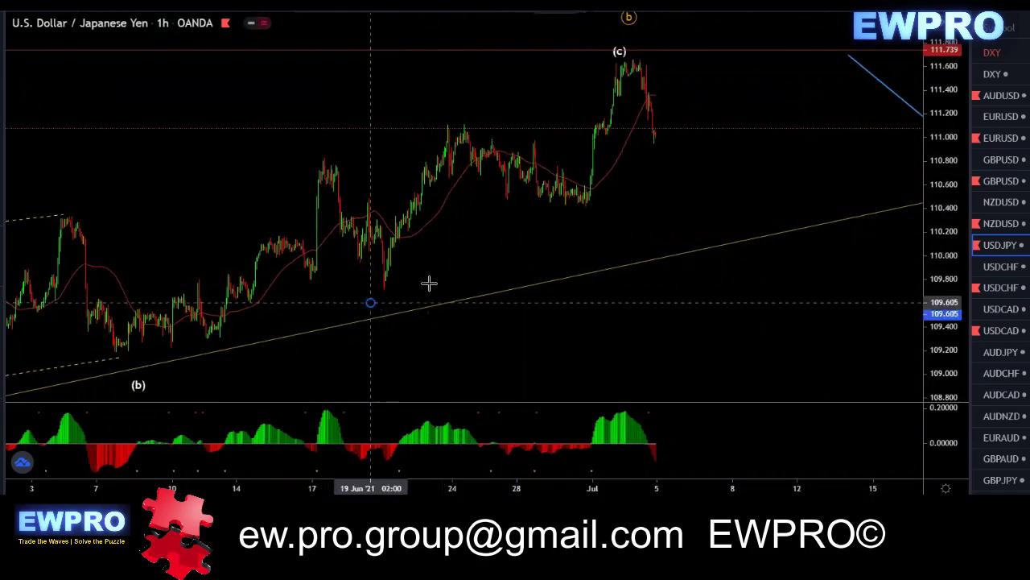
pyautogui.click(690, 170)
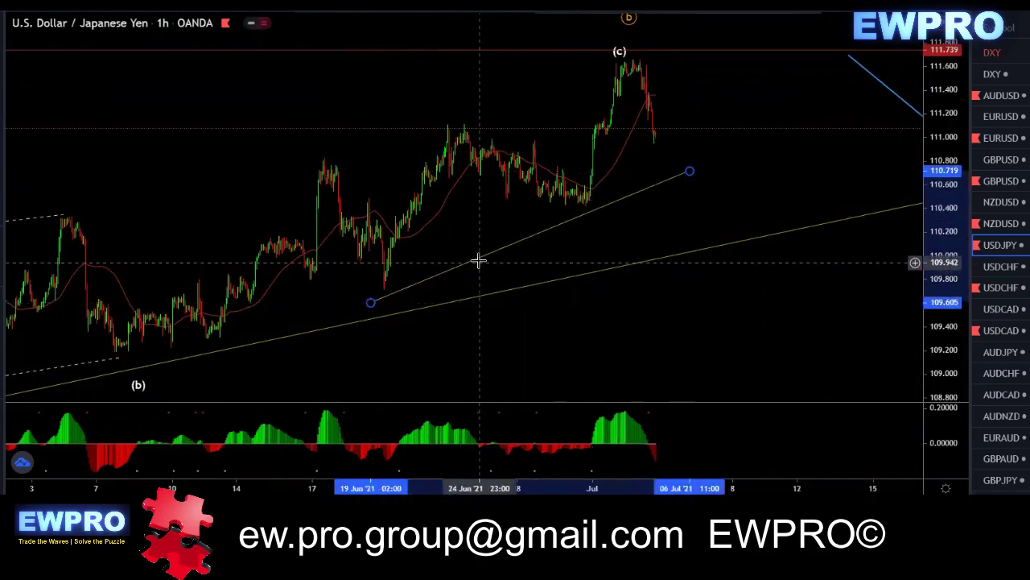
pyautogui.moveTo(478, 260); pyautogui.dragTo(478, 252)
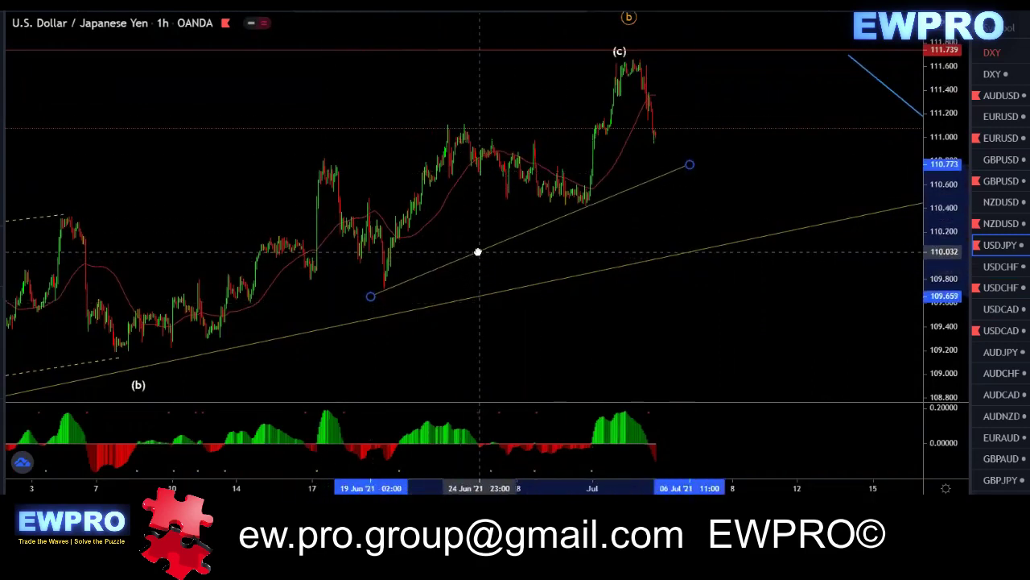
pyautogui.moveTo(689, 165); pyautogui.dragTo(753, 144)
pyautogui.moveTo(751, 198); pyautogui.dragTo(789, 193)
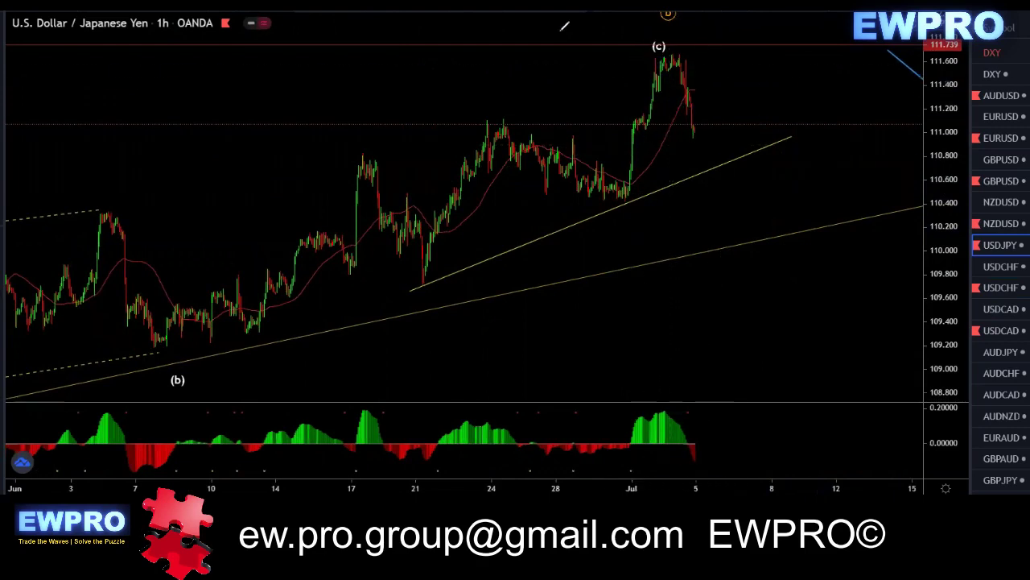
# Sketch a USDJPY drop to about 110.4, a rising corrective channel and a second drop to about 109.3, and clear the marks.
pyautogui.moveTo(679, 53); pyautogui.dragTo(712, 205)
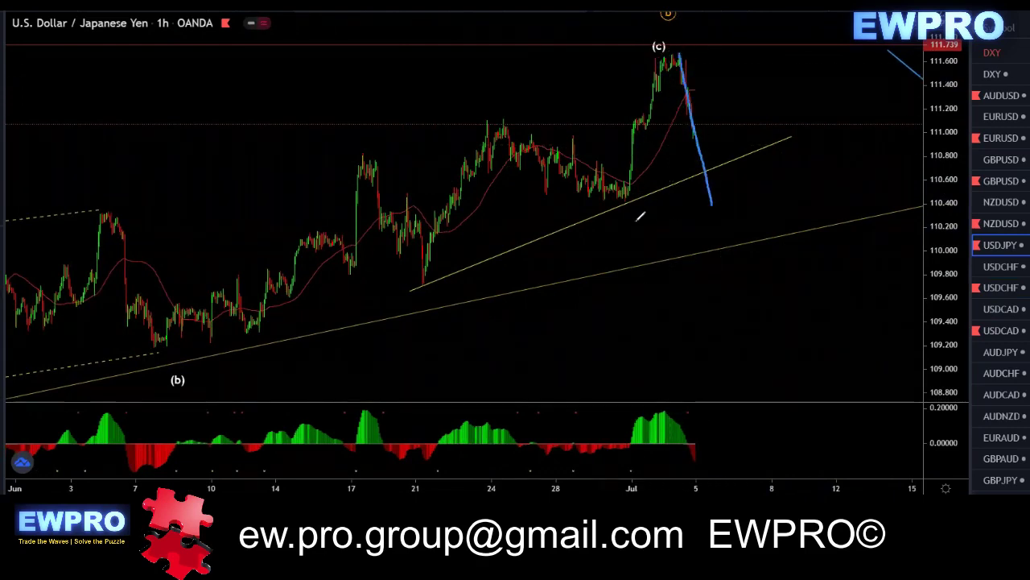
pyautogui.moveTo(604, 204); pyautogui.dragTo(646, 204)
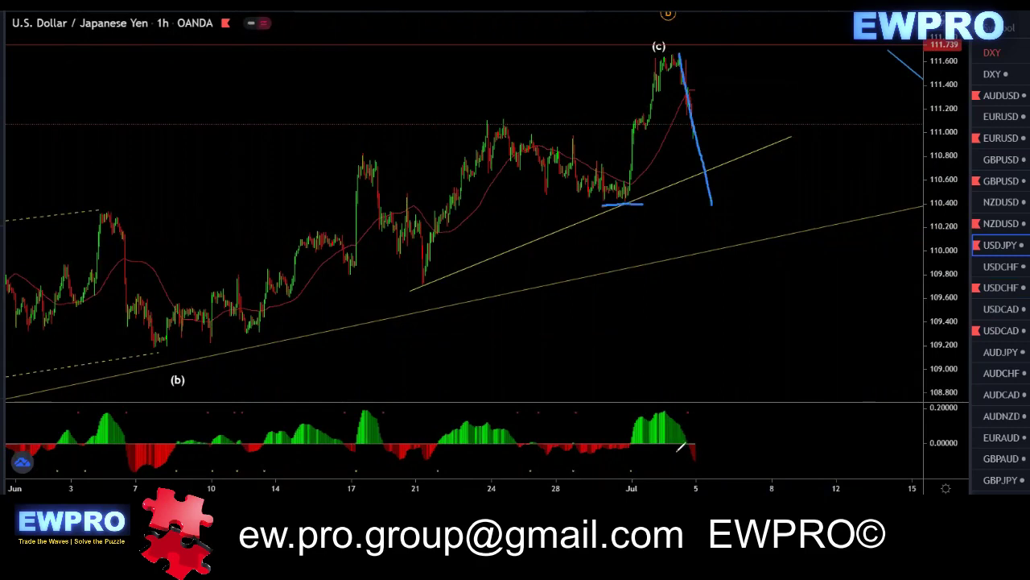
pyautogui.moveTo(713, 203)
pyautogui.mouseDown()
pyautogui.moveTo(728, 178)
pyautogui.moveTo(809, 144)
pyautogui.mouseUp()
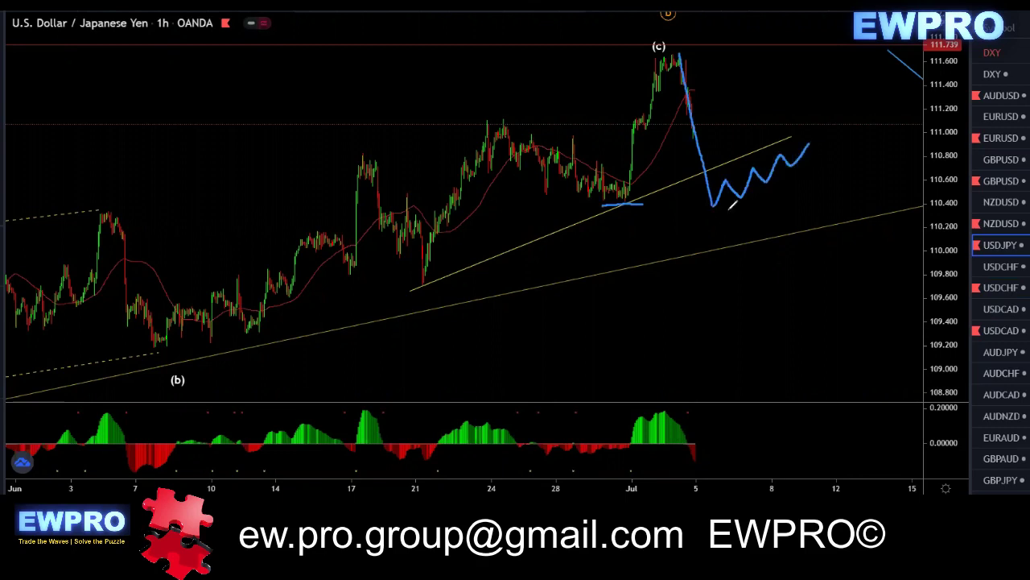
pyautogui.moveTo(715, 214); pyautogui.dragTo(810, 171)
pyautogui.moveTo(722, 175)
pyautogui.mouseDown()
pyautogui.moveTo(812, 144)
pyautogui.moveTo(858, 325)
pyautogui.mouseUp()
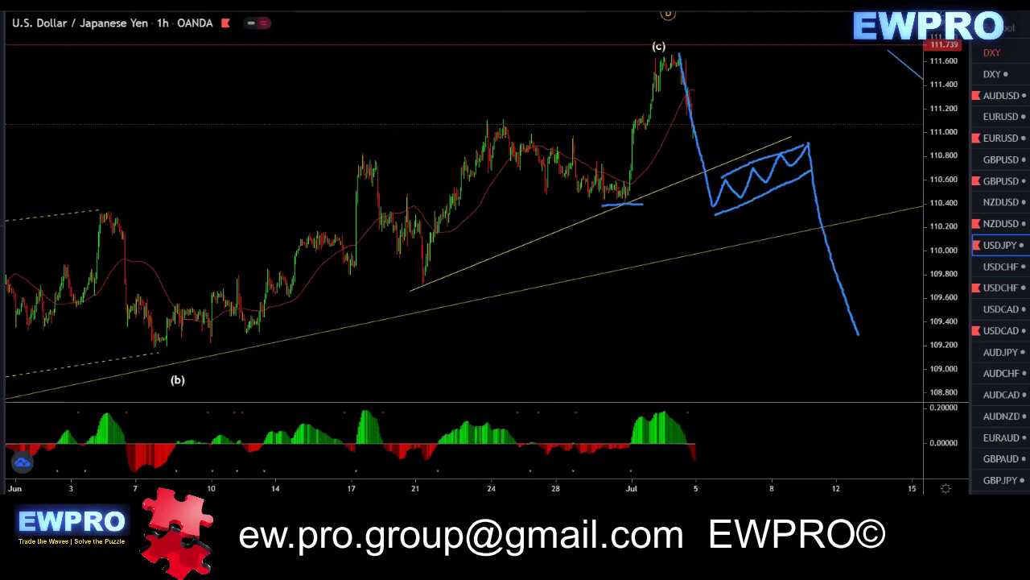
pyautogui.press('Escape')
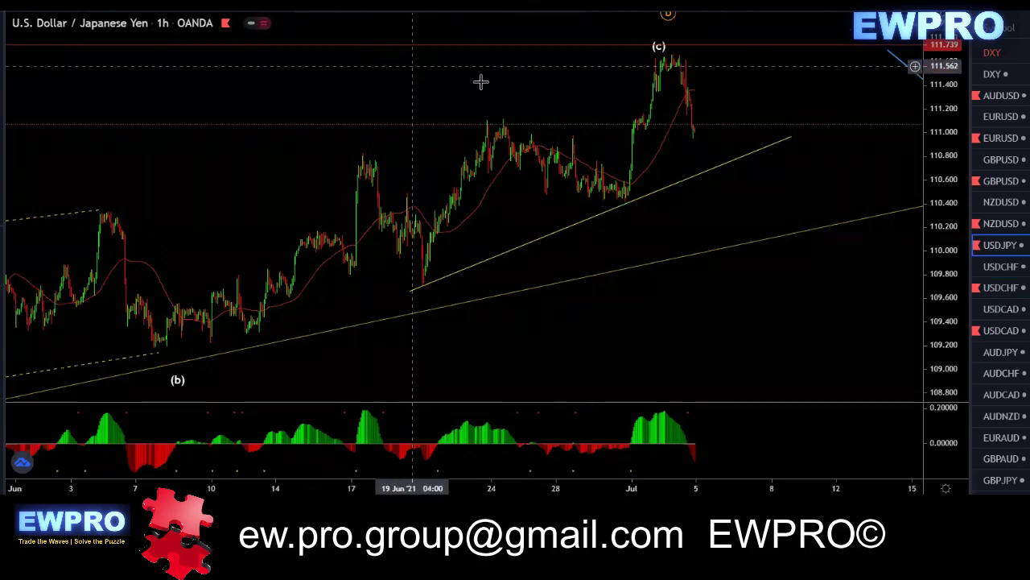
# Underline the (c) high and the 30 June low, sketch a drop through the trend line with a zigzag rebound, and clear the marks.
pyautogui.moveTo(521, 81)
pyautogui.mouseDown()
pyautogui.moveTo(546, 84)
pyautogui.moveTo(524, 85)
pyautogui.mouseUp()
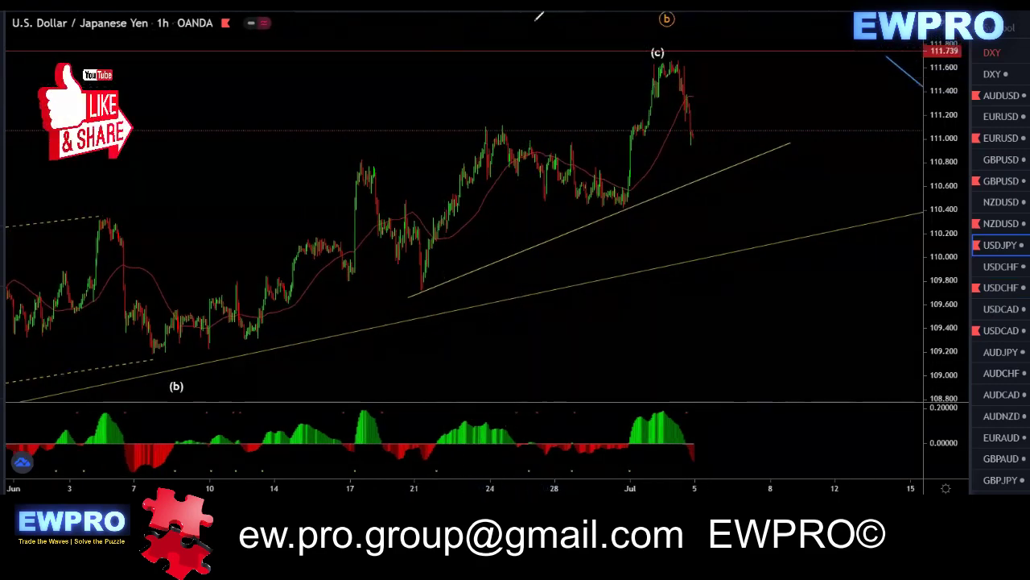
pyautogui.moveTo(642, 60); pyautogui.dragTo(694, 56)
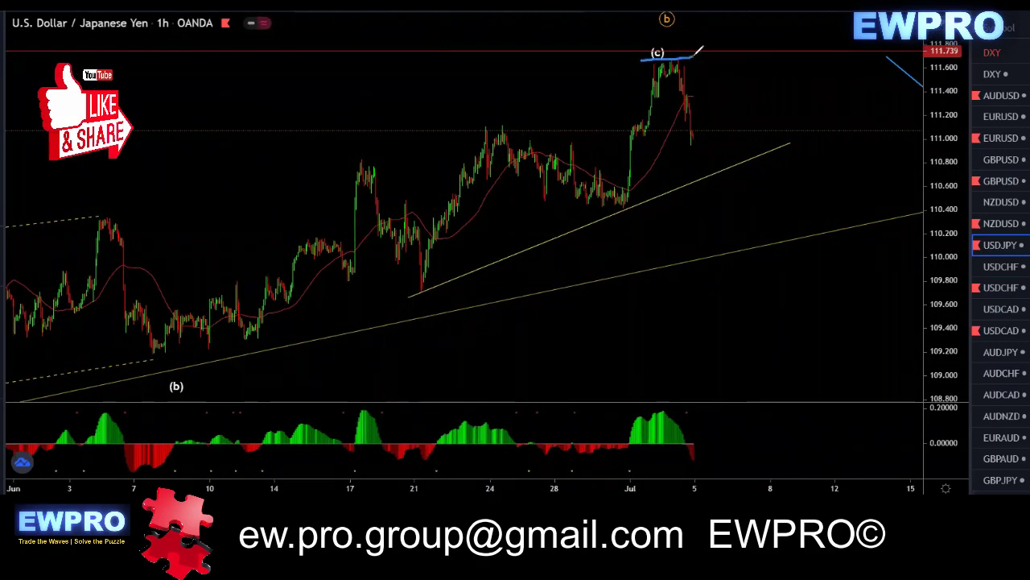
pyautogui.moveTo(634, 212); pyautogui.dragTo(643, 213)
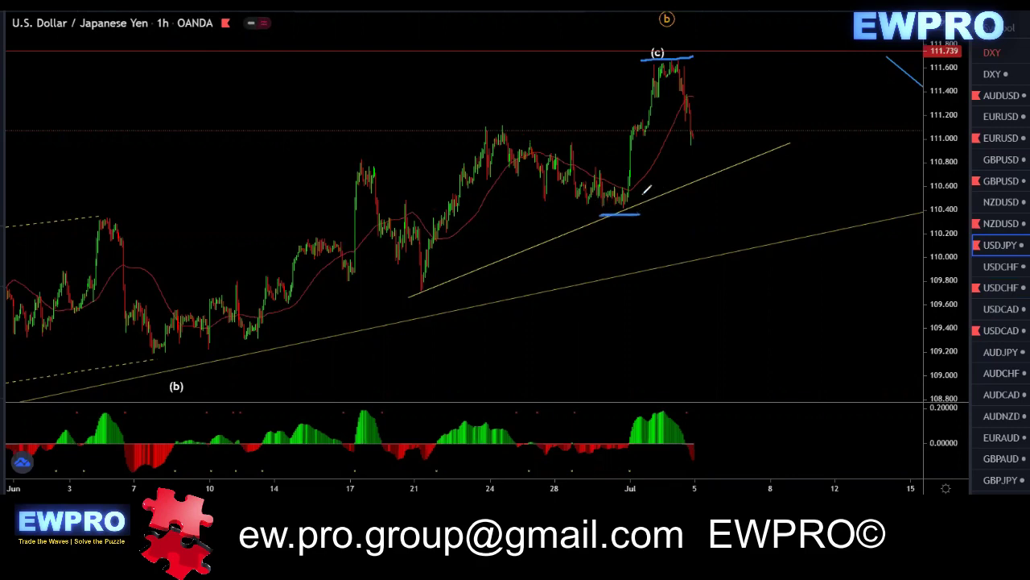
pyautogui.moveTo(639, 62)
pyautogui.mouseDown()
pyautogui.moveTo(694, 56)
pyautogui.moveTo(714, 212)
pyautogui.moveTo(763, 189)
pyautogui.moveTo(766, 169)
pyautogui.mouseUp()
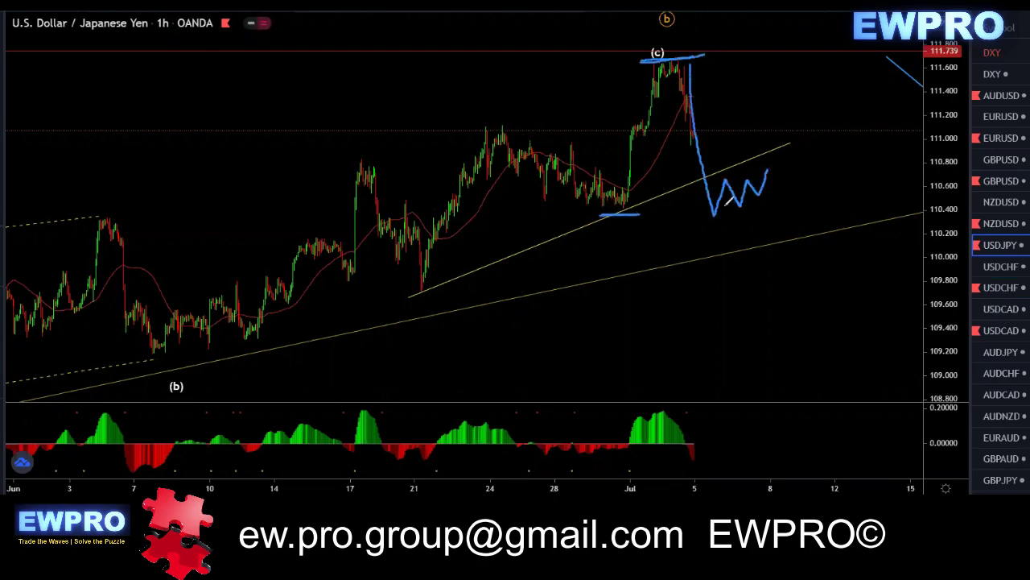
pyautogui.moveTo(715, 214)
pyautogui.mouseDown()
pyautogui.moveTo(765, 195)
pyautogui.moveTo(773, 163)
pyautogui.mouseUp()
pyautogui.press('Escape')
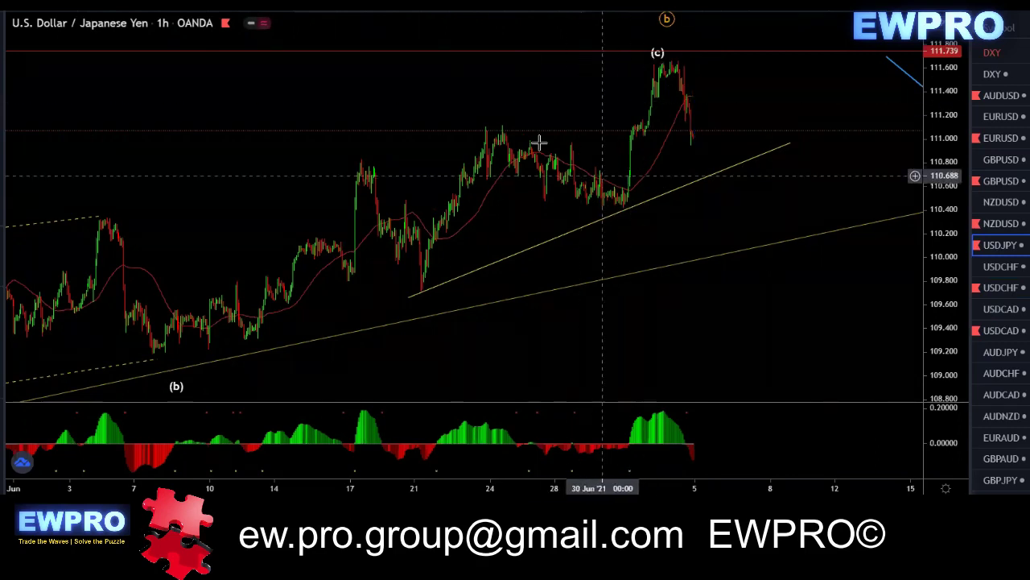
# Sketch a USDJPY three-wave pullback from (c) to the new trend line and a rise above 111.739, and clear the marks.
pyautogui.scroll(3, 765, 198)
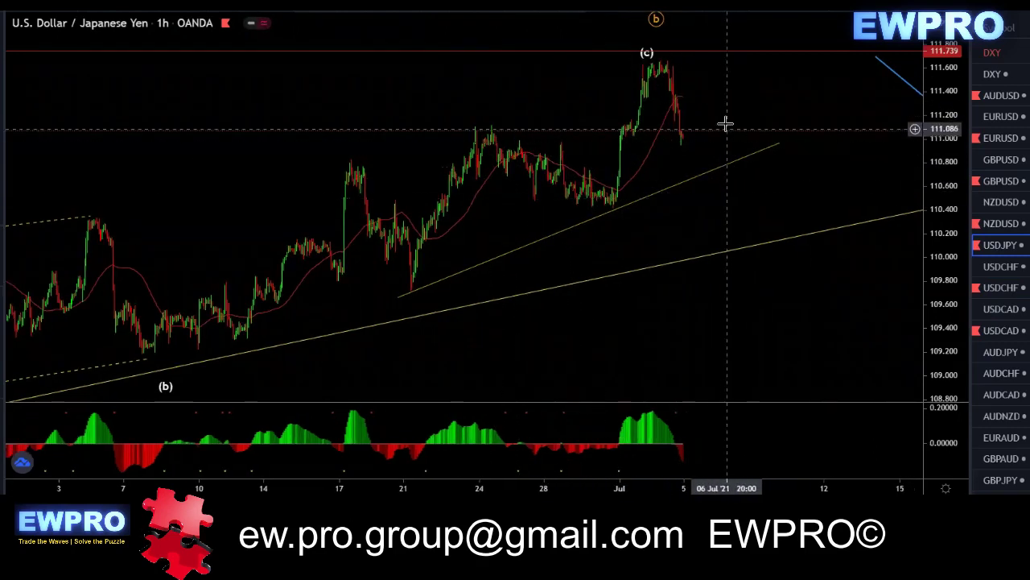
pyautogui.moveTo(650, 116); pyautogui.dragTo(604, 139)
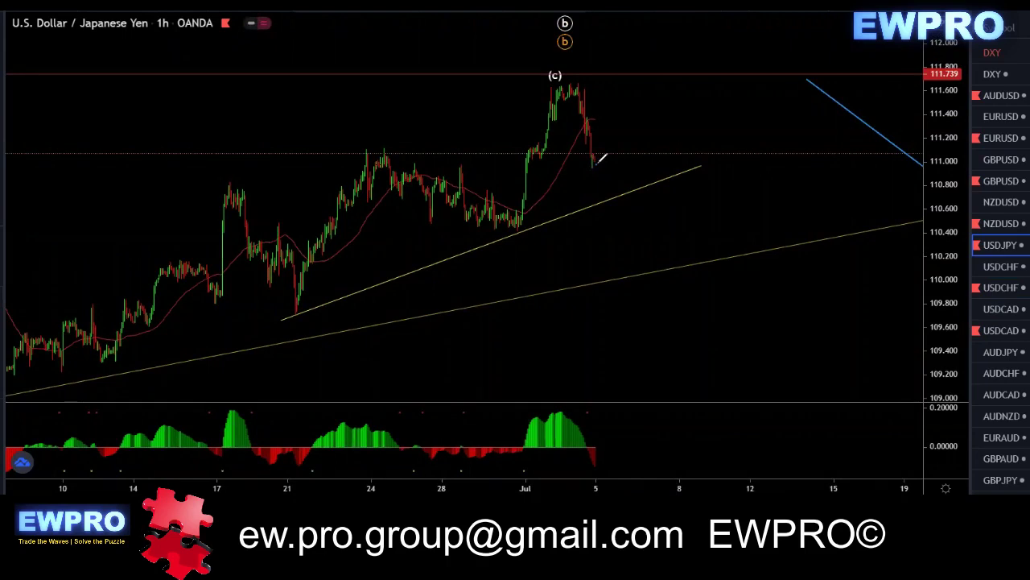
pyautogui.moveTo(614, 147); pyautogui.dragTo(660, 107)
pyautogui.moveTo(670, 148); pyautogui.dragTo(680, 172)
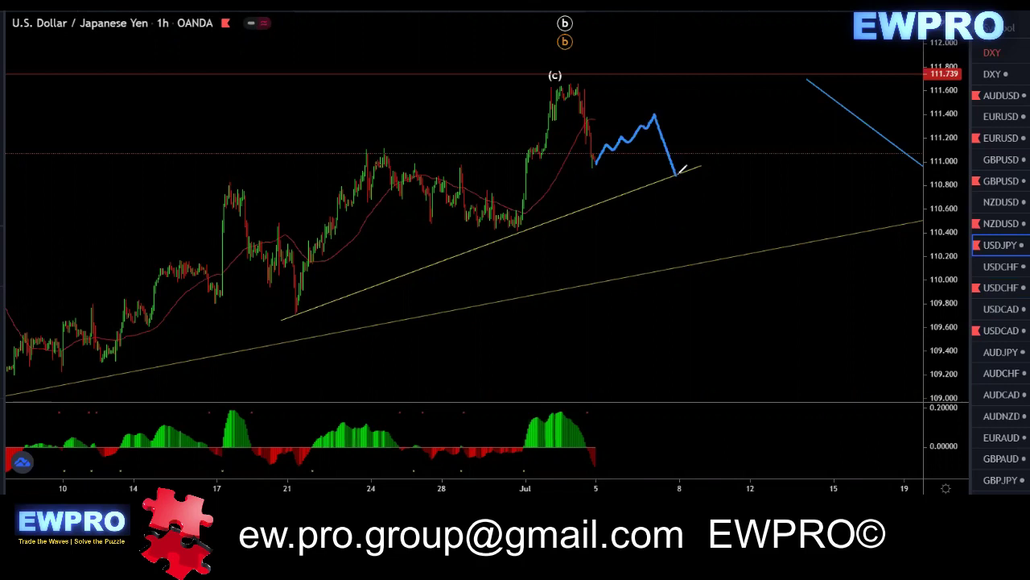
pyautogui.moveTo(554, 77)
pyautogui.mouseDown()
pyautogui.moveTo(583, 133)
pyautogui.moveTo(609, 144)
pyautogui.moveTo(670, 132)
pyautogui.moveTo(685, 172)
pyautogui.moveTo(706, 119)
pyautogui.moveTo(737, 125)
pyautogui.moveTo(754, 83)
pyautogui.mouseUp()
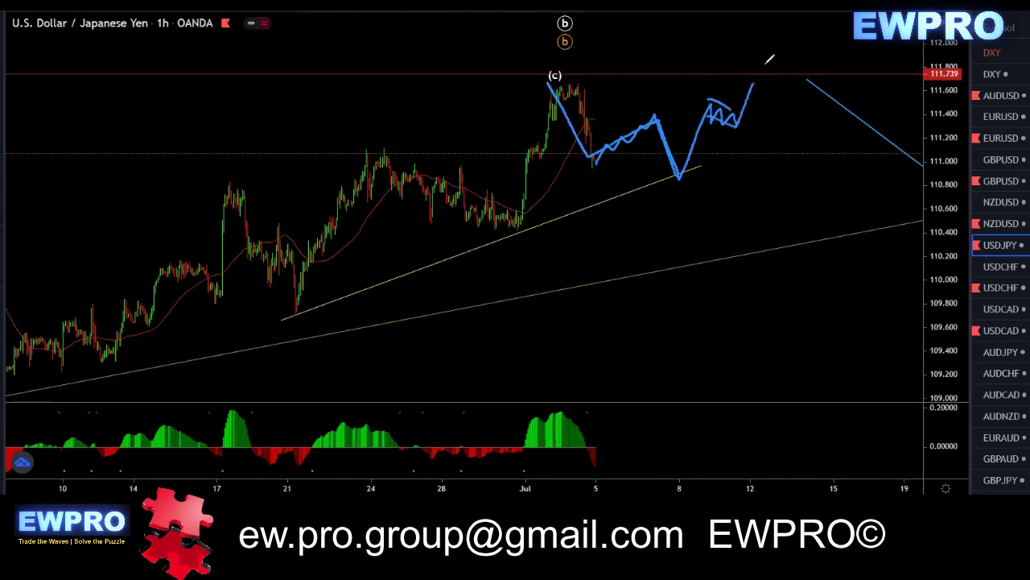
pyautogui.moveTo(569, 82)
pyautogui.mouseDown()
pyautogui.moveTo(612, 147)
pyautogui.moveTo(683, 184)
pyautogui.moveTo(724, 117)
pyautogui.moveTo(740, 135)
pyautogui.moveTo(779, 39)
pyautogui.mouseUp()
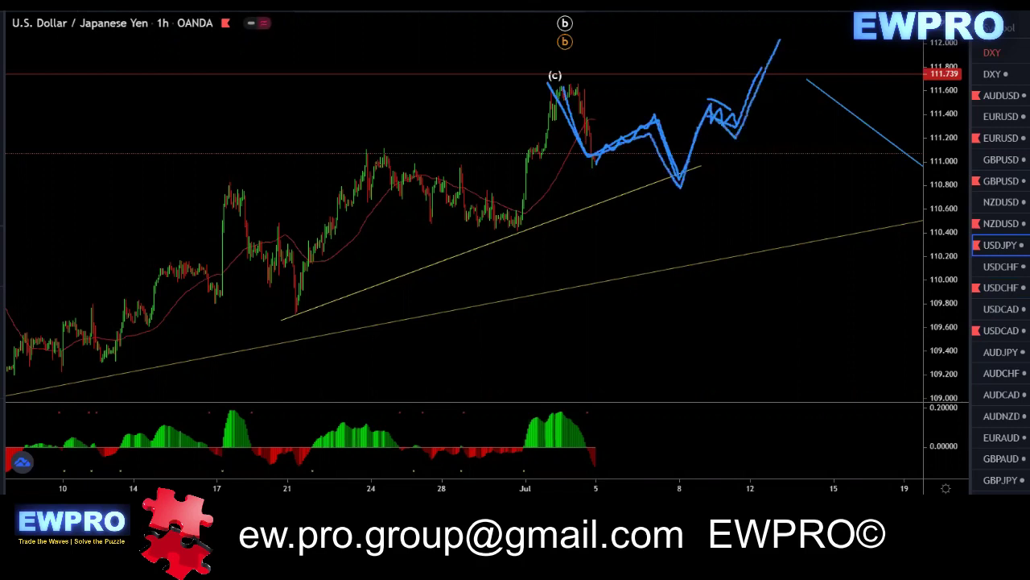
pyautogui.press('Escape')
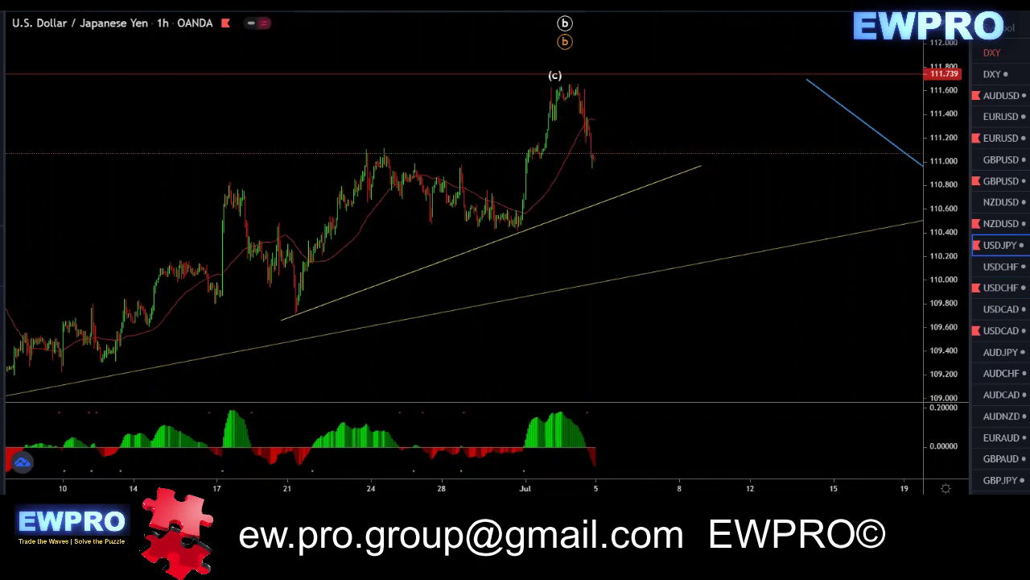
# Check the USDJPY structure on the 4-hour timeframe and return to the 1-hour chart.
pyautogui.moveTo(621, 98); pyautogui.dragTo(694, 102)
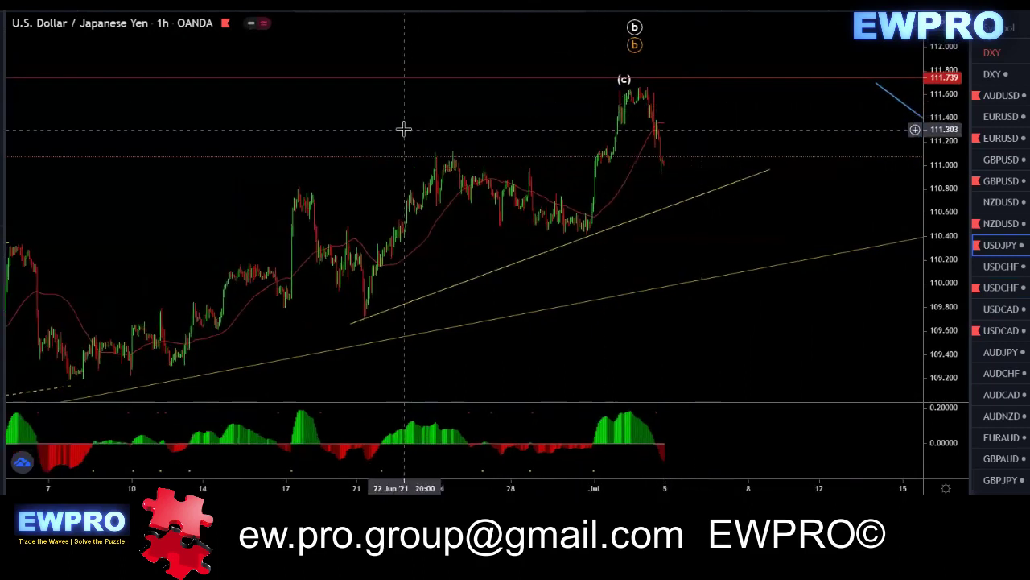
pyautogui.scroll(-3, 404, 128)
pyautogui.click(95, 4)
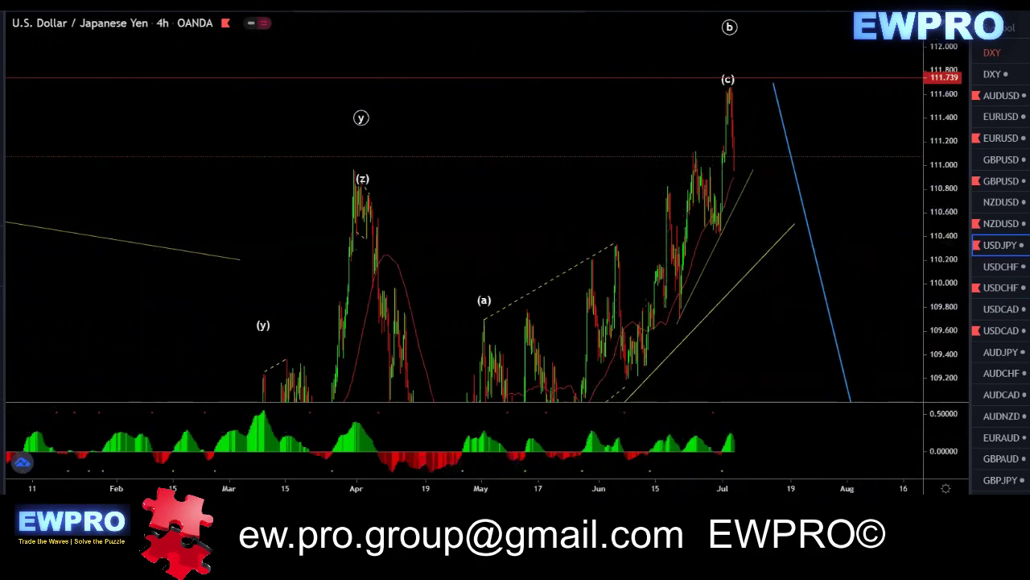
pyautogui.click(88, 8)
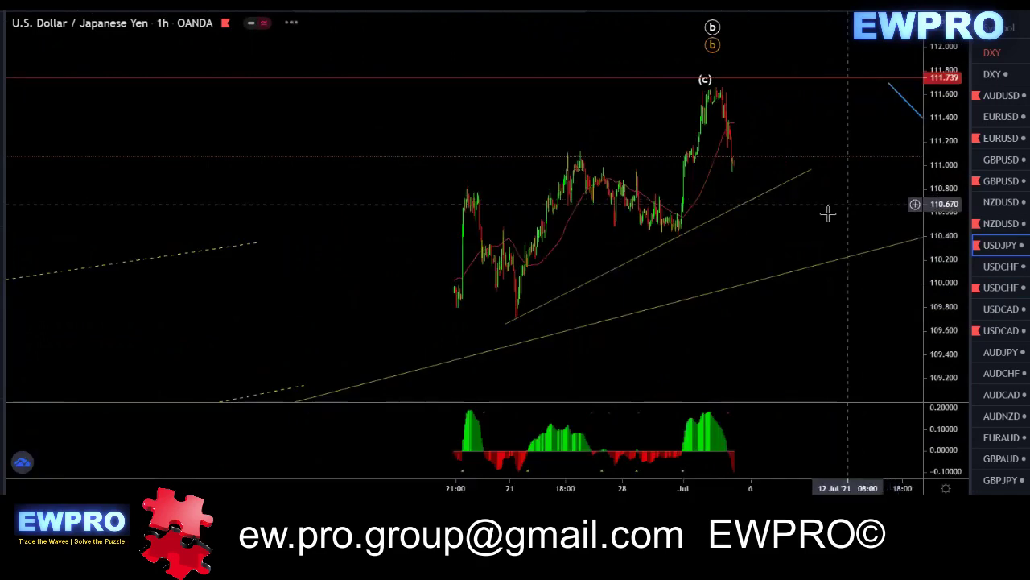
pyautogui.scroll(2, 790, 220)
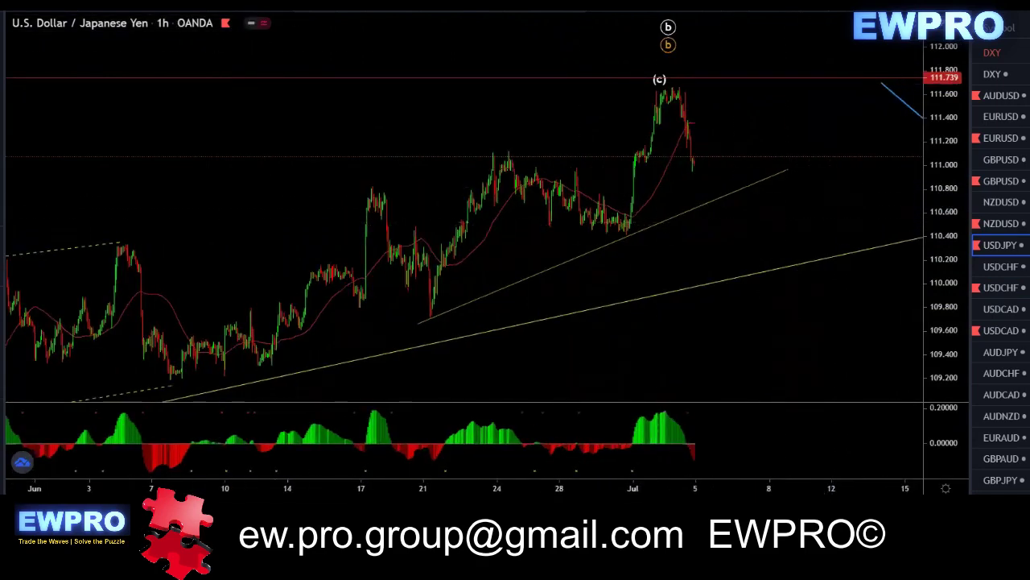
# Switch to the daily timeframe and open the flagged USDCHF chart with the swings from 2020 to July 2021 in view.
pyautogui.write('1D')
pyautogui.press('Return')
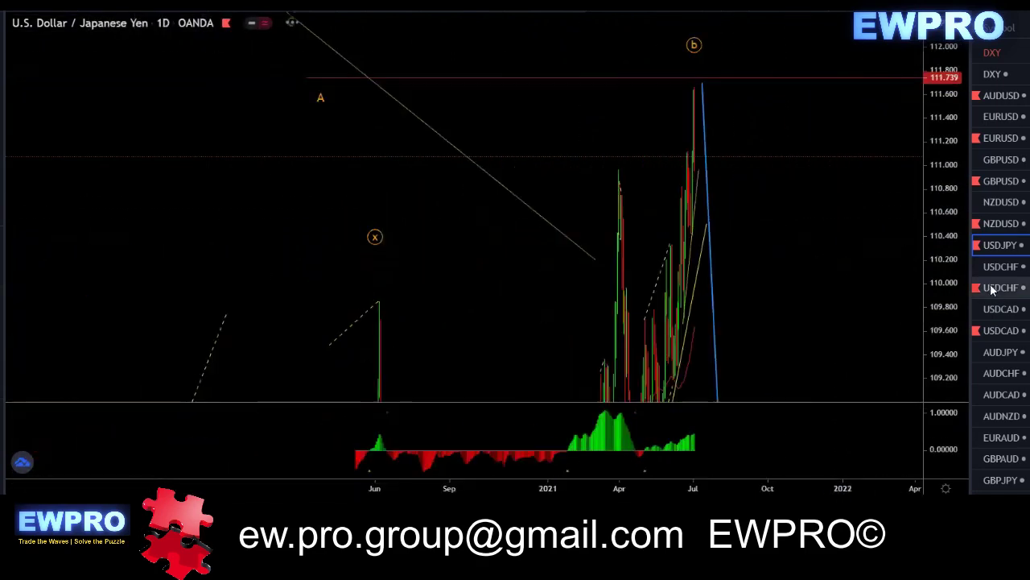
pyautogui.click(993, 289)
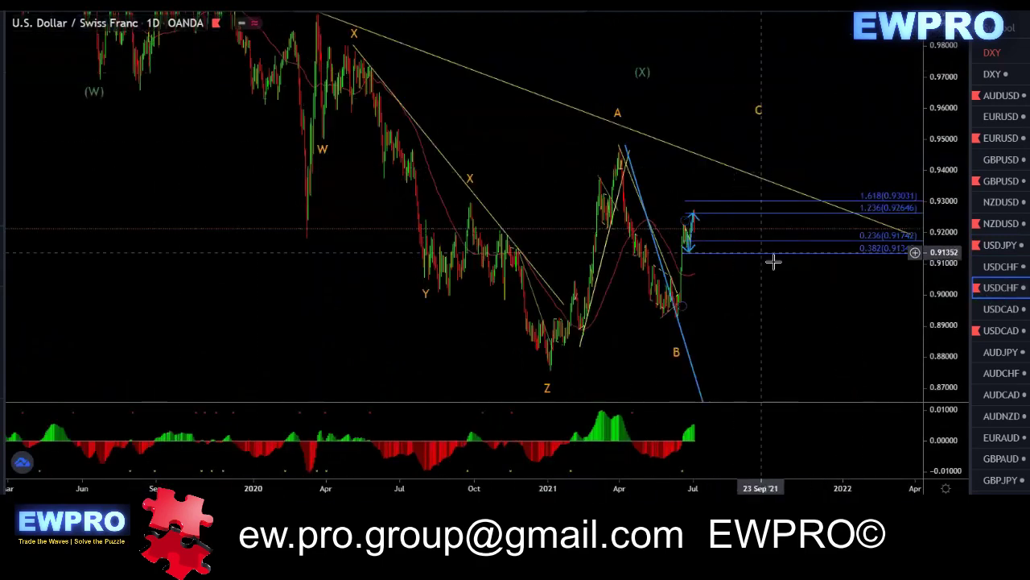
pyautogui.scroll(5, 749, 303)
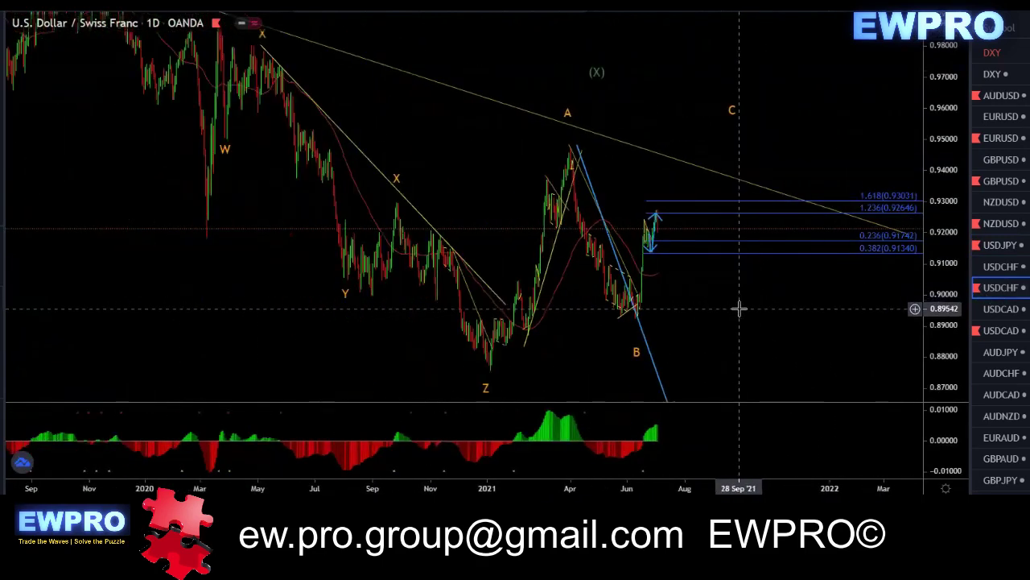
pyautogui.scroll(1, 739, 308)
pyautogui.moveTo(949, 213); pyautogui.dragTo(939, 250)
pyautogui.moveTo(748, 301); pyautogui.dragTo(759, 320)
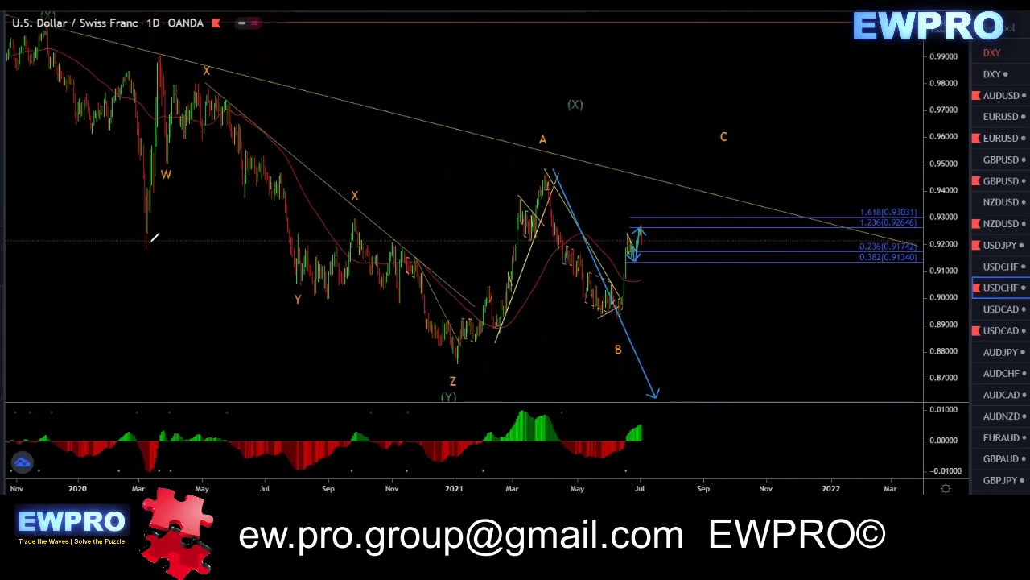
# Trace the USDCHF swings from the March 2020 low through Z, A and B, underline the oscillator lows, and clear the marks.
pyautogui.moveTo(151, 240)
pyautogui.mouseDown()
pyautogui.moveTo(165, 53)
pyautogui.moveTo(267, 163)
pyautogui.mouseUp()
pyautogui.moveTo(316, 200)
pyautogui.mouseDown()
pyautogui.moveTo(456, 349)
pyautogui.moveTo(554, 172)
pyautogui.mouseUp()
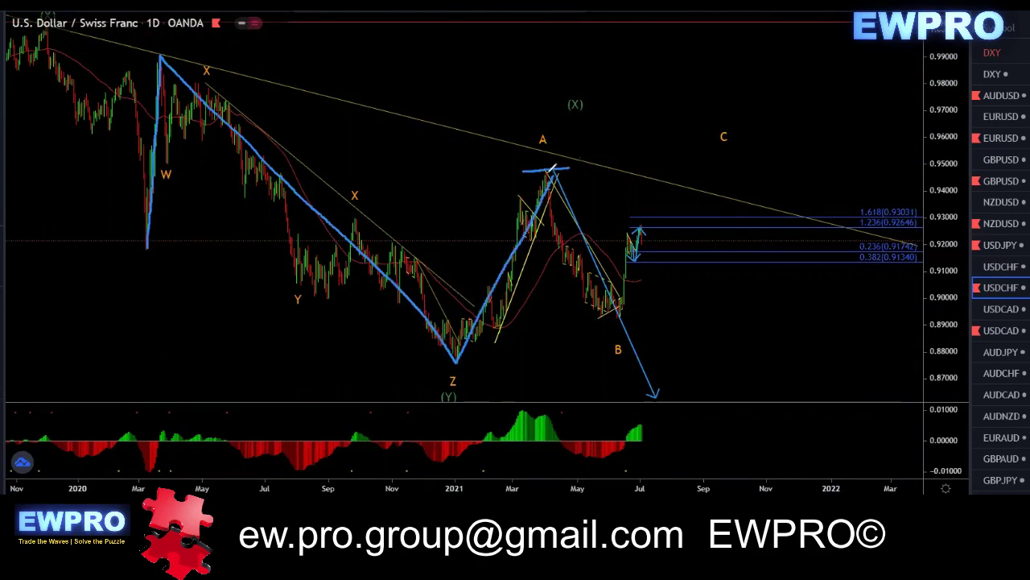
pyautogui.moveTo(552, 169)
pyautogui.mouseDown()
pyautogui.moveTo(564, 213)
pyautogui.moveTo(630, 318)
pyautogui.mouseUp()
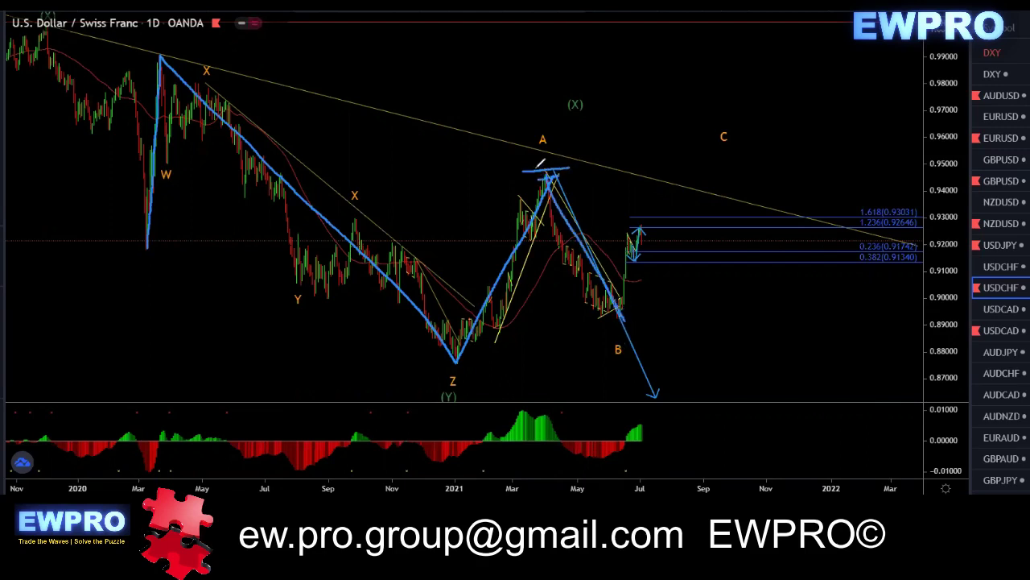
pyautogui.moveTo(554, 171); pyautogui.dragTo(656, 395)
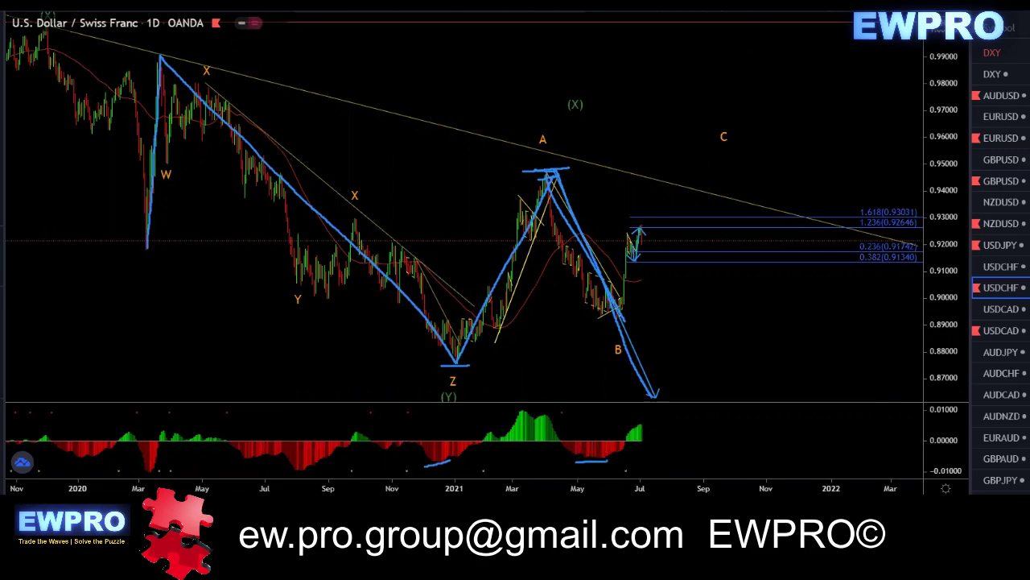
pyautogui.press('e')
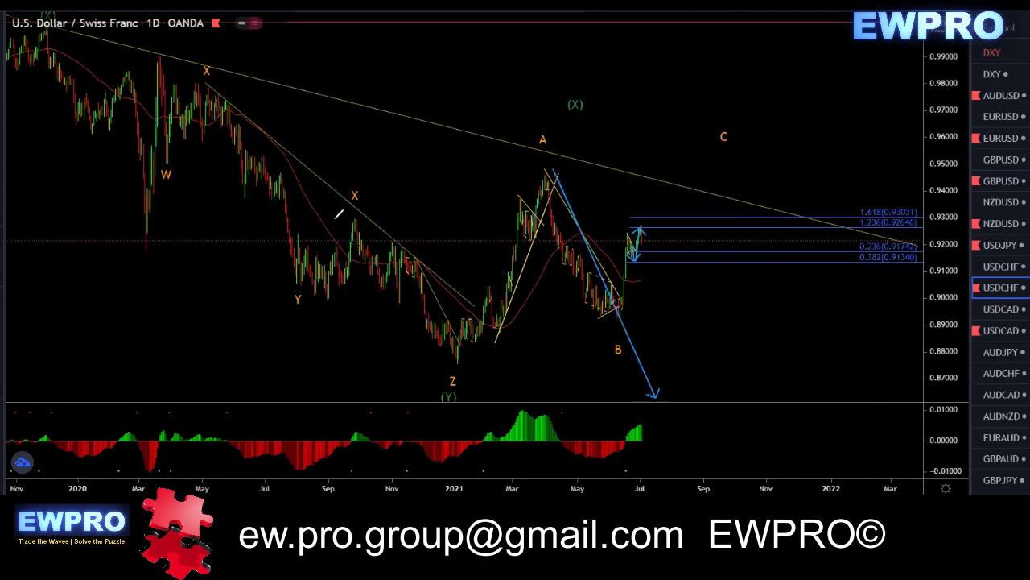
# Mark the USDCHF highs at the late-September X and at A, the lows near B and the matching oscillator peaks, and clear the marks.
pyautogui.moveTo(368, 211); pyautogui.dragTo(372, 214)
pyautogui.moveTo(347, 429); pyautogui.dragTo(373, 429)
pyautogui.moveTo(497, 409); pyautogui.dragTo(541, 403)
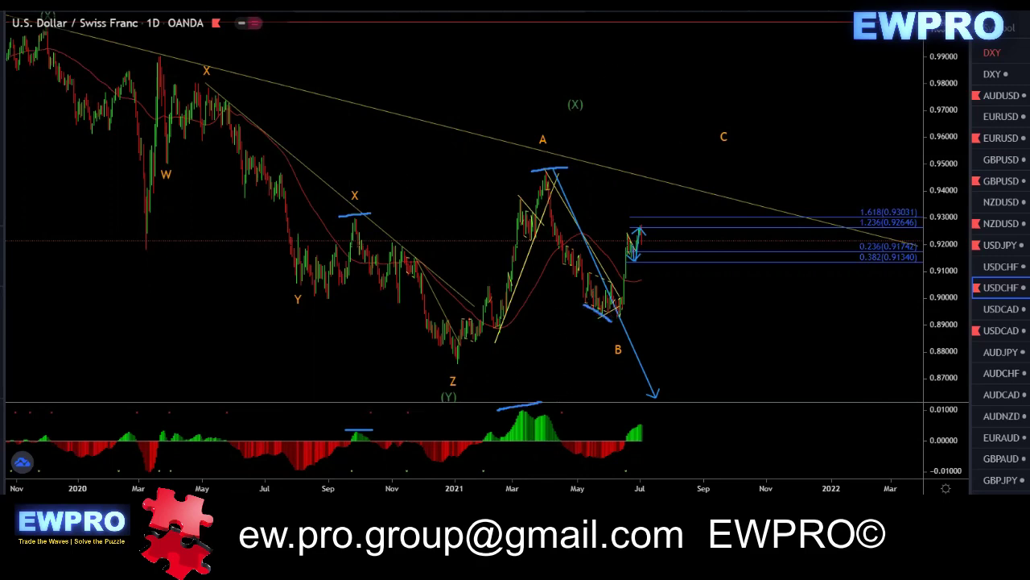
pyautogui.press('Escape')
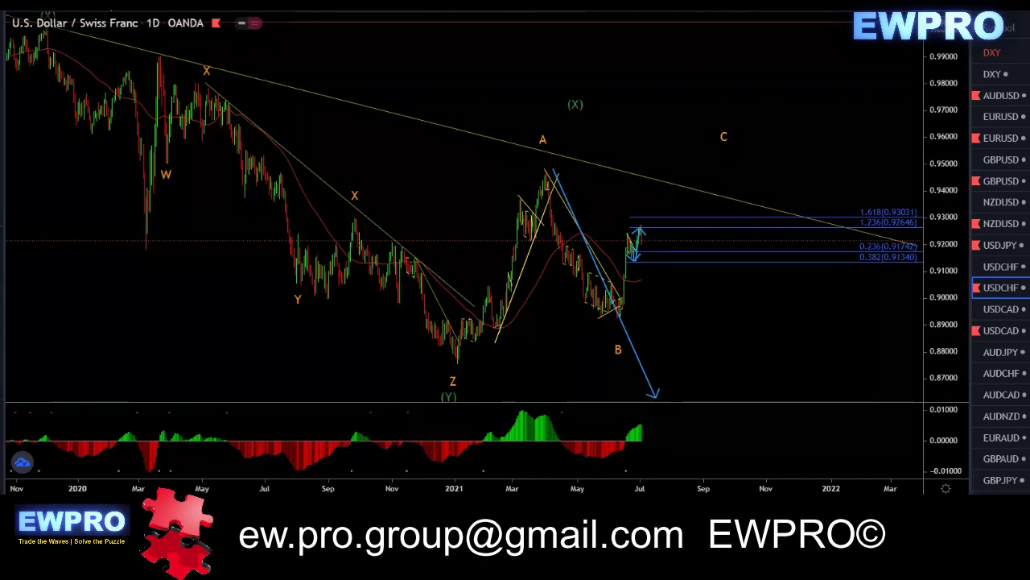
# Switch USDCHF to the 4-hour timeframe, trace the rally from the mid-June low near B to the July high, and clear the mark.
pyautogui.click(110, 6)
pyautogui.scroll(-2, 568, 345)
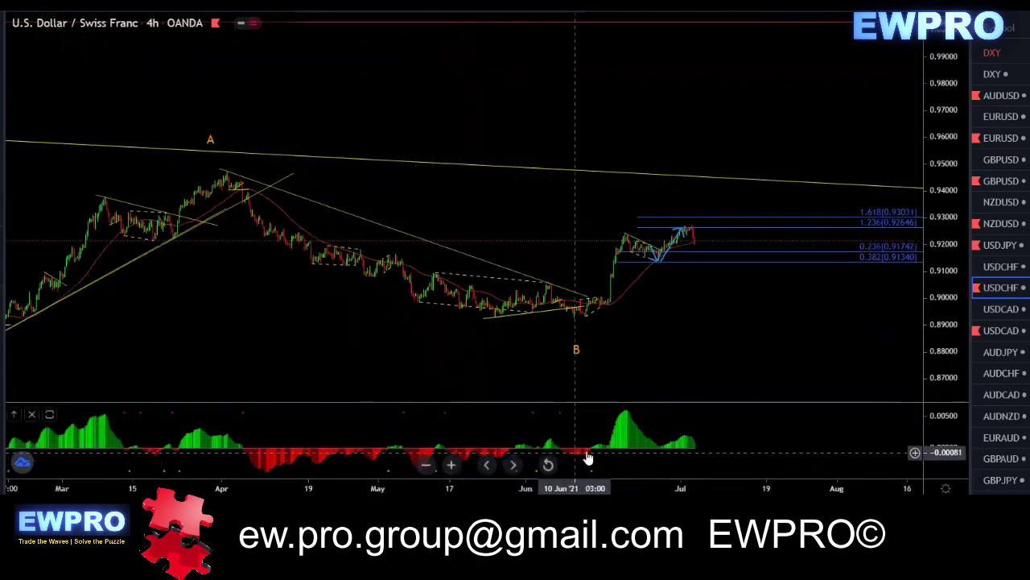
pyautogui.moveTo(940, 352); pyautogui.dragTo(939, 322)
pyautogui.moveTo(789, 318); pyautogui.dragTo(722, 325)
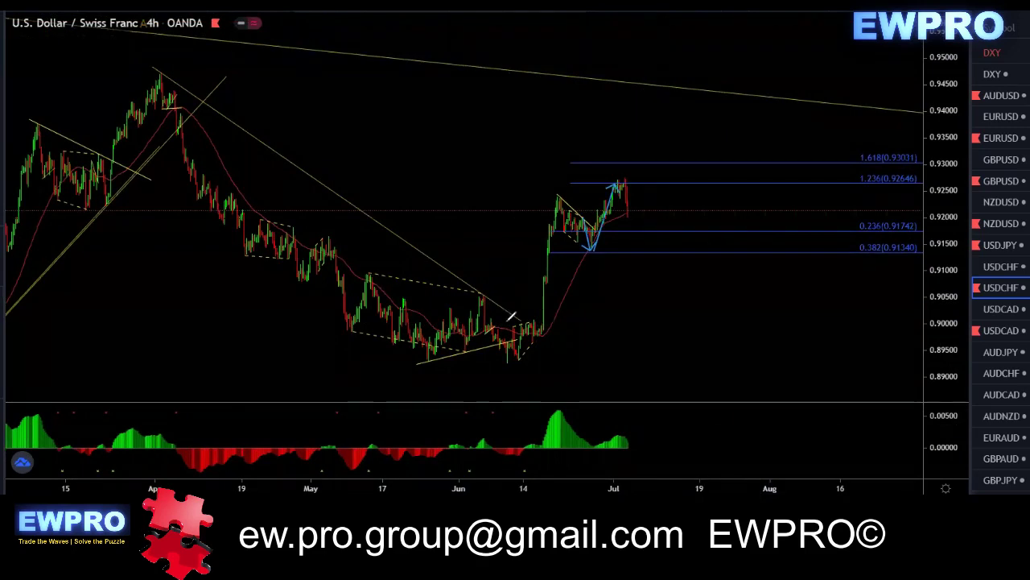
pyautogui.moveTo(510, 361)
pyautogui.mouseDown()
pyautogui.moveTo(548, 242)
pyautogui.moveTo(621, 173)
pyautogui.mouseUp()
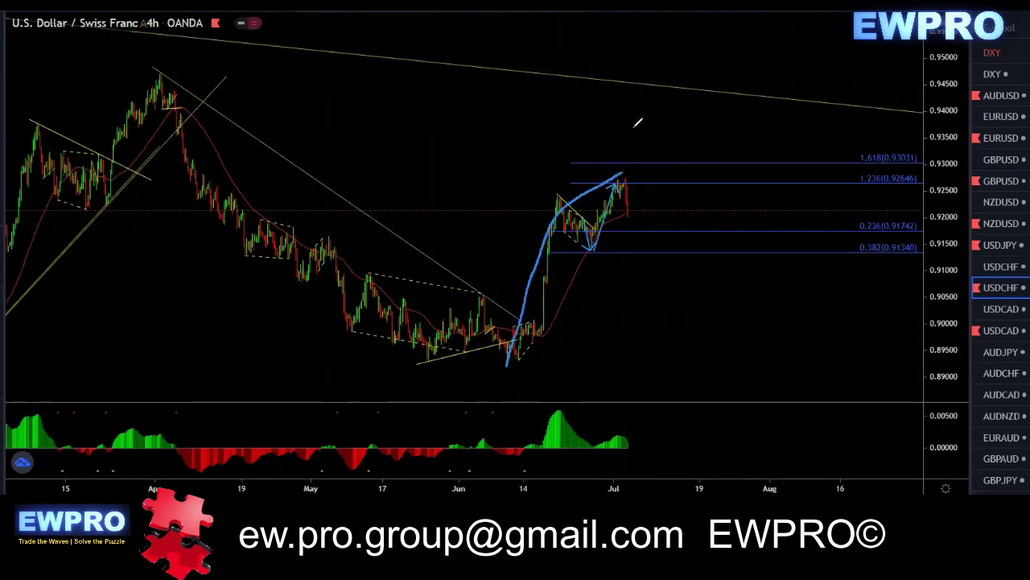
pyautogui.press('Escape')
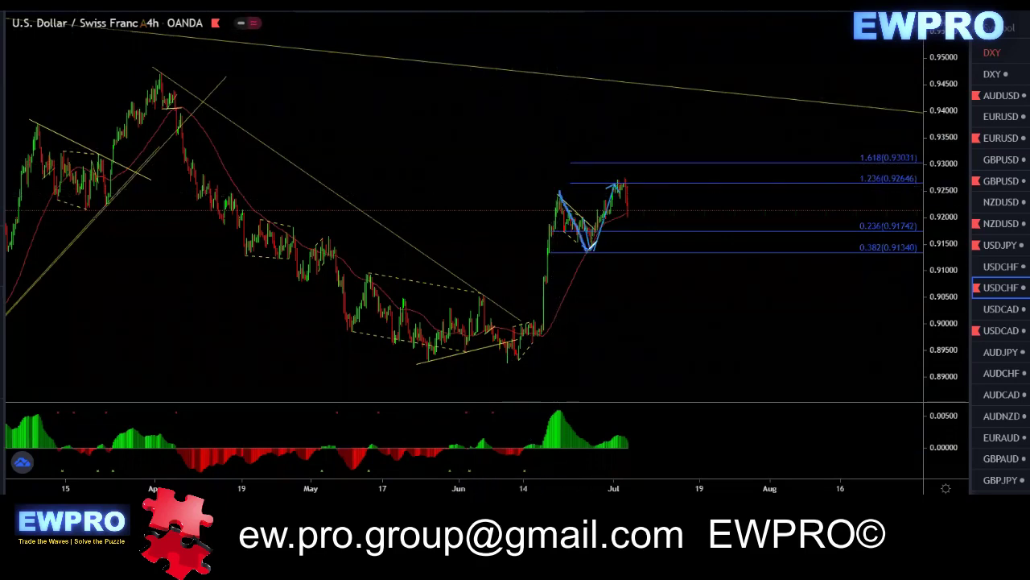
# Trace the late-June USDCHF pullback to the 0.382 level and the rise to the July high, and clear the marks.
pyautogui.moveTo(590, 250); pyautogui.dragTo(626, 179)
pyautogui.moveTo(590, 235)
pyautogui.mouseDown()
pyautogui.moveTo(634, 177)
pyautogui.moveTo(644, 248)
pyautogui.mouseUp()
pyautogui.press('Escape')
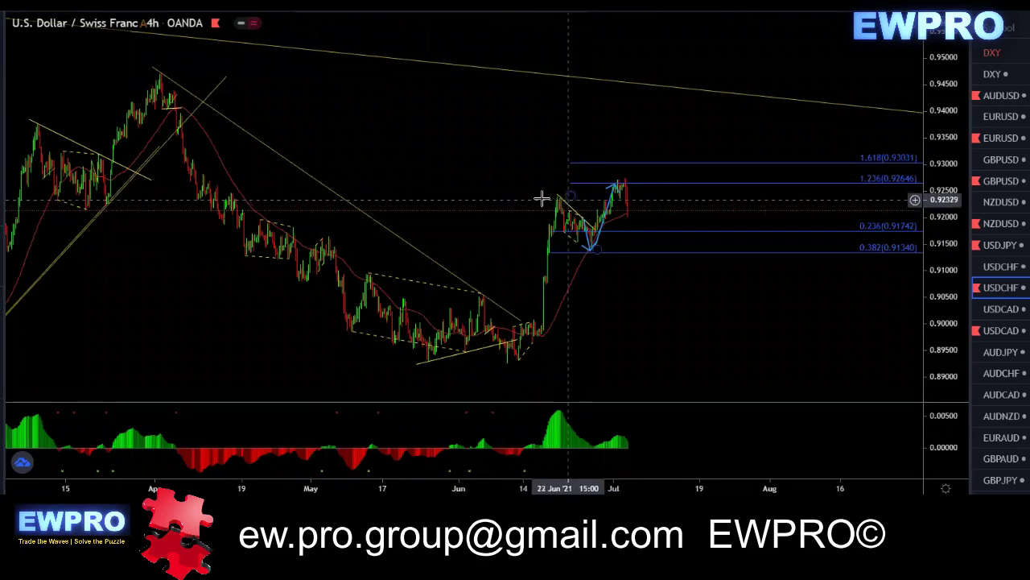
# Switch to the 1-hour timeframe, trace the rise from the late-June (x) to (z), mark the 1.236 and 1.618 targets, and clear the marks.
pyautogui.click(143, 7)
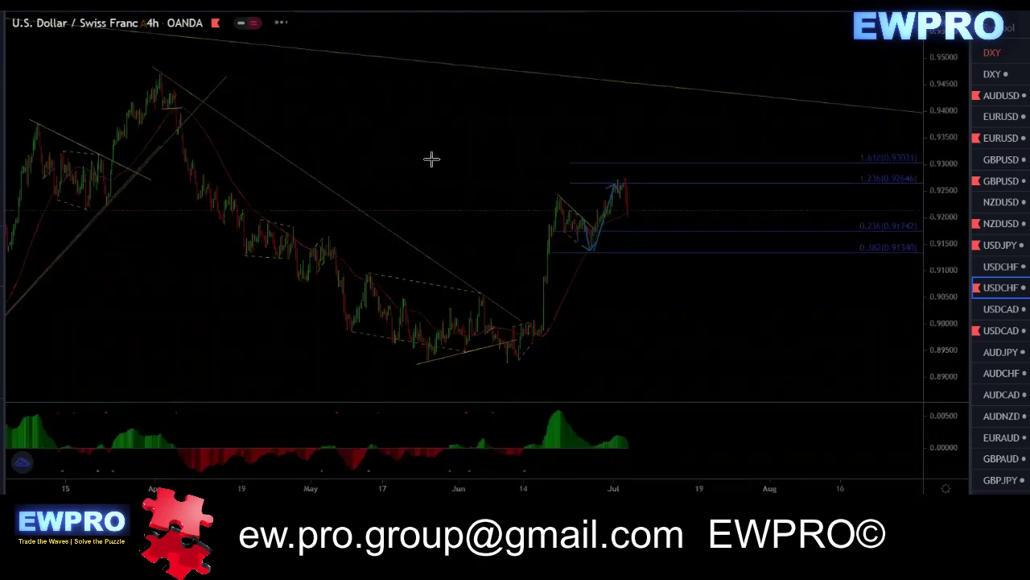
pyautogui.scroll(-3, 679, 295)
pyautogui.scroll(-2, 679, 296)
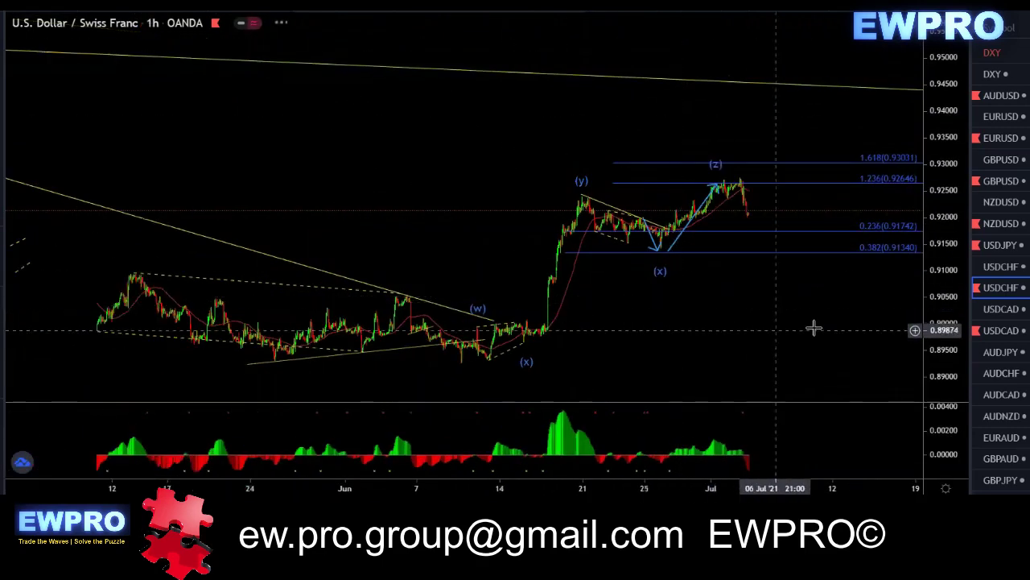
pyautogui.scroll(3, 708, 348)
pyautogui.moveTo(940, 339); pyautogui.dragTo(942, 348)
pyautogui.scroll(-2, 870, 294)
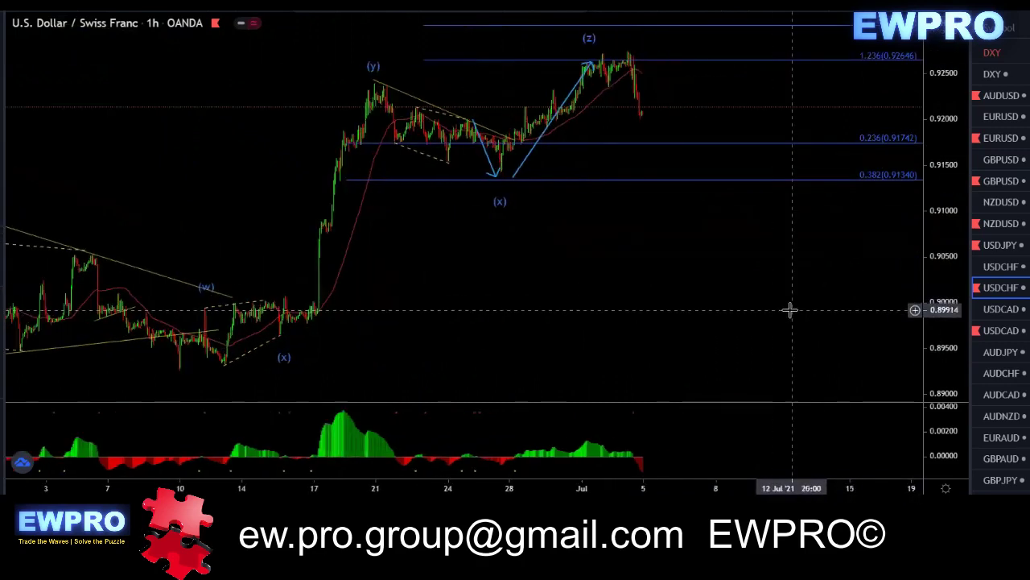
pyautogui.moveTo(934, 262); pyautogui.dragTo(934, 272)
pyautogui.moveTo(627, 281); pyautogui.dragTo(636, 314)
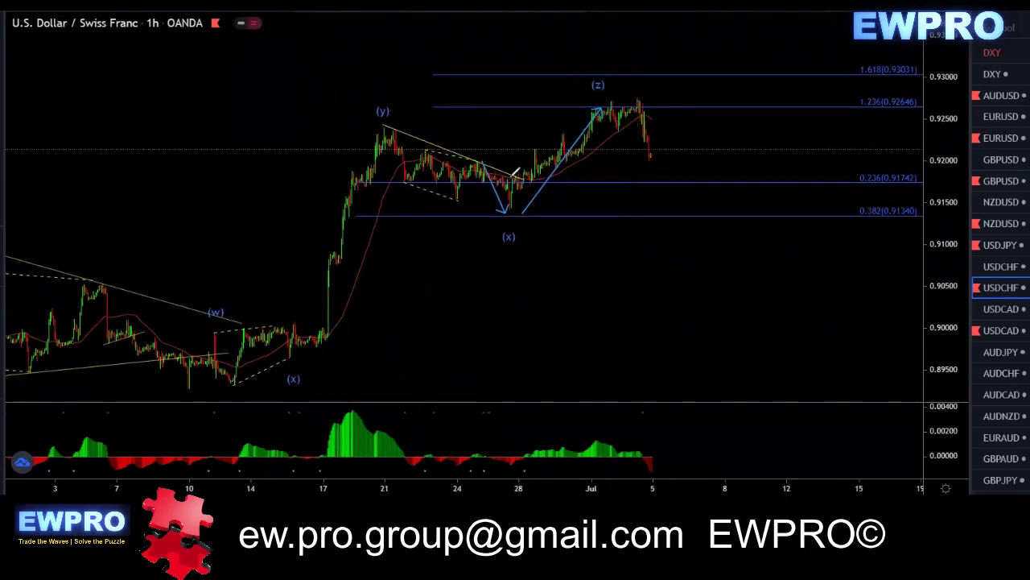
pyautogui.moveTo(524, 174); pyautogui.dragTo(605, 107)
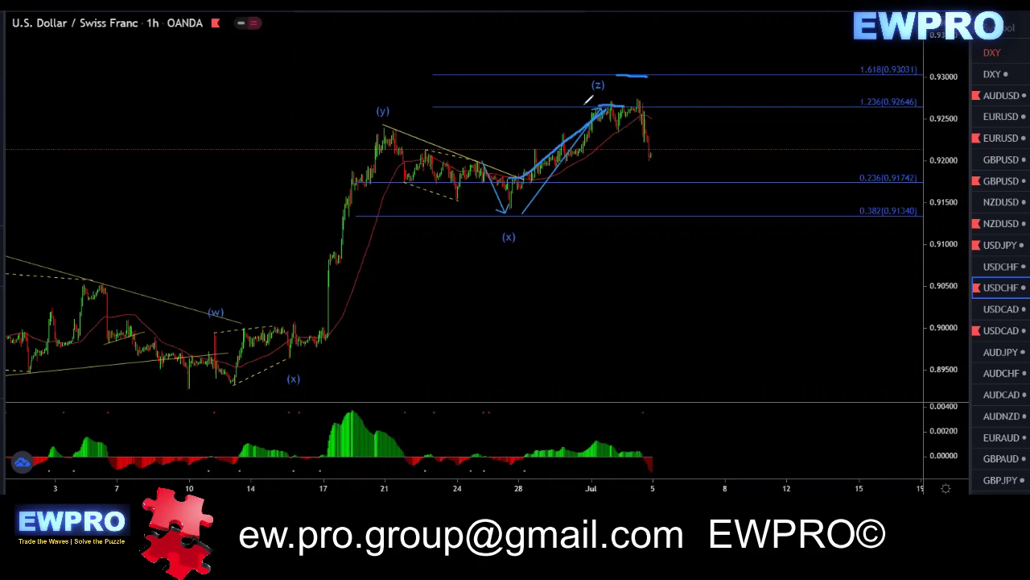
pyautogui.press('Escape')
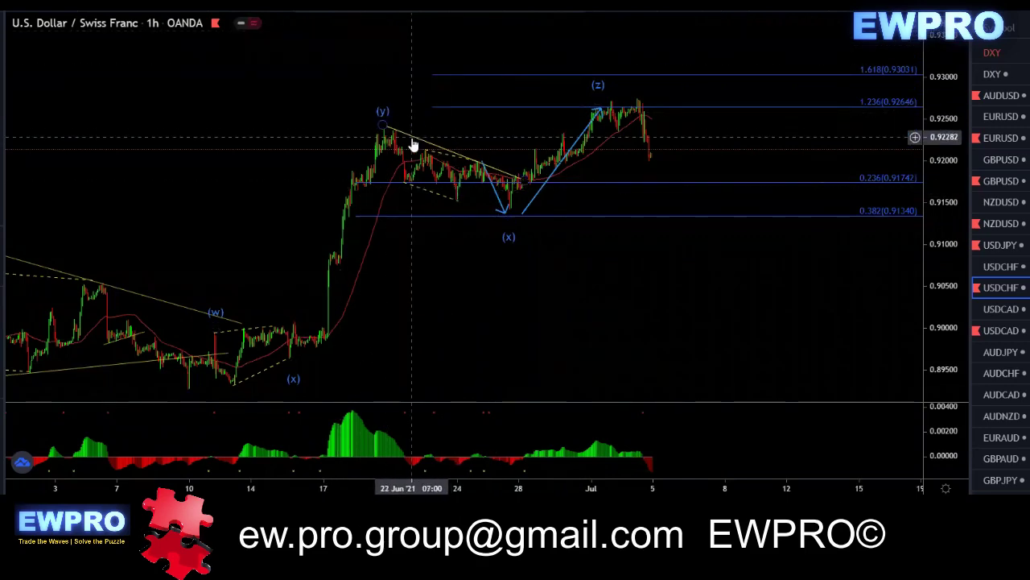
# Add a rising trend line from about 0.8939 on 14 June, along the late-June (x) low, to about 0.9293.
pyautogui.moveTo(413, 144); pyautogui.dragTo(266, 379)
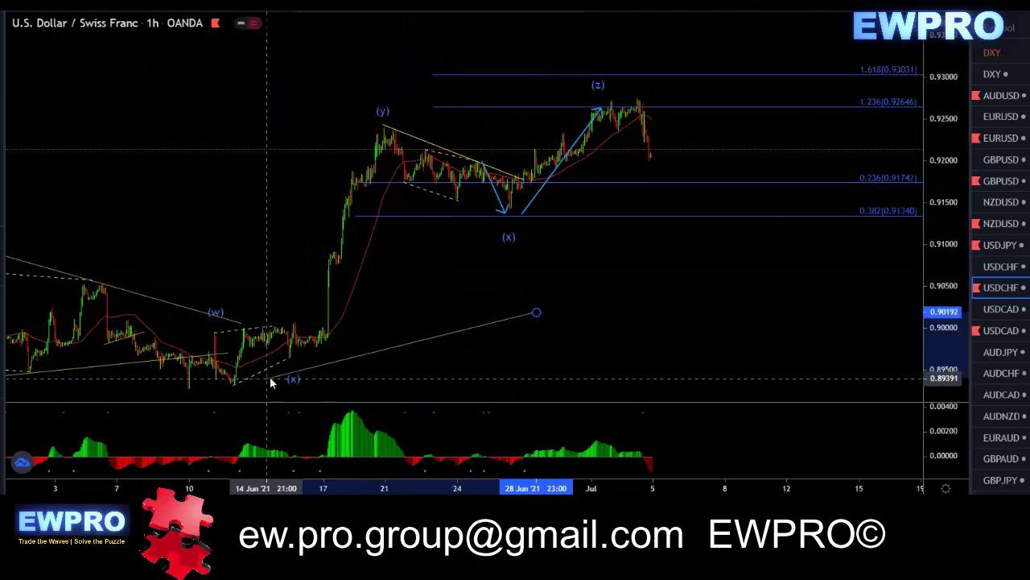
pyautogui.moveTo(537, 311); pyautogui.dragTo(696, 84)
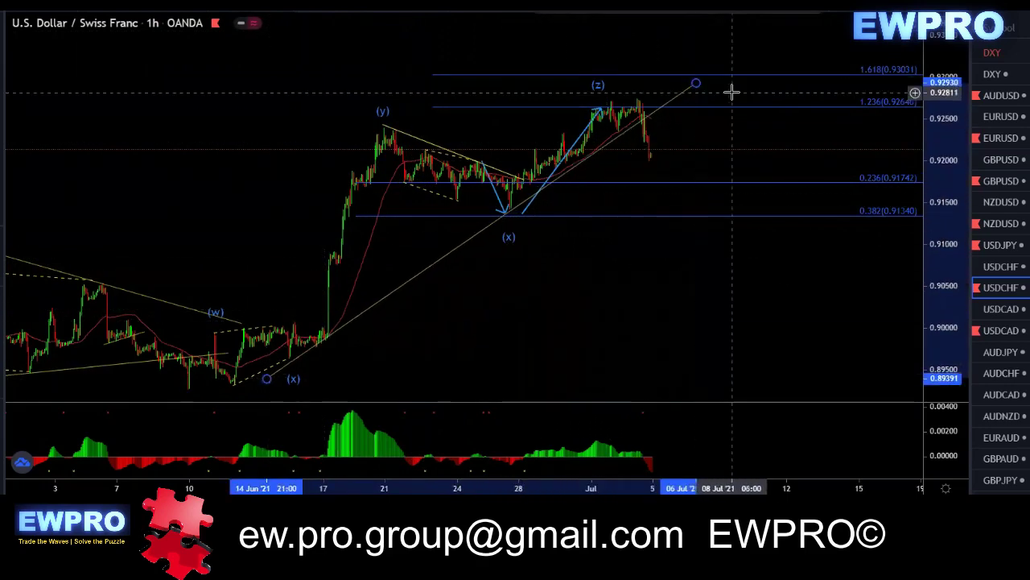
pyautogui.click(628, 270)
# Remove the two blue arrows leading down to the late-June (x) and up to (z).
pyautogui.scroll(2, 628, 271)
pyautogui.moveTo(557, 312); pyautogui.dragTo(653, 288)
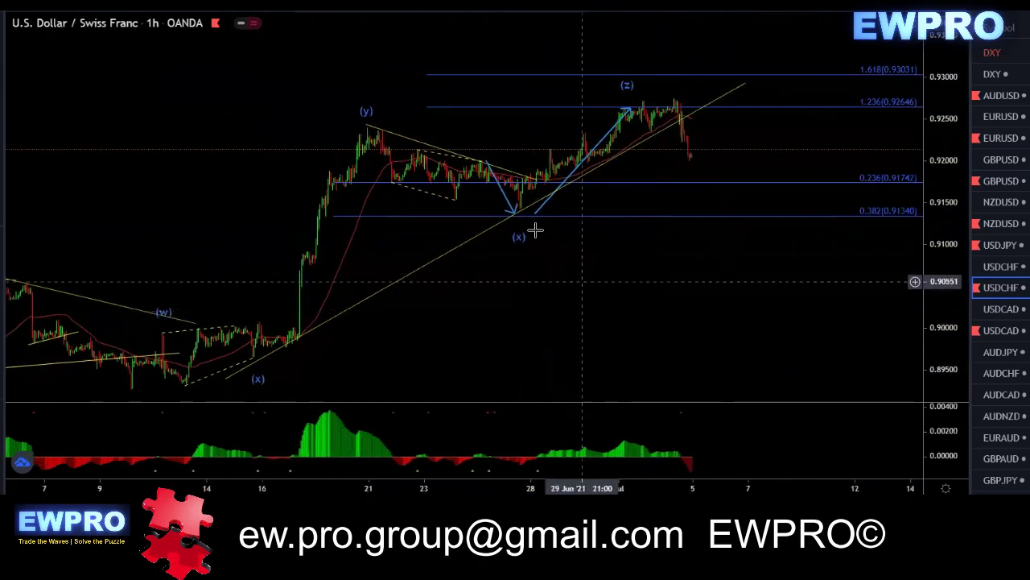
pyautogui.rightClick(500, 195)
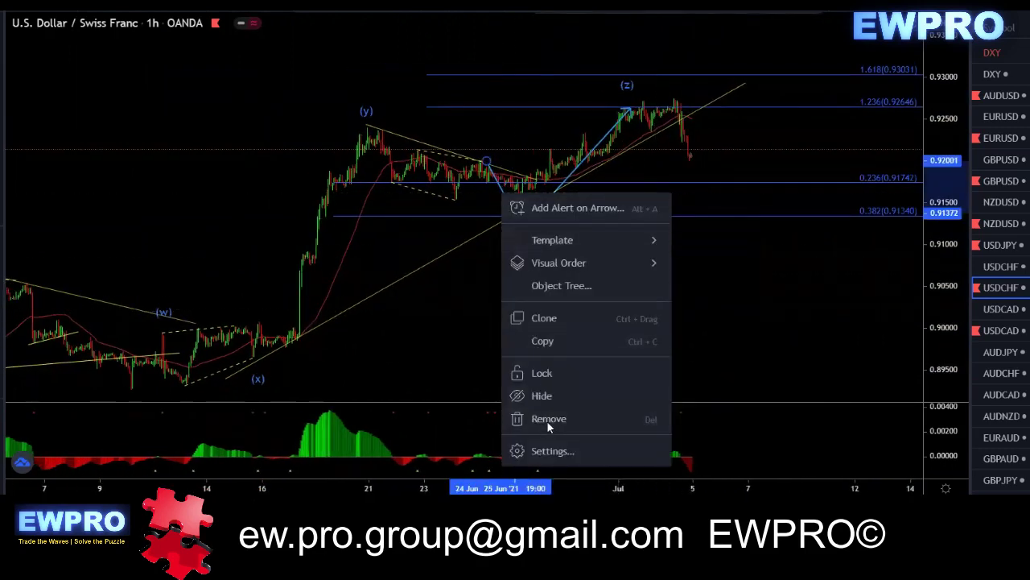
pyautogui.click(546, 420)
pyautogui.rightClick(545, 209)
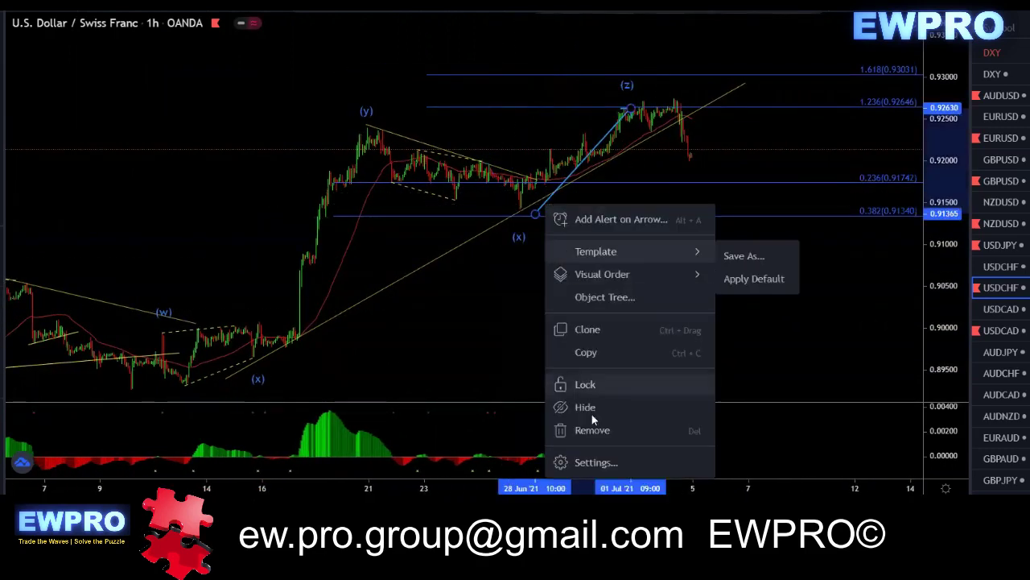
pyautogui.click(597, 431)
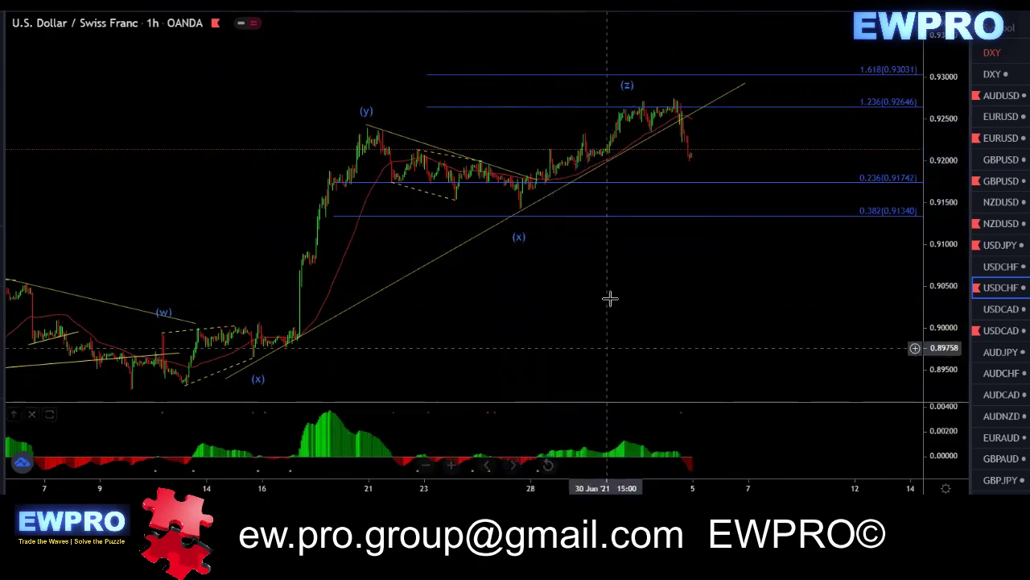
# Remove the old Fibonacci drawings with the 0.236 and 0.382 levels and the 1.236 and 1.618 levels.
pyautogui.rightClick(617, 217)
pyautogui.click(650, 411)
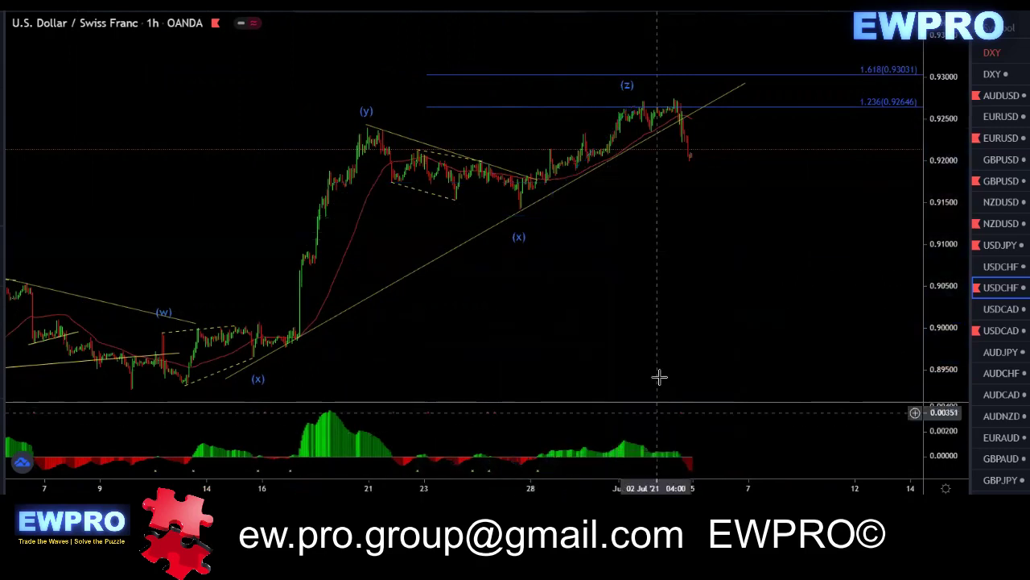
pyautogui.rightClick(691, 82)
pyautogui.click(717, 269)
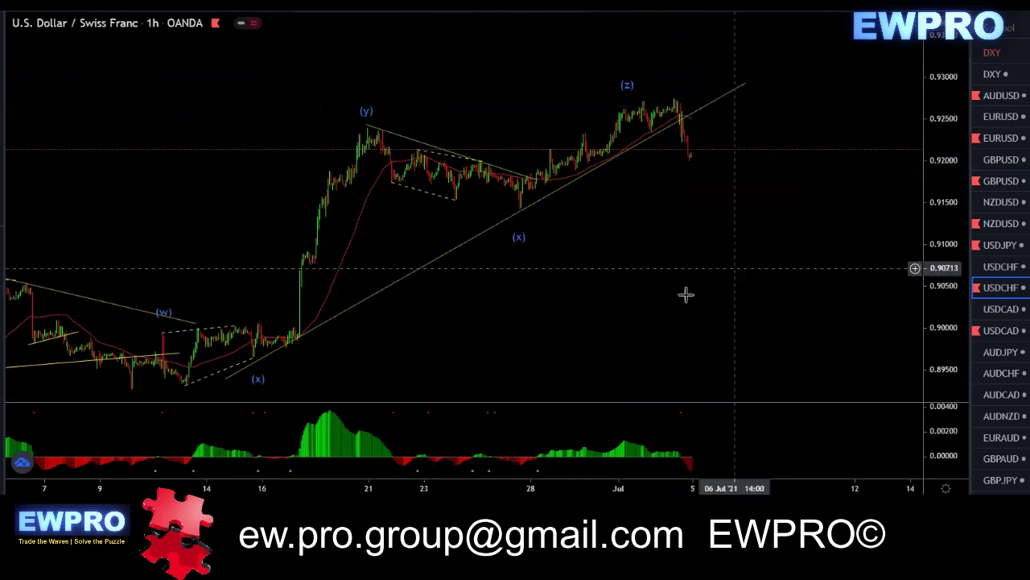
# Move the lower end of the rising trend line to the low just above the mid-June (x) label.
pyautogui.scroll(-2, 660, 310)
pyautogui.scroll(-3, 669, 313)
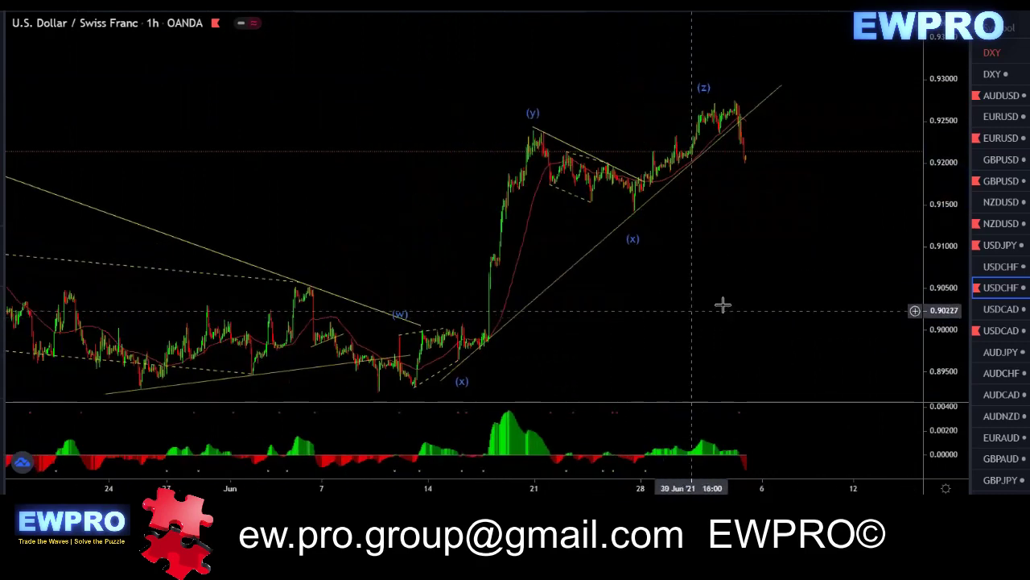
pyautogui.scroll(-2, 669, 302)
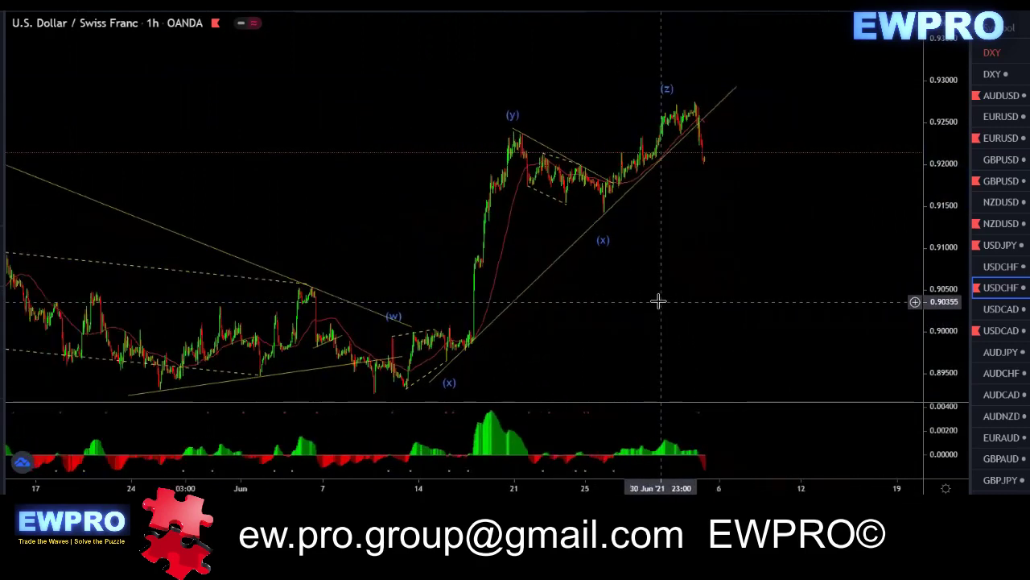
pyautogui.scroll(-2, 657, 300)
pyautogui.moveTo(656, 299); pyautogui.dragTo(545, 300)
pyautogui.scroll(2, 516, 294)
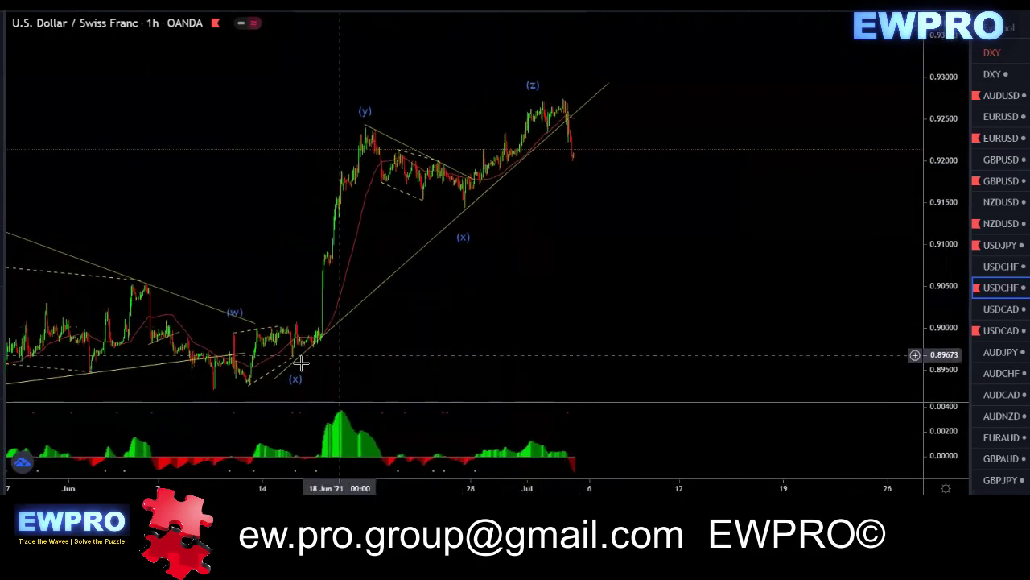
pyautogui.moveTo(271, 376); pyautogui.dragTo(293, 368)
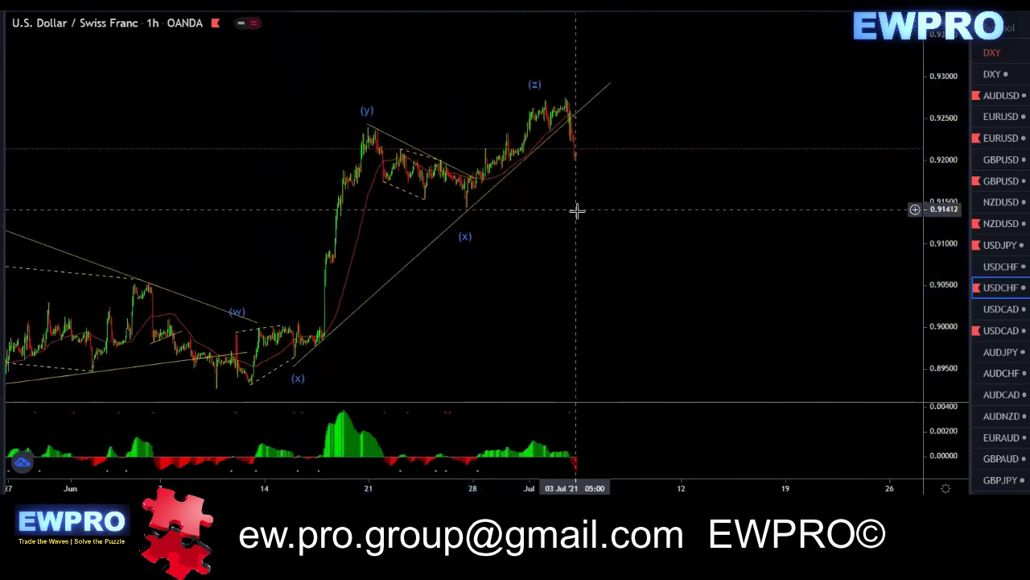
# Draw a Fib Retracement from 0.89263 on 21 June to the early-July high side at 0.92760 on 5 July.
pyautogui.moveTo(575, 209); pyautogui.dragTo(705, 218)
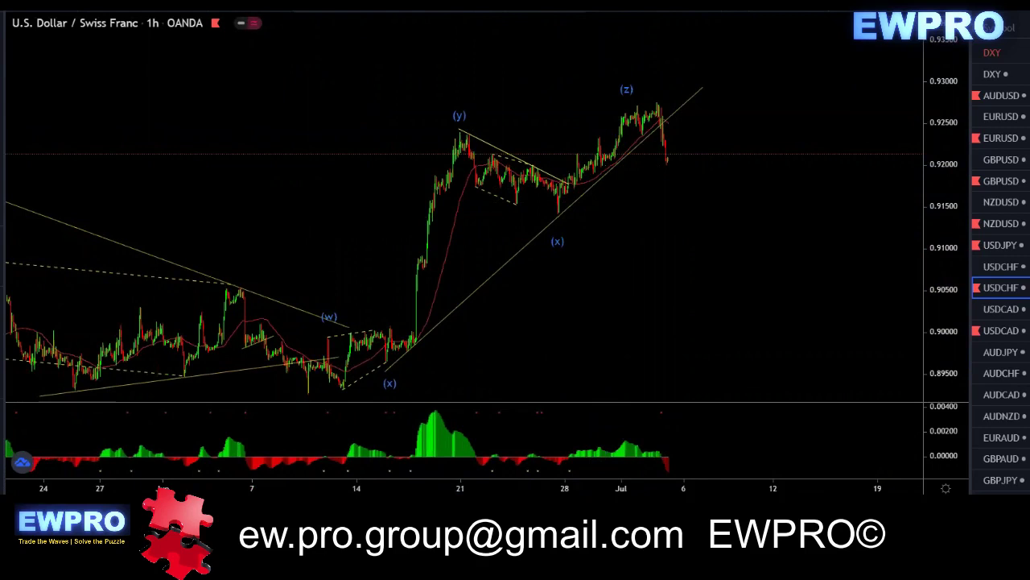
pyautogui.click(461, 394)
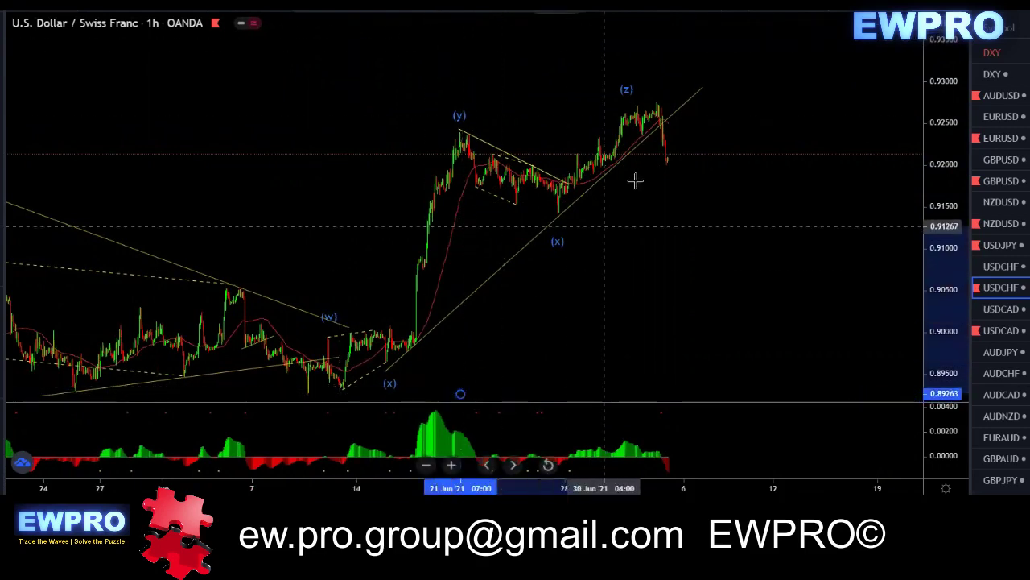
pyautogui.rightClick(673, 101)
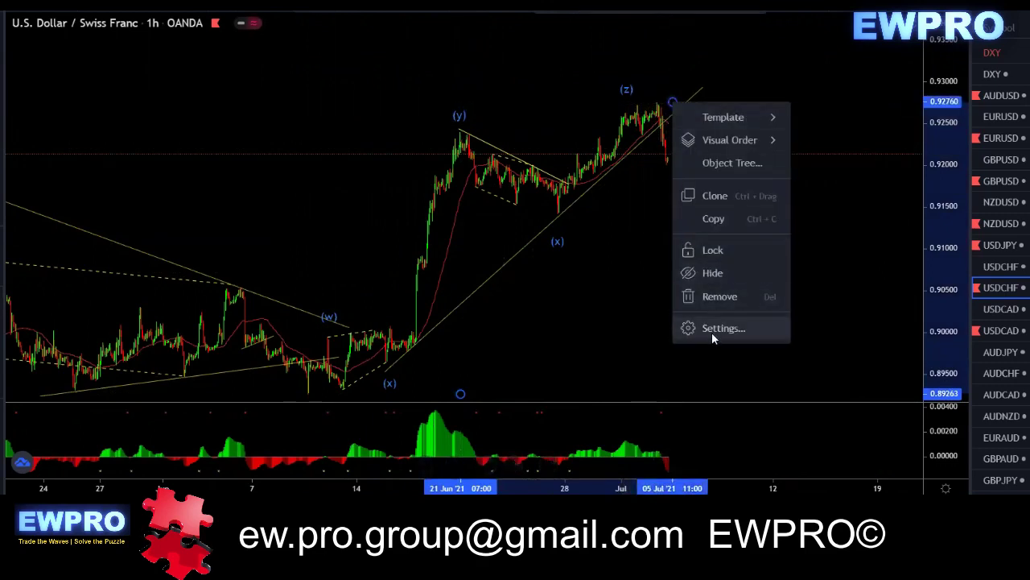
# Show only the 0.5, 0.618, 0.786 and 0.9 levels on the new retracement, disabling 1.236 and 1.616.
pyautogui.click(712, 331)
pyautogui.click(585, 333)
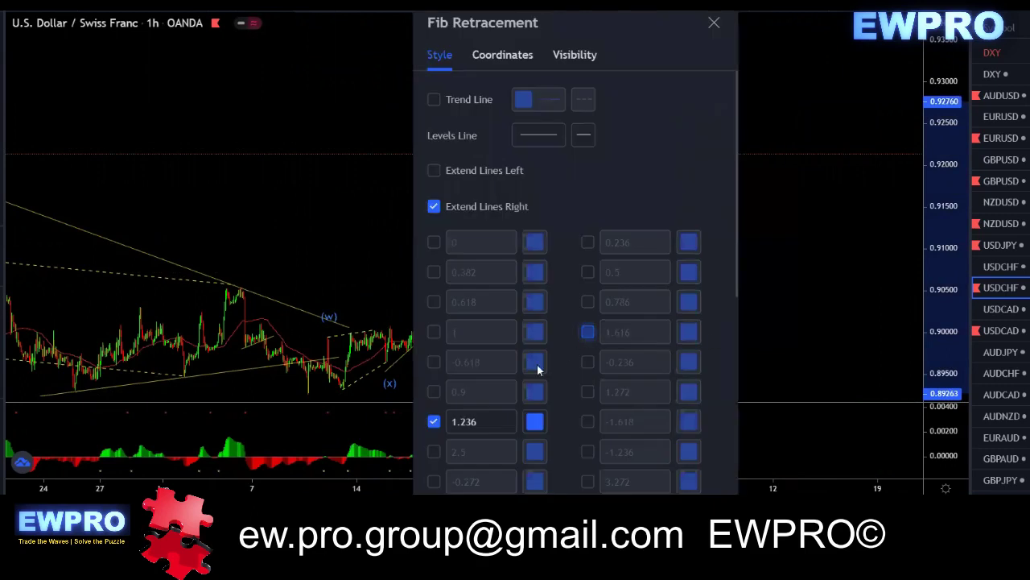
pyautogui.click(434, 422)
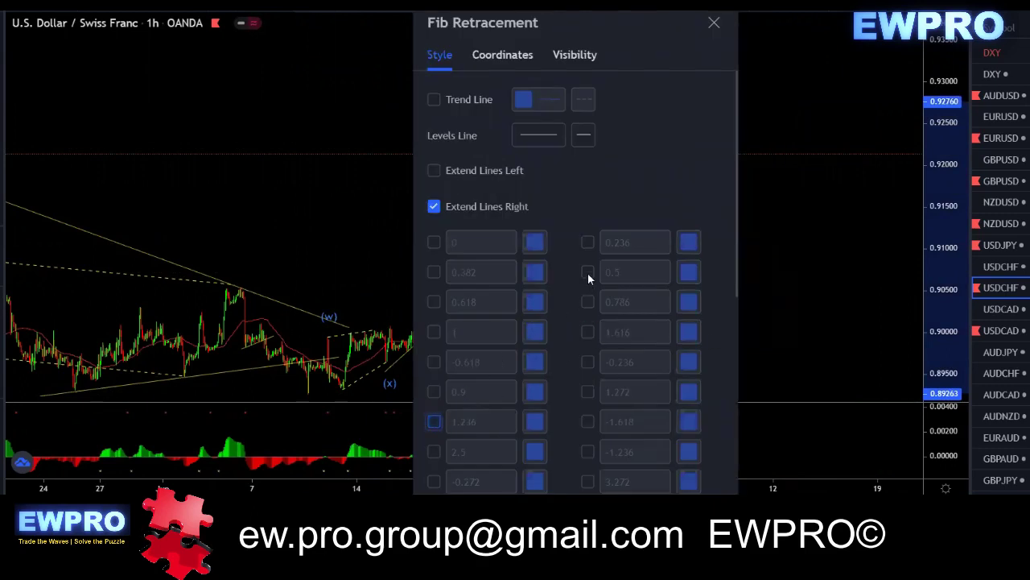
pyautogui.click(587, 272)
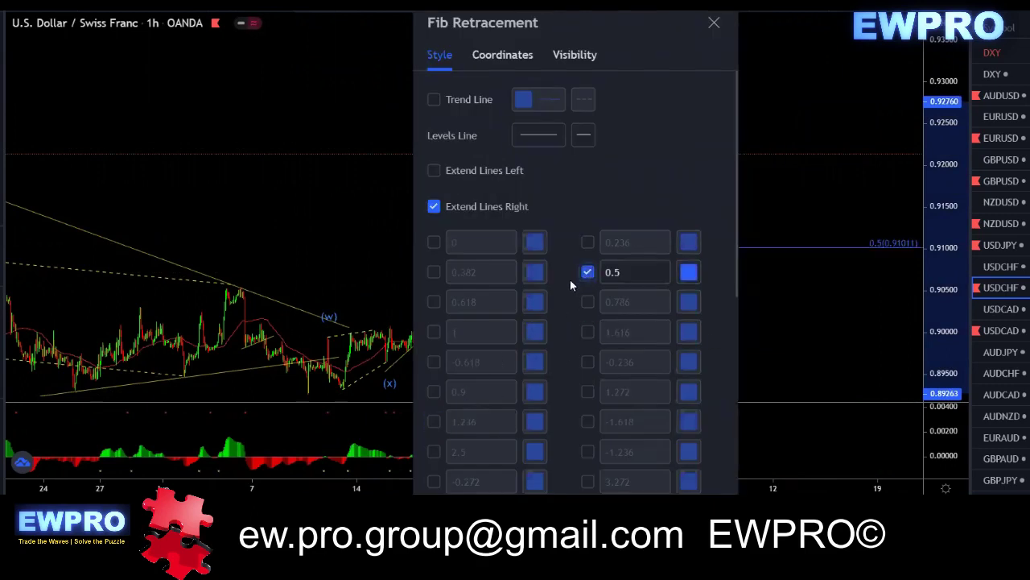
pyautogui.click(434, 302)
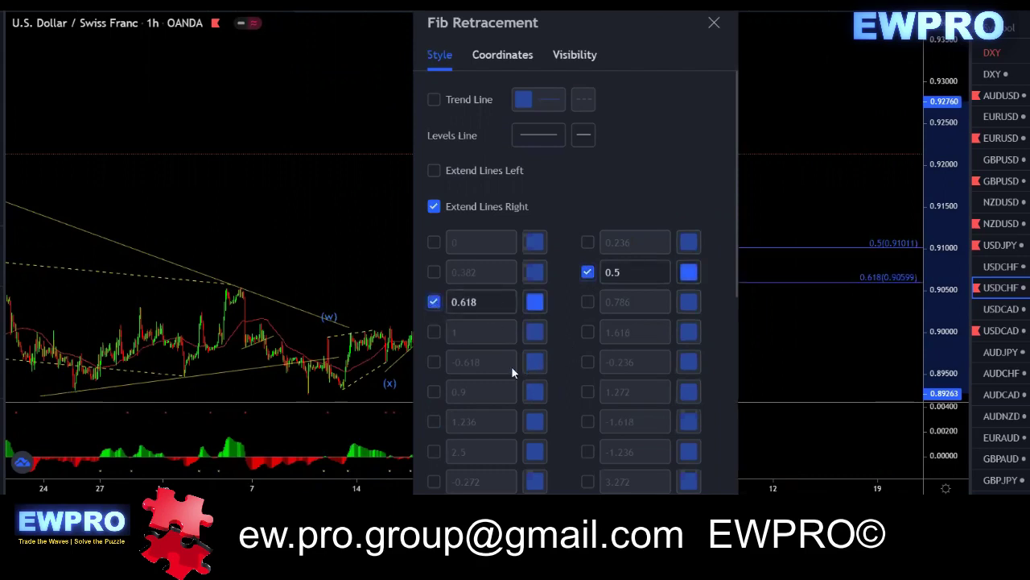
pyautogui.click(434, 391)
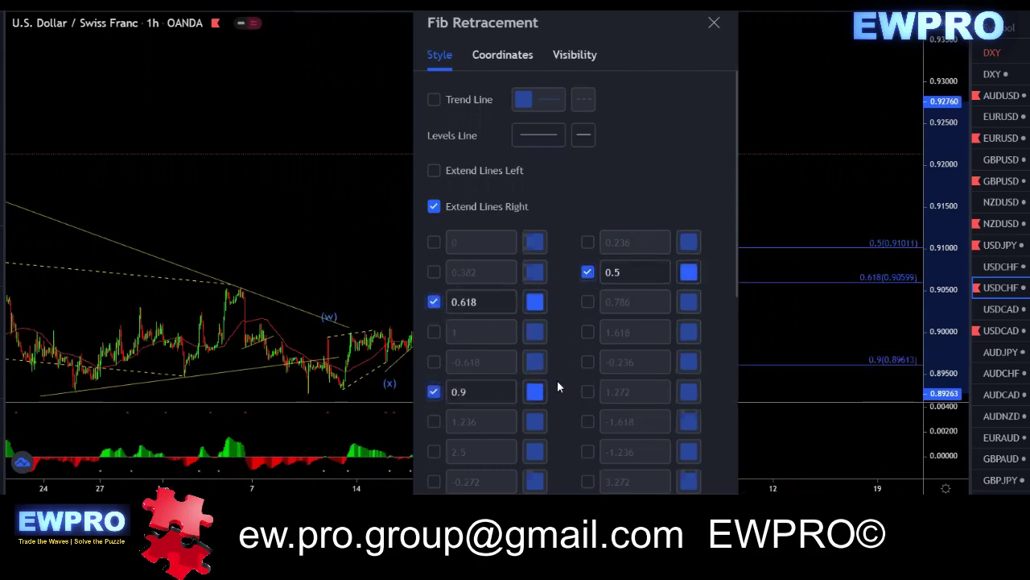
pyautogui.click(587, 301)
pyautogui.press('Escape')
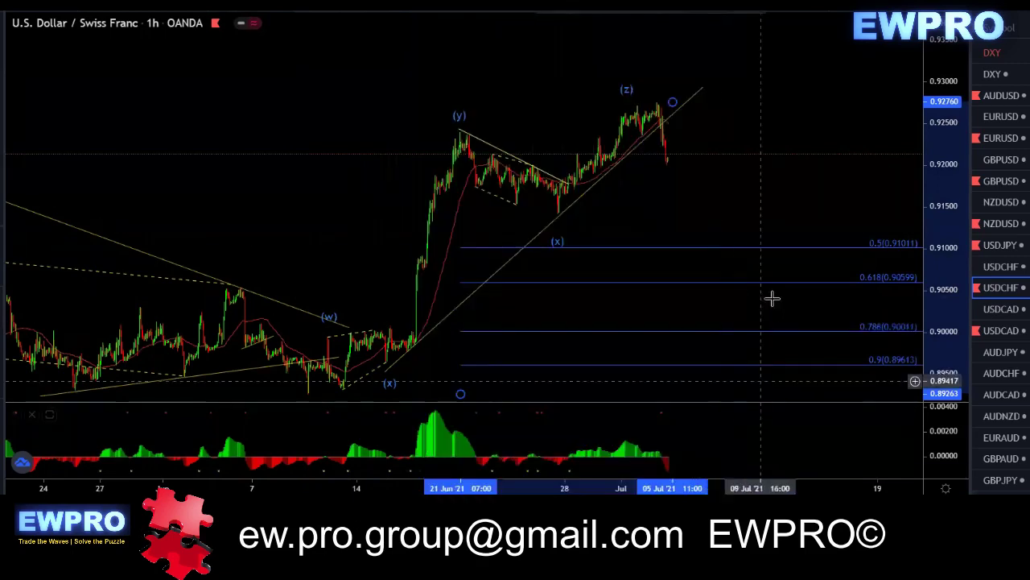
pyautogui.moveTo(777, 218); pyautogui.dragTo(764, 199)
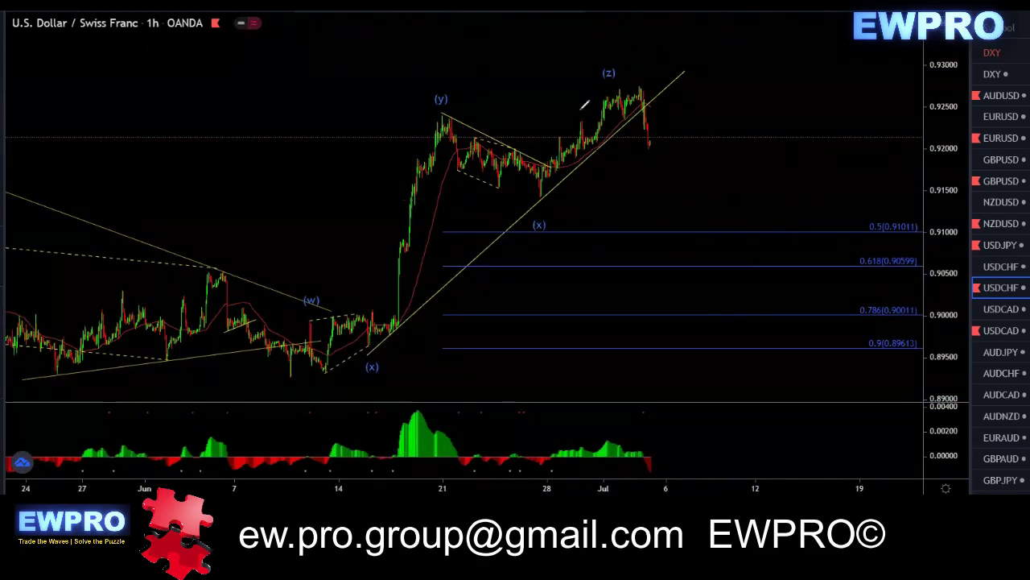
# Sketch USDCHF's rise to (z), an a-b-c pullback to 0.5 and a rally, plus a steeper decline past 0.9, and clear the strokes.
pyautogui.moveTo(295, 374)
pyautogui.mouseDown()
pyautogui.moveTo(621, 84)
pyautogui.moveTo(673, 169)
pyautogui.moveTo(716, 152)
pyautogui.moveTo(774, 192)
pyautogui.moveTo(801, 231)
pyautogui.moveTo(849, 234)
pyautogui.moveTo(881, 49)
pyautogui.mouseUp()
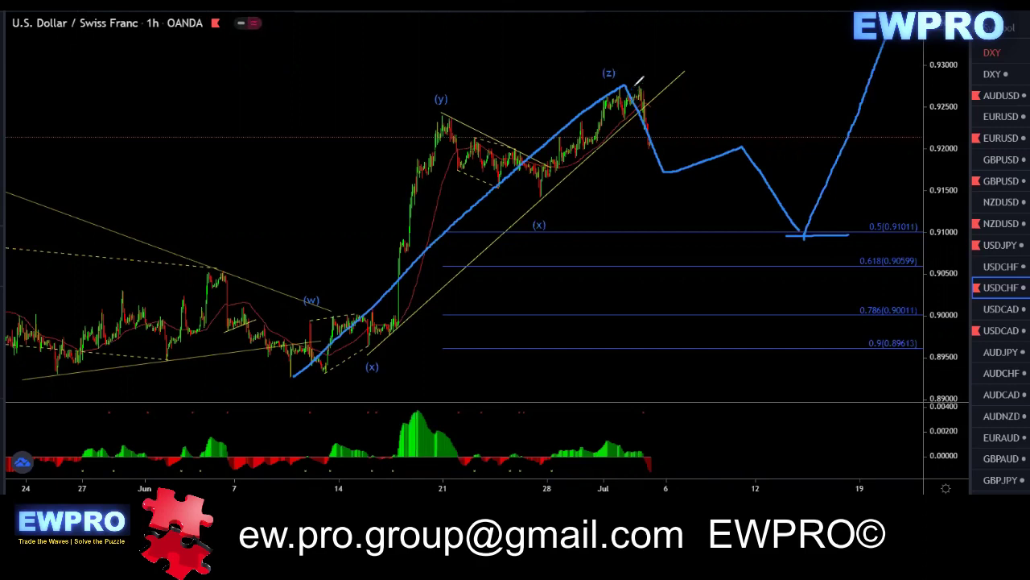
pyautogui.moveTo(638, 111); pyautogui.dragTo(699, 364)
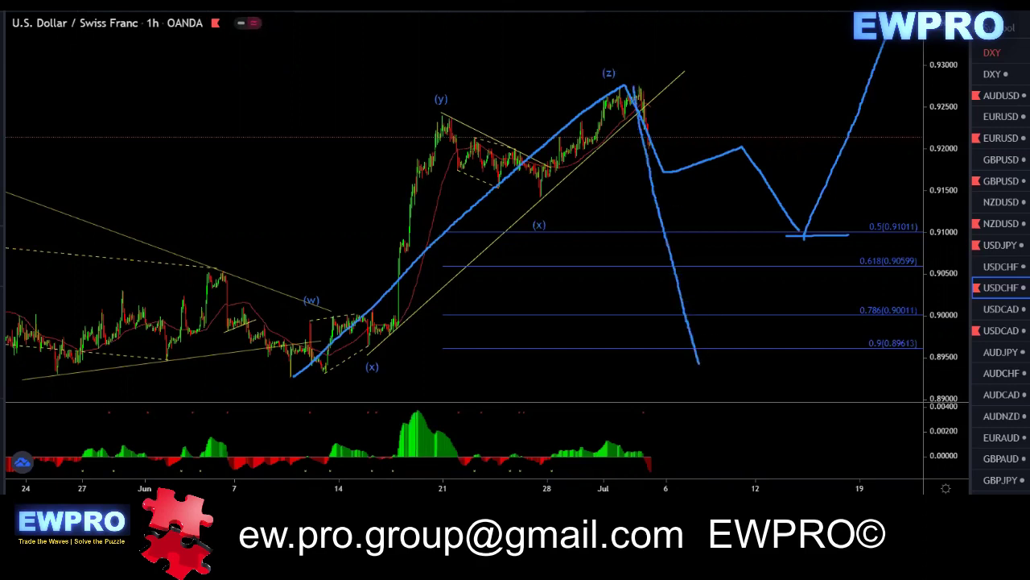
pyautogui.press('Escape')
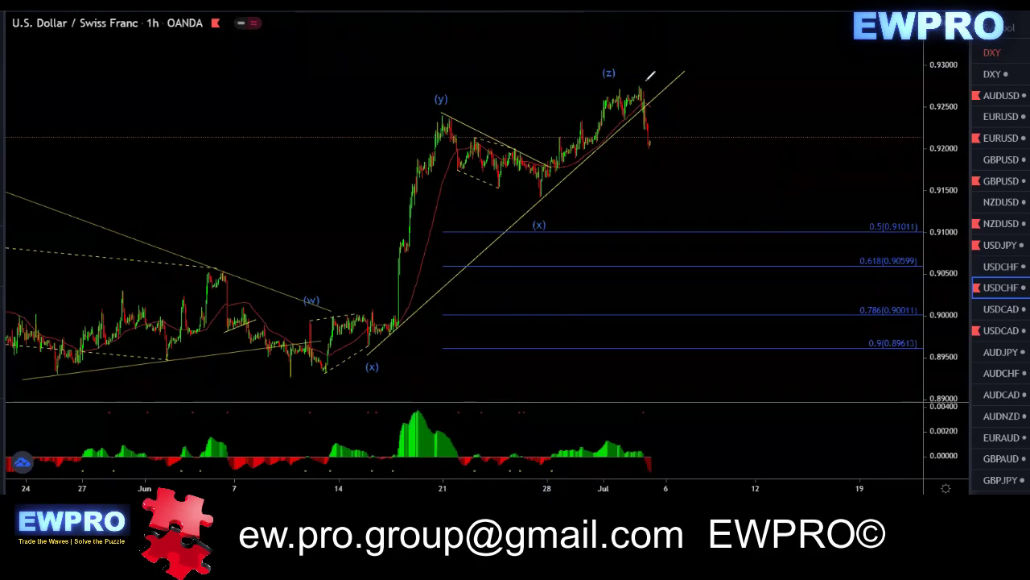
# Sketch a drop from the July high, a small rising flag and a further fall to the 0.5 level at 0.91011, and clear the sketch.
pyautogui.moveTo(642, 85)
pyautogui.mouseDown()
pyautogui.moveTo(652, 148)
pyautogui.moveTo(688, 132)
pyautogui.moveTo(713, 212)
pyautogui.mouseUp()
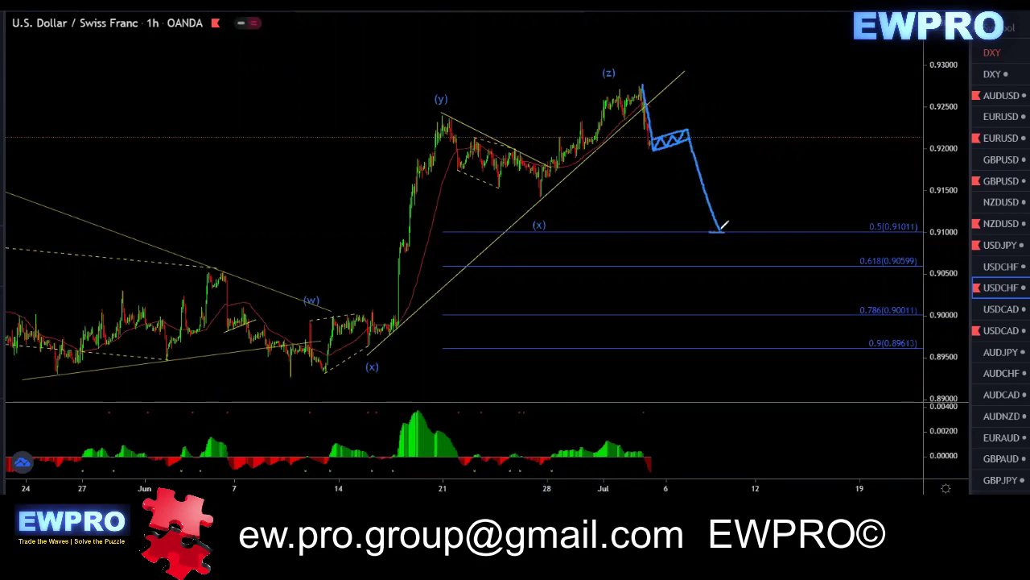
pyautogui.moveTo(722, 230); pyautogui.dragTo(731, 231)
pyautogui.press('Escape')
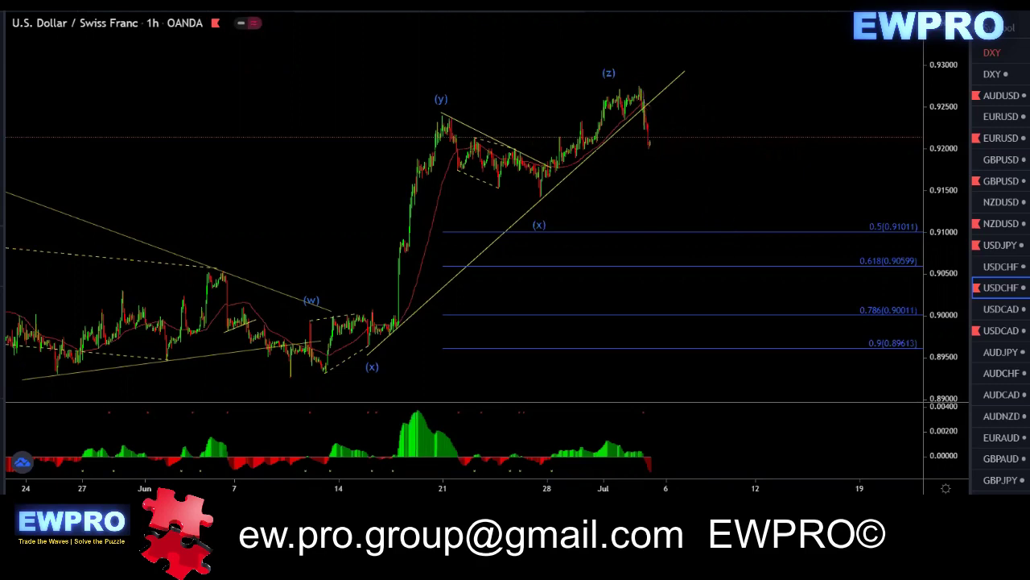
# Open the flagged USDCAD chart on the daily timeframe, with the price scale fitted to the decline from the 2020 (Y) high.
pyautogui.click(1000, 332)
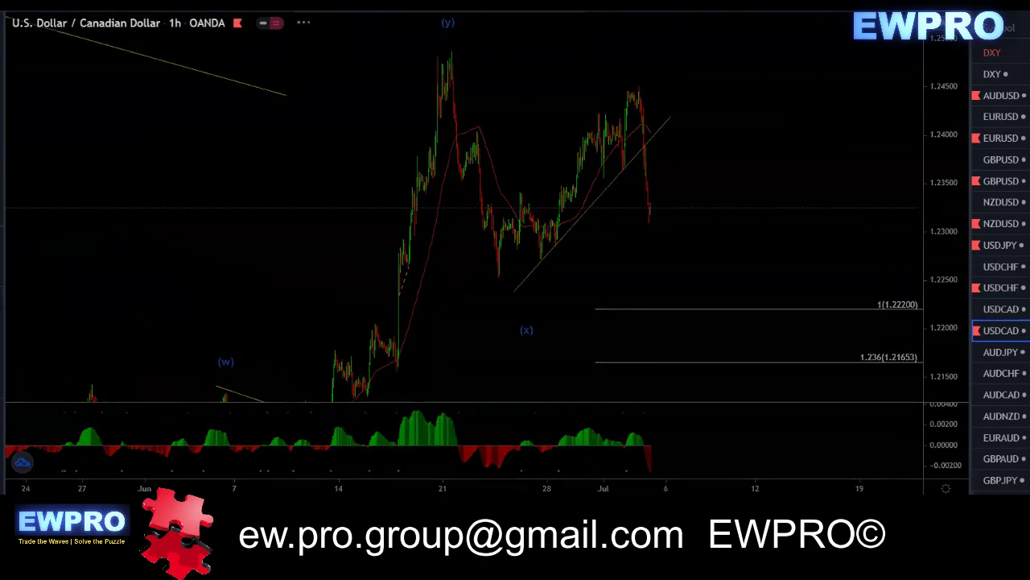
pyautogui.click(193, 6)
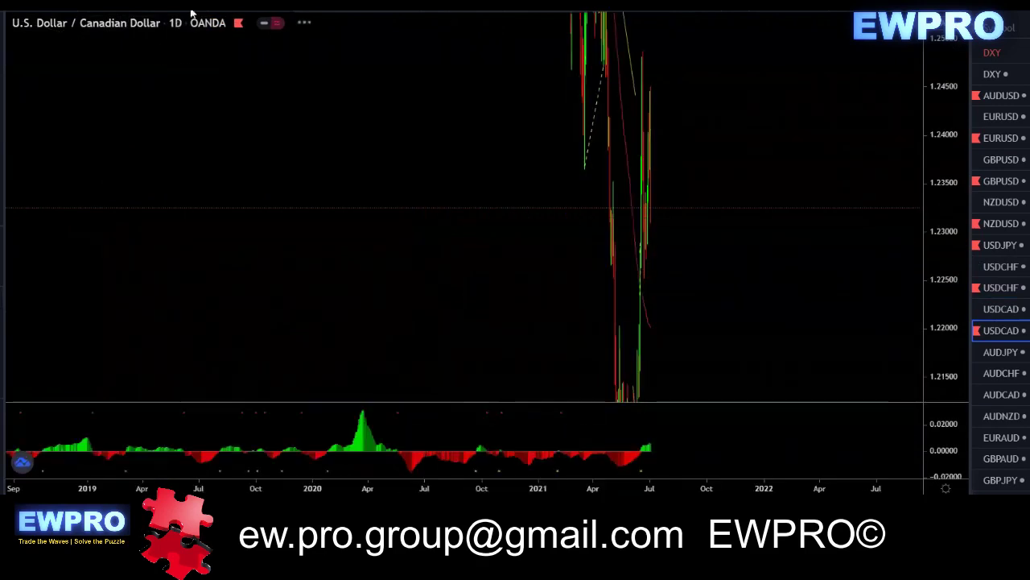
pyautogui.doubleClick(939, 178)
pyautogui.scroll(3, 714, 236)
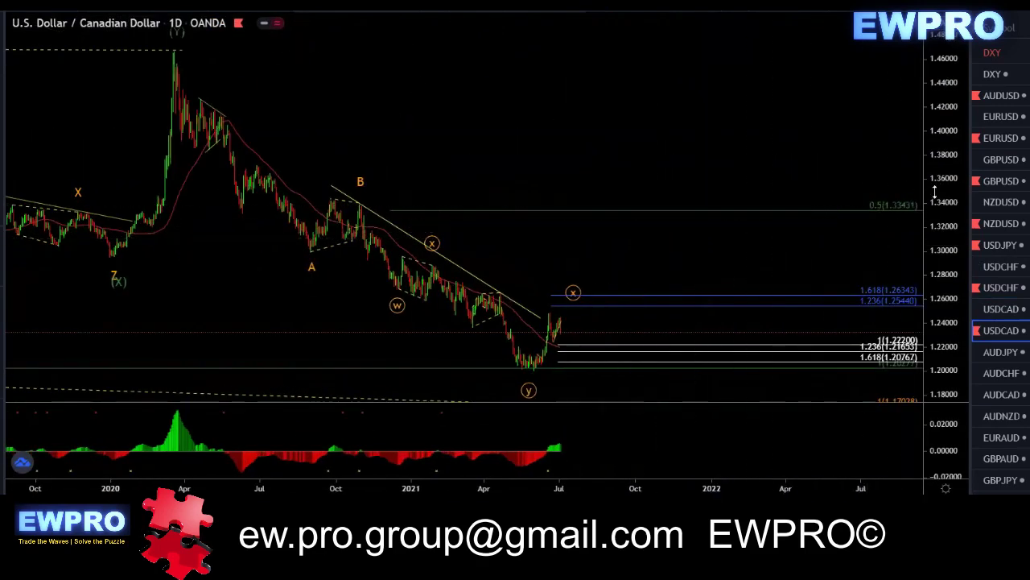
pyautogui.scroll(2, 743, 243)
pyautogui.moveTo(667, 239); pyautogui.dragTo(768, 234)
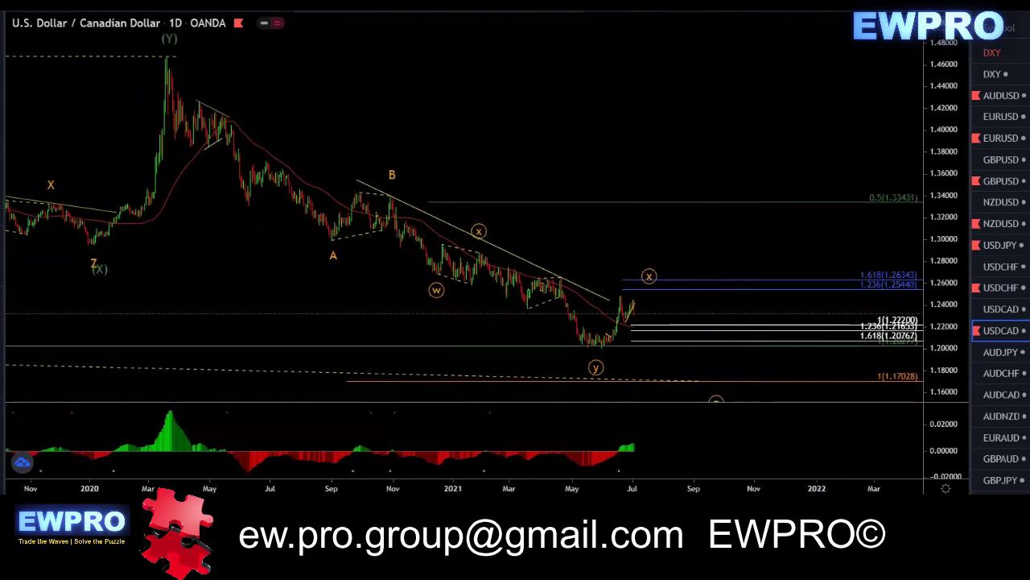
# Mark both x highs and their histogram peaks, trace the w-x-y-x path from B to the 1.17028 level, and clear the markings.
pyautogui.moveTo(490, 247); pyautogui.dragTo(464, 252)
pyautogui.moveTo(625, 439); pyautogui.dragTo(649, 439)
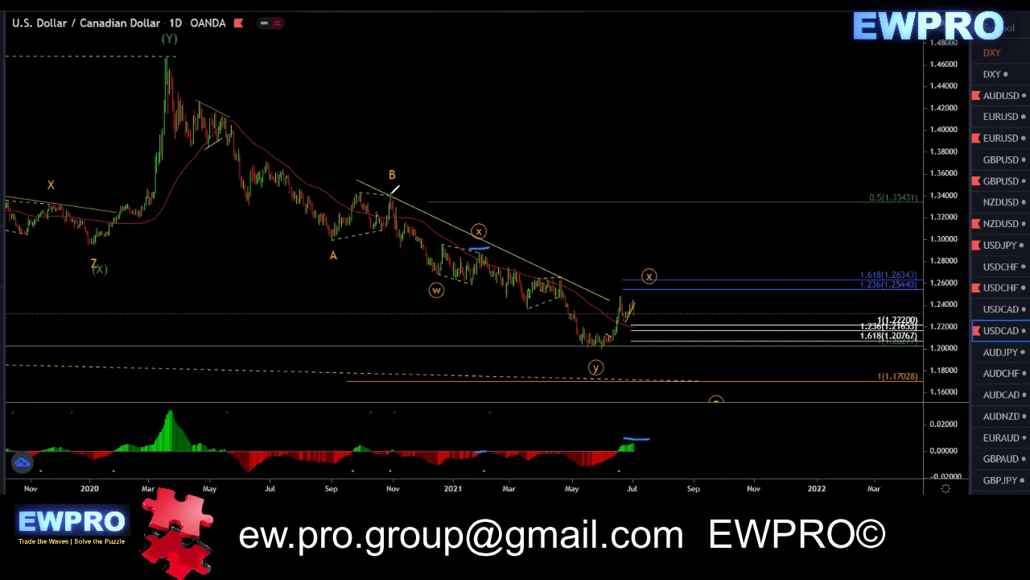
pyautogui.moveTo(389, 195)
pyautogui.mouseDown()
pyautogui.moveTo(423, 275)
pyautogui.moveTo(487, 246)
pyautogui.moveTo(585, 343)
pyautogui.moveTo(644, 288)
pyautogui.moveTo(693, 373)
pyautogui.mouseUp()
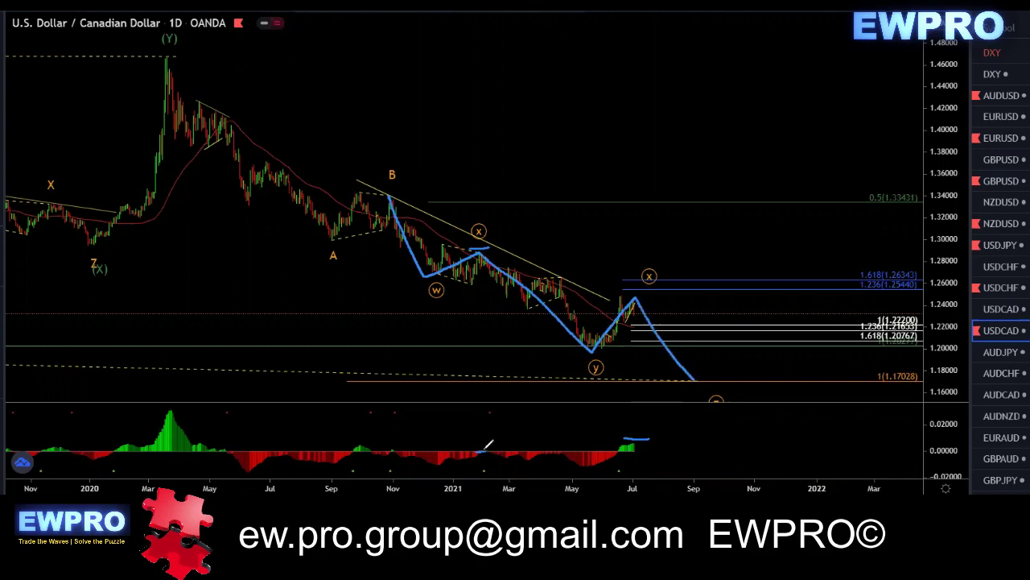
pyautogui.moveTo(622, 439); pyautogui.dragTo(644, 437)
pyautogui.press('Escape')
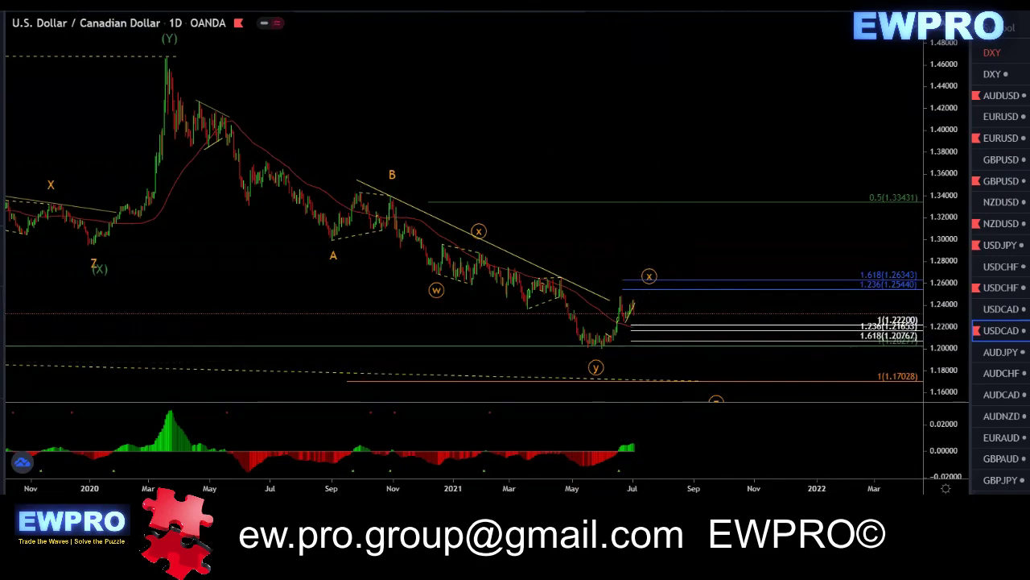
# Switch USDCAD to the 4h timeframe and trace the rally from the June low, pullback, early-July high and drop to the 1.22200 level.
pyautogui.click(115, 4)
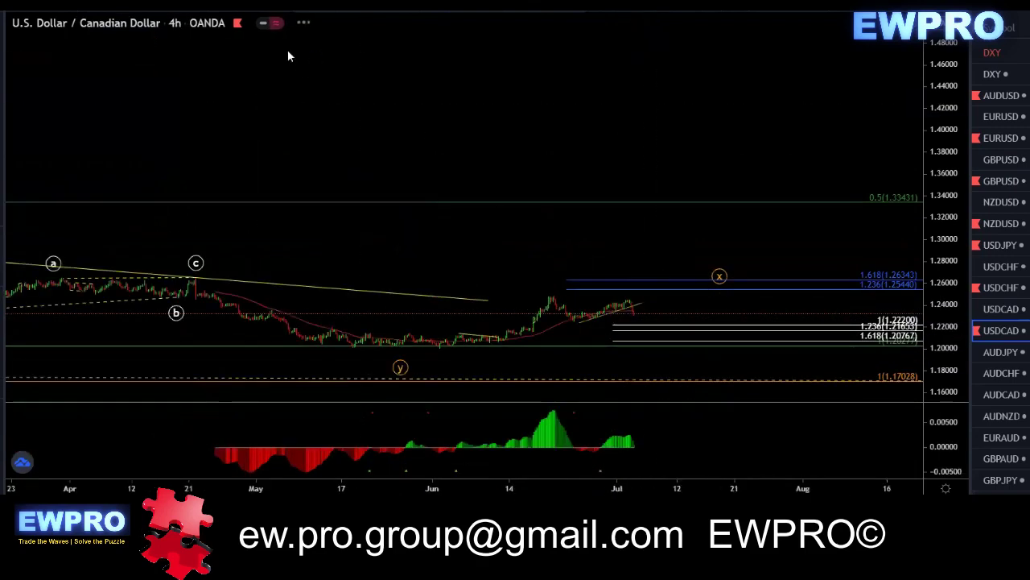
pyautogui.doubleClick(942, 285)
pyautogui.scroll(-3, 807, 218)
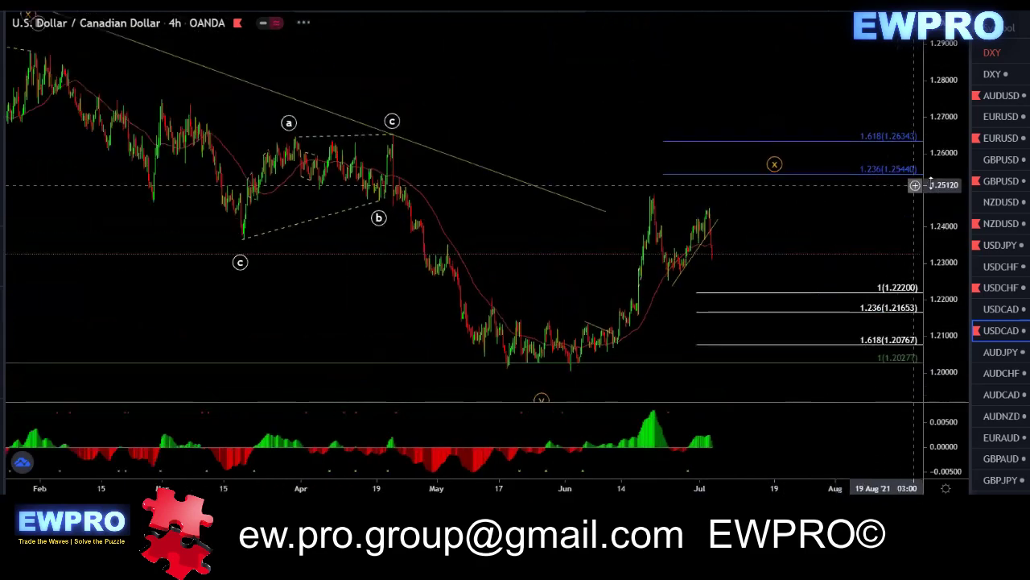
pyautogui.moveTo(945, 206); pyautogui.dragTo(946, 228)
pyautogui.moveTo(843, 216); pyautogui.dragTo(755, 220)
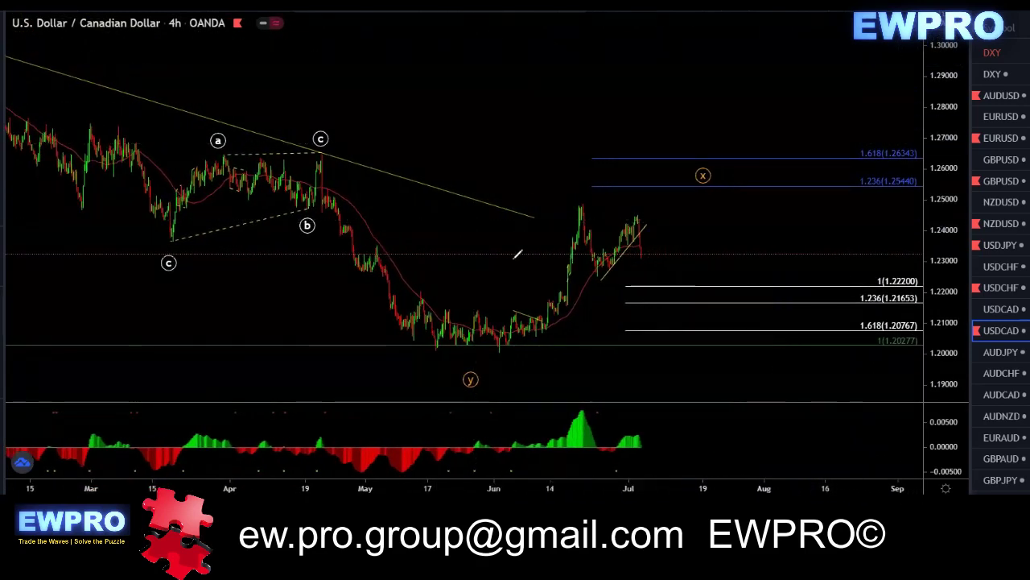
pyautogui.moveTo(494, 359)
pyautogui.mouseDown()
pyautogui.moveTo(580, 199)
pyautogui.moveTo(601, 276)
pyautogui.moveTo(644, 212)
pyautogui.mouseUp()
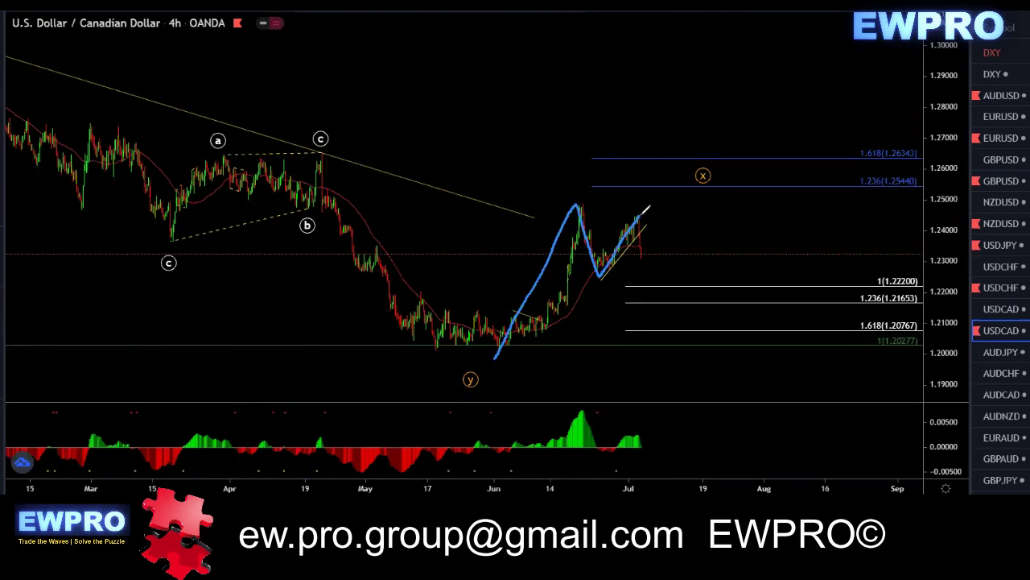
pyautogui.moveTo(649, 264); pyautogui.dragTo(652, 282)
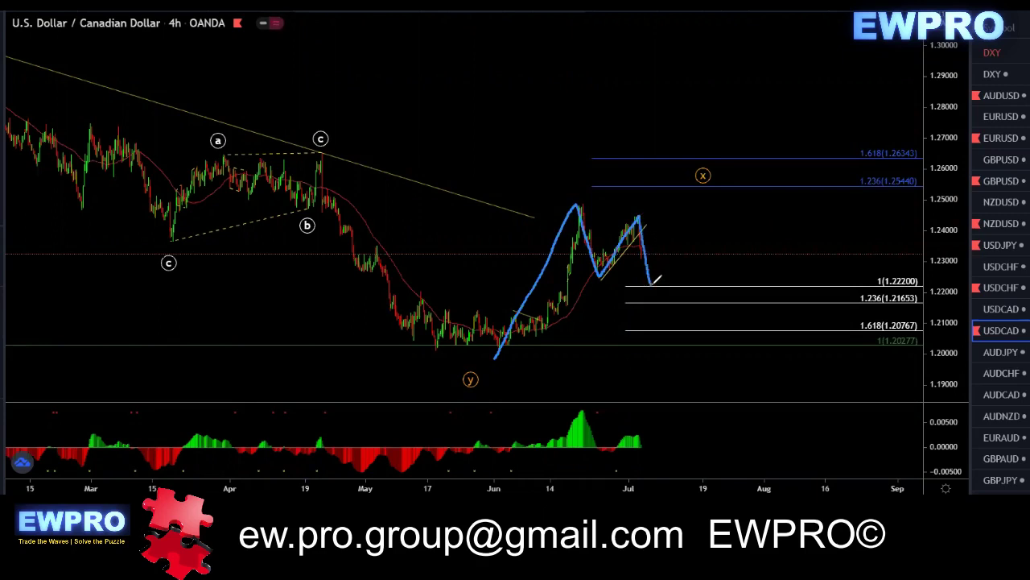
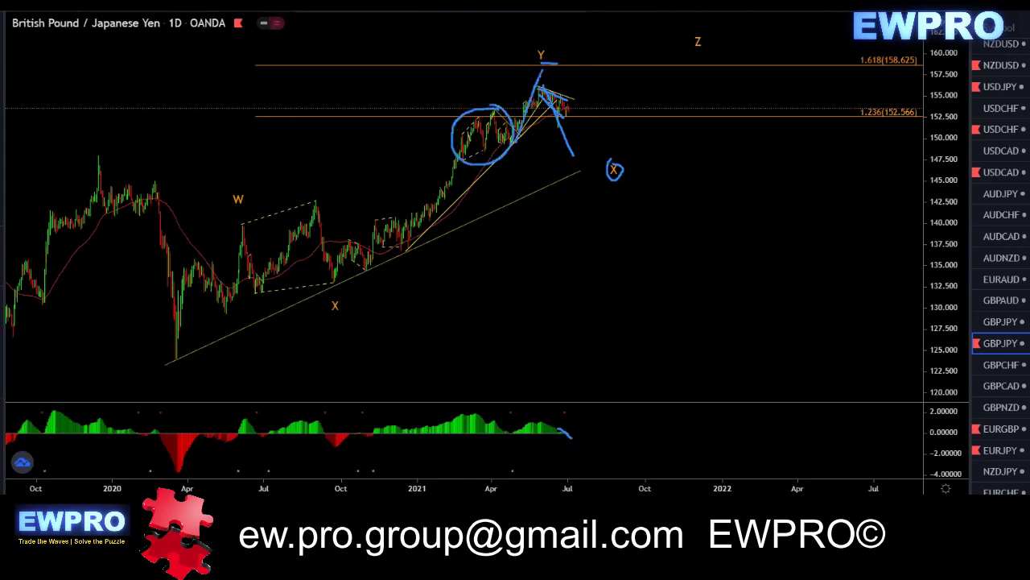
# Clear all temporary brush markings from the GBPJPY daily chart.
pyautogui.press('e')
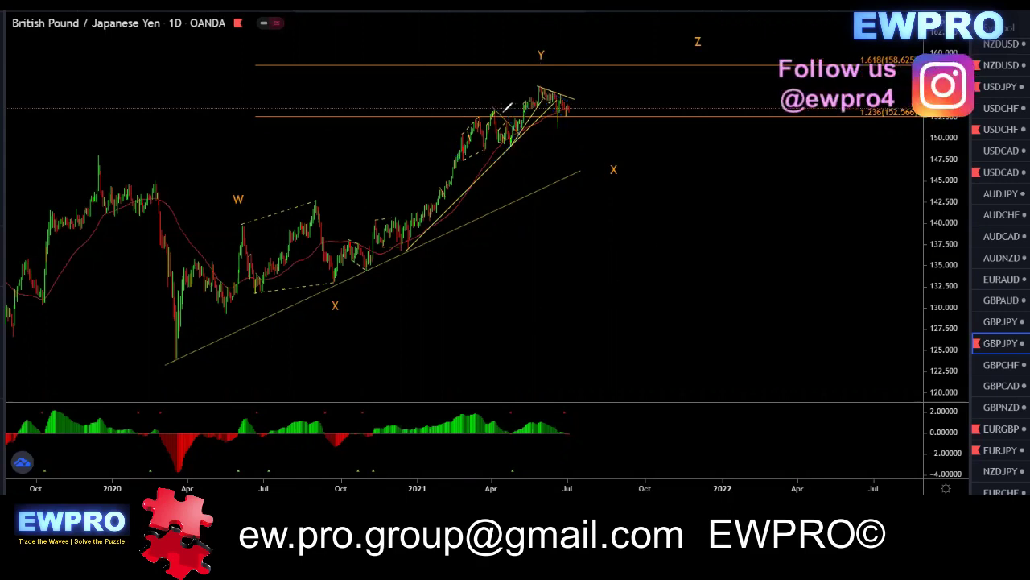
# Sketch the zigzag at wave Y and circle it, the W–X pattern and the area above the second X on the daily chart, then clear the markings.
pyautogui.moveTo(495, 106)
pyautogui.mouseDown()
pyautogui.moveTo(511, 141)
pyautogui.moveTo(549, 82)
pyautogui.moveTo(561, 125)
pyautogui.mouseUp()
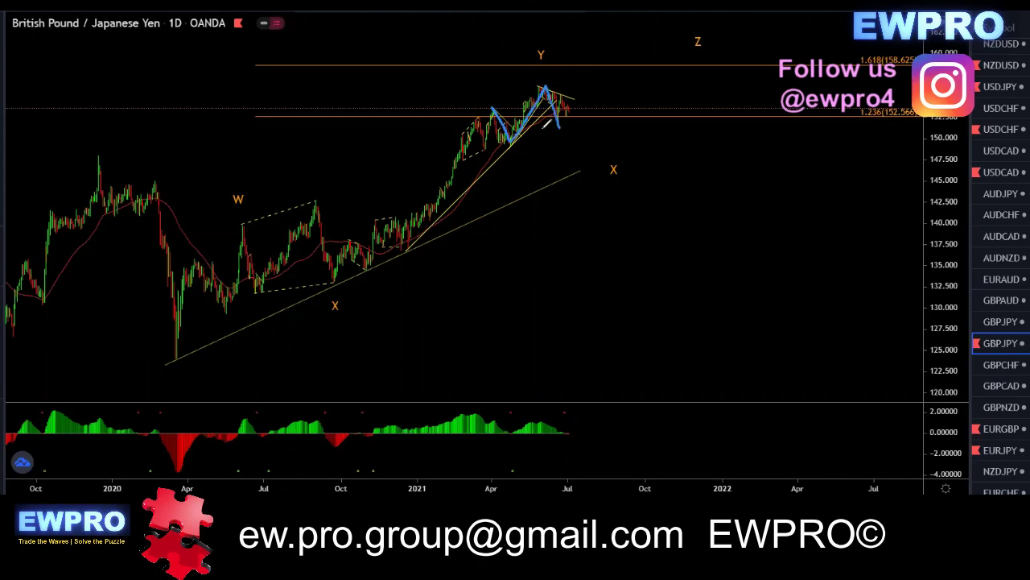
pyautogui.moveTo(491, 107); pyautogui.dragTo(545, 86)
pyautogui.moveTo(510, 145)
pyautogui.mouseDown()
pyautogui.moveTo(559, 127)
pyautogui.moveTo(593, 66)
pyautogui.mouseUp()
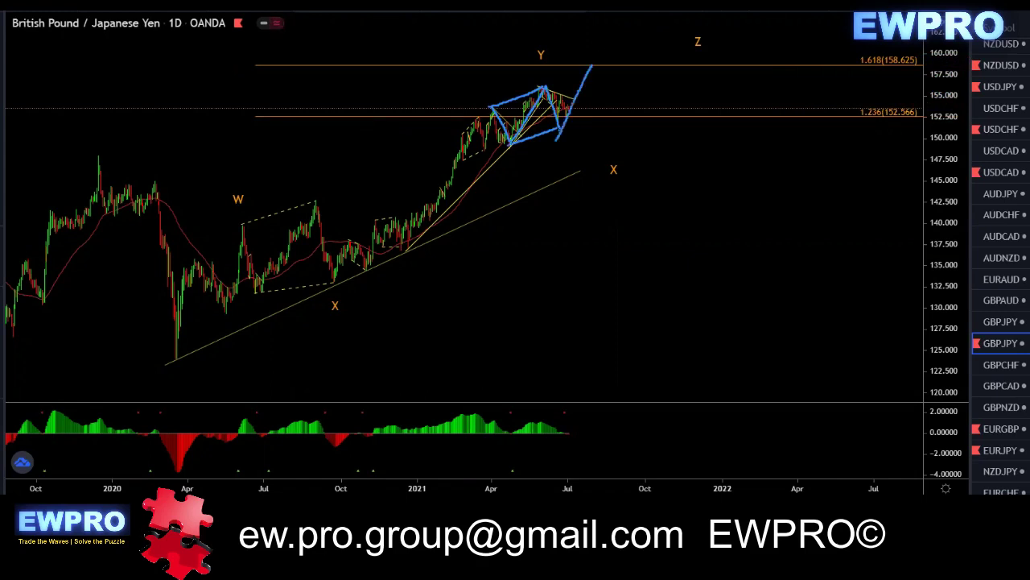
pyautogui.moveTo(540, 79)
pyautogui.mouseDown()
pyautogui.moveTo(519, 140)
pyautogui.moveTo(575, 117)
pyautogui.moveTo(569, 82)
pyautogui.mouseUp()
pyautogui.moveTo(311, 191)
pyautogui.mouseDown()
pyautogui.moveTo(244, 211)
pyautogui.moveTo(242, 290)
pyautogui.moveTo(318, 208)
pyautogui.moveTo(271, 202)
pyautogui.mouseUp()
pyautogui.moveTo(634, 67)
pyautogui.mouseDown()
pyautogui.moveTo(578, 81)
pyautogui.moveTo(652, 95)
pyautogui.moveTo(626, 66)
pyautogui.mouseUp()
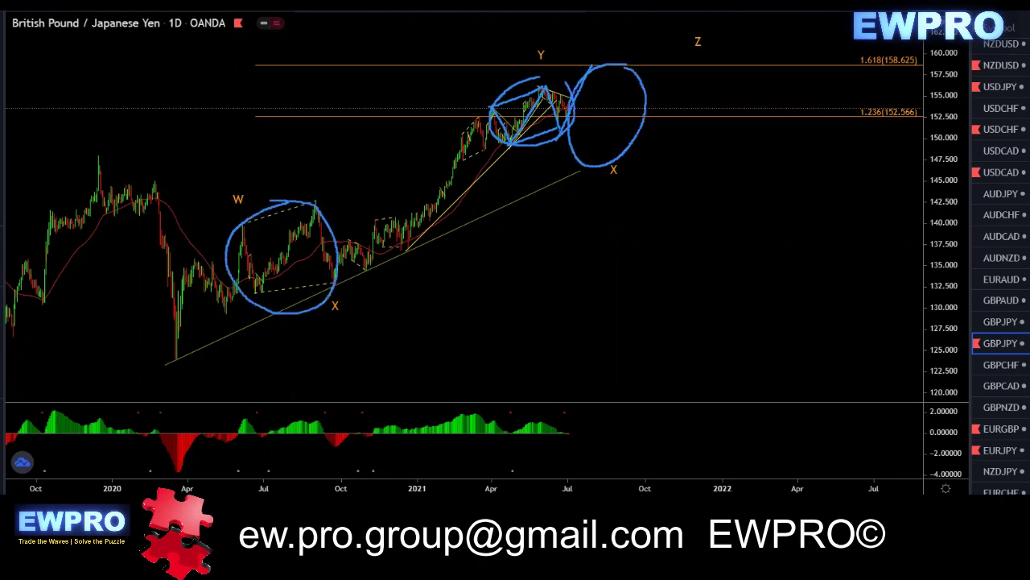
pyautogui.press('Escape')
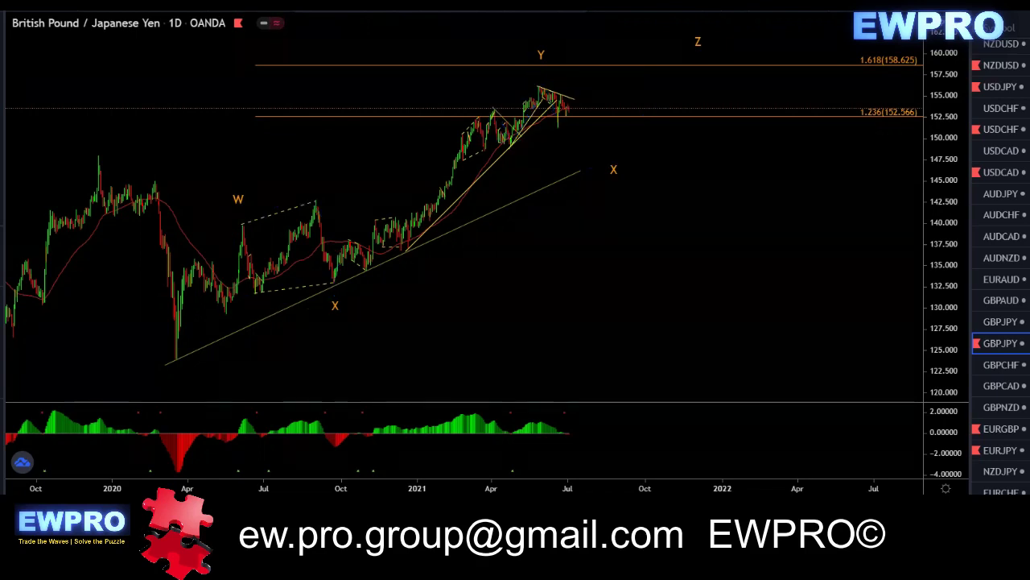
# Switch the GBP/JPY chart to the 4-hour timeframe and fit the price scale to the May–July candles.
pyautogui.click(177, 4)
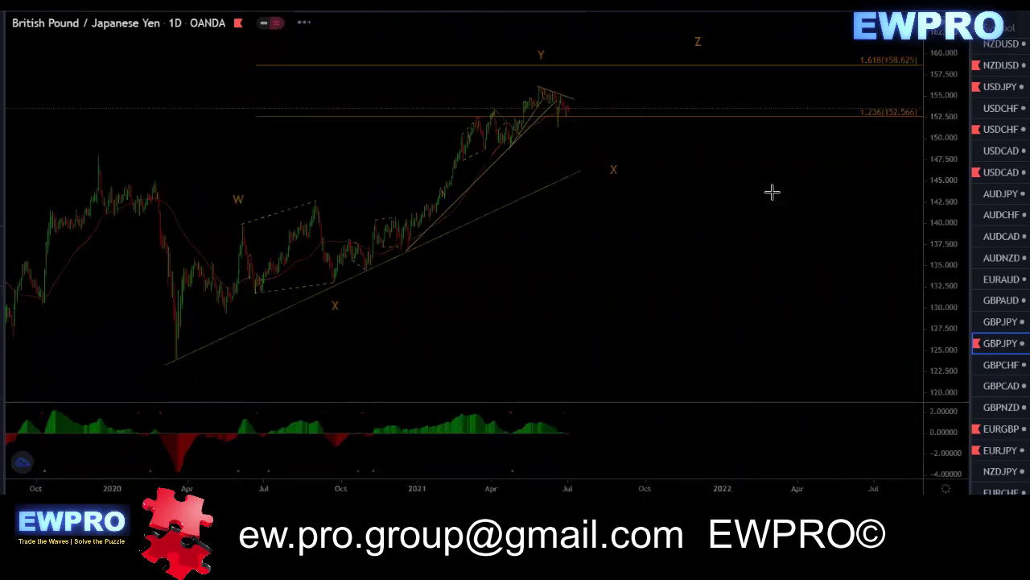
pyautogui.doubleClick(941, 229)
pyautogui.moveTo(948, 123); pyautogui.dragTo(937, 186)
pyautogui.scroll(2, 719, 258)
pyautogui.moveTo(653, 261); pyautogui.dragTo(714, 258)
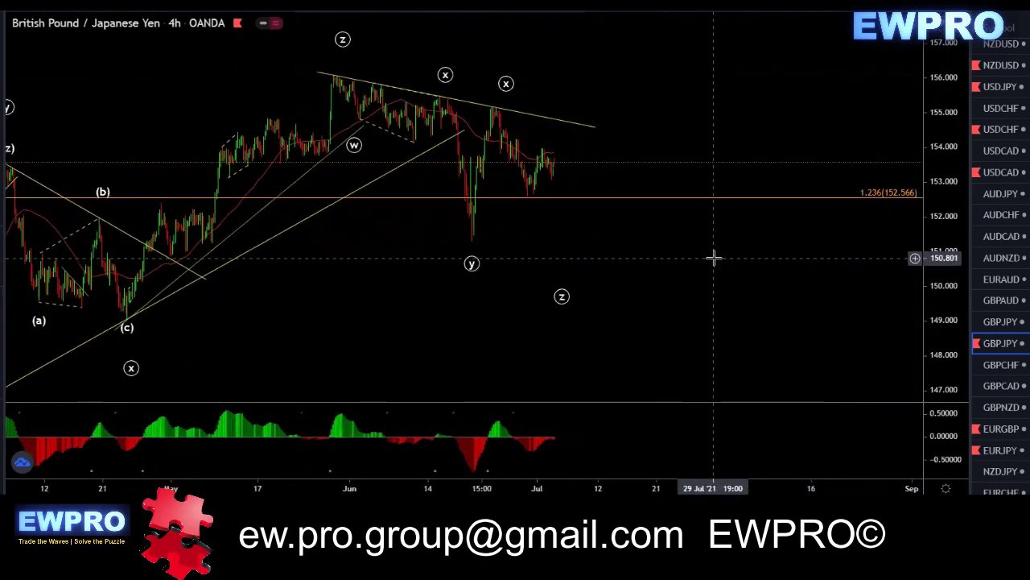
# Mark the two x highs with their oscillator peaks and trace the price legs into and out of the second x, clearing the markings.
pyautogui.moveTo(431, 99); pyautogui.dragTo(454, 98)
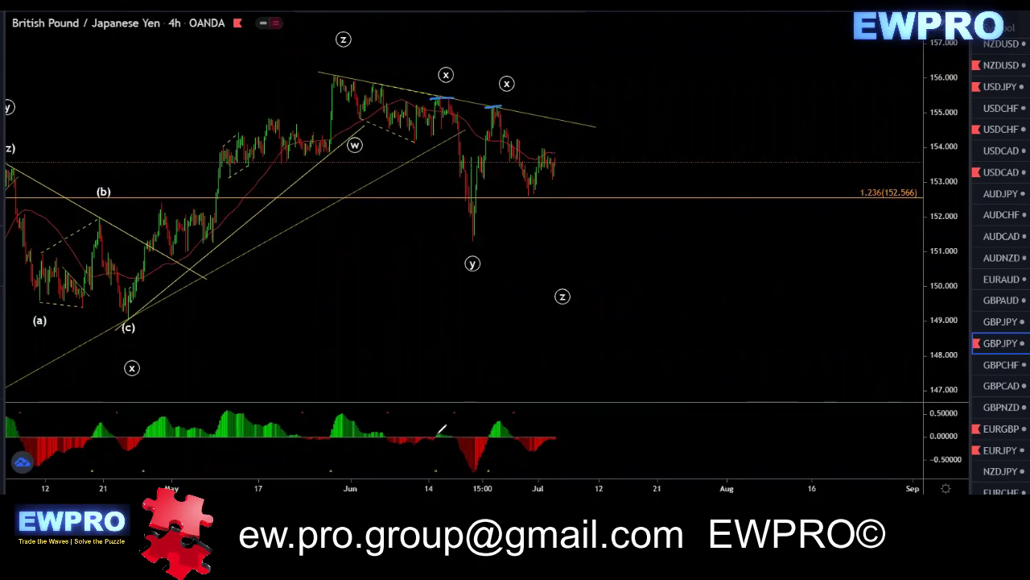
pyautogui.moveTo(432, 434); pyautogui.dragTo(449, 432)
pyautogui.moveTo(484, 420); pyautogui.dragTo(500, 416)
pyautogui.moveTo(496, 106); pyautogui.dragTo(545, 228)
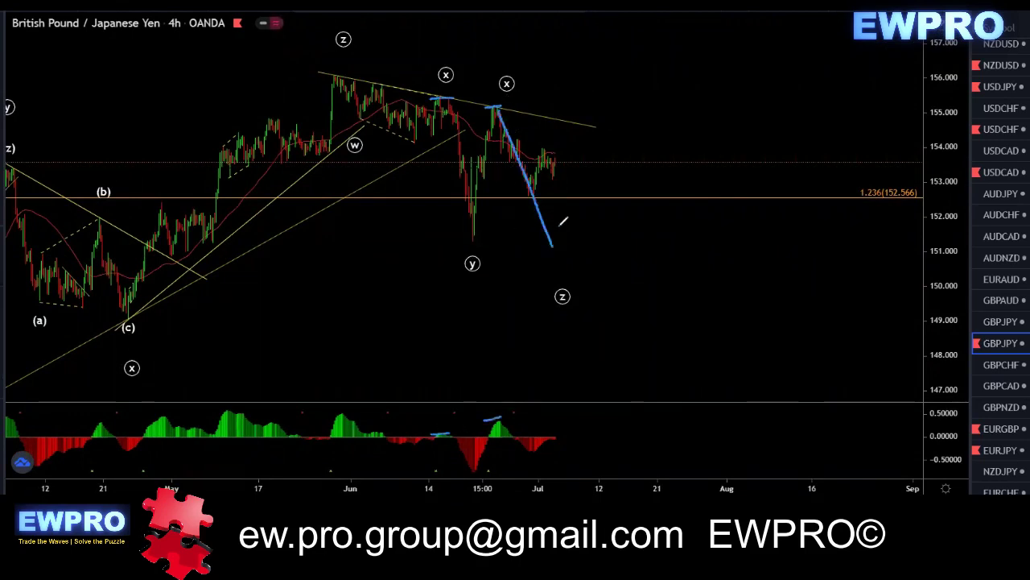
pyautogui.press('Escape')
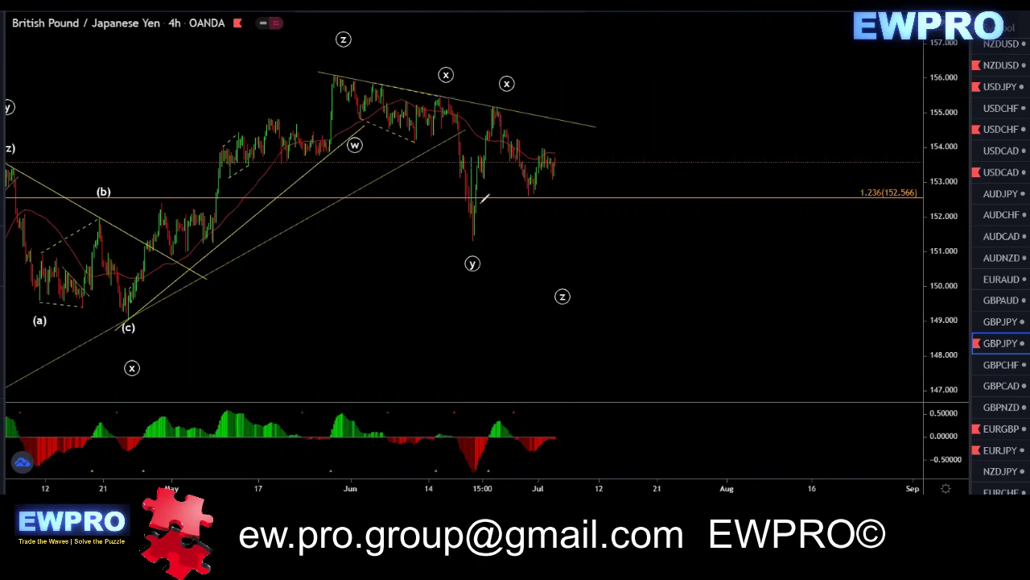
pyautogui.moveTo(473, 240); pyautogui.dragTo(501, 105)
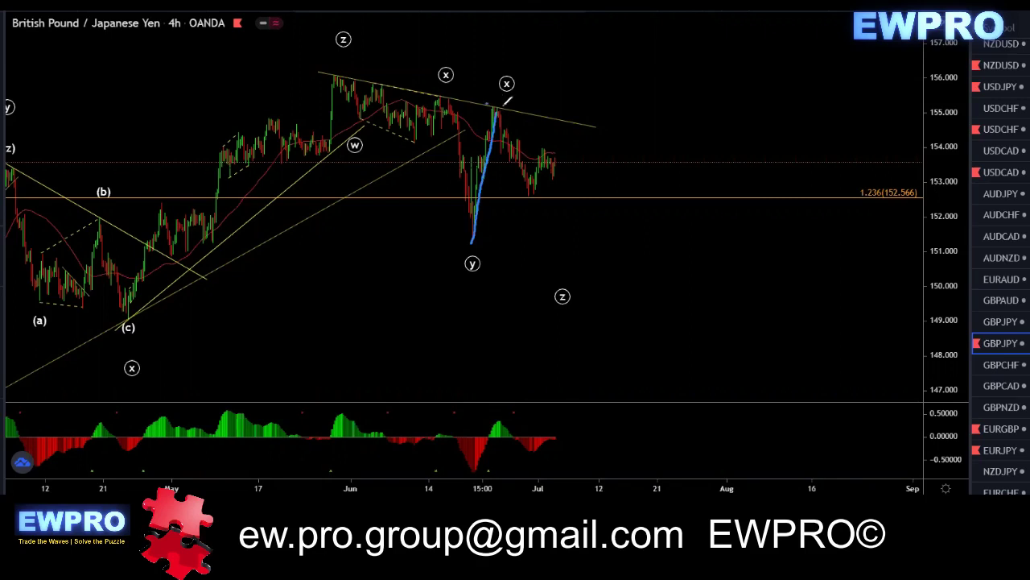
pyautogui.press('Escape')
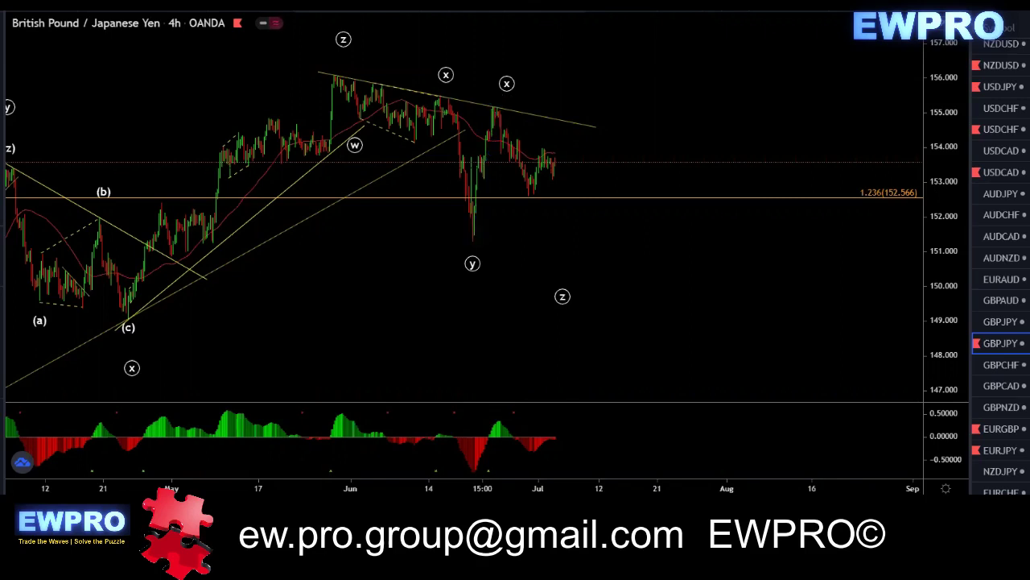
# Sketch a sideways zigzag from the wave y low into late July, outline the whole range, and clear the drawing.
pyautogui.scroll(2, 654, 123)
pyautogui.moveTo(706, 138); pyautogui.dragTo(796, 170)
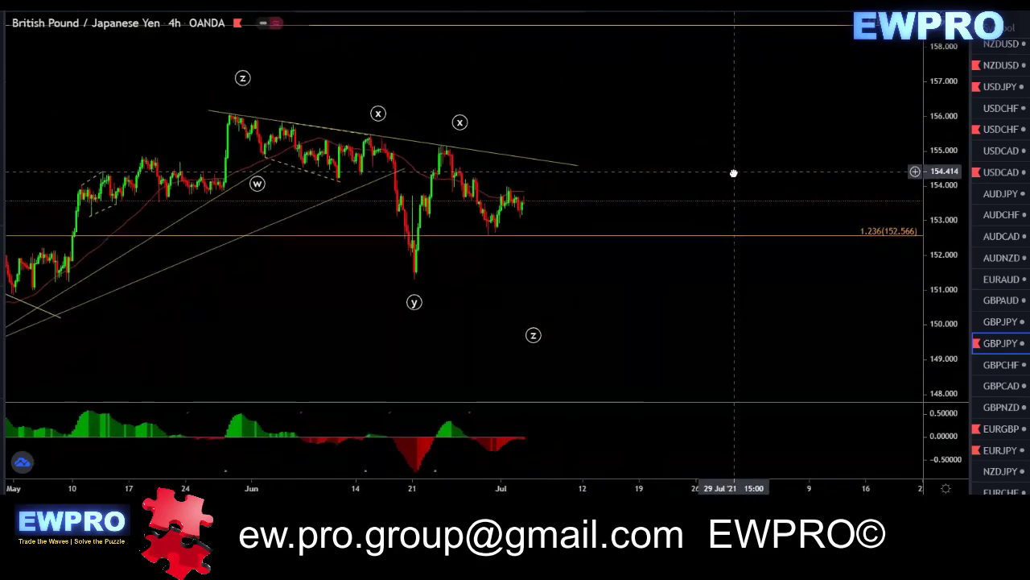
pyautogui.scroll(-2, 636, 253)
pyautogui.moveTo(610, 269); pyautogui.dragTo(547, 234)
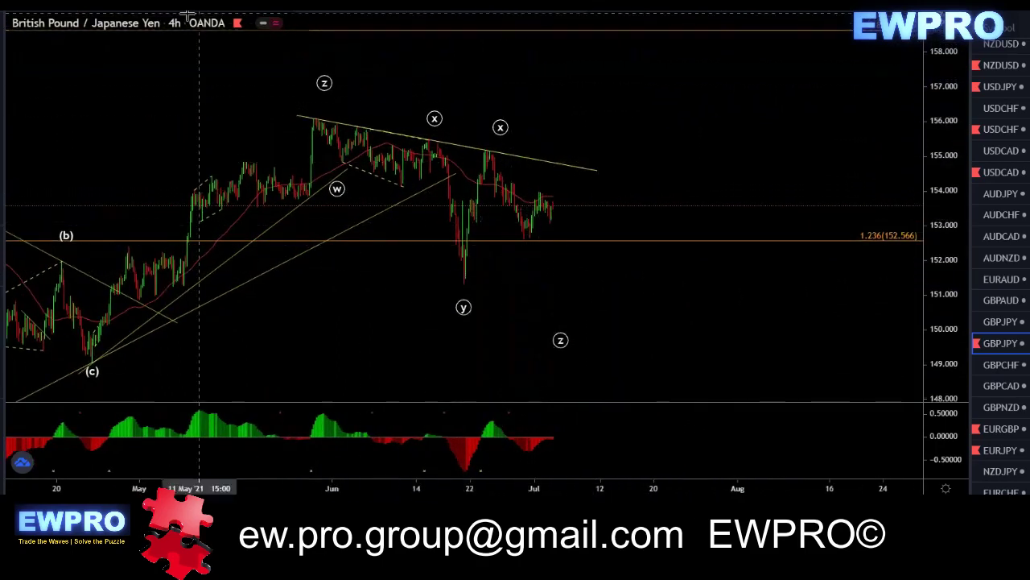
pyautogui.moveTo(561, 110); pyautogui.dragTo(515, 106)
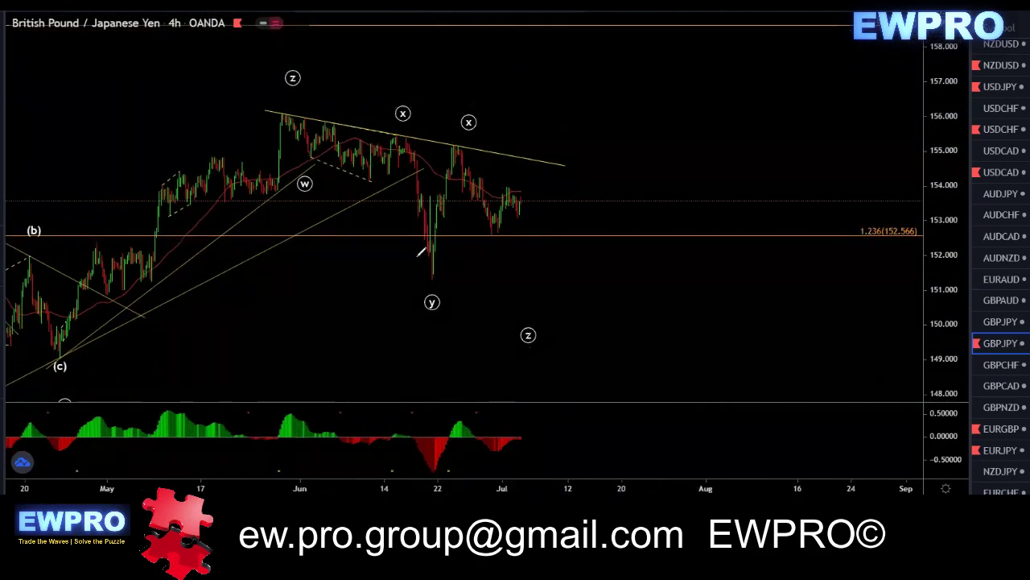
pyautogui.moveTo(429, 280)
pyautogui.mouseDown()
pyautogui.moveTo(463, 140)
pyautogui.moveTo(500, 226)
pyautogui.moveTo(512, 185)
pyautogui.moveTo(524, 206)
pyautogui.moveTo(549, 166)
pyautogui.mouseUp()
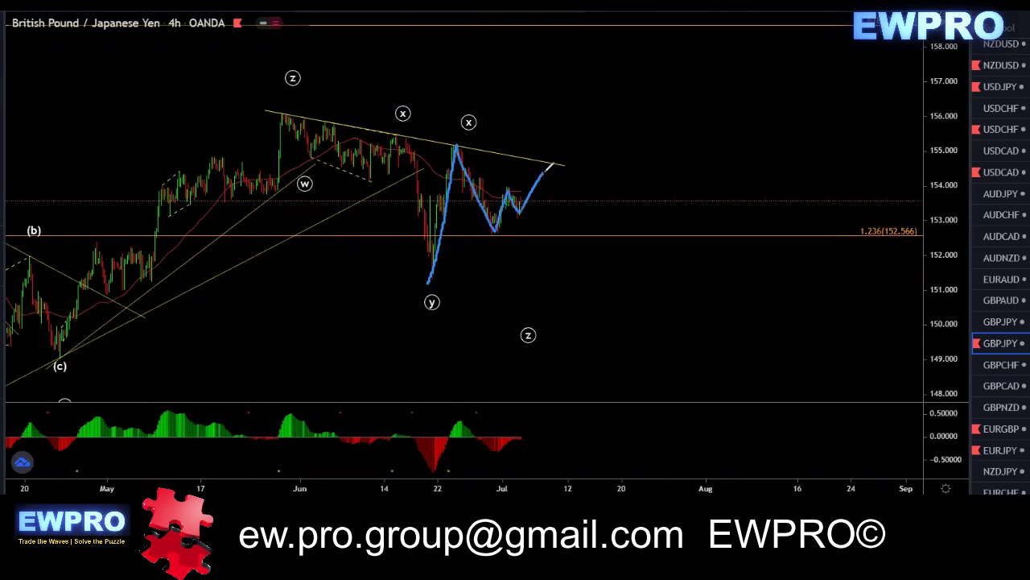
pyautogui.moveTo(495, 229)
pyautogui.mouseDown()
pyautogui.moveTo(554, 168)
pyautogui.moveTo(585, 261)
pyautogui.mouseUp()
pyautogui.moveTo(429, 282)
pyautogui.mouseDown()
pyautogui.moveTo(456, 147)
pyautogui.moveTo(498, 211)
pyautogui.moveTo(578, 264)
pyautogui.moveTo(641, 169)
pyautogui.mouseUp()
pyautogui.moveTo(400, 128)
pyautogui.mouseDown()
pyautogui.moveTo(432, 226)
pyautogui.moveTo(435, 272)
pyautogui.moveTo(646, 165)
pyautogui.mouseUp()
pyautogui.moveTo(663, 217); pyautogui.dragTo(682, 285)
pyautogui.moveTo(417, 276)
pyautogui.mouseDown()
pyautogui.moveTo(573, 273)
pyautogui.moveTo(731, 211)
pyautogui.moveTo(632, 149)
pyautogui.moveTo(432, 160)
pyautogui.moveTo(493, 276)
pyautogui.moveTo(736, 211)
pyautogui.moveTo(612, 152)
pyautogui.mouseUp()
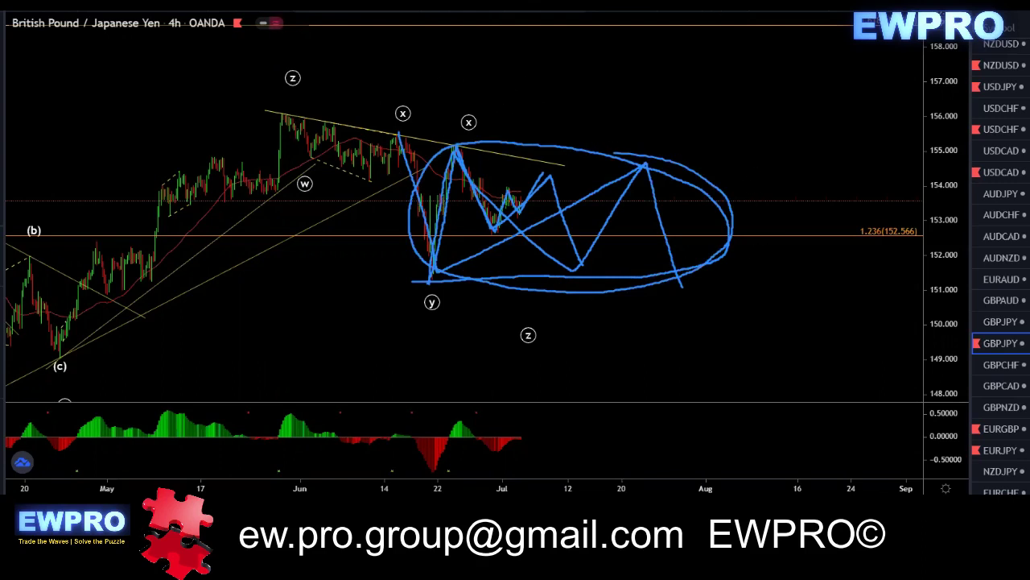
pyautogui.press('Escape')
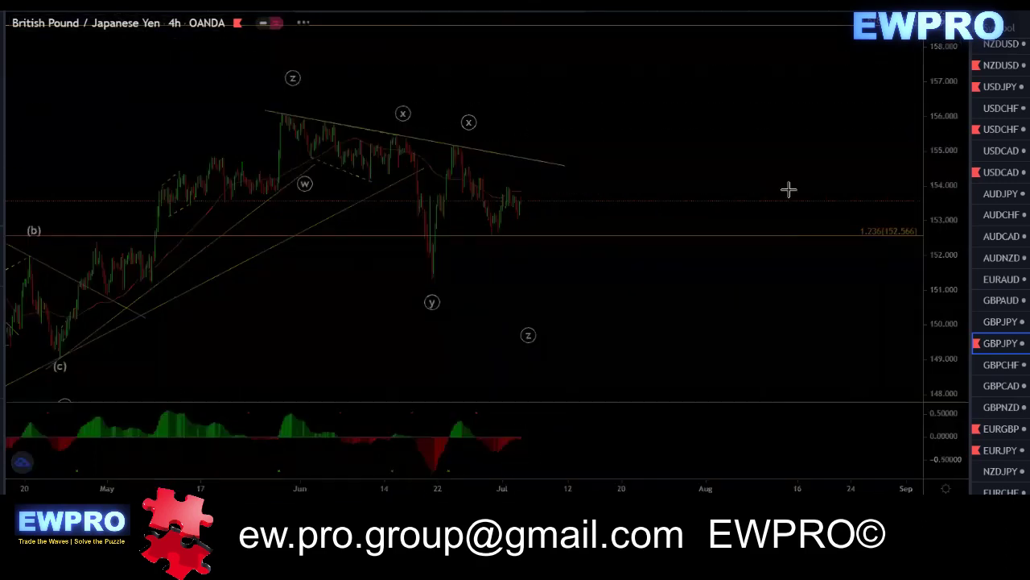
# Switch GBP/JPY to the 1-hour timeframe and fit the price scale to the candles since mid-June.
pyautogui.doubleClick(940, 266)
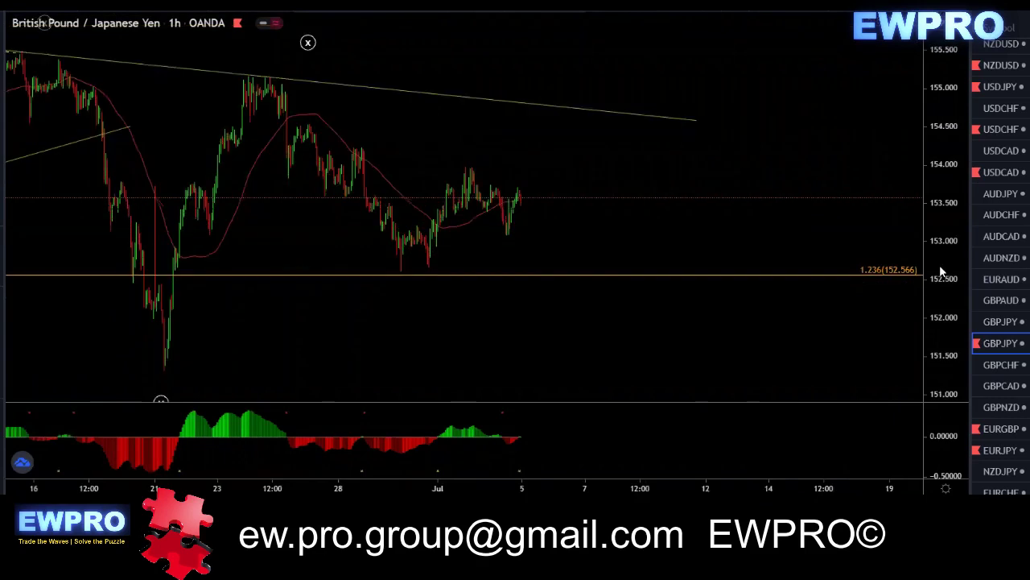
pyautogui.scroll(1, 690, 242)
pyautogui.moveTo(614, 233); pyautogui.dragTo(700, 242)
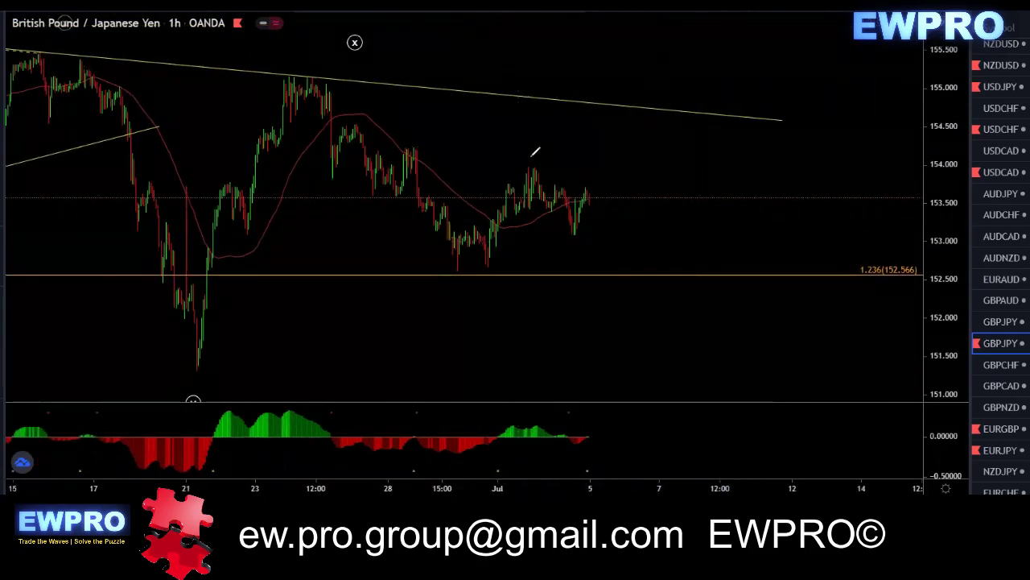
# Sketch a projected rise to about 154.4, a drop to about 152 and a rebound on the 1-hour chart, then clear it.
pyautogui.moveTo(529, 161); pyautogui.dragTo(588, 204)
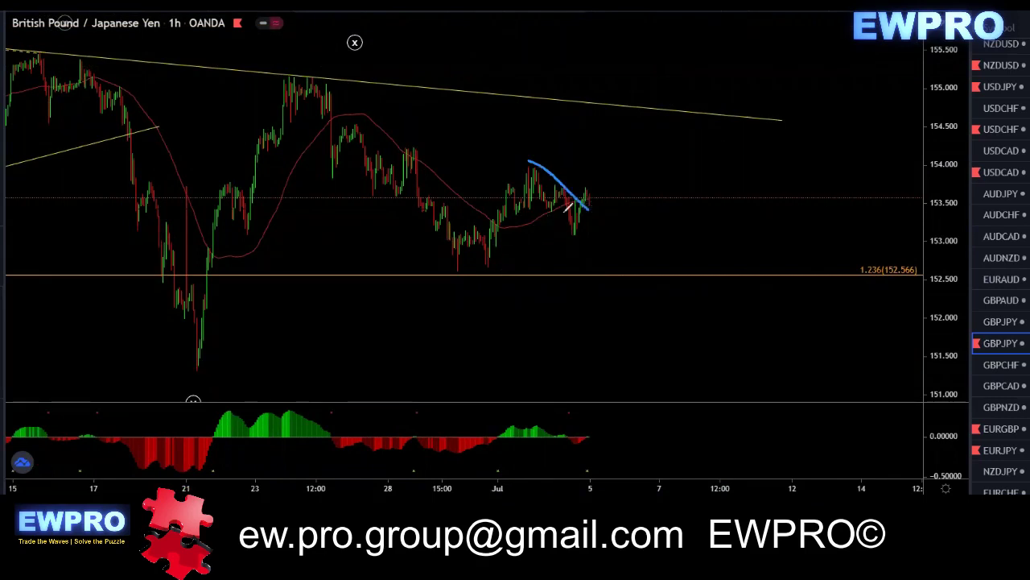
pyautogui.moveTo(453, 272)
pyautogui.mouseDown()
pyautogui.moveTo(527, 173)
pyautogui.moveTo(542, 177)
pyautogui.moveTo(578, 233)
pyautogui.moveTo(648, 133)
pyautogui.moveTo(665, 129)
pyautogui.mouseUp()
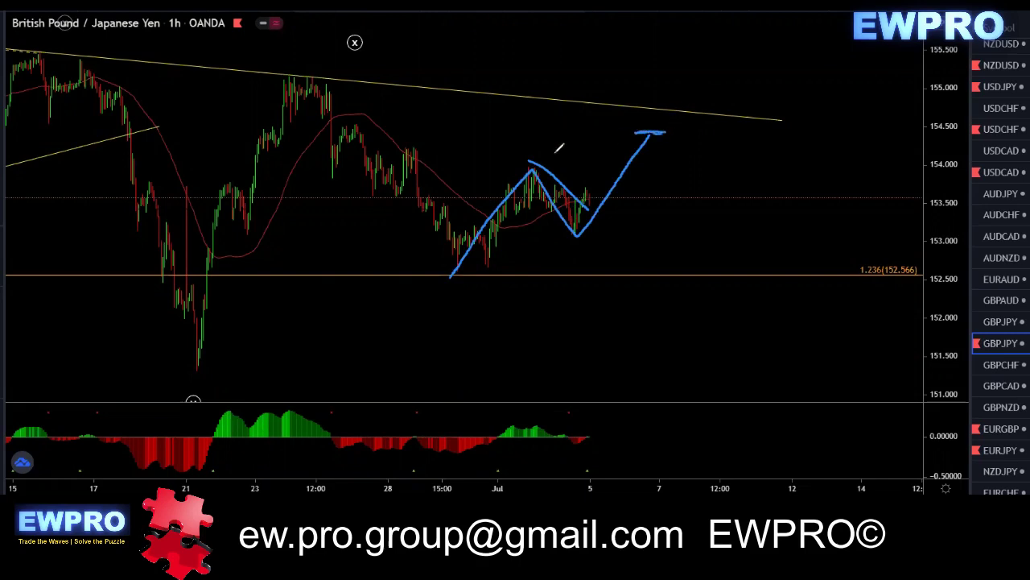
pyautogui.moveTo(305, 78)
pyautogui.mouseDown()
pyautogui.moveTo(394, 208)
pyautogui.moveTo(455, 266)
pyautogui.moveTo(658, 132)
pyautogui.moveTo(683, 202)
pyautogui.moveTo(756, 325)
pyautogui.mouseUp()
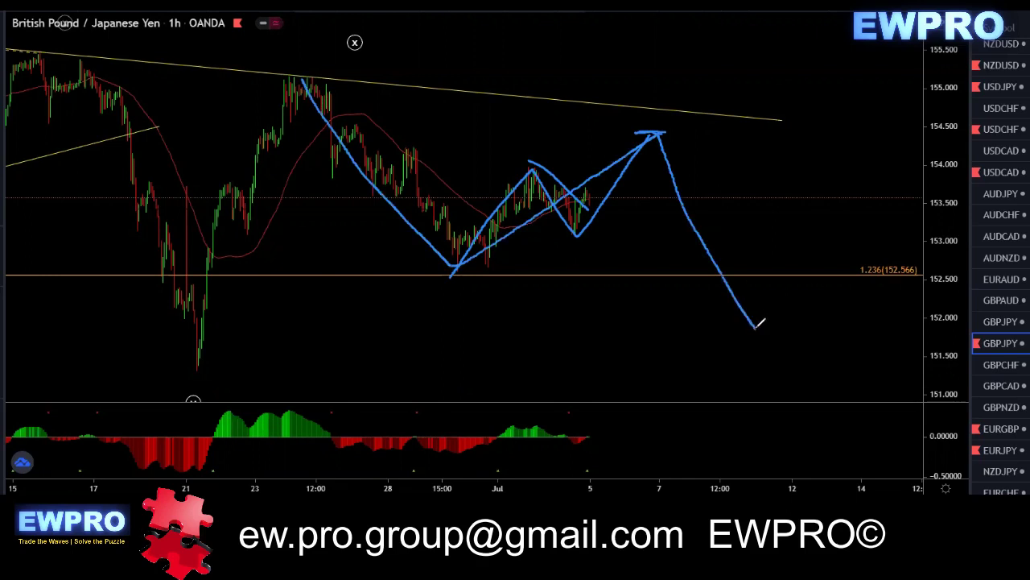
pyautogui.moveTo(188, 364)
pyautogui.mouseDown()
pyautogui.moveTo(216, 267)
pyautogui.moveTo(346, 121)
pyautogui.moveTo(690, 306)
pyautogui.moveTo(840, 145)
pyautogui.mouseUp()
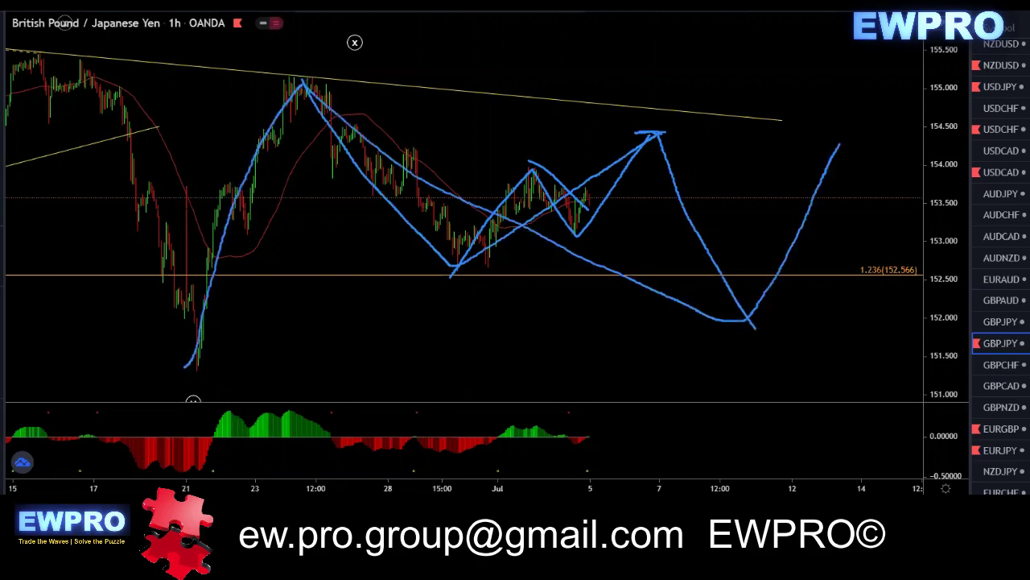
pyautogui.press('e')
# Mark the early-July resistance and mid-June high, sketch a bullish path through the descending trendline to above 155.5, and clear the markings.
pyautogui.moveTo(529, 161); pyautogui.dragTo(588, 196)
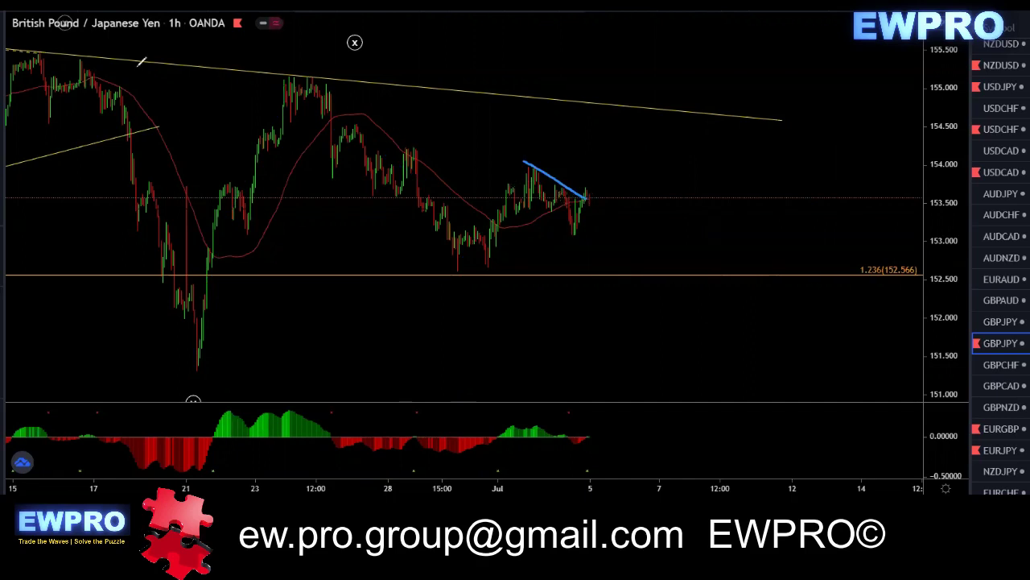
pyautogui.moveTo(28, 47); pyautogui.dragTo(64, 51)
pyautogui.moveTo(586, 200)
pyautogui.mouseDown()
pyautogui.moveTo(639, 134)
pyautogui.moveTo(624, 137)
pyautogui.moveTo(682, 44)
pyautogui.mouseUp()
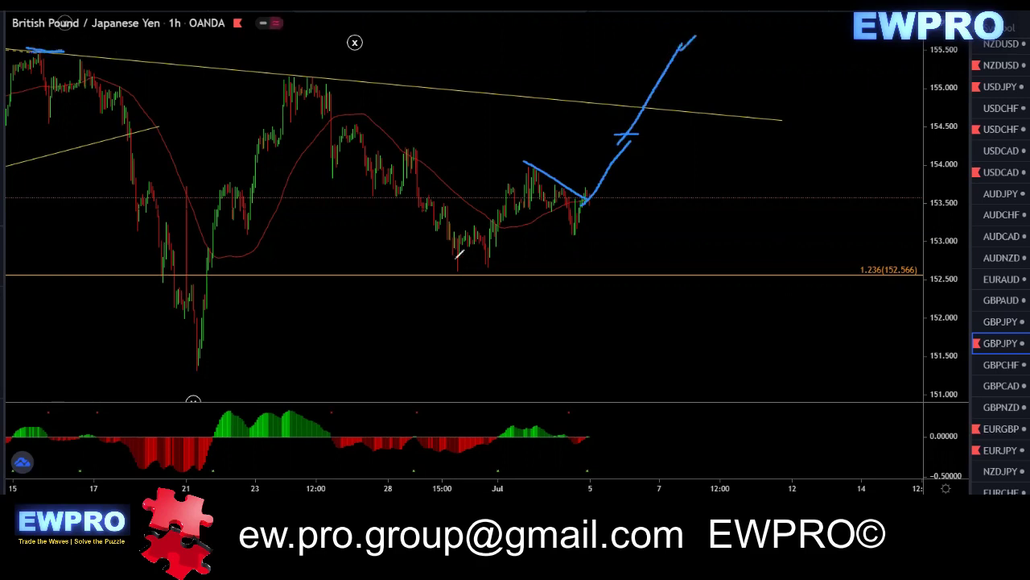
pyautogui.moveTo(456, 273)
pyautogui.mouseDown()
pyautogui.moveTo(567, 202)
pyautogui.moveTo(574, 229)
pyautogui.moveTo(697, 42)
pyautogui.moveTo(750, 63)
pyautogui.moveTo(805, 44)
pyautogui.moveTo(832, 16)
pyautogui.mouseUp()
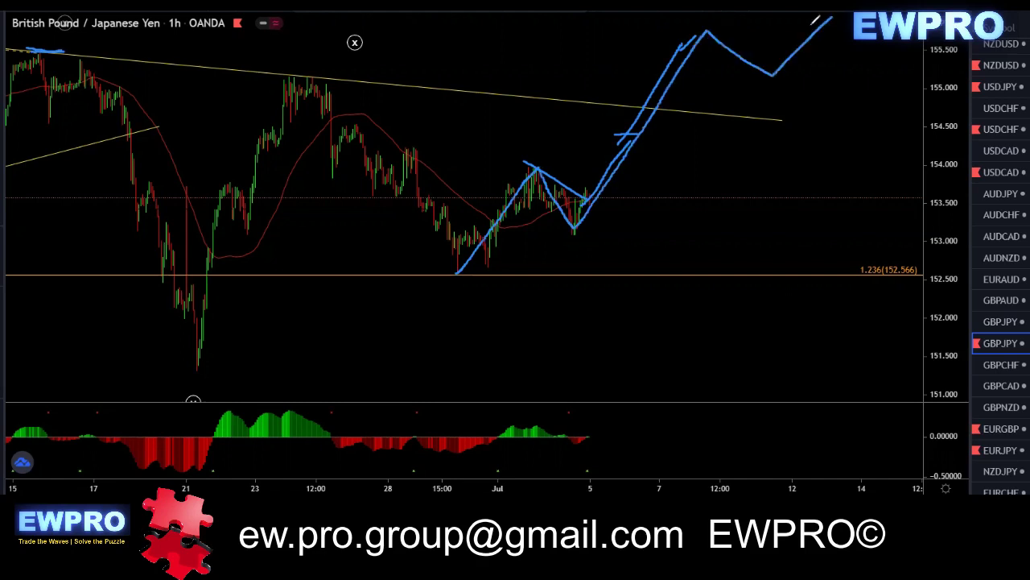
pyautogui.press('Escape')
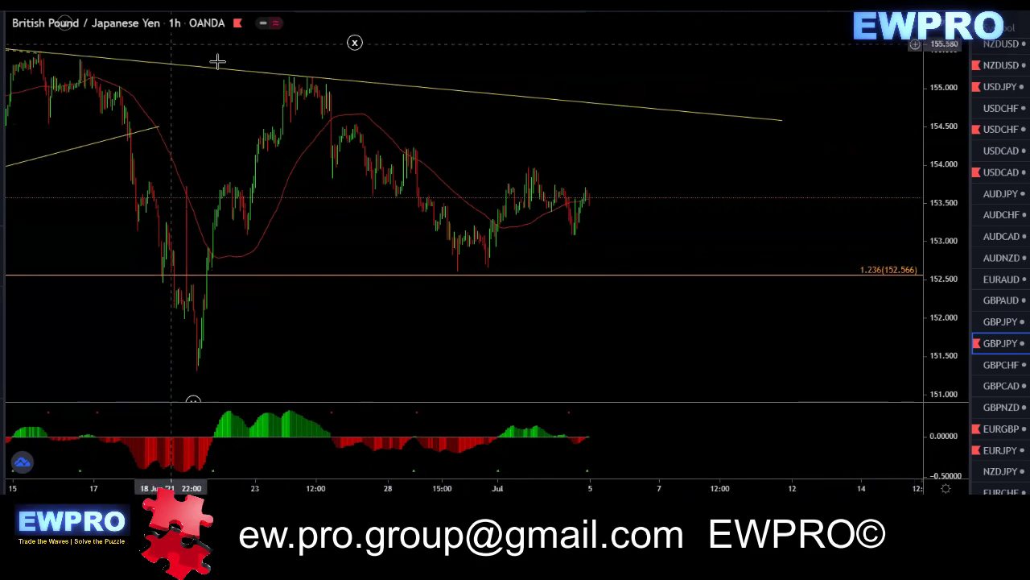
# Open the EURGBP chart on the daily timeframe and frame the price history from early 2020 with the wave B labels.
pyautogui.click(1001, 429)
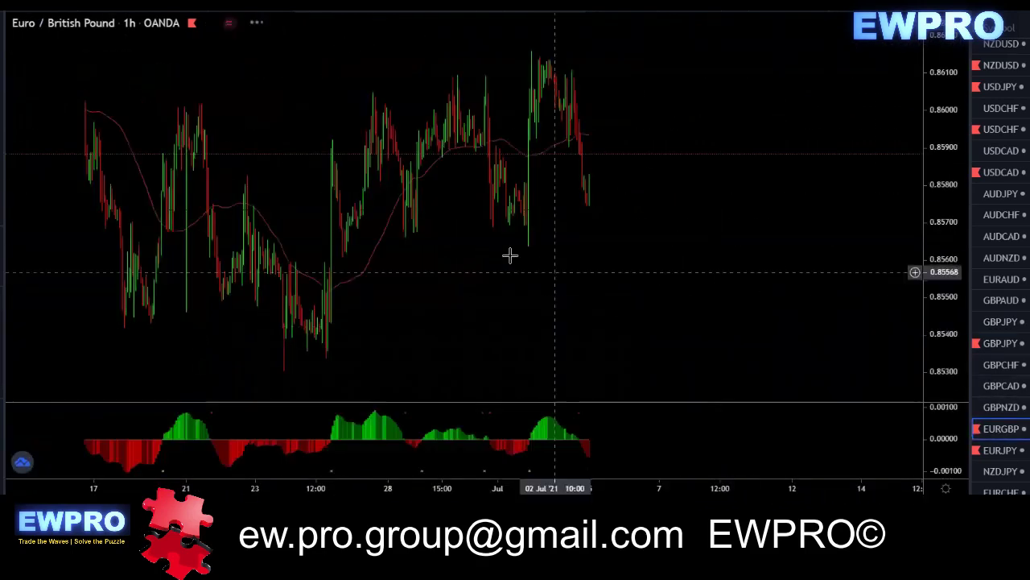
pyautogui.click(177, 4)
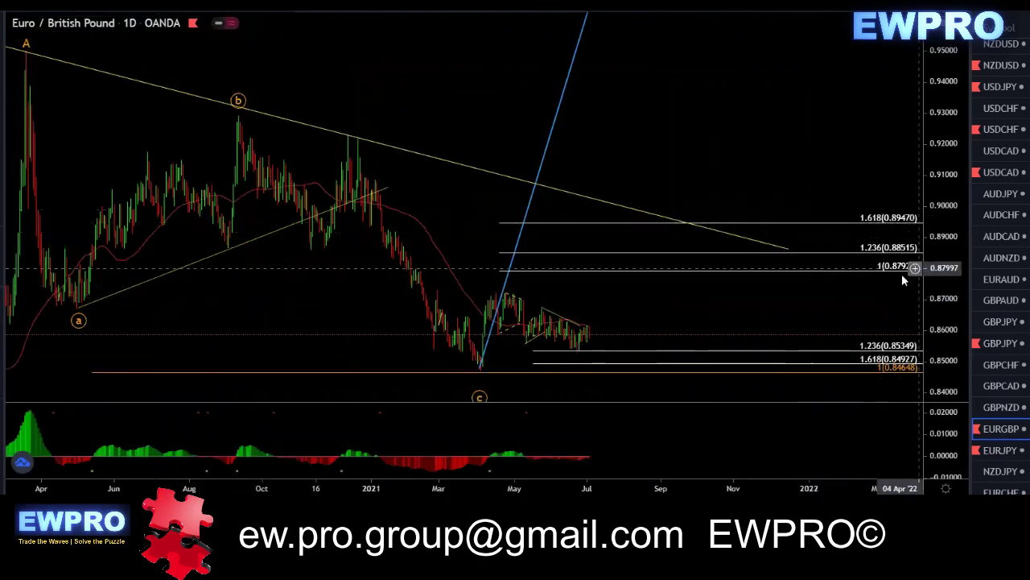
pyautogui.scroll(-3, 870, 289)
pyautogui.moveTo(942, 243); pyautogui.dragTo(940, 257)
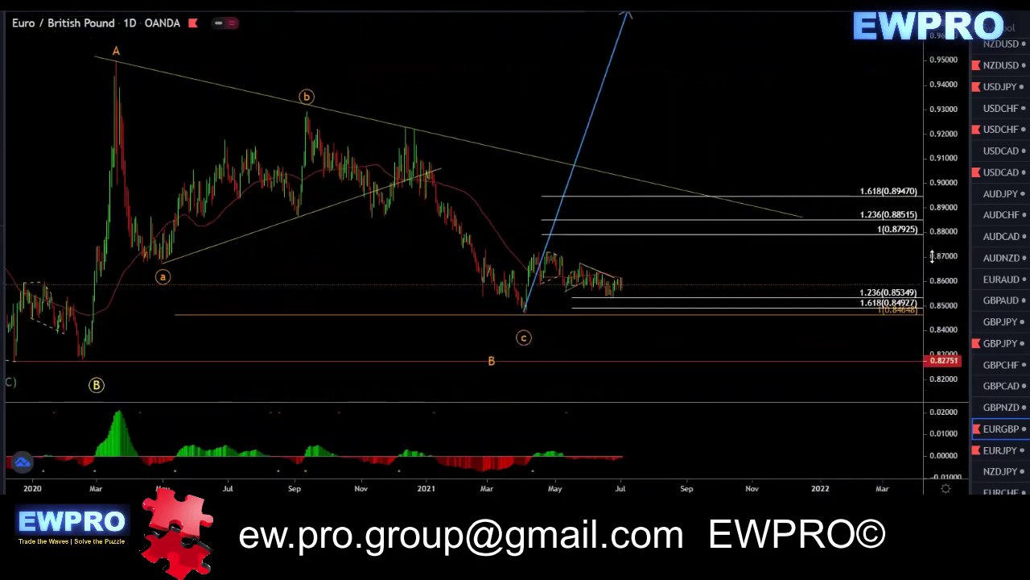
pyautogui.moveTo(805, 144); pyautogui.dragTo(794, 153)
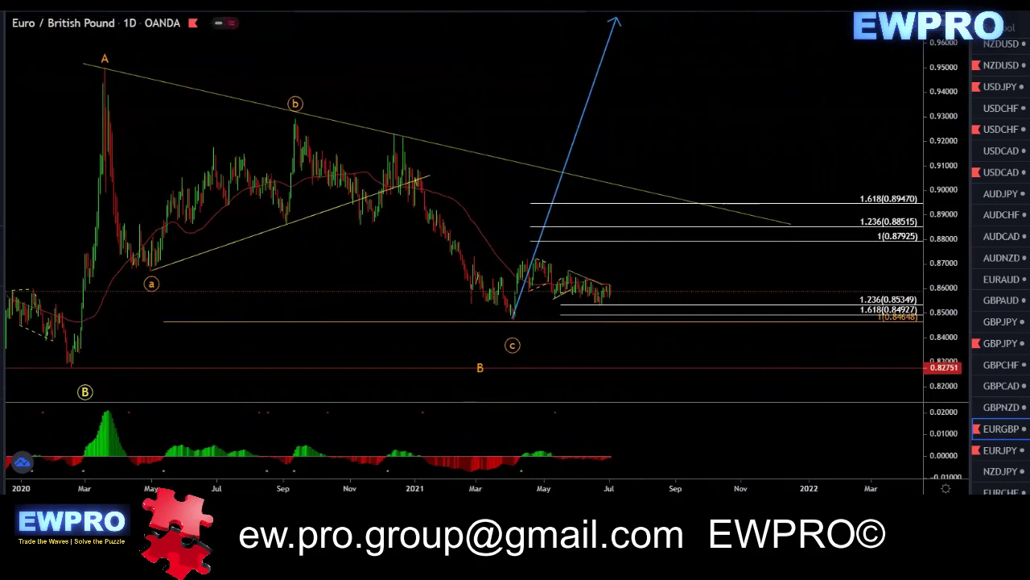
# Circle the consolidation after wave c, undo it, and sketch the larger wave path from the early-2020 low toward the blue arrow's tip.
pyautogui.moveTo(568, 248)
pyautogui.mouseDown()
pyautogui.moveTo(542, 244)
pyautogui.moveTo(513, 276)
pyautogui.moveTo(594, 313)
pyautogui.moveTo(617, 255)
pyautogui.moveTo(531, 243)
pyautogui.mouseUp()
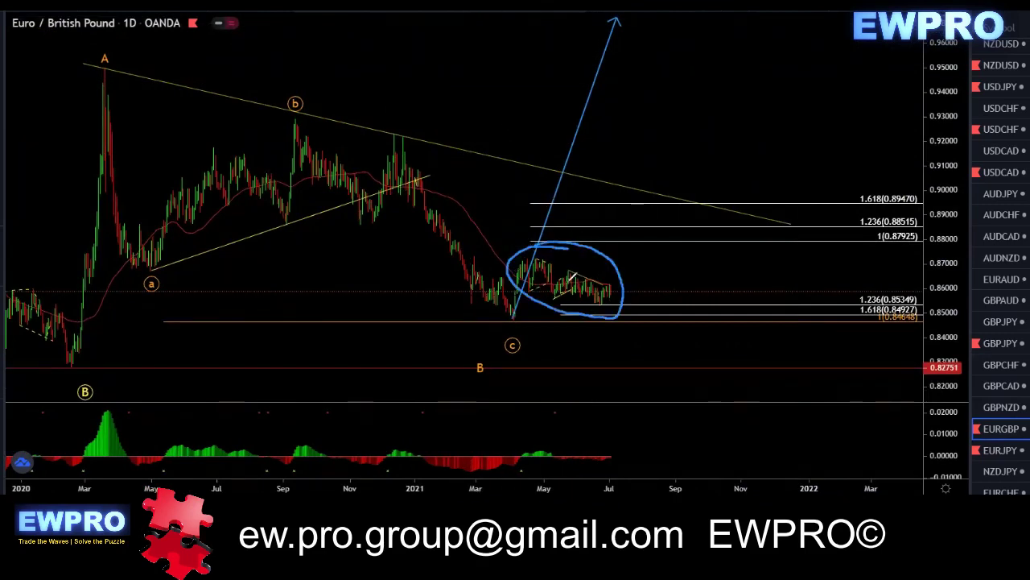
pyautogui.hotkey('ctrl', 'z')
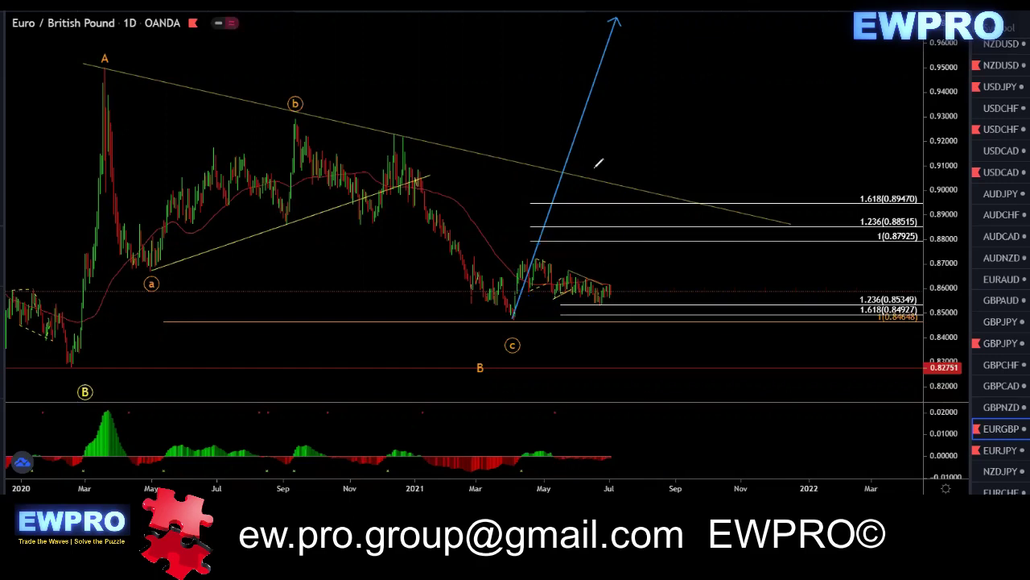
pyautogui.moveTo(73, 364)
pyautogui.mouseDown()
pyautogui.moveTo(120, 74)
pyautogui.moveTo(491, 321)
pyautogui.moveTo(605, 123)
pyautogui.moveTo(636, 47)
pyautogui.mouseUp()
pyautogui.moveTo(566, 249)
pyautogui.mouseDown()
pyautogui.moveTo(528, 278)
pyautogui.moveTo(558, 306)
pyautogui.moveTo(590, 258)
pyautogui.mouseUp()
# Switch EURGBP to the 4-hour timeframe and auto-fit the price scale to the visible candles.
pyautogui.click(241, 5)
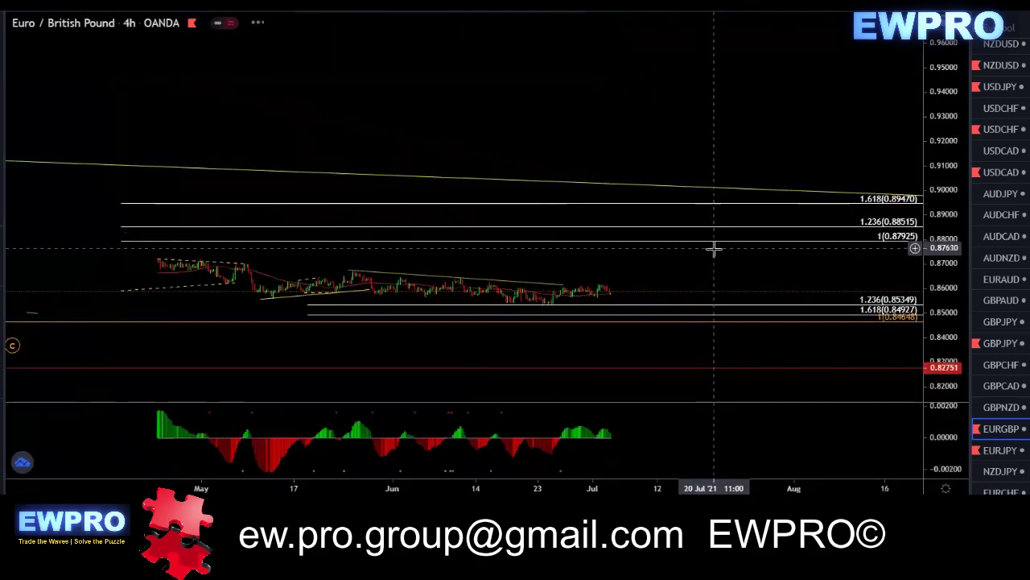
pyautogui.doubleClick(935, 322)
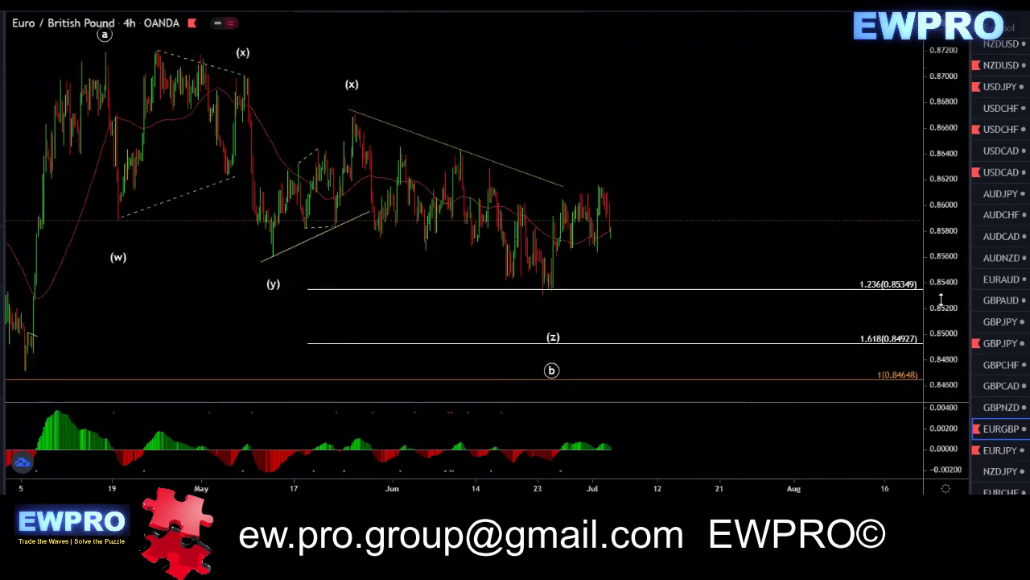
# Frame the EURGBP 4-hour waves since March, sketch the decline from the last (x) high to the 1.236 level, and clear the markings.
pyautogui.scroll(-3, 853, 269)
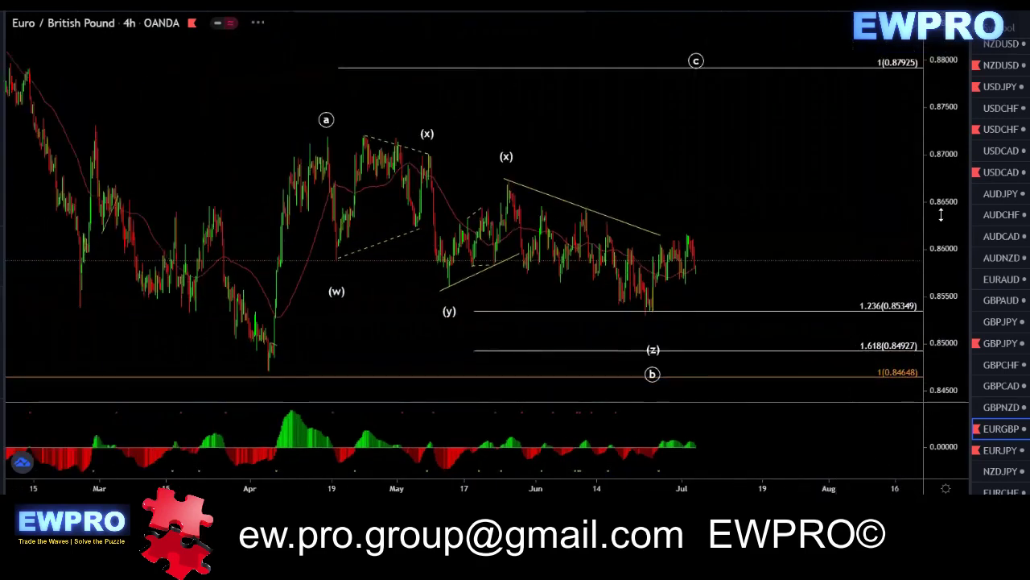
pyautogui.moveTo(763, 213); pyautogui.dragTo(719, 208)
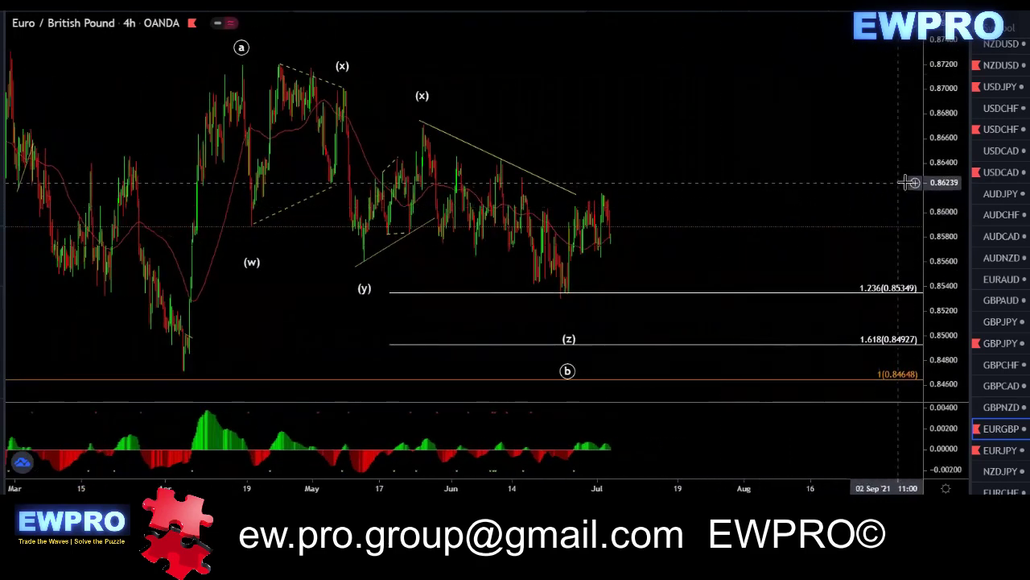
pyautogui.moveTo(934, 194); pyautogui.dragTo(933, 204)
pyautogui.moveTo(838, 191); pyautogui.dragTo(810, 187)
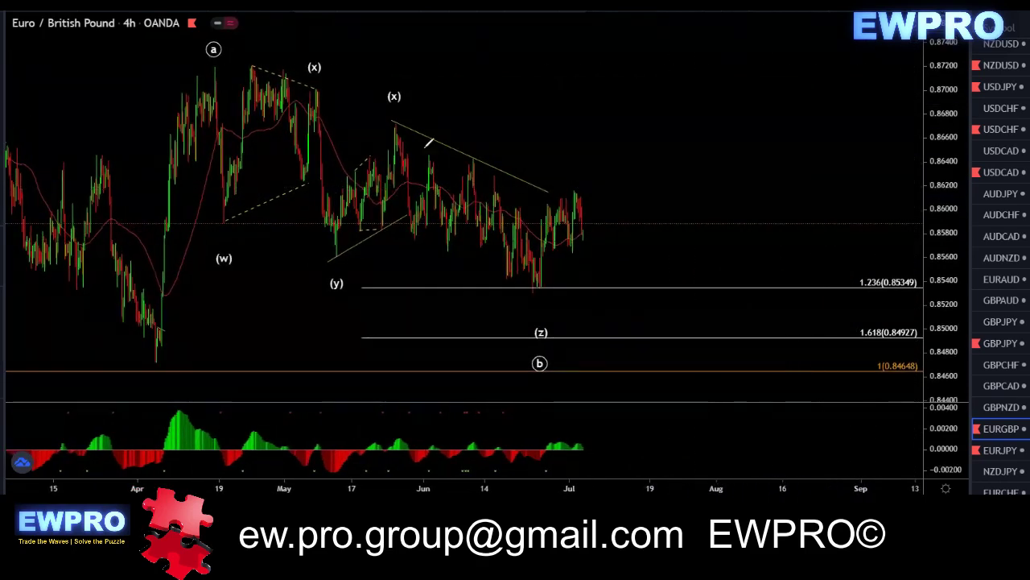
pyautogui.moveTo(390, 120)
pyautogui.mouseDown()
pyautogui.moveTo(495, 221)
pyautogui.moveTo(542, 286)
pyautogui.mouseUp()
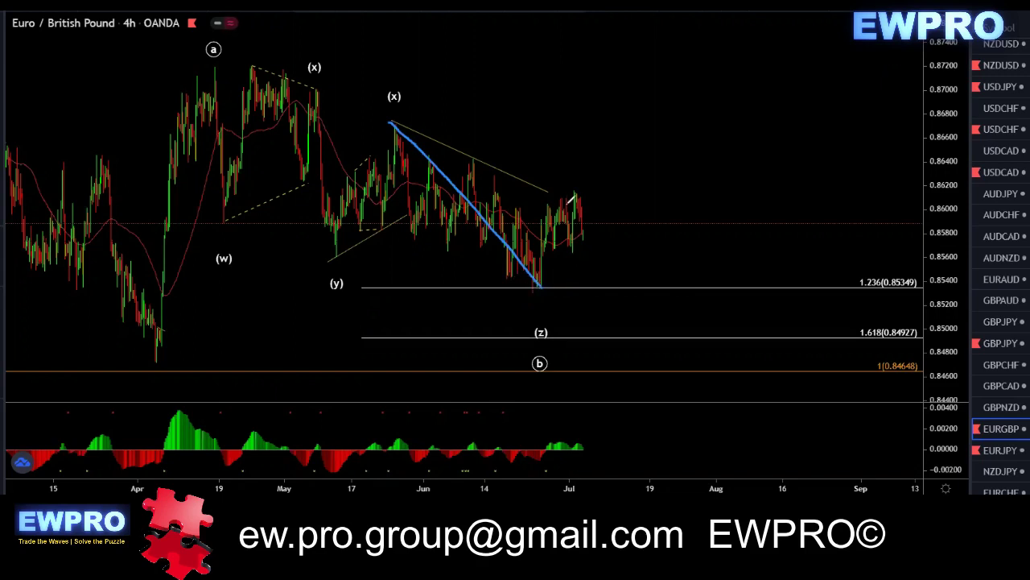
pyautogui.moveTo(561, 204); pyautogui.dragTo(571, 282)
pyautogui.press('Delete')
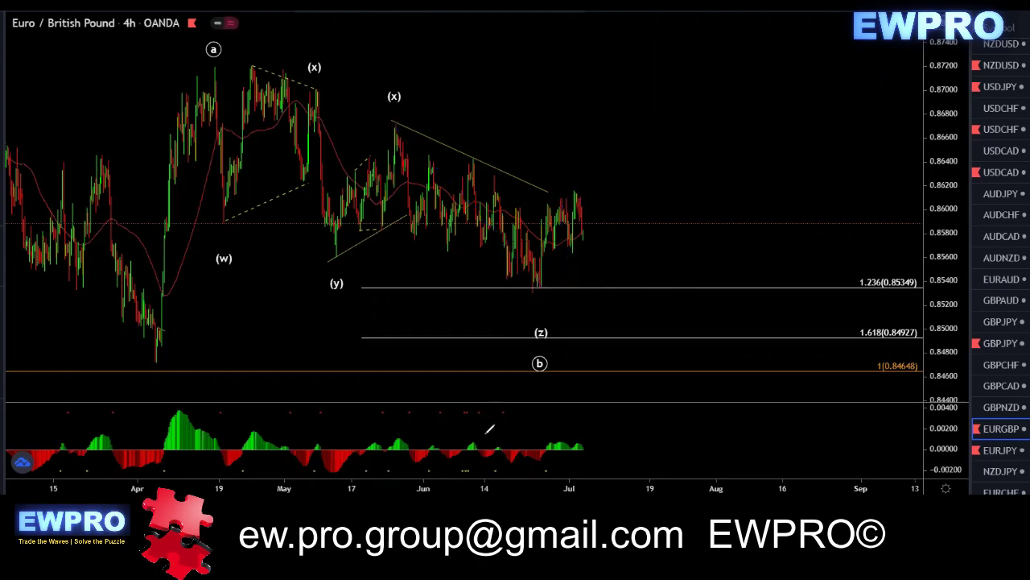
# Mark the oscillator peaks and mid-June high, sketch the rise from the late-June low toward 0.870, and clear the sketch.
pyautogui.moveTo(495, 448); pyautogui.dragTo(576, 435)
pyautogui.moveTo(487, 174); pyautogui.dragTo(502, 174)
pyautogui.moveTo(541, 291); pyautogui.dragTo(579, 188)
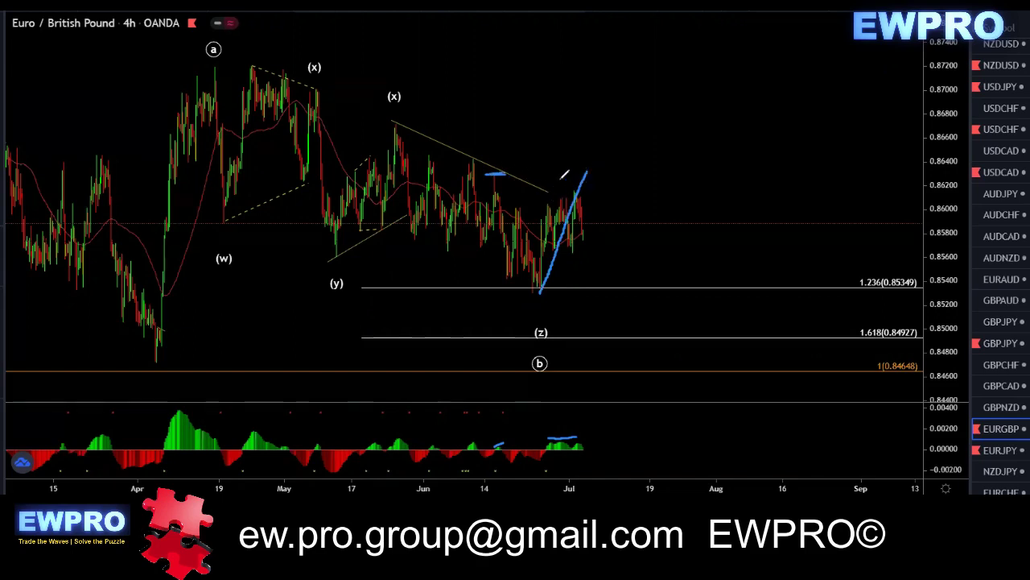
pyautogui.moveTo(528, 185); pyautogui.dragTo(600, 224)
pyautogui.moveTo(586, 173)
pyautogui.mouseDown()
pyautogui.moveTo(590, 192)
pyautogui.moveTo(597, 184)
pyautogui.moveTo(628, 196)
pyautogui.moveTo(621, 210)
pyautogui.moveTo(669, 91)
pyautogui.mouseUp()
pyautogui.press('e')
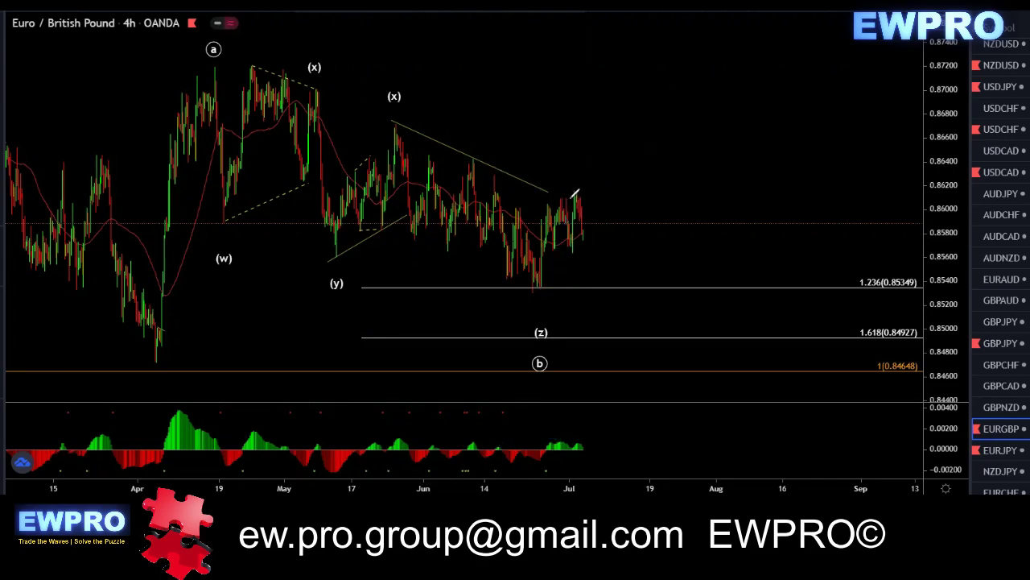
# Sketch a drop below the 1.236 level, number the waves 1 to 5 from the last (x) high, and clear the markings.
pyautogui.moveTo(571, 199); pyautogui.dragTo(592, 309)
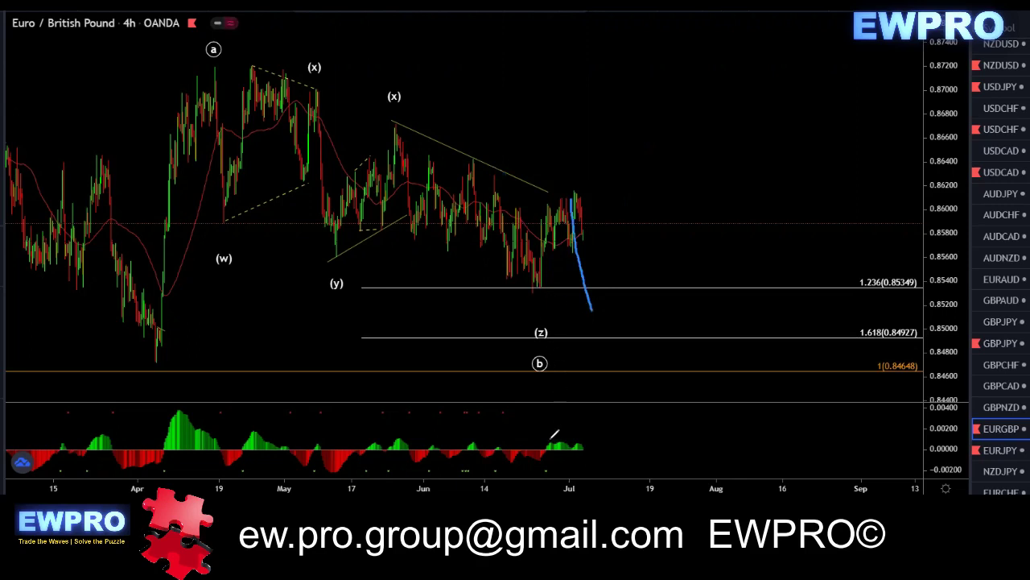
pyautogui.moveTo(448, 256); pyautogui.dragTo(441, 274)
pyautogui.moveTo(485, 151); pyautogui.dragTo(500, 163)
pyautogui.moveTo(499, 282); pyautogui.dragTo(508, 291)
pyautogui.moveTo(553, 183); pyautogui.dragTo(551, 193)
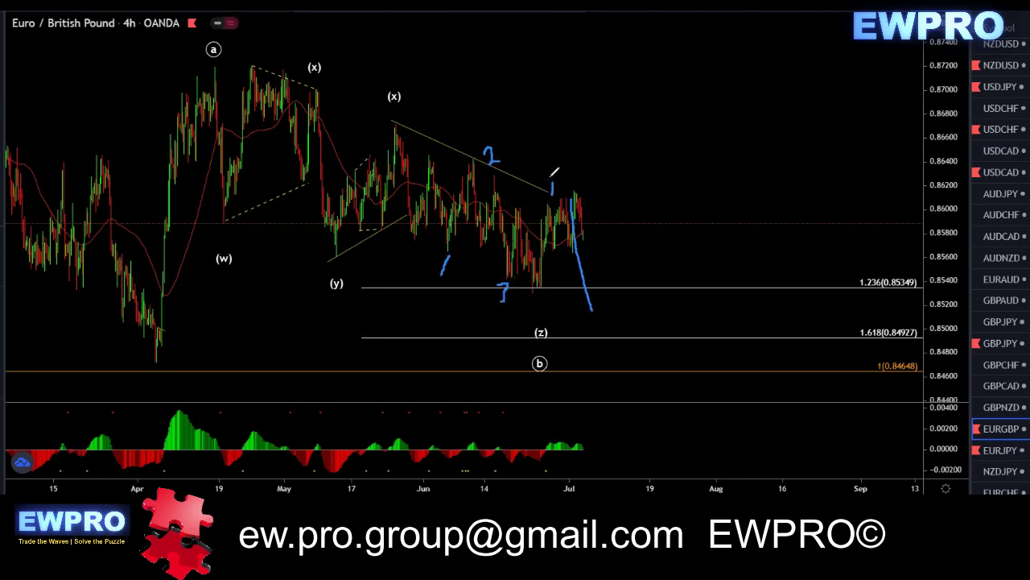
pyautogui.moveTo(586, 293); pyautogui.dragTo(585, 308)
pyautogui.moveTo(397, 128); pyautogui.dragTo(580, 288)
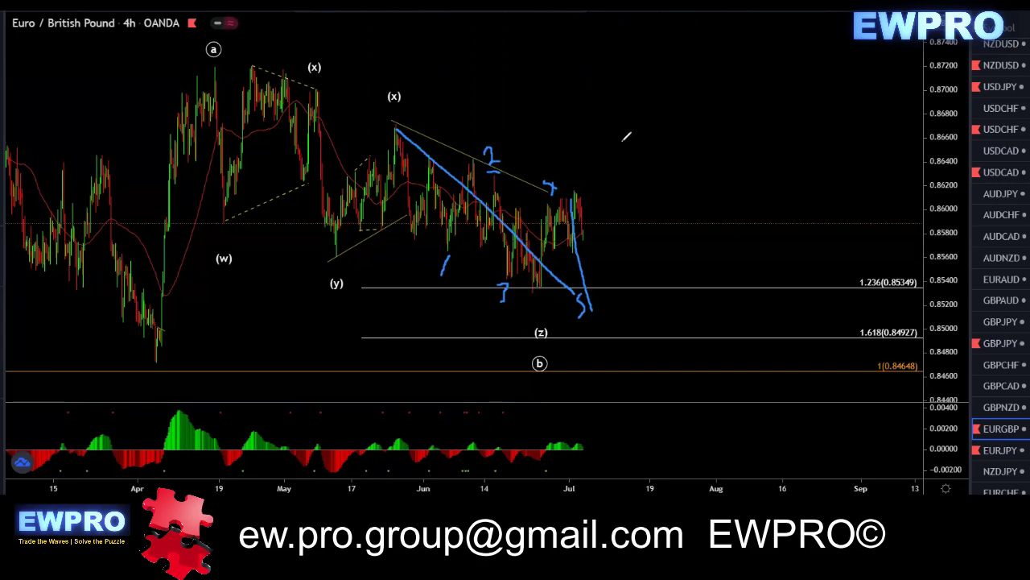
pyautogui.press('Escape')
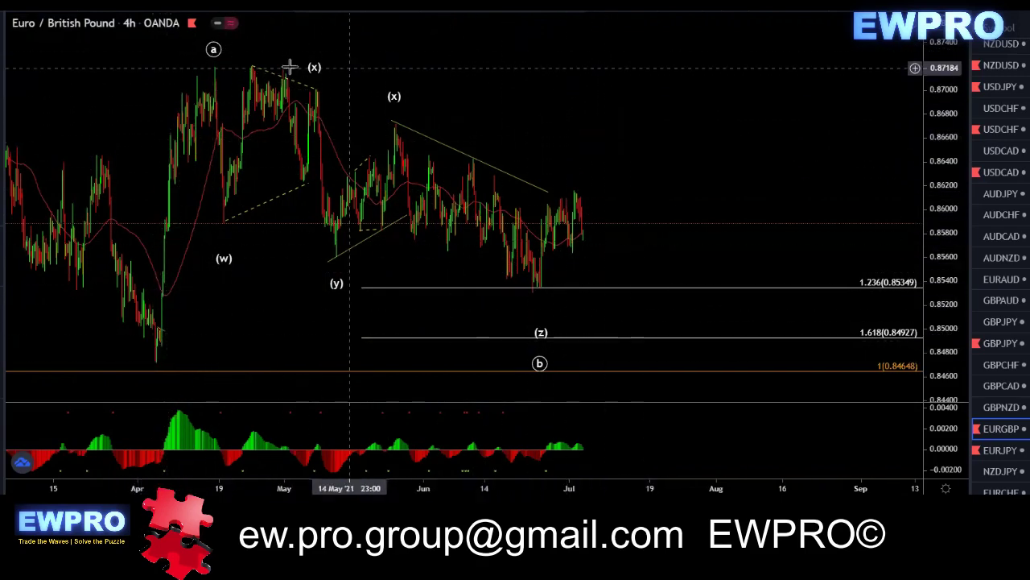
# Switch EURGBP to the 1-hour timeframe and auto-fit the price scale to the visible candles.
pyautogui.moveTo(684, 230); pyautogui.dragTo(706, 198)
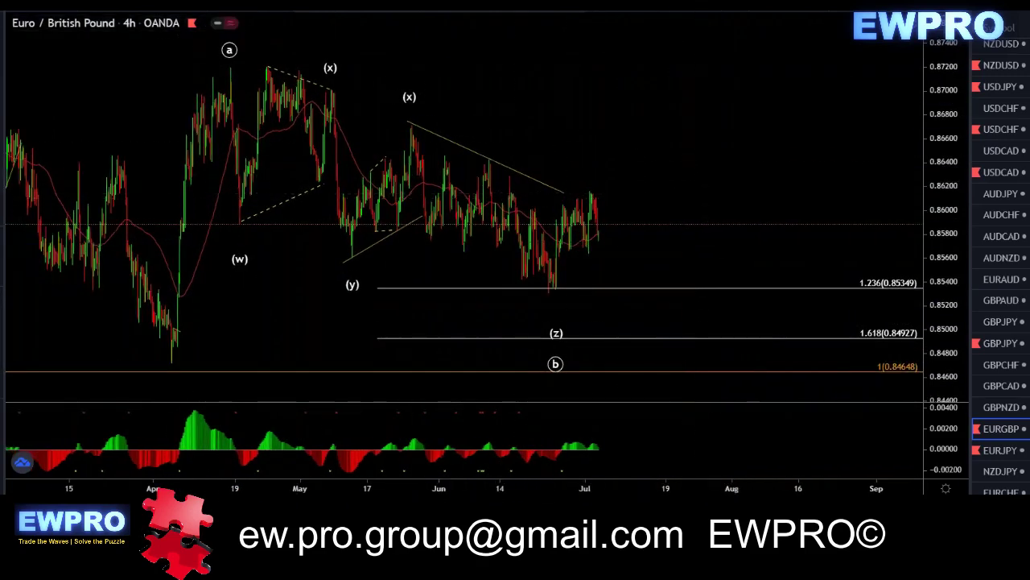
pyautogui.click(89, 4)
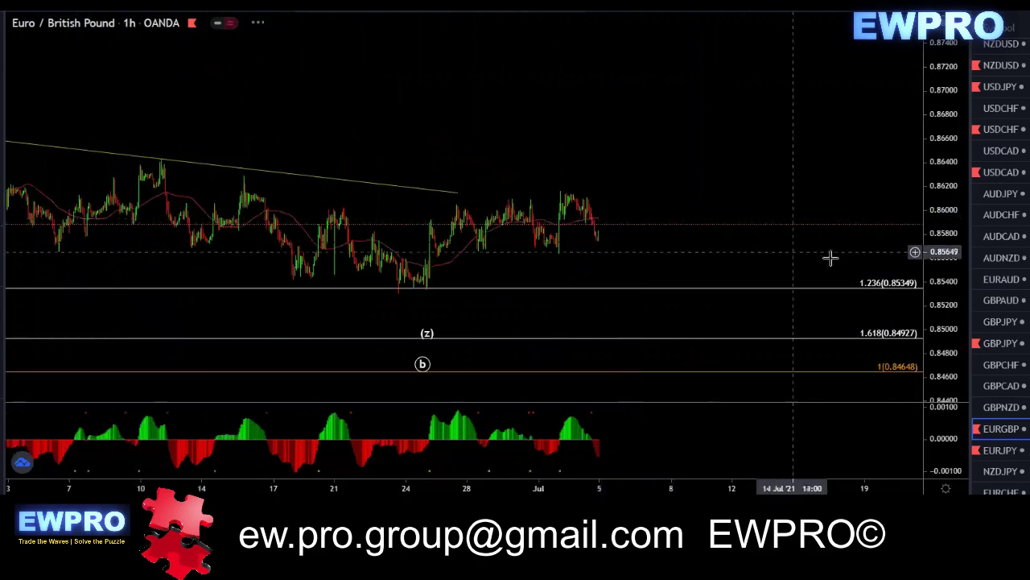
pyautogui.doubleClick(932, 257)
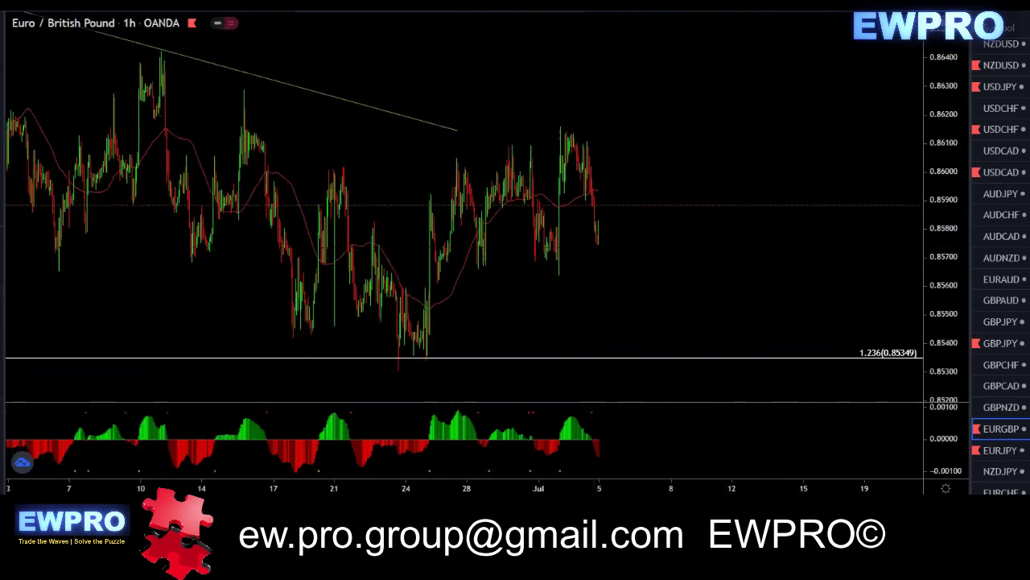
# Sketch a support line under the late-June and early-July lows, mark the oscillator peaks, and outline the consolidation between them.
pyautogui.moveTo(401, 387); pyautogui.dragTo(644, 194)
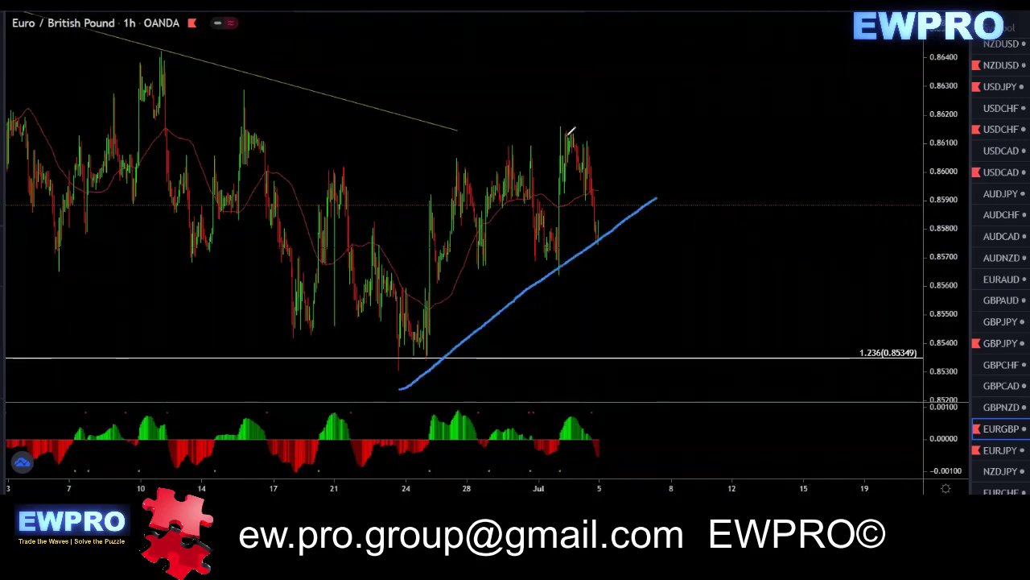
pyautogui.moveTo(502, 143); pyautogui.dragTo(536, 144)
pyautogui.moveTo(454, 409); pyautogui.dragTo(474, 409)
pyautogui.moveTo(544, 411); pyautogui.dragTo(574, 411)
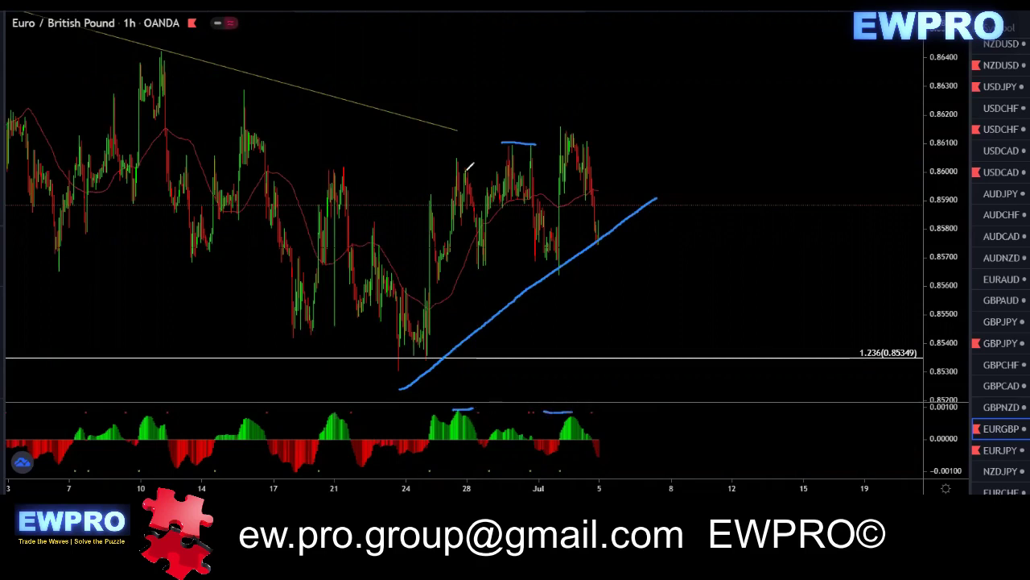
pyautogui.moveTo(451, 159); pyautogui.dragTo(504, 144)
pyautogui.moveTo(478, 263); pyautogui.dragTo(547, 278)
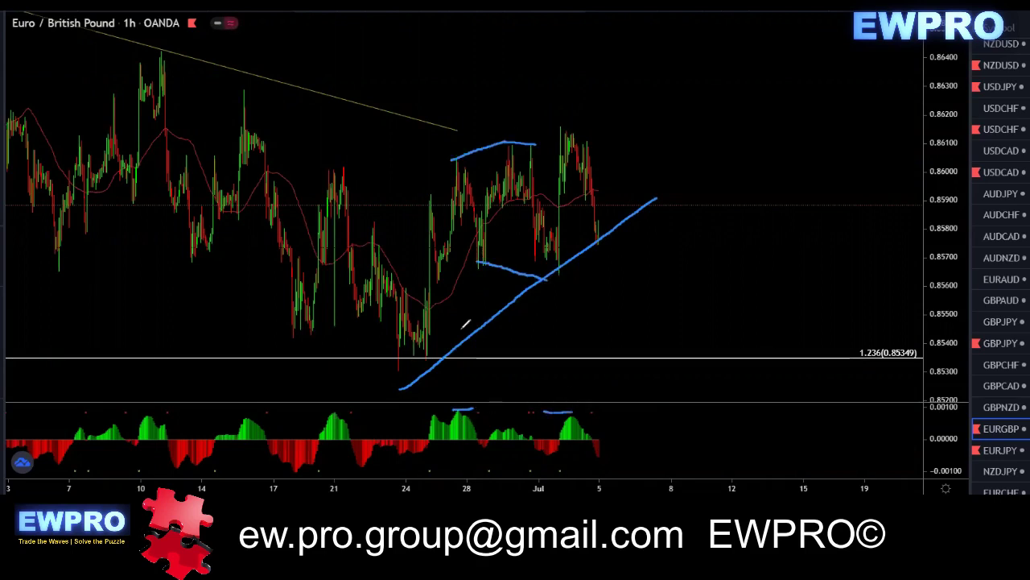
# Sketch the zigzag from the June low, a small correction and a drop below the 1.236 level, mark that low, and clear the markings.
pyautogui.moveTo(395, 372)
pyautogui.mouseDown()
pyautogui.moveTo(435, 265)
pyautogui.moveTo(578, 200)
pyautogui.moveTo(593, 127)
pyautogui.moveTo(609, 240)
pyautogui.moveTo(650, 213)
pyautogui.mouseUp()
pyautogui.moveTo(606, 249)
pyautogui.mouseDown()
pyautogui.moveTo(655, 224)
pyautogui.moveTo(654, 211)
pyautogui.moveTo(695, 360)
pyautogui.mouseUp()
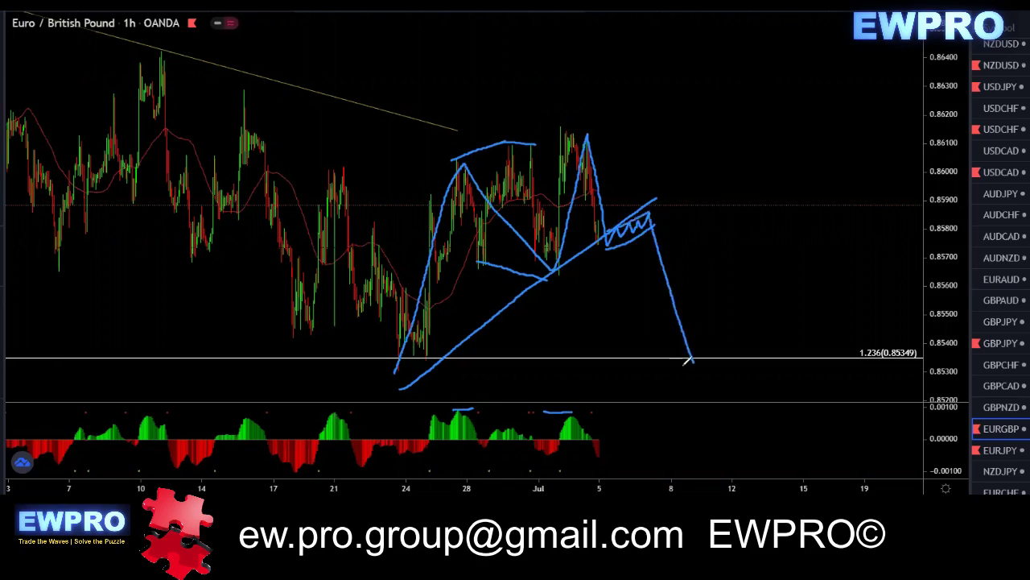
pyautogui.moveTo(696, 365); pyautogui.dragTo(703, 389)
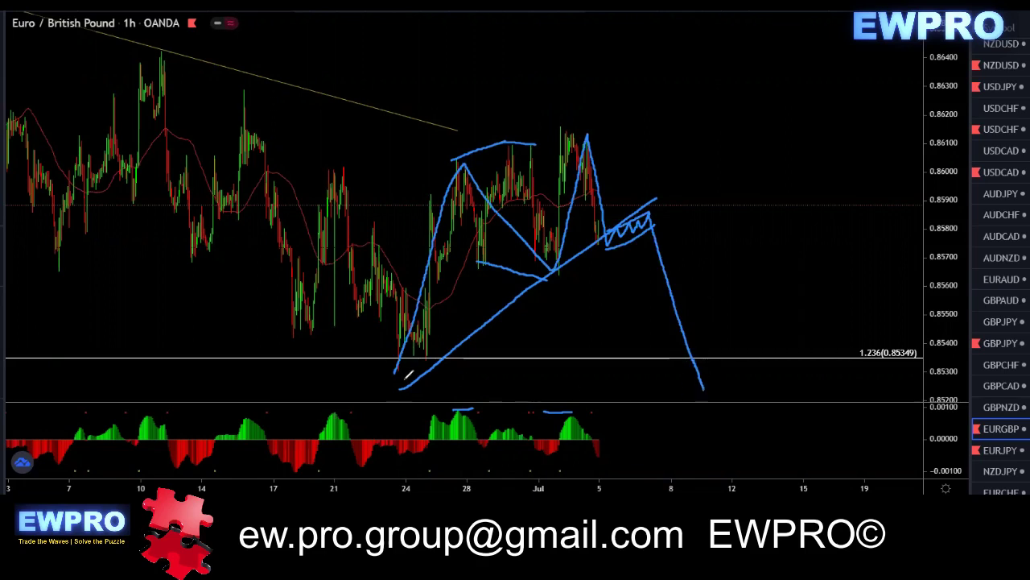
pyautogui.moveTo(378, 374); pyautogui.dragTo(420, 375)
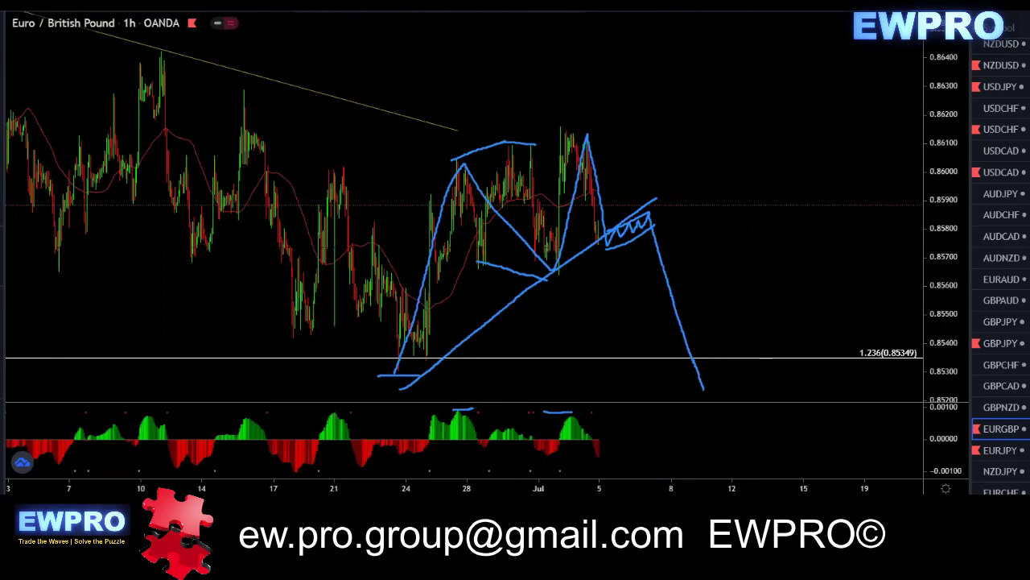
pyautogui.press('Escape')
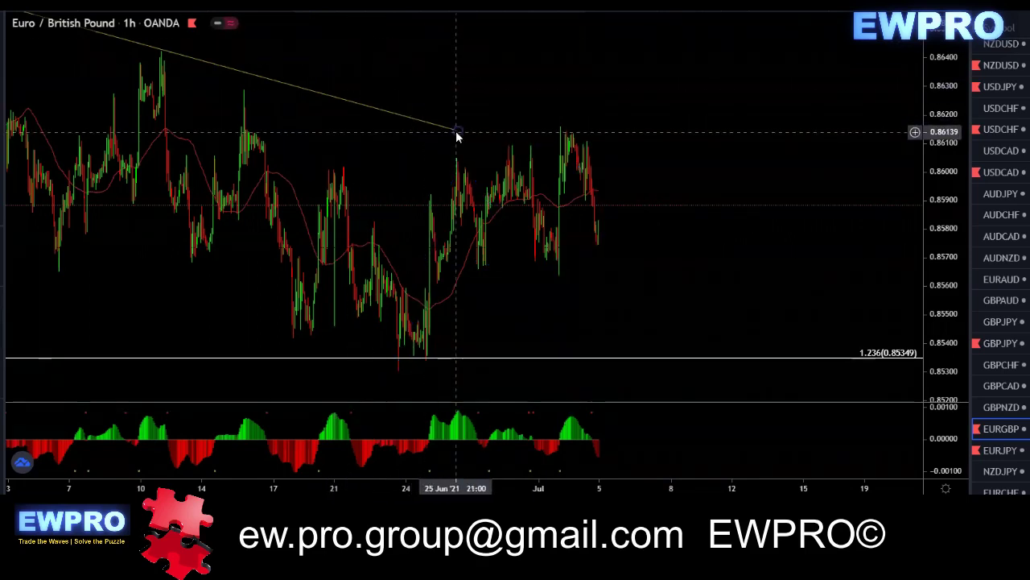
# Extend the descending yellow trendline to about 15 July, sketch a bullish breakout path to about 0.864, and clear the sketch.
pyautogui.moveTo(457, 133); pyautogui.dragTo(810, 183)
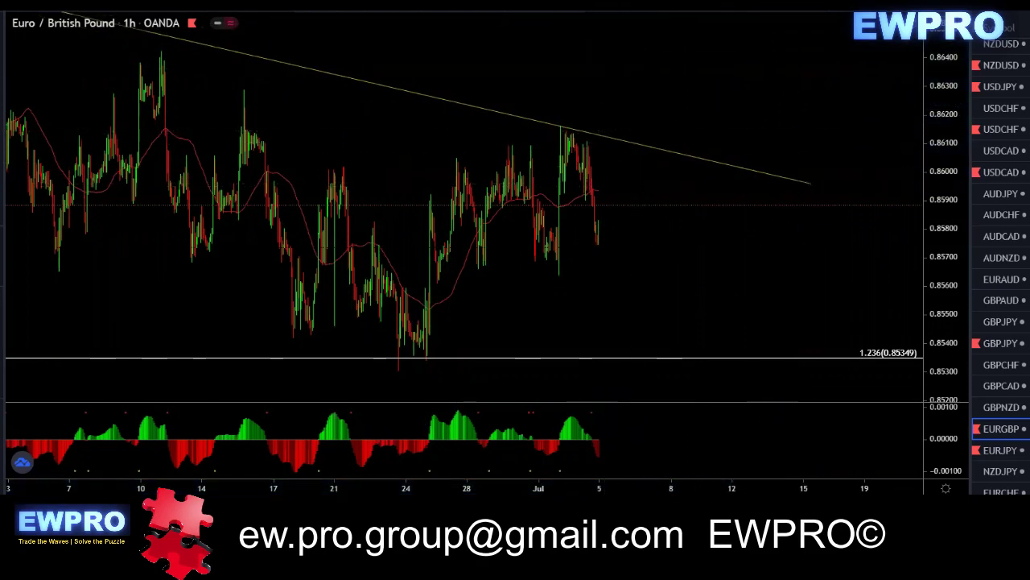
pyautogui.moveTo(566, 129)
pyautogui.mouseDown()
pyautogui.moveTo(663, 364)
pyautogui.moveTo(740, 209)
pyautogui.mouseUp()
pyautogui.moveTo(775, 148)
pyautogui.mouseDown()
pyautogui.moveTo(793, 122)
pyautogui.moveTo(855, 143)
pyautogui.mouseUp()
pyautogui.moveTo(785, 118); pyautogui.dragTo(847, 133)
pyautogui.moveTo(781, 142)
pyautogui.mouseDown()
pyautogui.moveTo(850, 158)
pyautogui.moveTo(879, 47)
pyautogui.mouseUp()
pyautogui.press('Escape')
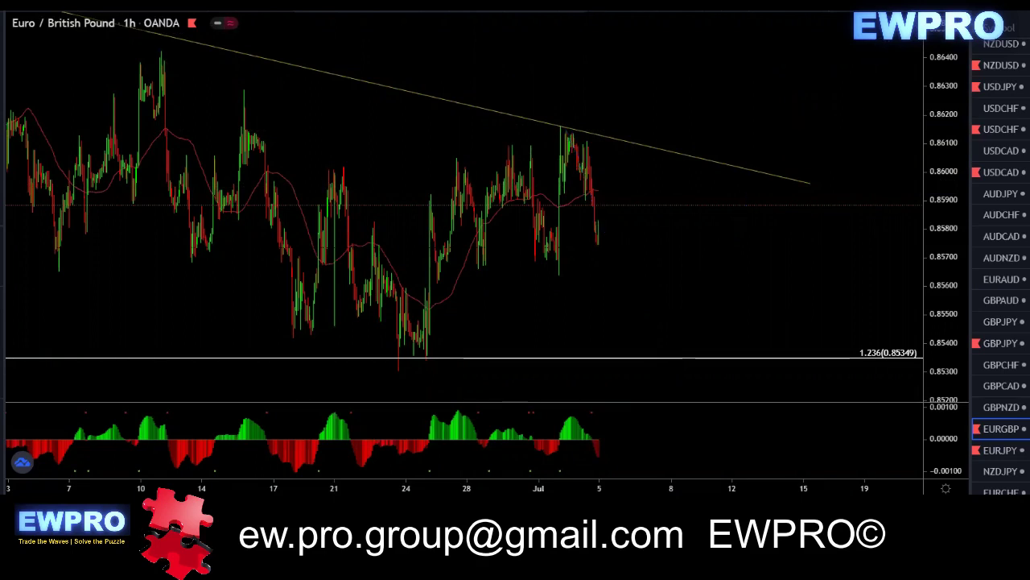
# Open the EURJPY chart on the daily timeframe and frame the price history from late 2019 with the A, B and C labels.
pyautogui.scroll(-2, 995, 366)
pyautogui.click(999, 372)
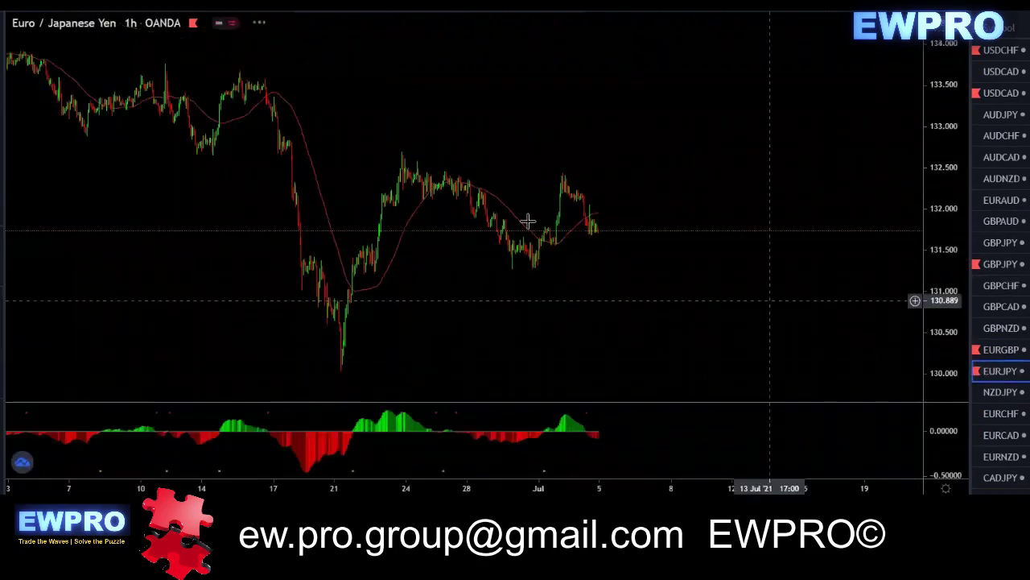
pyautogui.click(211, 4)
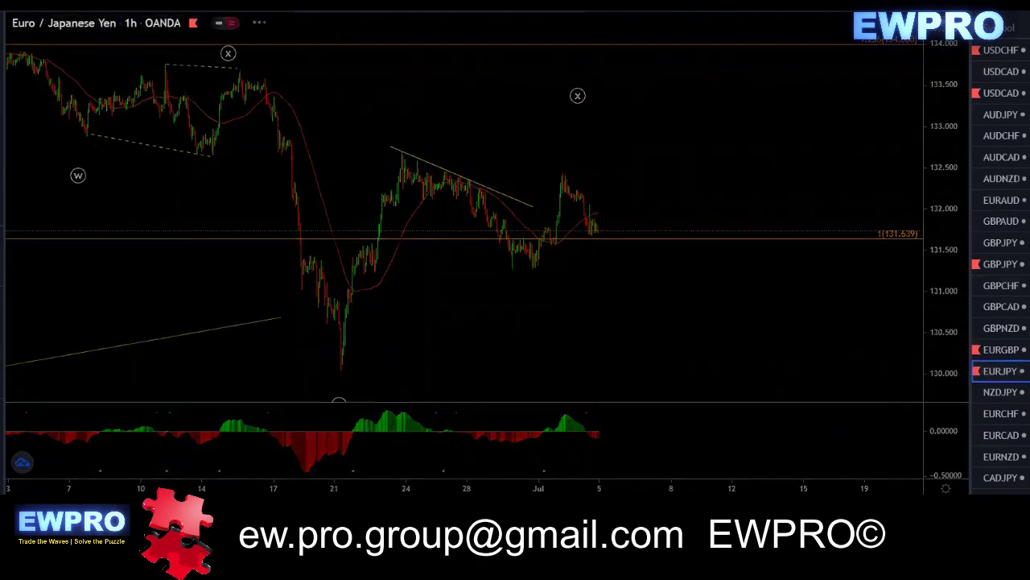
pyautogui.scroll(1, 634, 249)
pyautogui.scroll(3, 644, 262)
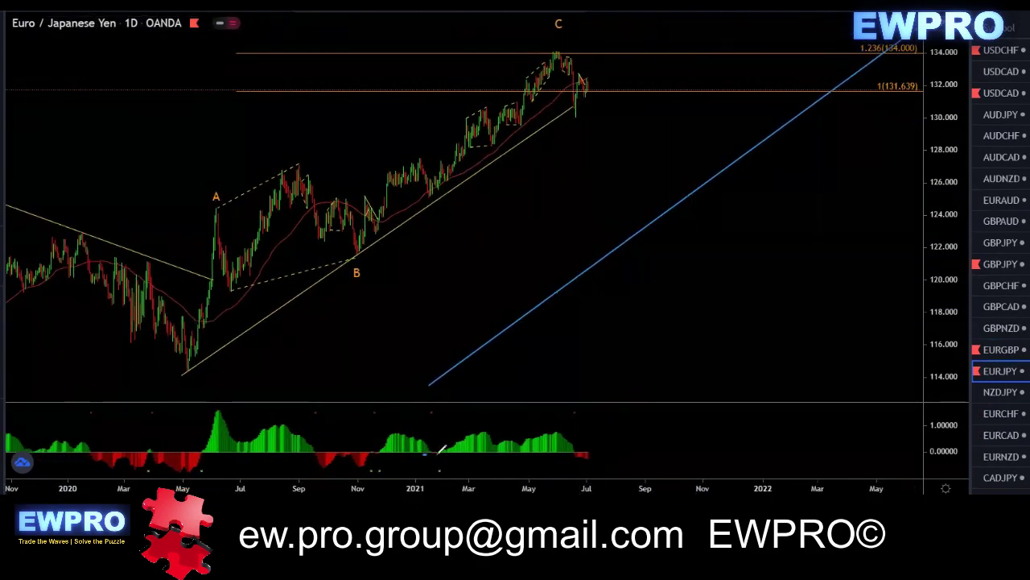
# Underline the oscillator dips and the November, January and June lows, sketch a rise to the 1.236 level, and clear the markings.
pyautogui.moveTo(582, 455); pyautogui.dragTo(568, 457)
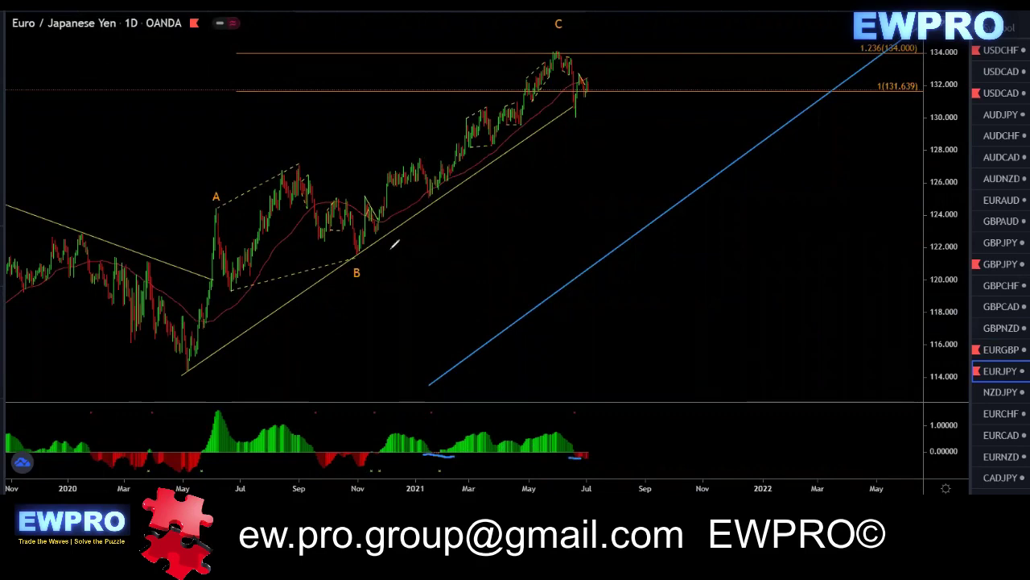
pyautogui.moveTo(340, 256); pyautogui.dragTo(361, 256)
pyautogui.moveTo(413, 197); pyautogui.dragTo(443, 197)
pyautogui.moveTo(551, 117); pyautogui.dragTo(578, 116)
pyautogui.moveTo(585, 95); pyautogui.dragTo(604, 51)
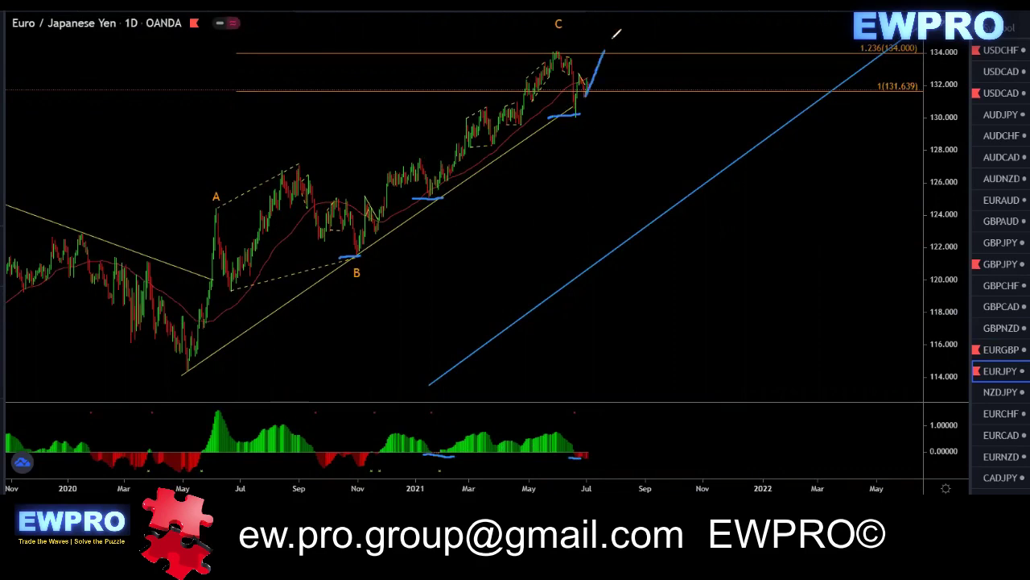
pyautogui.press('Escape')
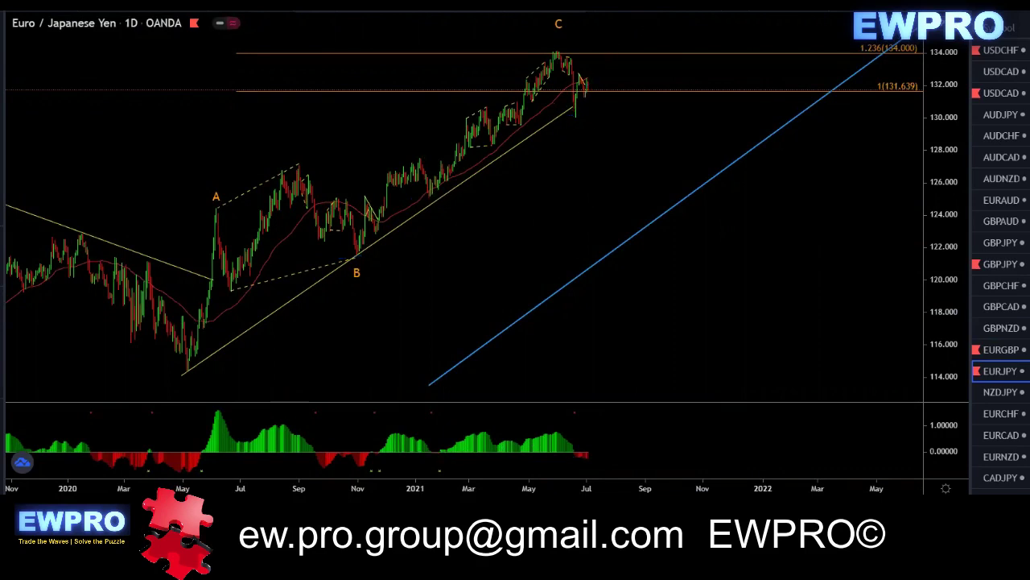
# Switch EURJPY to the 4-hour timeframe and frame the wave labels from mid-April to early July.
pyautogui.click(241, 5)
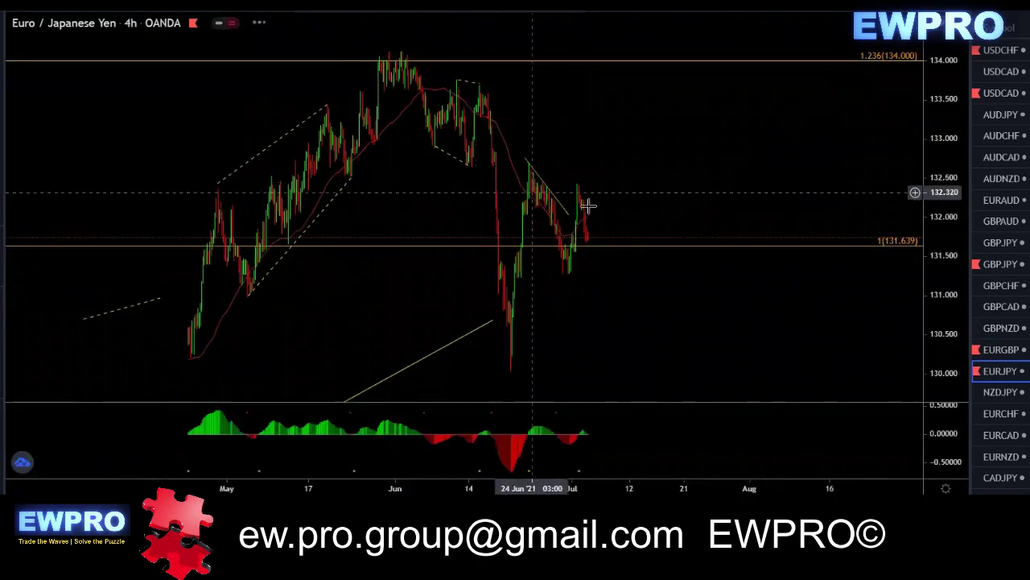
pyautogui.scroll(1, 690, 254)
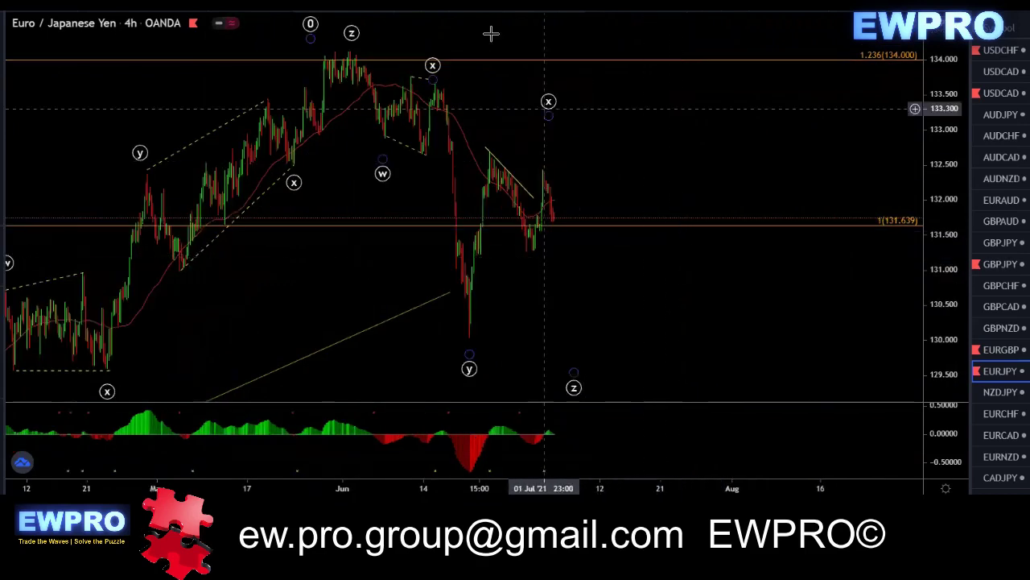
# Mark the rebound from wave y and the oscillator peaks, sketch the decline from the late-June high, and clear the markings.
pyautogui.moveTo(465, 336); pyautogui.dragTo(480, 294)
pyautogui.moveTo(481, 151); pyautogui.dragTo(495, 150)
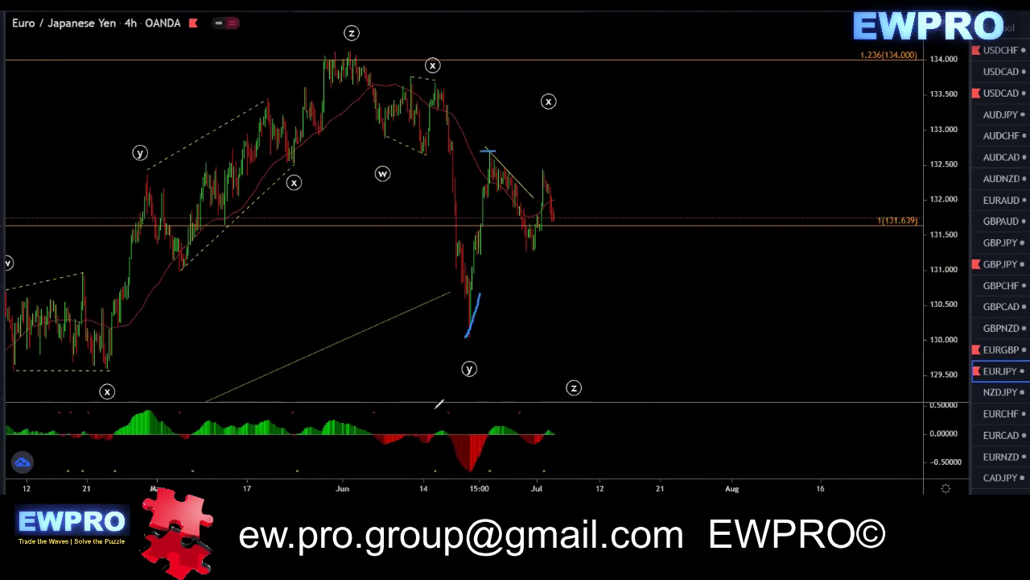
pyautogui.moveTo(433, 429); pyautogui.dragTo(513, 420)
pyautogui.moveTo(484, 149); pyautogui.dragTo(536, 239)
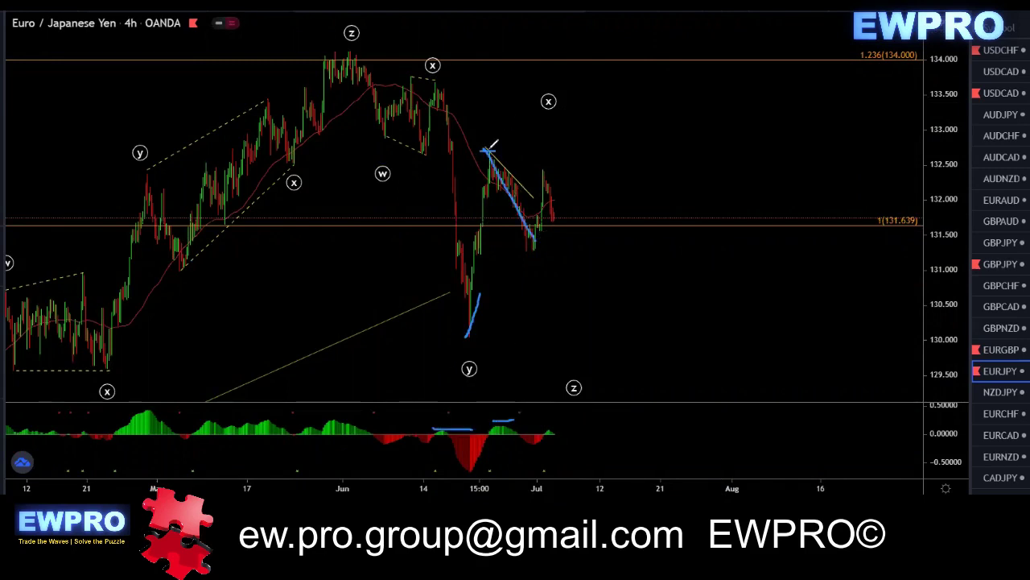
pyautogui.press('e')
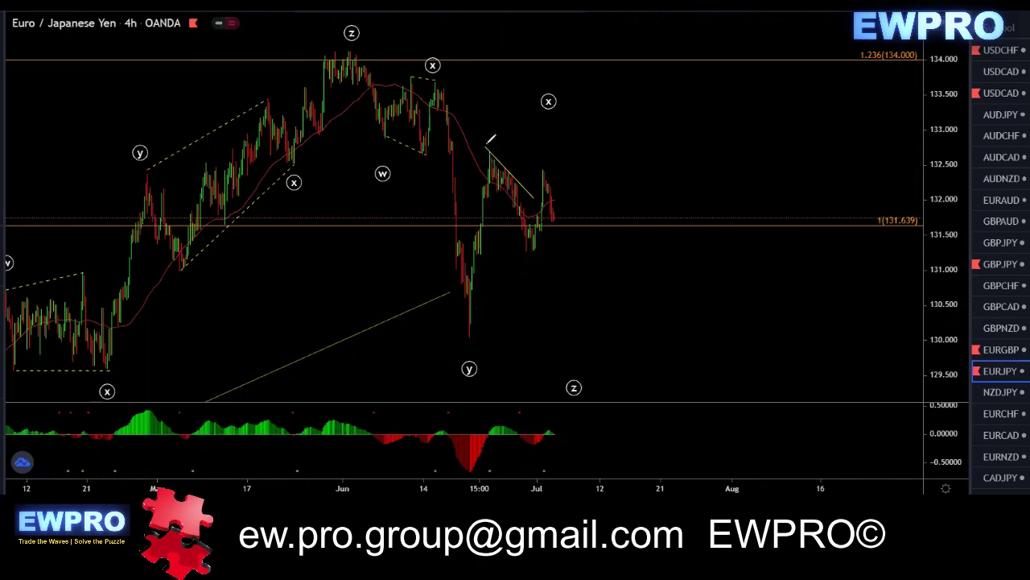
# Sketch a path from the late-June high toward the z label, clear it, and trace the decline and early-July rebound.
pyautogui.moveTo(487, 145)
pyautogui.mouseDown()
pyautogui.moveTo(528, 187)
pyautogui.moveTo(545, 138)
pyautogui.moveTo(620, 341)
pyautogui.mouseUp()
pyautogui.click(725, 6)
pyautogui.moveTo(489, 155)
pyautogui.mouseDown()
pyautogui.moveTo(525, 235)
pyautogui.moveTo(550, 196)
pyautogui.moveTo(550, 171)
pyautogui.mouseUp()
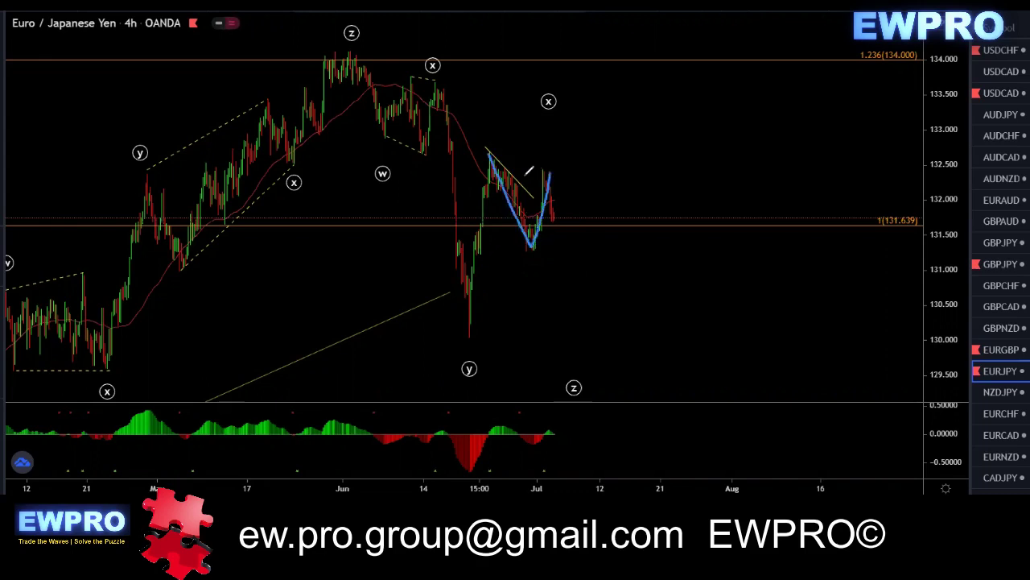
# Mark the falling highs and rising lows from late June, sketch the w-x-y-x decline from the early-June high below 130.000, and clear the markings.
pyautogui.press('Escape')
pyautogui.scroll(2, 560, 153)
pyautogui.moveTo(558, 161); pyautogui.dragTo(687, 172)
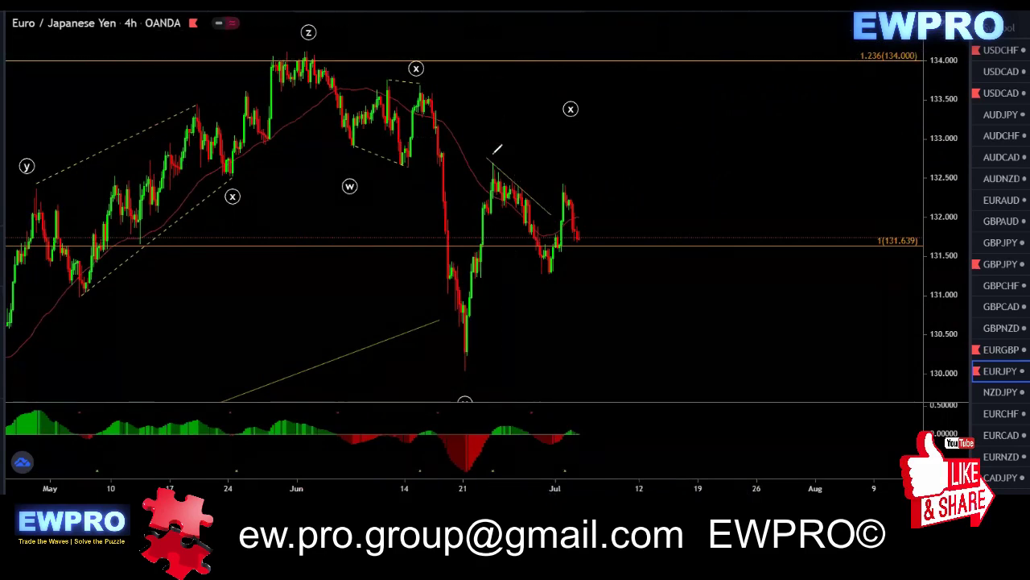
pyautogui.moveTo(493, 163); pyautogui.dragTo(562, 183)
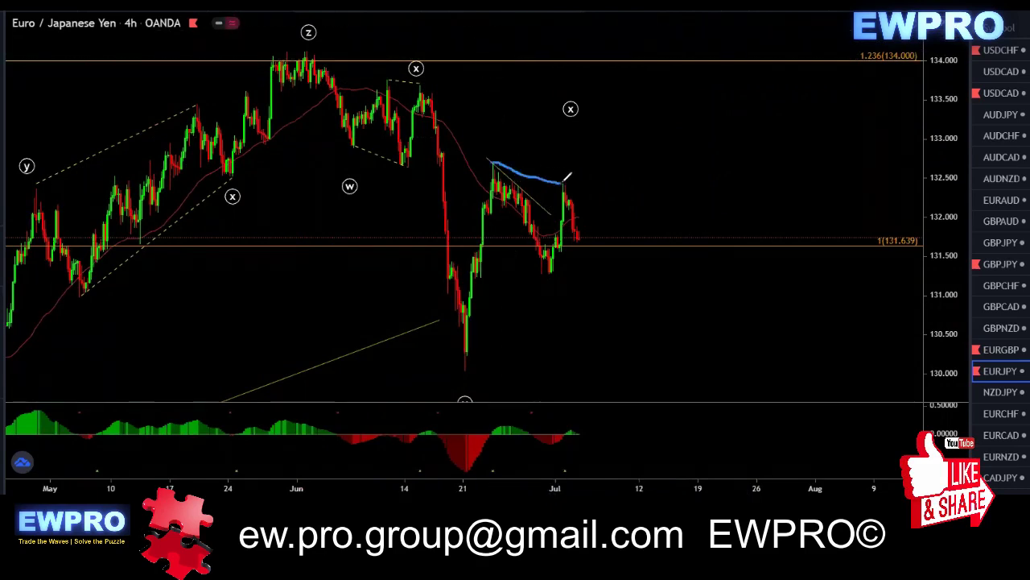
pyautogui.moveTo(550, 274); pyautogui.dragTo(462, 368)
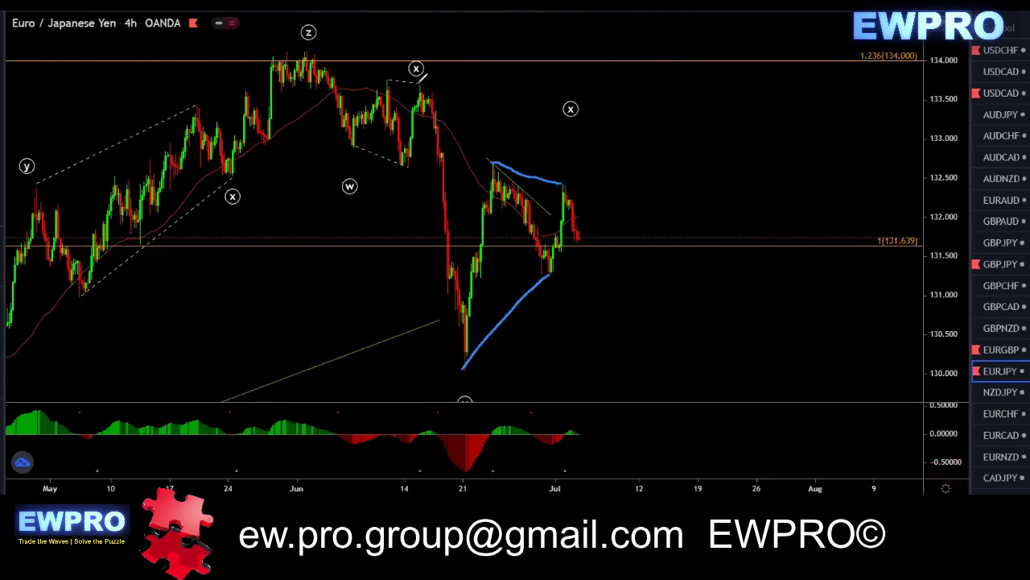
pyautogui.moveTo(317, 57)
pyautogui.mouseDown()
pyautogui.moveTo(342, 142)
pyautogui.moveTo(419, 83)
pyautogui.moveTo(464, 366)
pyautogui.moveTo(573, 173)
pyautogui.moveTo(636, 385)
pyautogui.mouseUp()
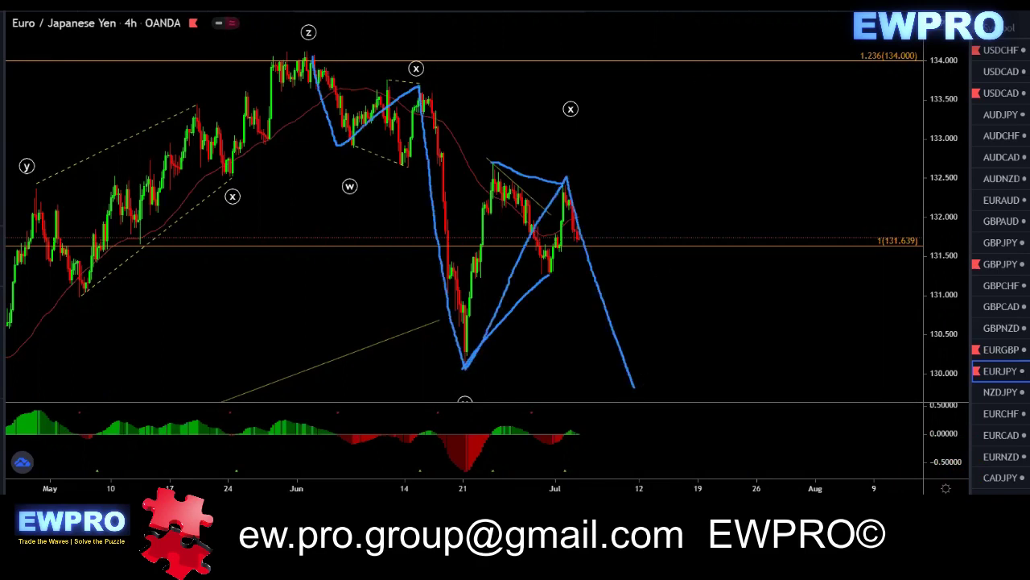
pyautogui.press('Escape')
# Switch EURJPY to the 1-hour timeframe and frame the price action from early June to early July.
pyautogui.scroll(1, 620, 159)
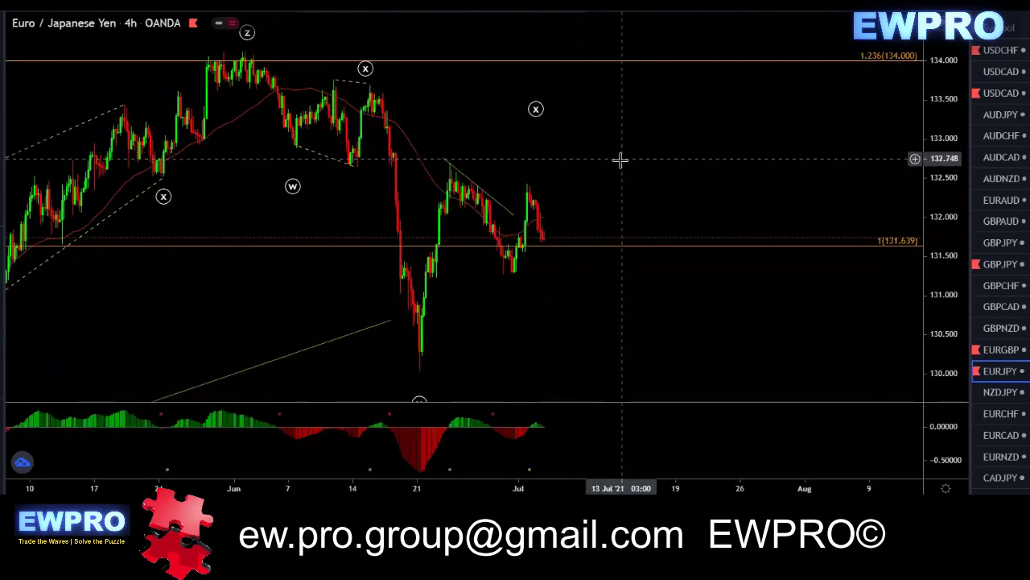
pyautogui.hscroll(-1, 586, 178)
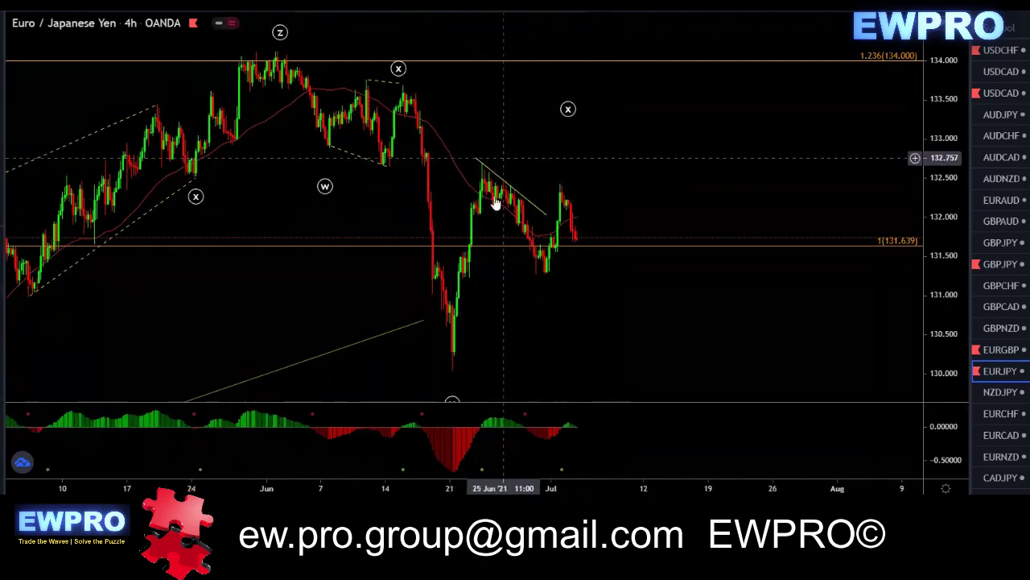
pyautogui.hscroll(-1, 650, 194)
pyautogui.click(87, 7)
pyautogui.scroll(-2, 639, 305)
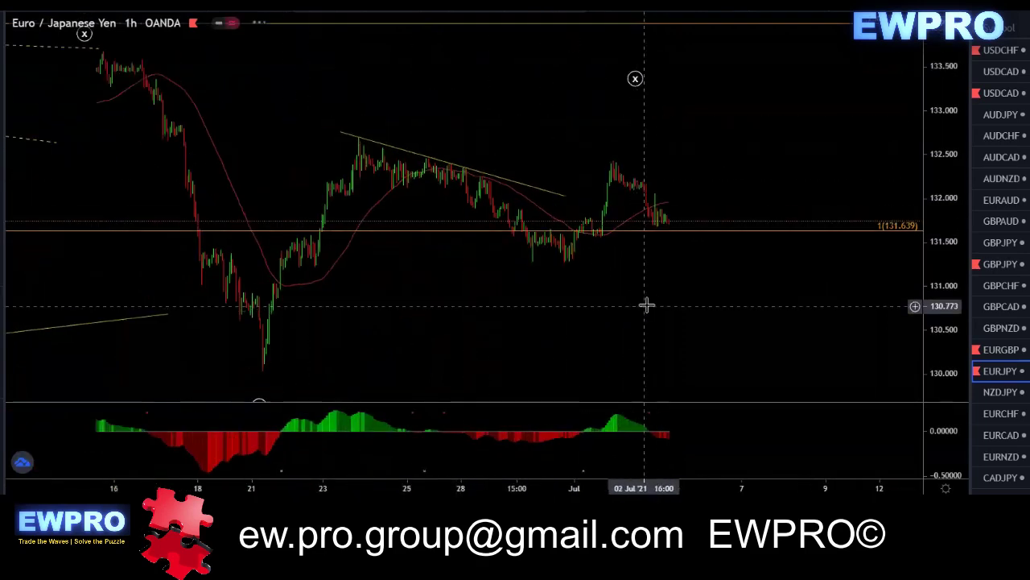
pyautogui.scroll(-2, 702, 297)
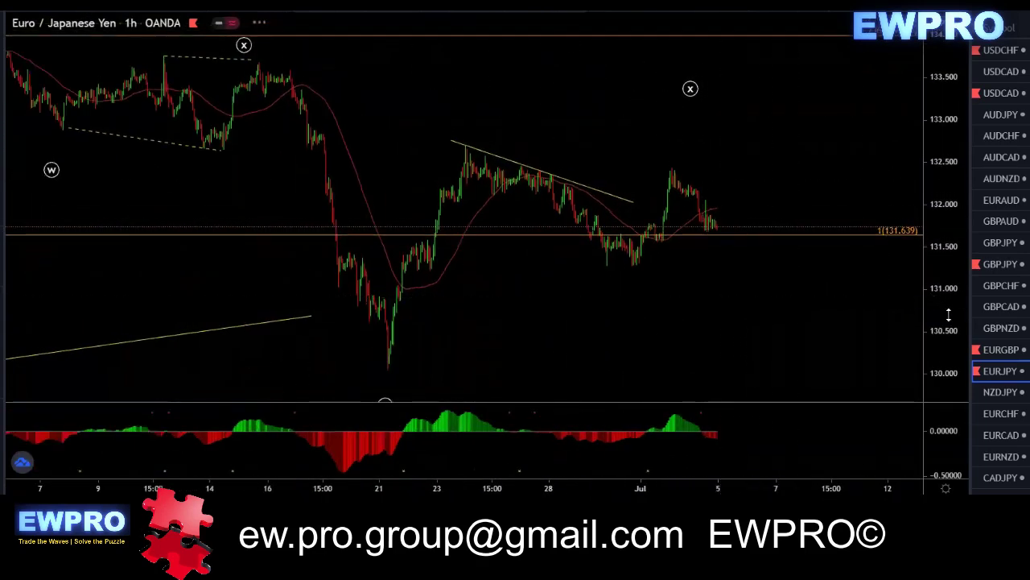
pyautogui.scroll(1, 773, 324)
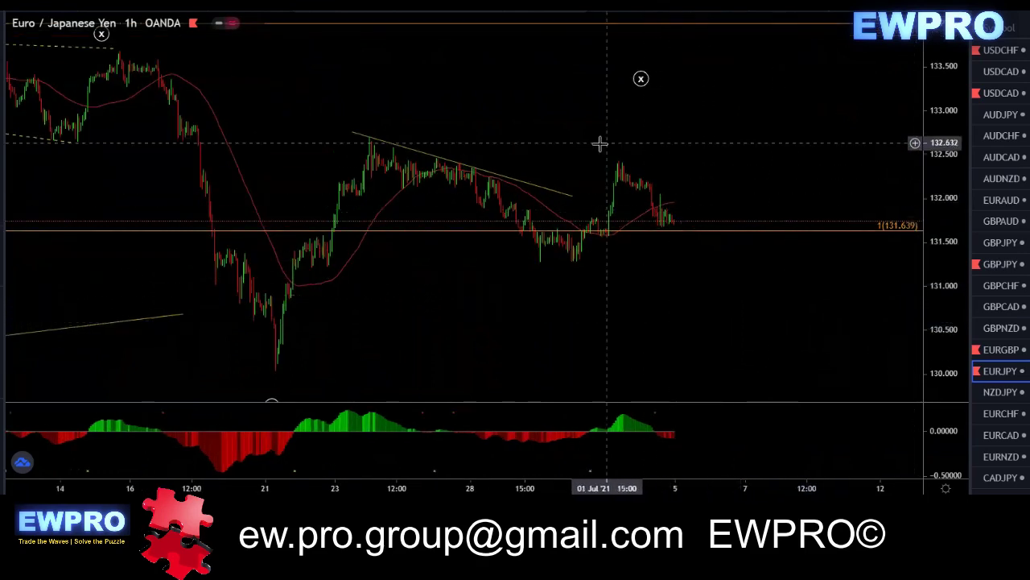
pyautogui.scroll(-1, 574, 174)
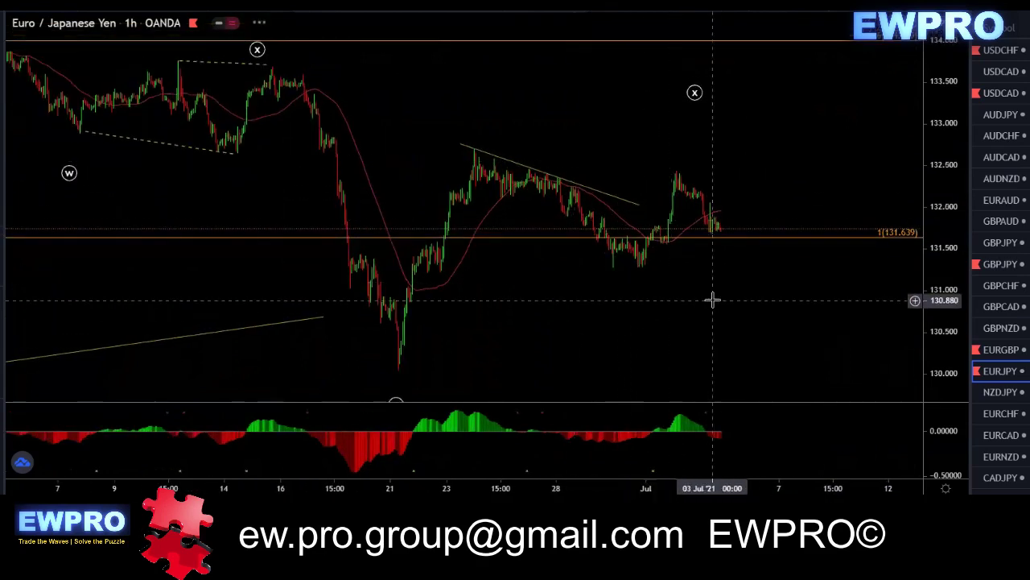
pyautogui.scroll(-1, 713, 298)
pyautogui.moveTo(713, 301); pyautogui.dragTo(542, 283)
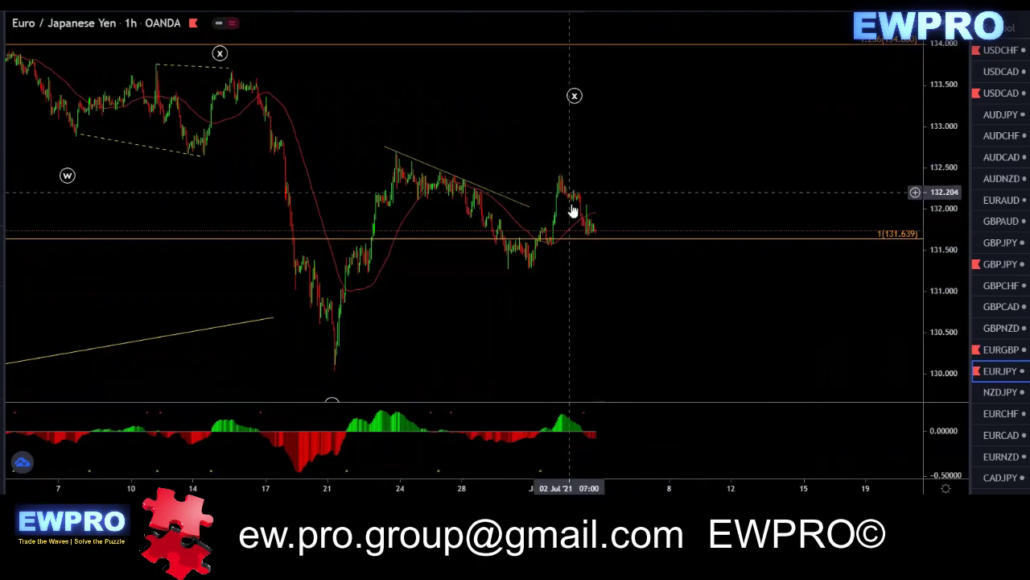
pyautogui.scroll(1, 636, 204)
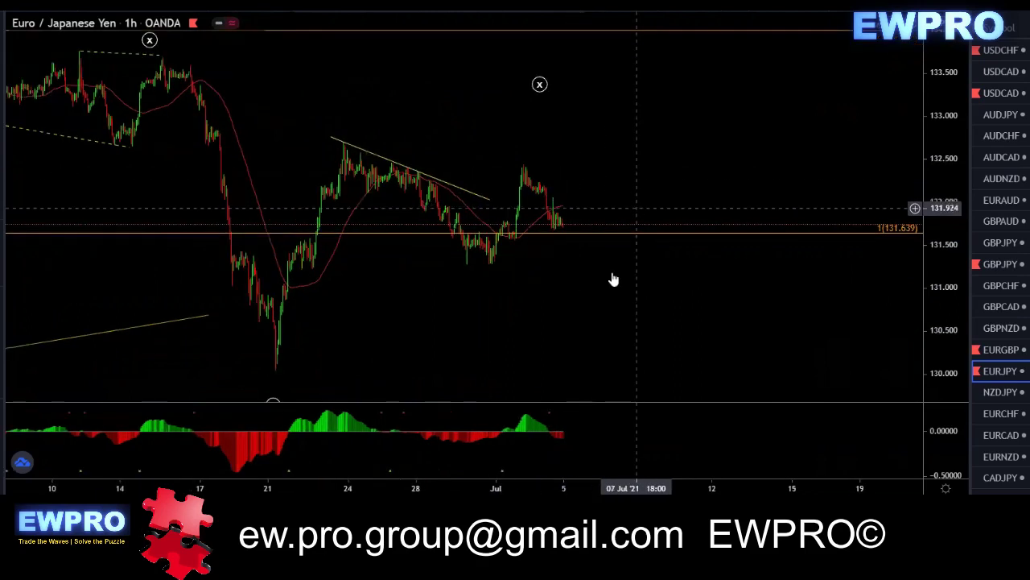
pyautogui.moveTo(623, 324); pyautogui.dragTo(660, 319)
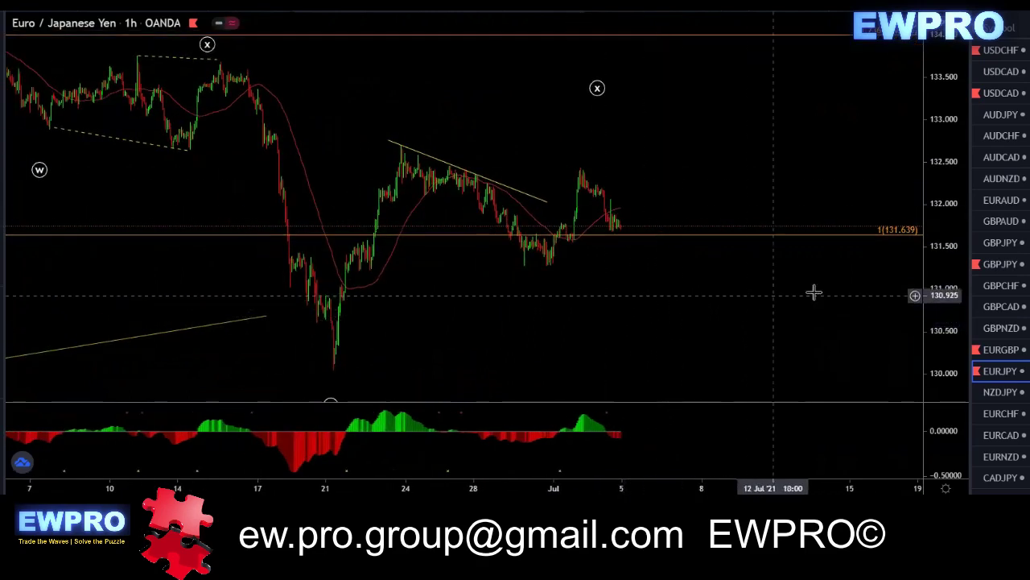
# Open the XAUUSD chart on the daily timeframe and frame the W, X, Y and Z labels from 2020 onward.
pyautogui.scroll(-6, 998, 268)
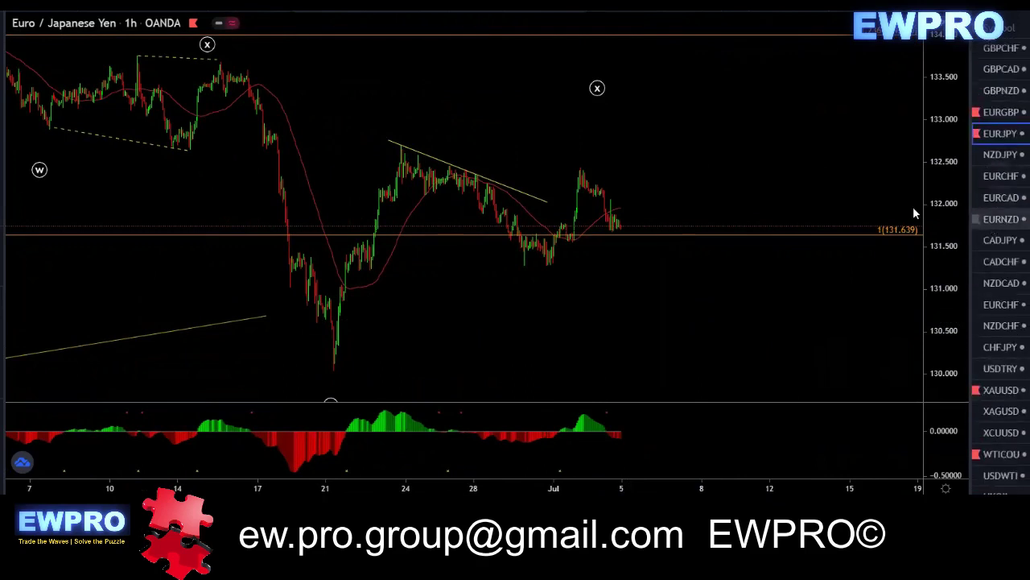
pyautogui.click(995, 391)
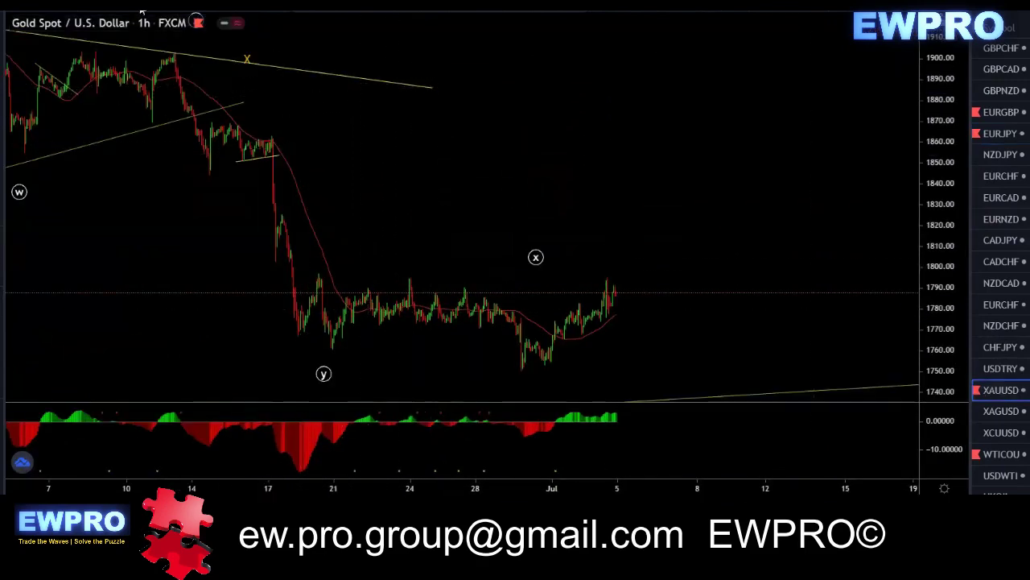
pyautogui.click(198, 7)
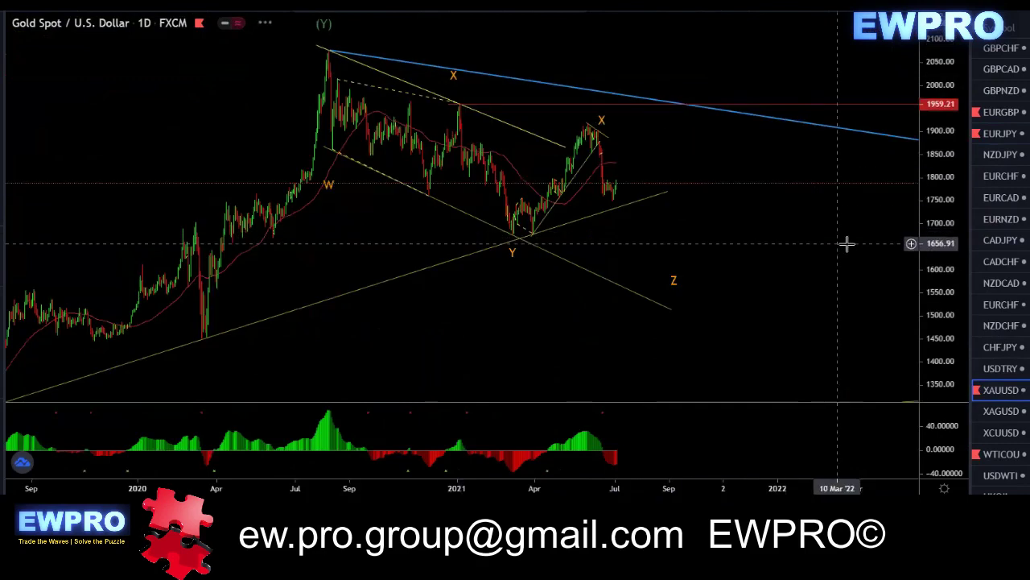
pyautogui.scroll(5, 915, 259)
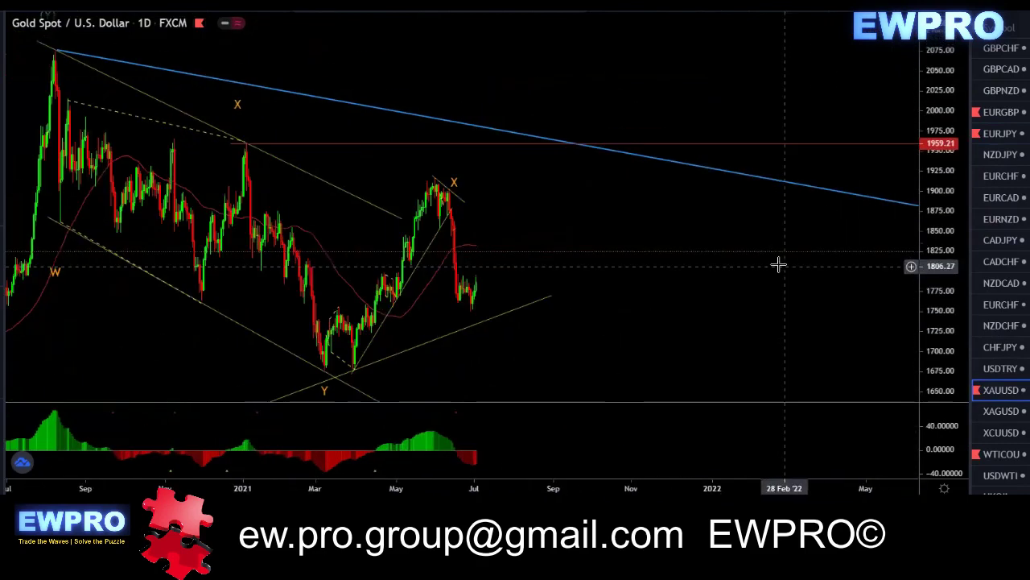
pyautogui.scroll(-5, 665, 281)
pyautogui.moveTo(941, 265); pyautogui.dragTo(941, 281)
pyautogui.moveTo(785, 253); pyautogui.dragTo(800, 249)
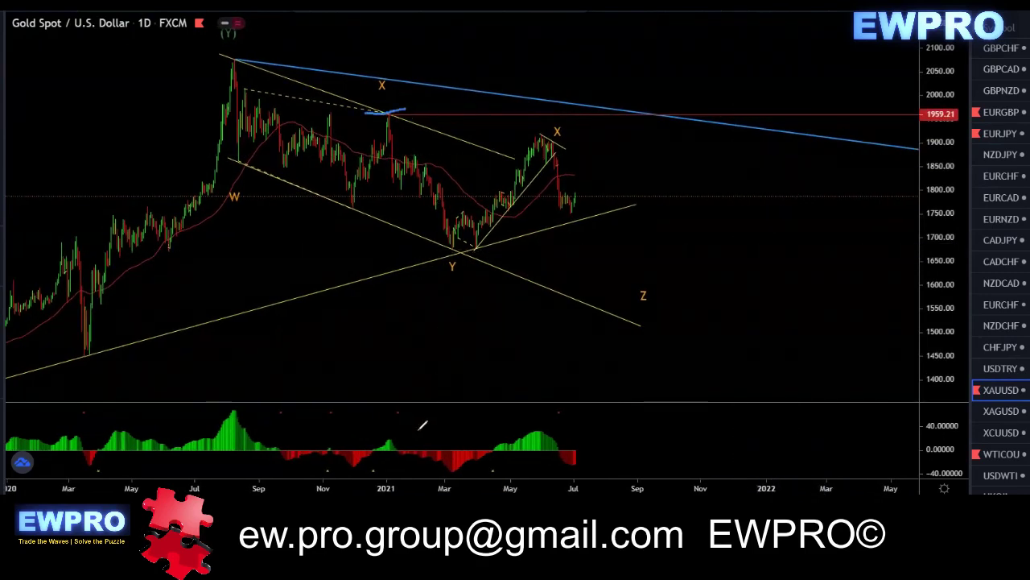
# Mark the January 2021 and May oscillator peaks, sketch a decline from the June X label toward Z, and clear the markings.
pyautogui.moveTo(376, 435); pyautogui.dragTo(429, 441)
pyautogui.moveTo(505, 421); pyautogui.dragTo(546, 424)
pyautogui.moveTo(557, 142); pyautogui.dragTo(619, 267)
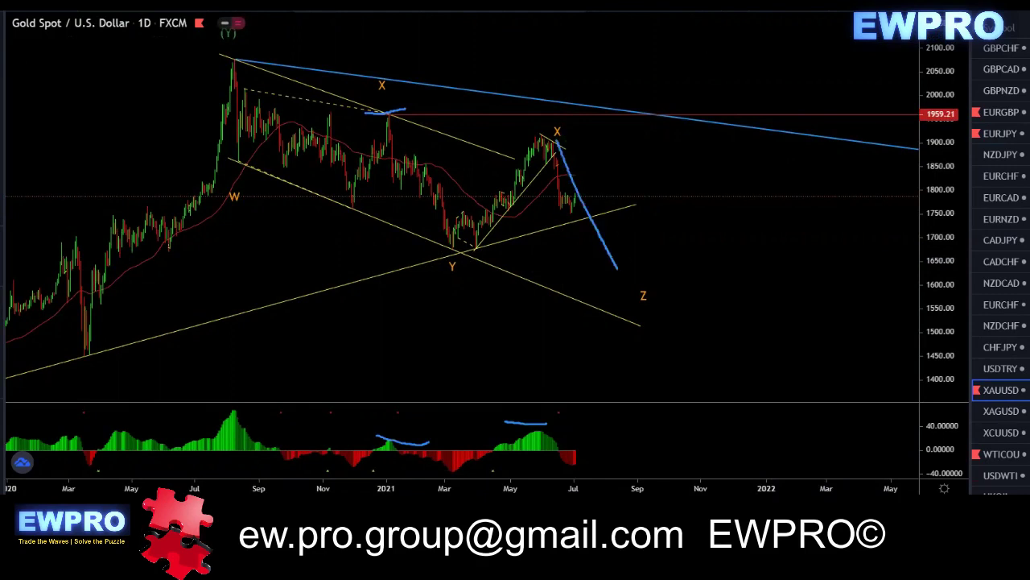
pyautogui.press('Escape')
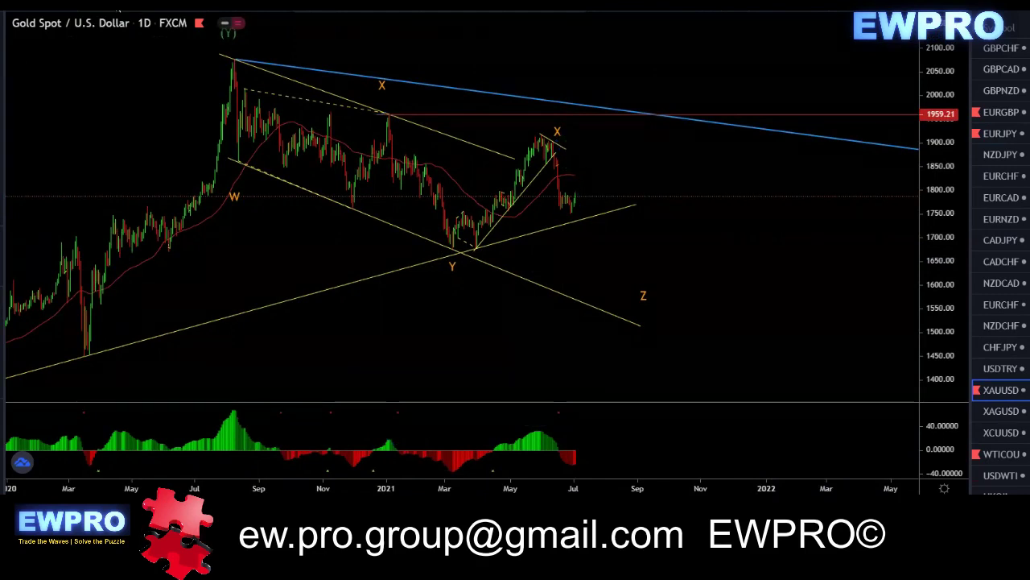
# Switch XAUUSD to the 4-hour timeframe and fit the price scale to frame the wave labels from April to July.
pyautogui.click(216, 5)
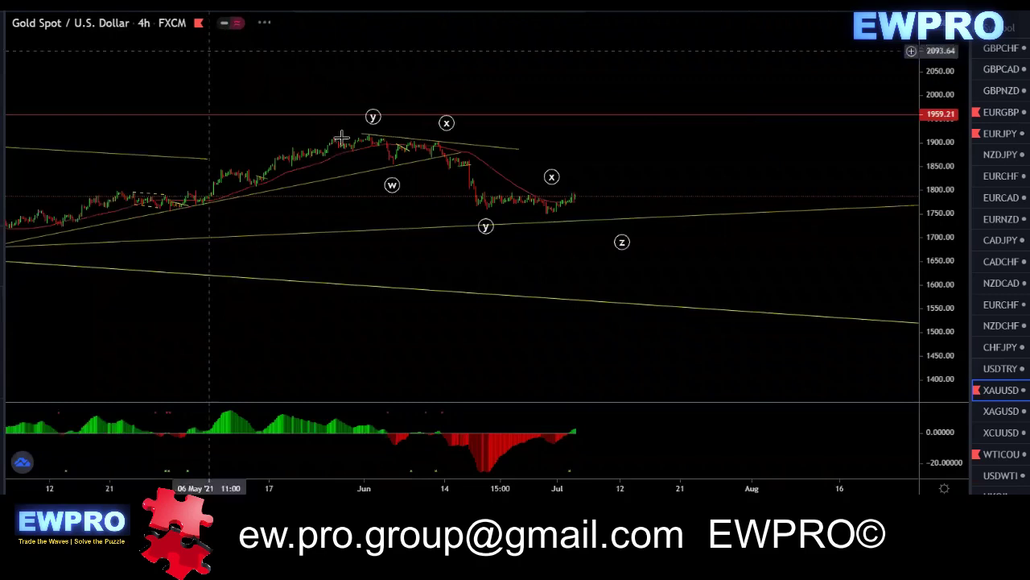
pyautogui.doubleClick(946, 298)
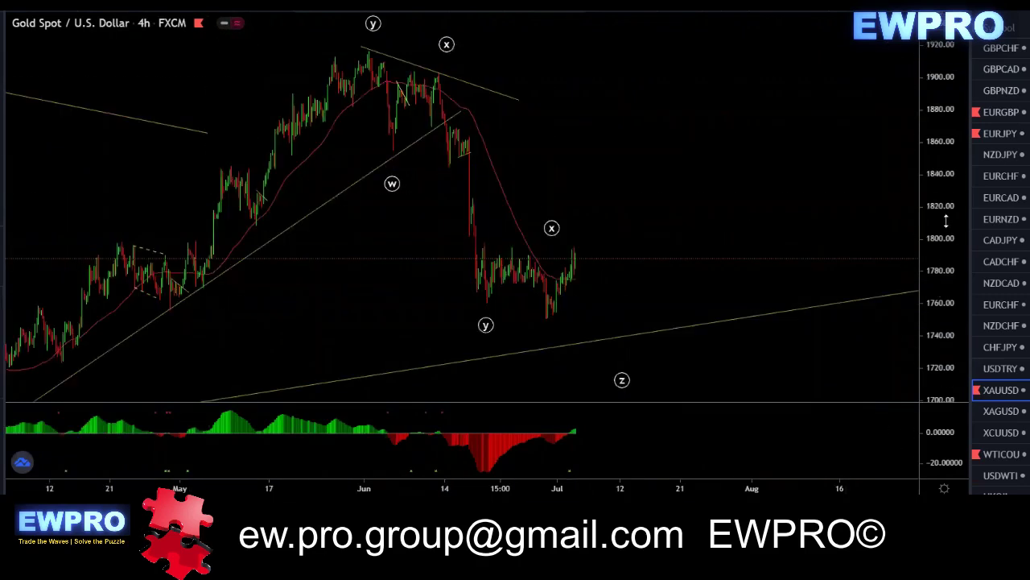
pyautogui.scroll(-1, 701, 191)
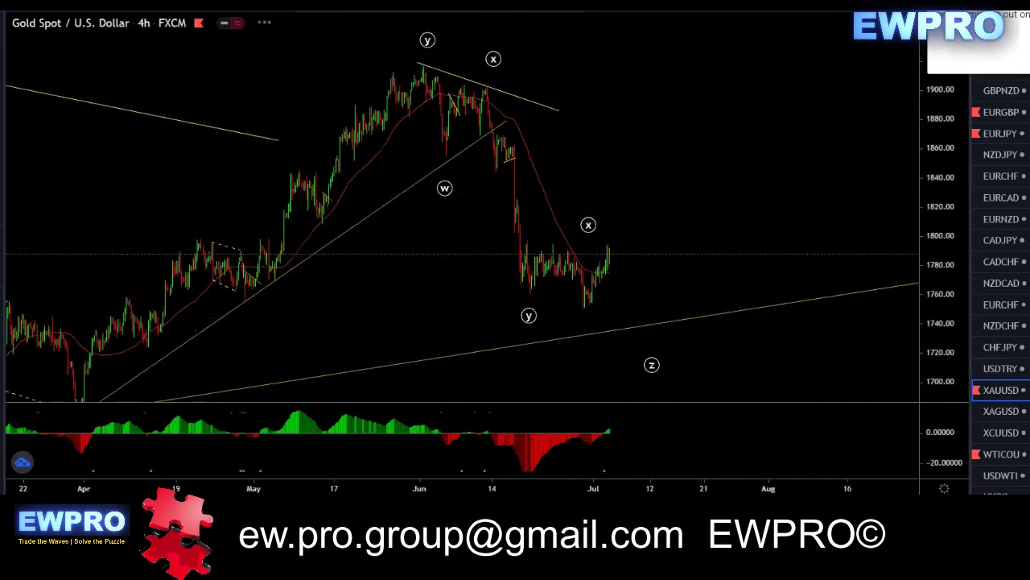
pyautogui.moveTo(696, 78); pyautogui.dragTo(662, 77)
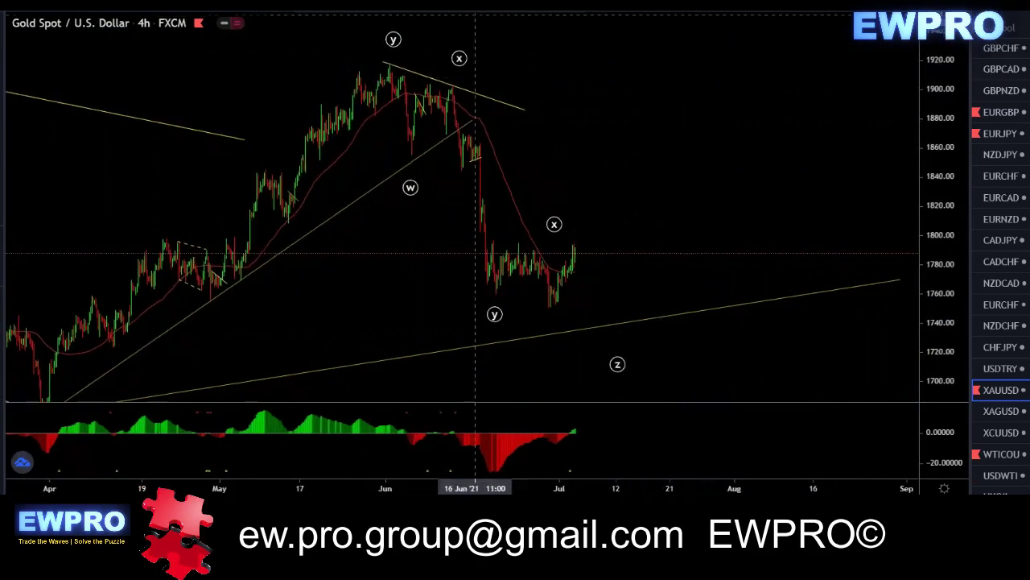
# Sketch the w-x-y-x path down to the z label, outline the June consolidation after wave y with a downward break, and clear the markings.
pyautogui.moveTo(385, 62)
pyautogui.mouseDown()
pyautogui.moveTo(408, 145)
pyautogui.moveTo(457, 86)
pyautogui.mouseUp()
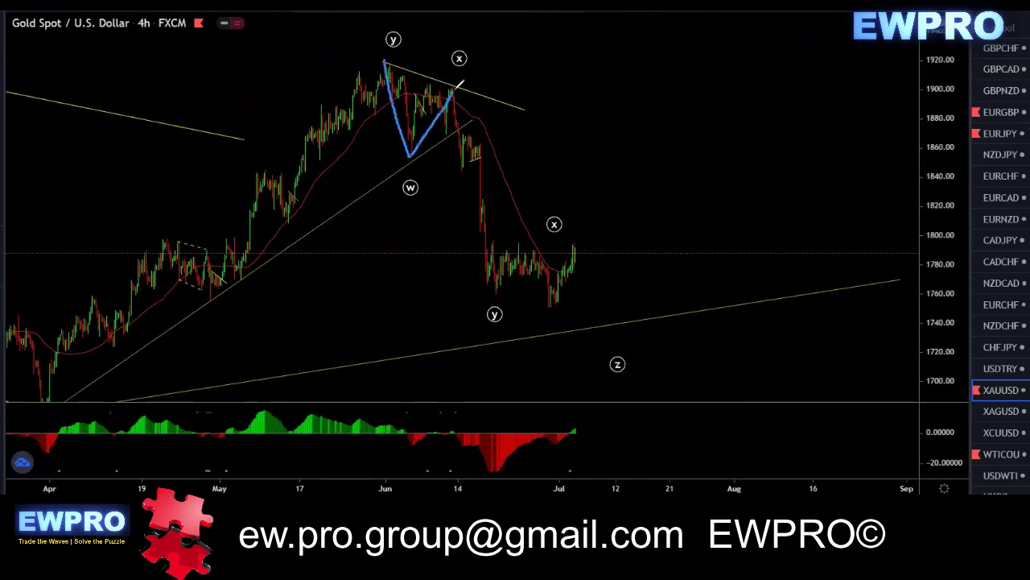
pyautogui.moveTo(477, 184)
pyautogui.mouseDown()
pyautogui.moveTo(500, 294)
pyautogui.moveTo(561, 240)
pyautogui.mouseUp()
pyautogui.moveTo(586, 291); pyautogui.dragTo(611, 339)
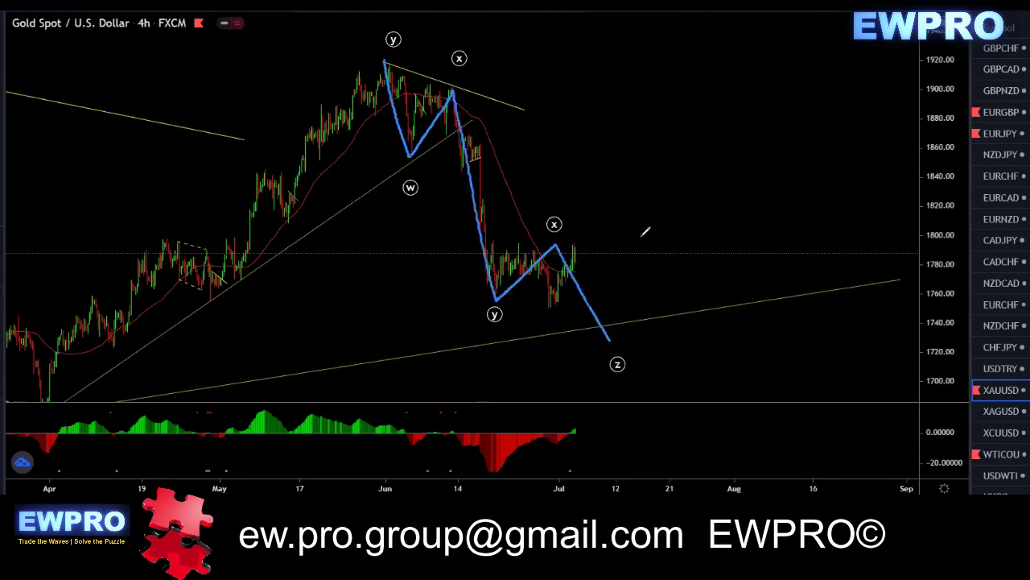
pyautogui.hotkey('ctrl', 'z')
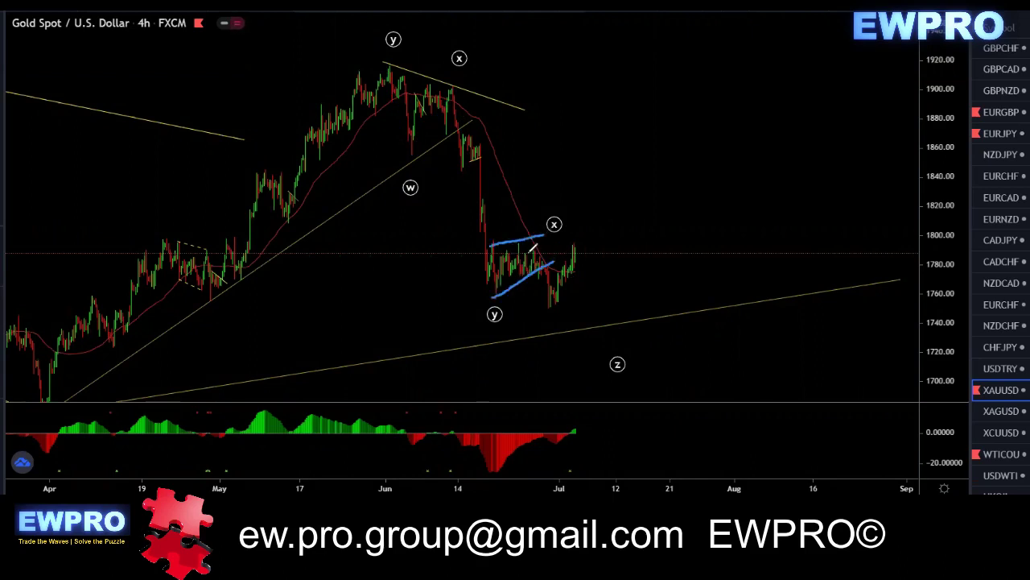
pyautogui.moveTo(539, 252); pyautogui.dragTo(554, 313)
pyautogui.press('Escape')
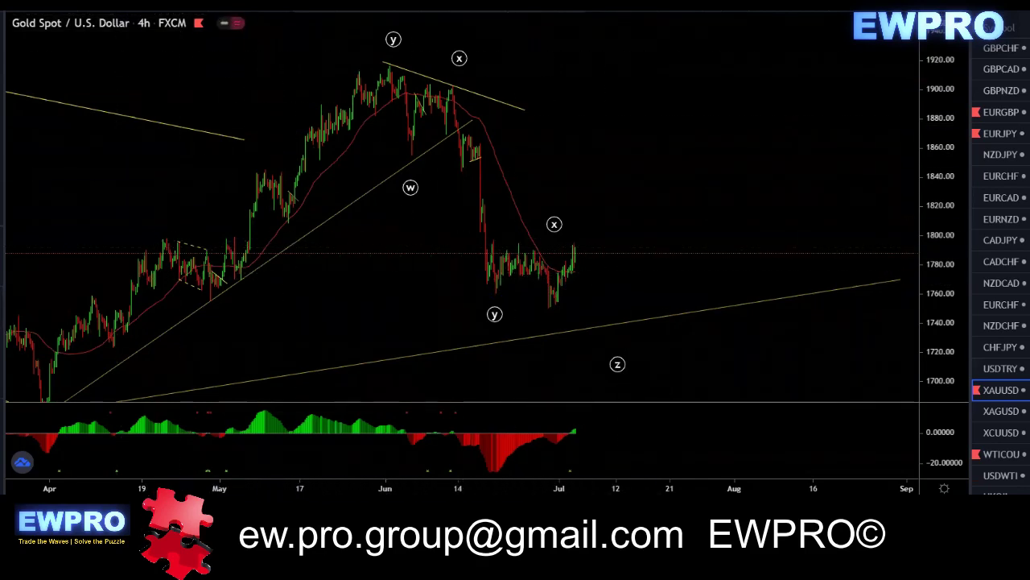
# Outline the widening range and its zigzag after wave y, trace the full decline from the early-June high to the z label, and clear the markings.
pyautogui.scroll(2, 631, 212)
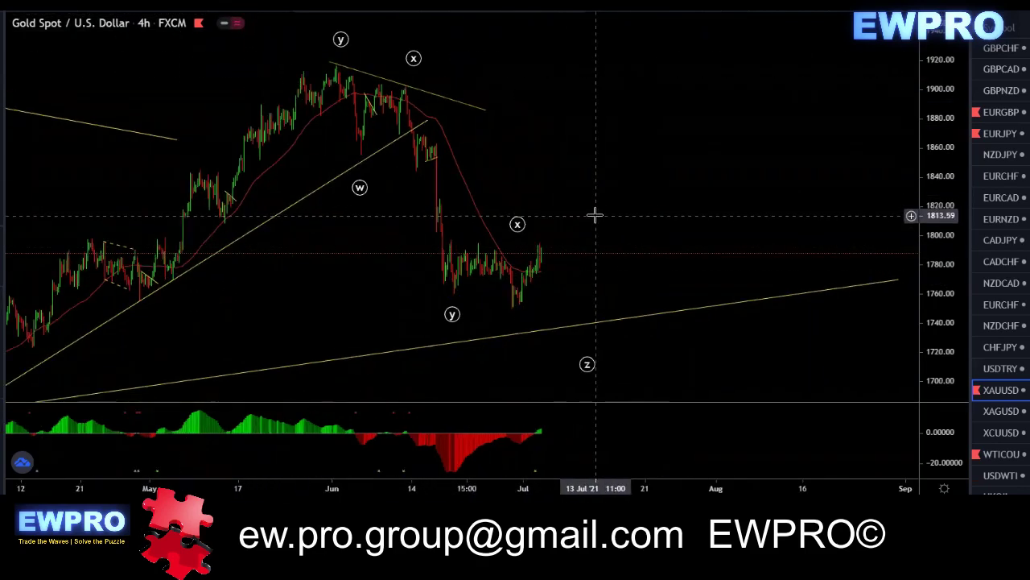
pyautogui.scroll(2, 595, 98)
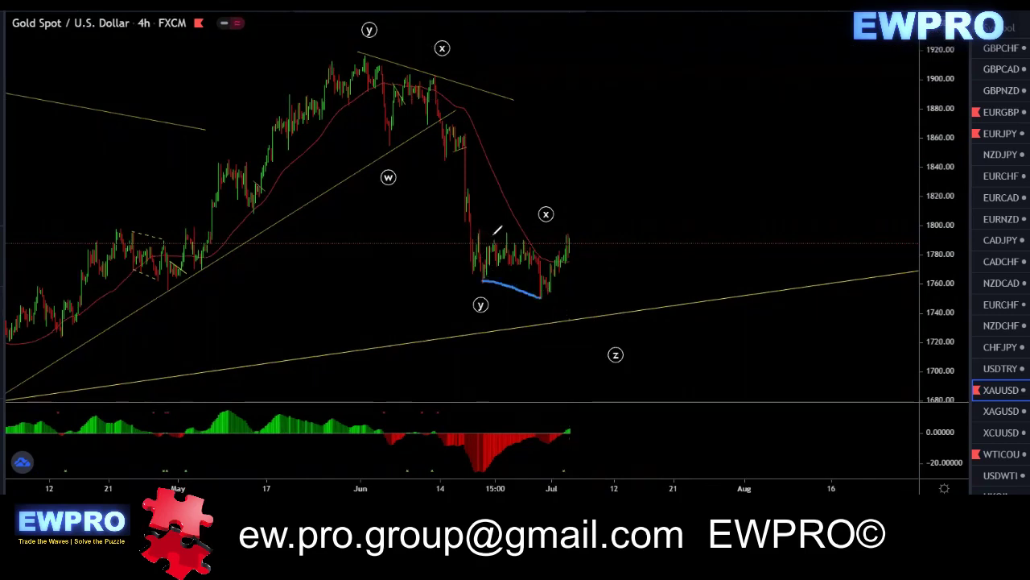
pyautogui.moveTo(504, 235); pyautogui.dragTo(564, 232)
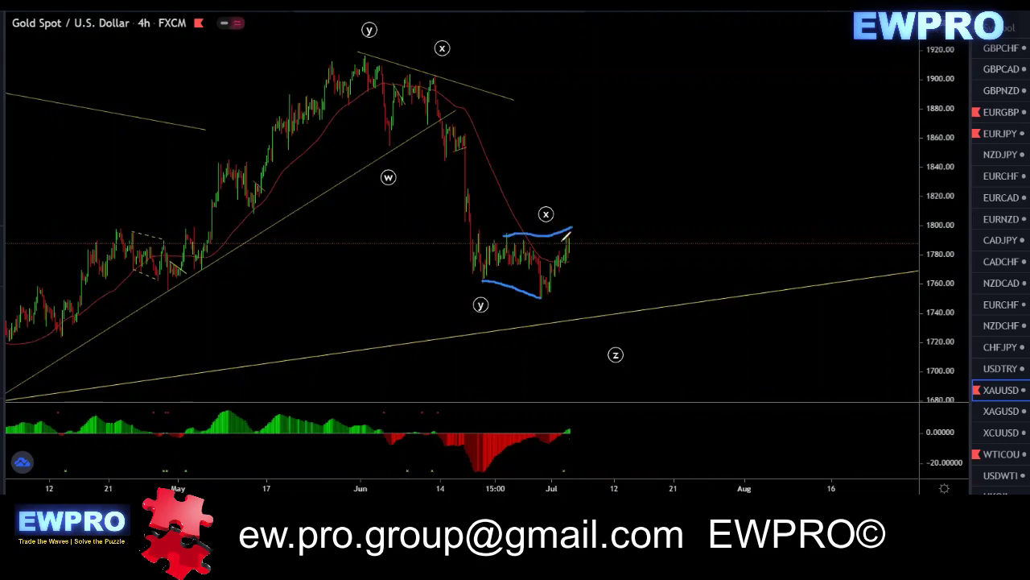
pyautogui.moveTo(476, 280); pyautogui.dragTo(508, 240)
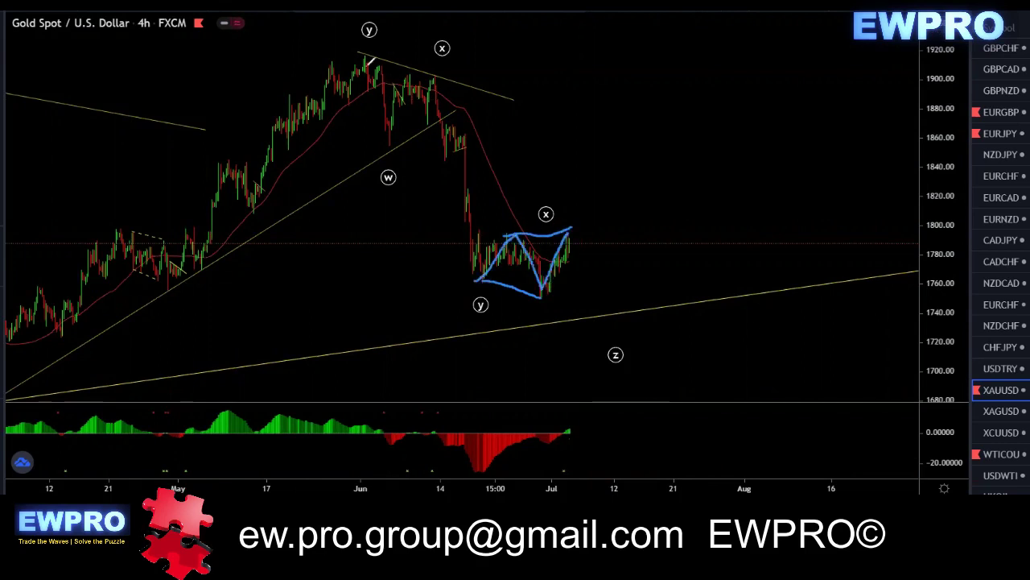
pyautogui.moveTo(368, 65)
pyautogui.mouseDown()
pyautogui.moveTo(396, 123)
pyautogui.moveTo(439, 89)
pyautogui.moveTo(476, 280)
pyautogui.mouseUp()
pyautogui.moveTo(570, 235); pyautogui.dragTo(602, 324)
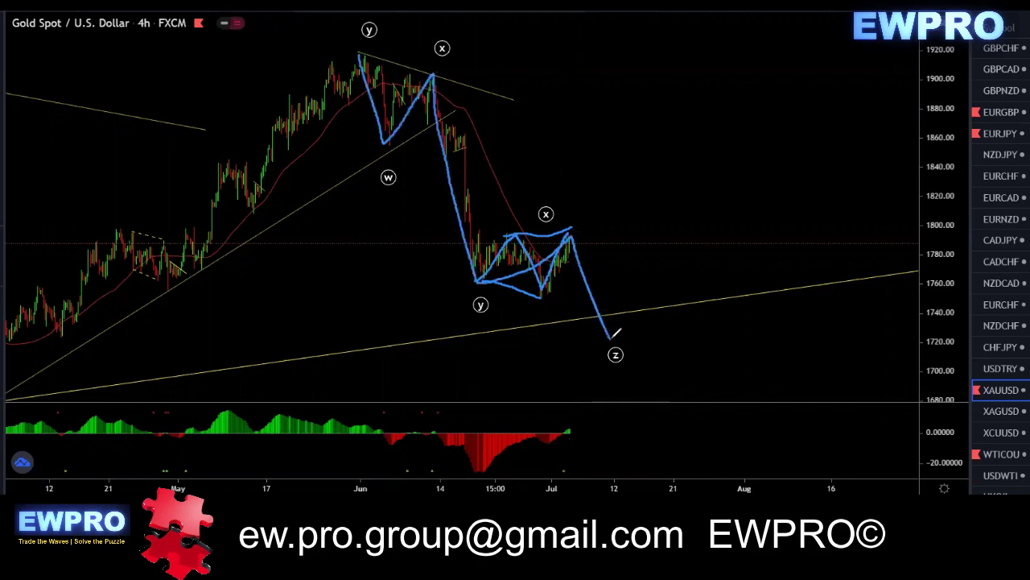
pyautogui.press('Escape')
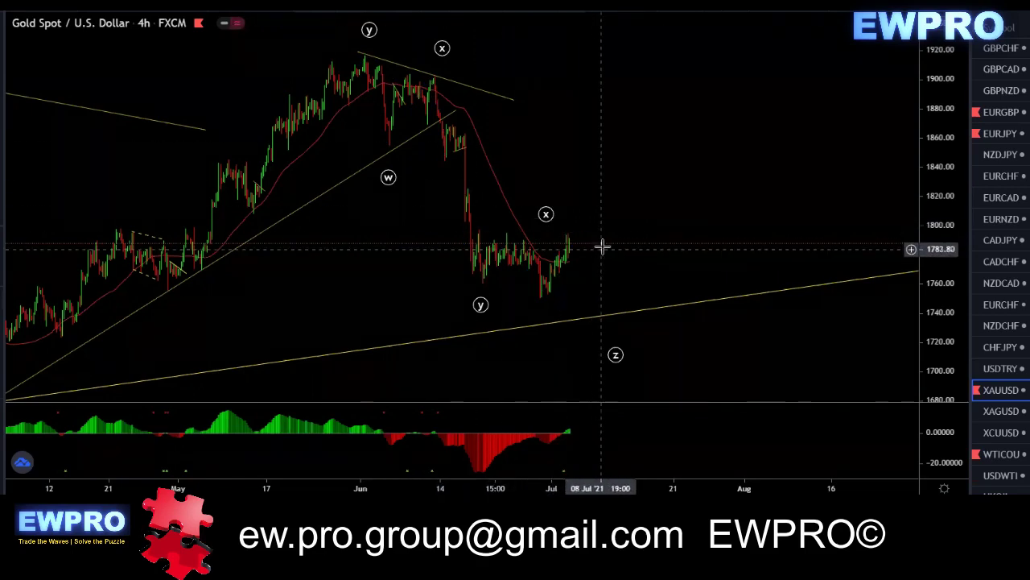
pyautogui.scroll(2, 629, 214)
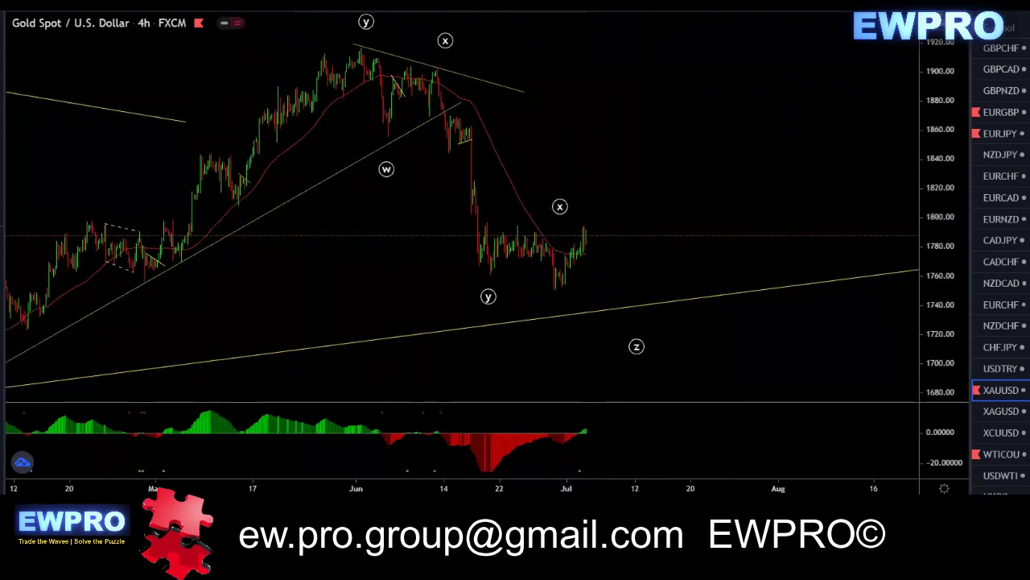
# Switch XAUUSD to the 1-hour timeframe and frame the price action around the y, x and z labels with the rising support line.
pyautogui.write('60')
pyautogui.press('Return')
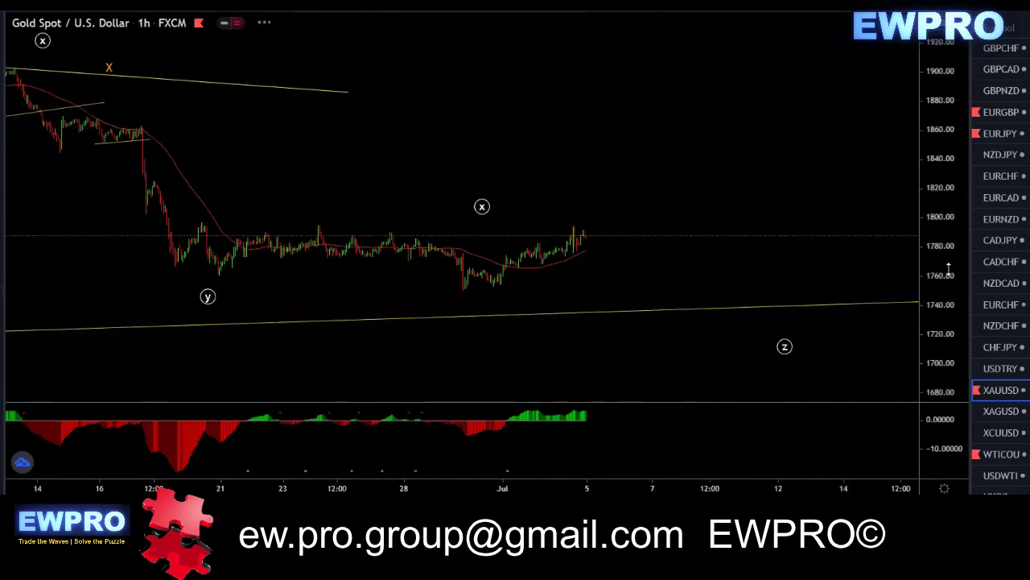
pyautogui.scroll(-4, 779, 271)
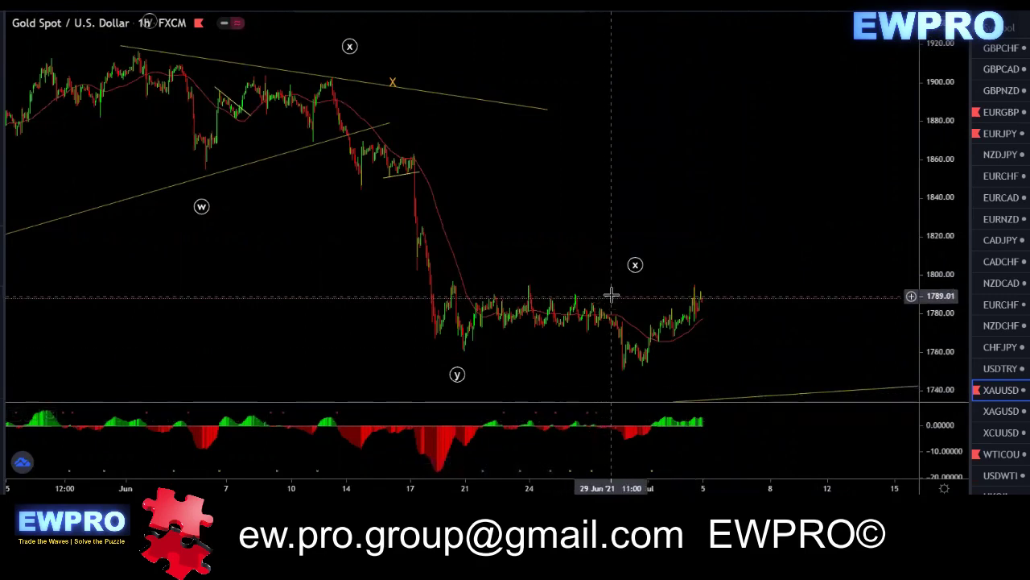
pyautogui.scroll(-2, 702, 210)
pyautogui.moveTo(679, 215); pyautogui.dragTo(566, 179)
pyautogui.moveTo(950, 275); pyautogui.dragTo(939, 231)
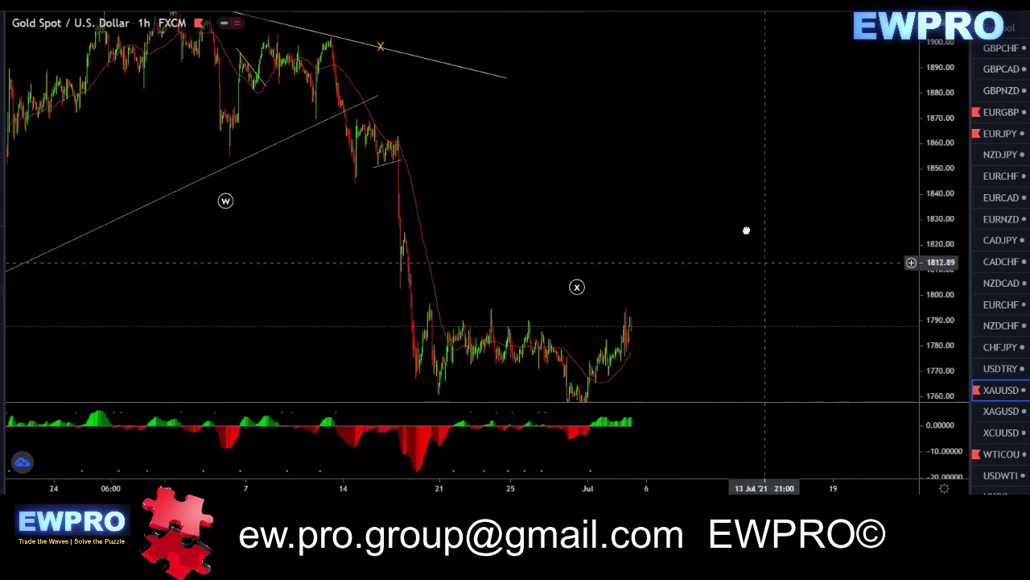
pyautogui.moveTo(766, 265); pyautogui.dragTo(711, 115)
pyautogui.scroll(-4, 716, 233)
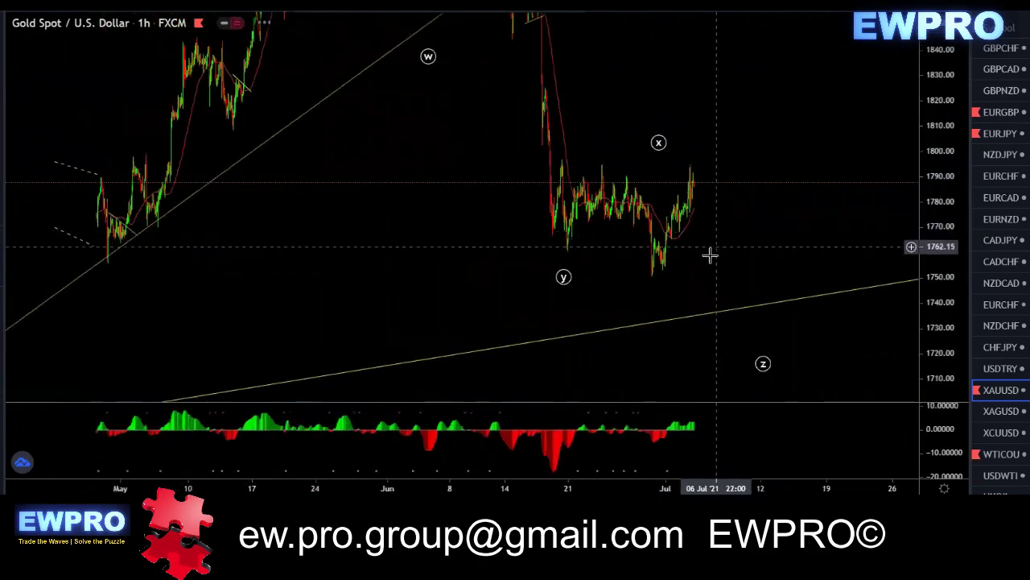
pyautogui.moveTo(696, 265); pyautogui.dragTo(629, 275)
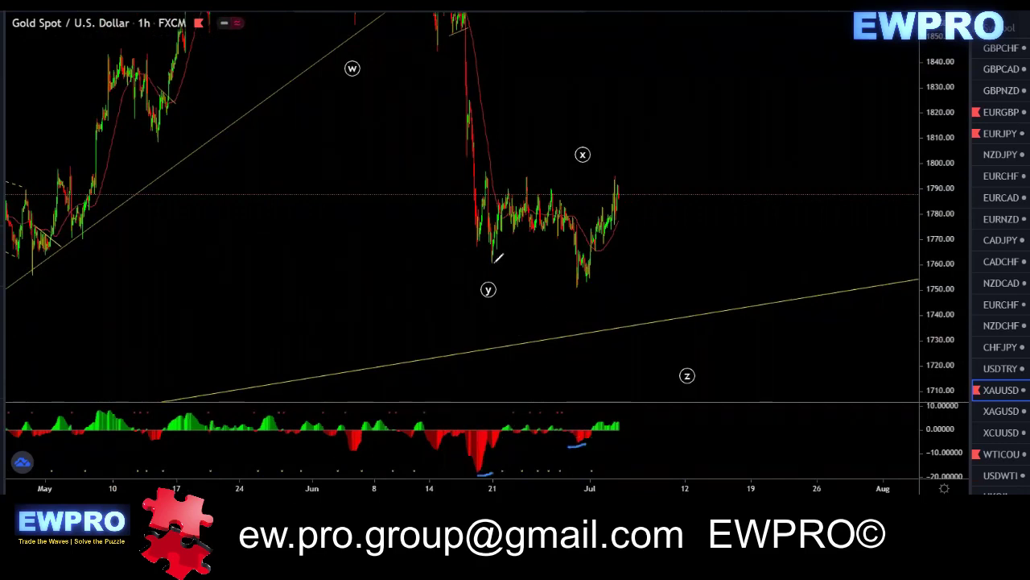
# Mark the two June oscillator troughs, trace the up-down-up swings after wave y into early July, and clear the markings.
pyautogui.moveTo(516, 191); pyautogui.dragTo(523, 177)
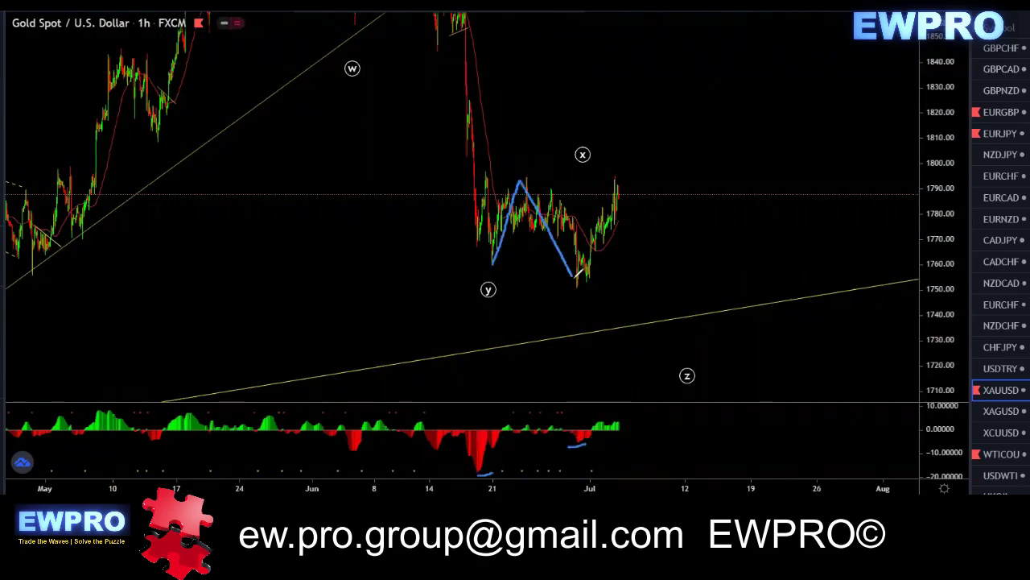
pyautogui.moveTo(577, 278); pyautogui.dragTo(619, 194)
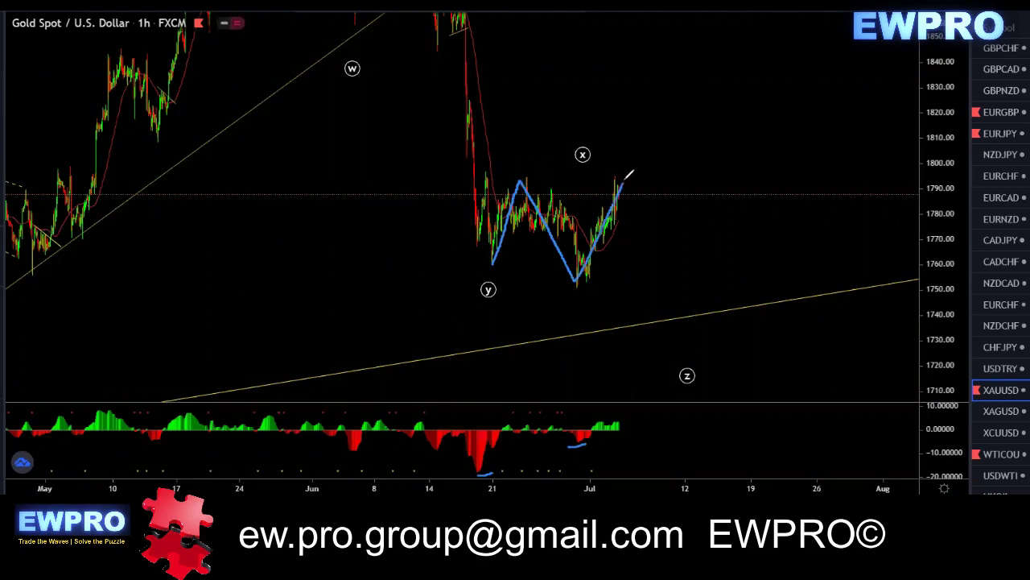
pyautogui.hotkey('ctrl', 'z')
pyautogui.hotkey('ctrl', 'z')
pyautogui.hotkey('ctrl', 'z')
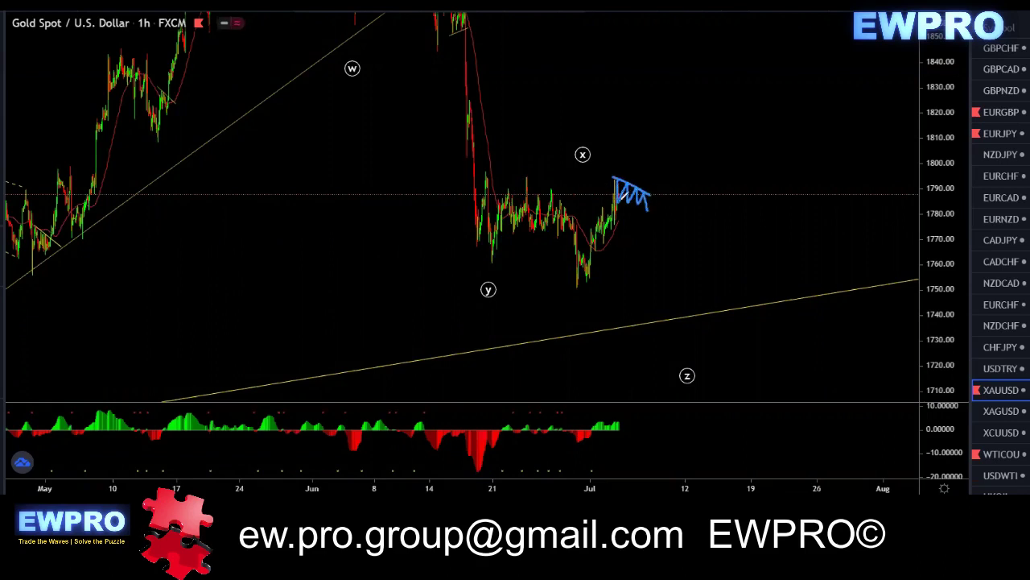
# Sketch a falling flag with an upward break from the July high, replace it with a flagged decline toward z, and clear the markings.
pyautogui.moveTo(659, 210); pyautogui.dragTo(698, 90)
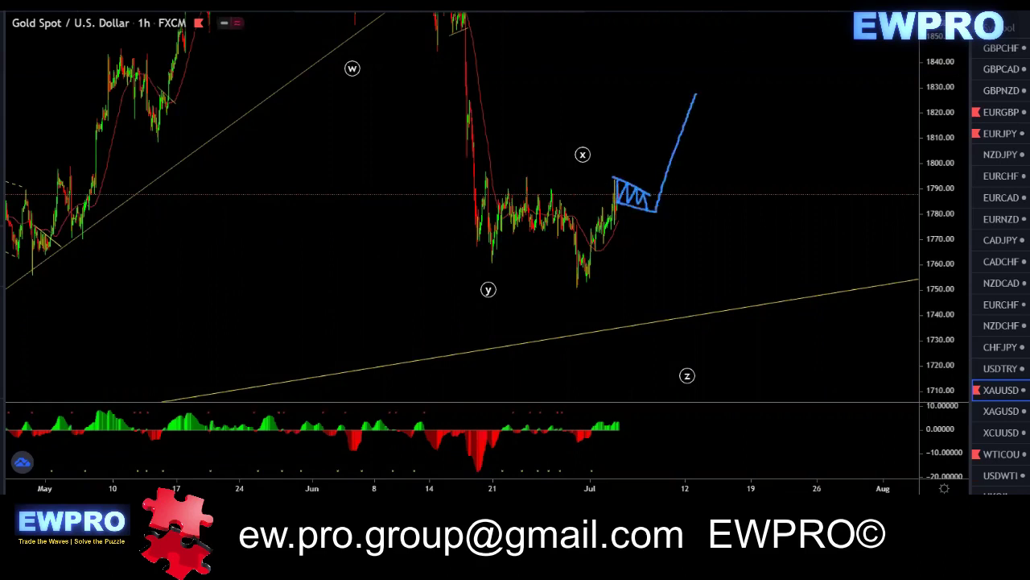
pyautogui.press('e')
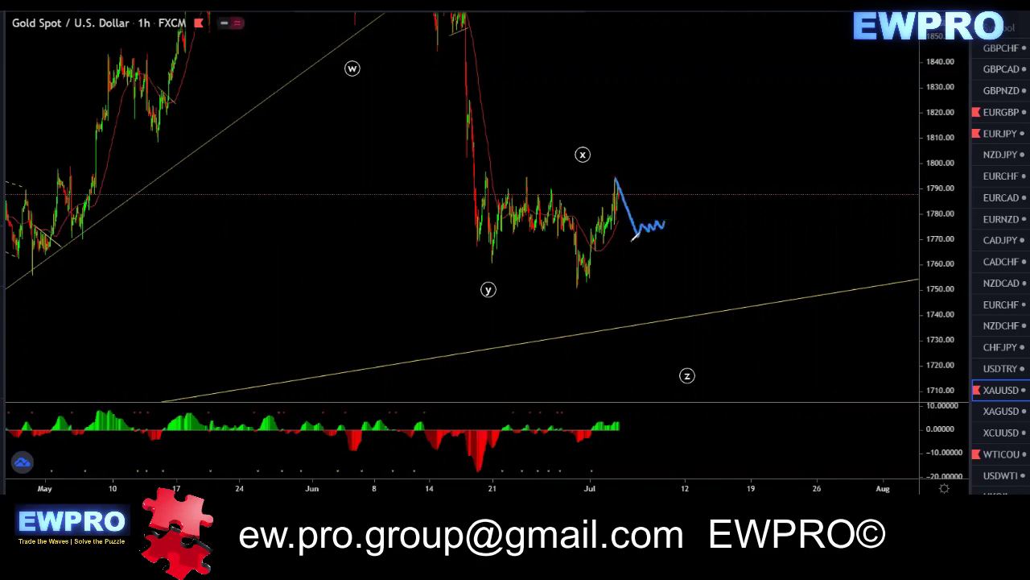
pyautogui.moveTo(667, 215); pyautogui.dragTo(714, 349)
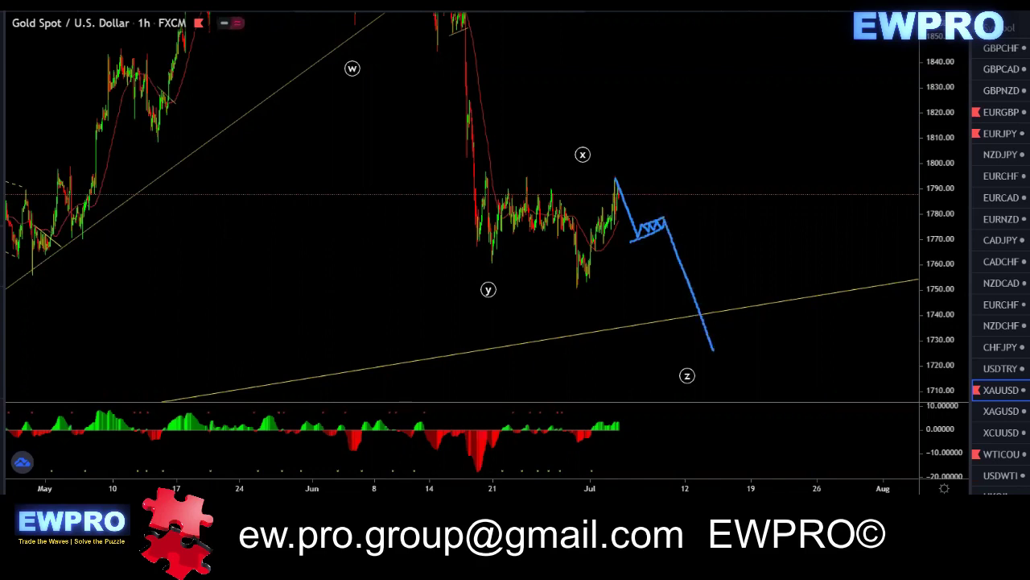
pyautogui.press('Escape')
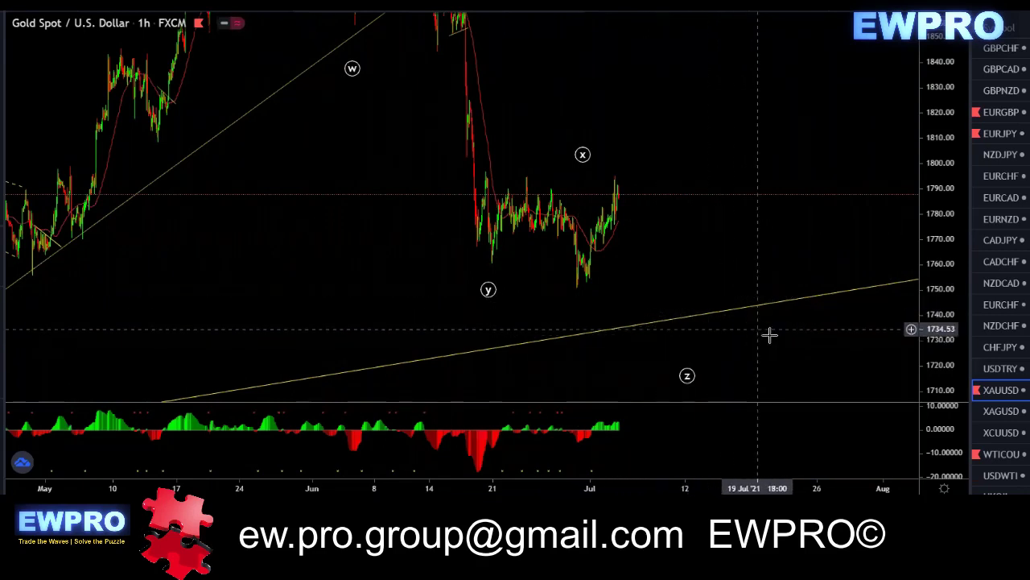
# Open the WTICOUSD chart on the daily timeframe and frame the rise from the 2020 low together with the Fibonacci levels up to 1.618 (85.836).
pyautogui.scroll(-4, 1004, 322)
pyautogui.click(1003, 300)
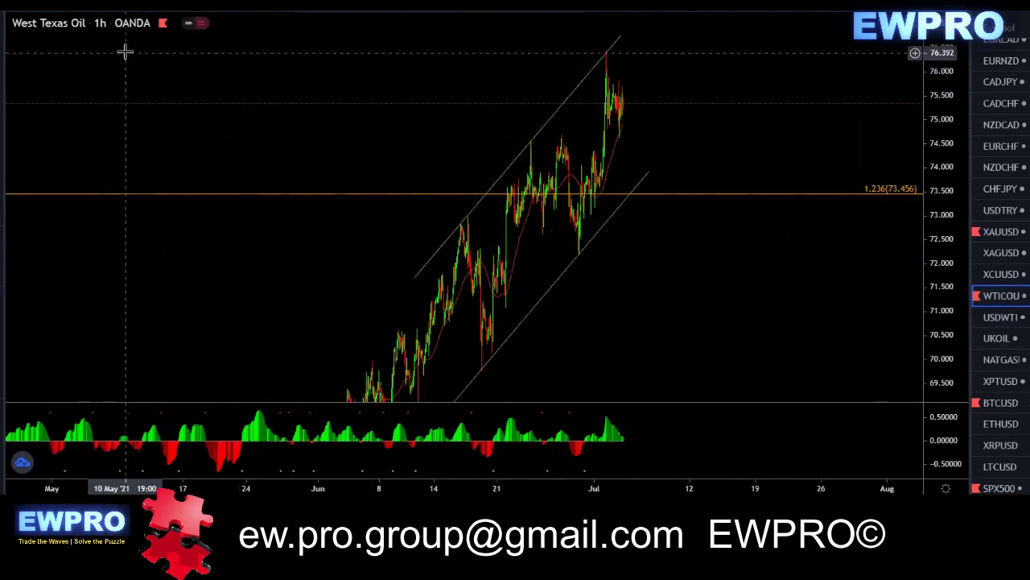
pyautogui.click(122, 5)
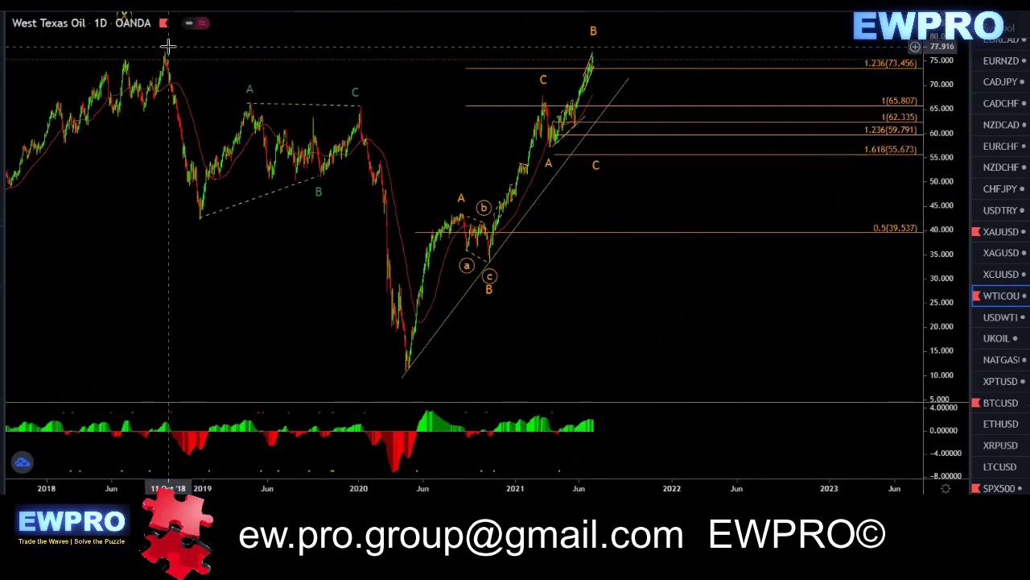
pyautogui.moveTo(669, 219); pyautogui.dragTo(639, 217)
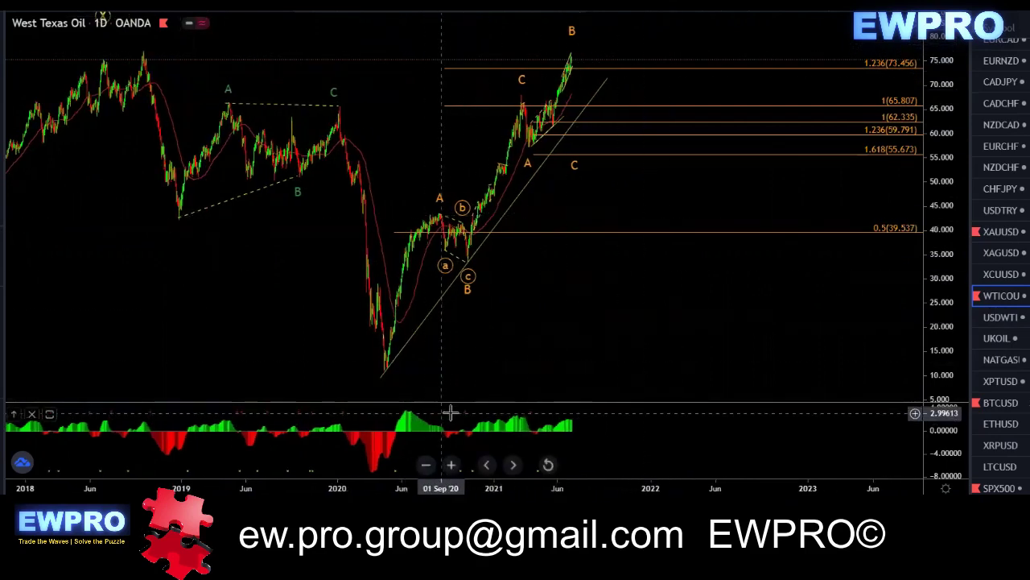
pyautogui.scroll(2, 636, 308)
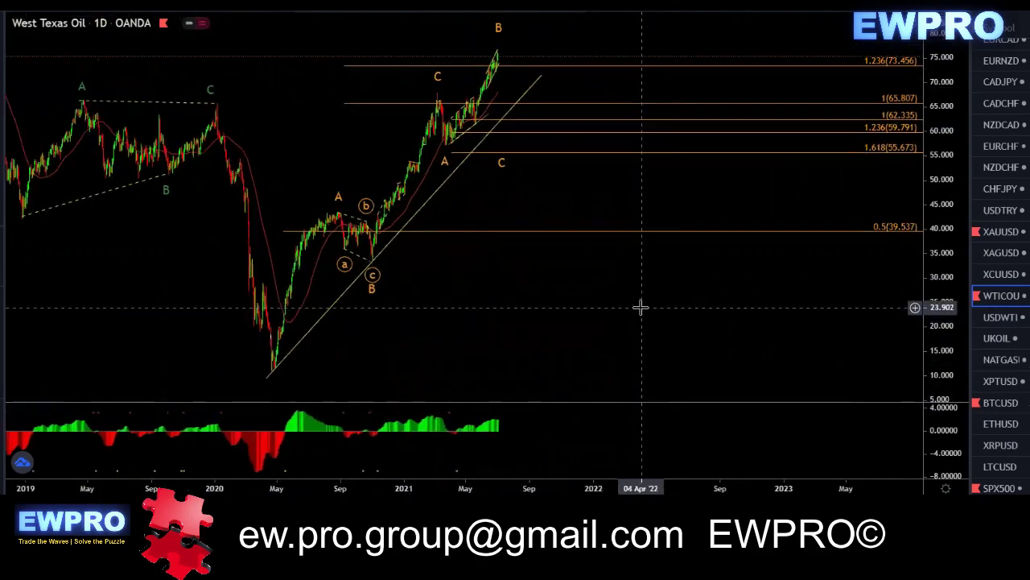
pyautogui.scroll(3, 749, 316)
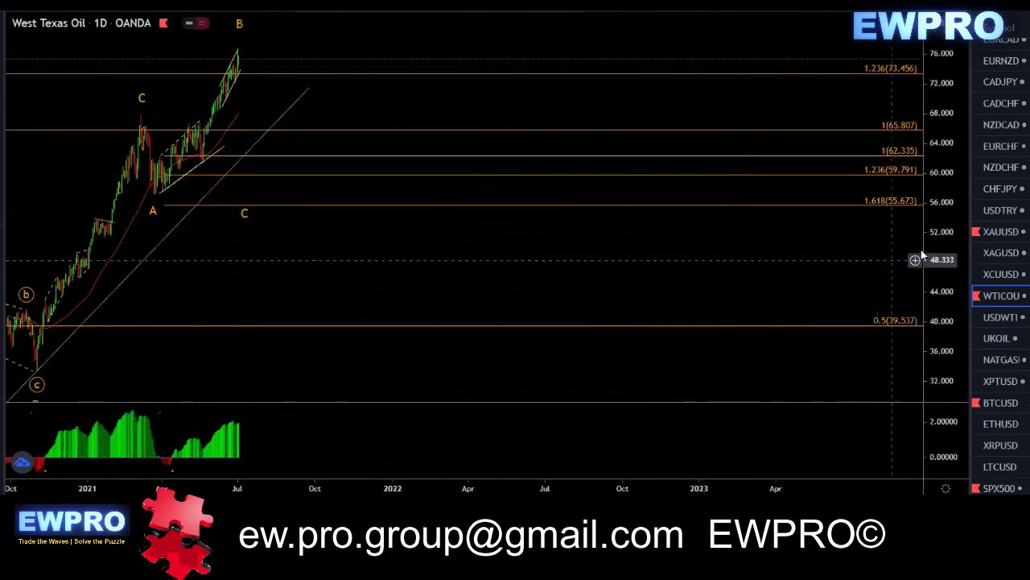
pyautogui.moveTo(937, 269); pyautogui.dragTo(936, 326)
pyautogui.scroll(2, 330, 277)
pyautogui.moveTo(216, 257); pyautogui.dragTo(719, 215)
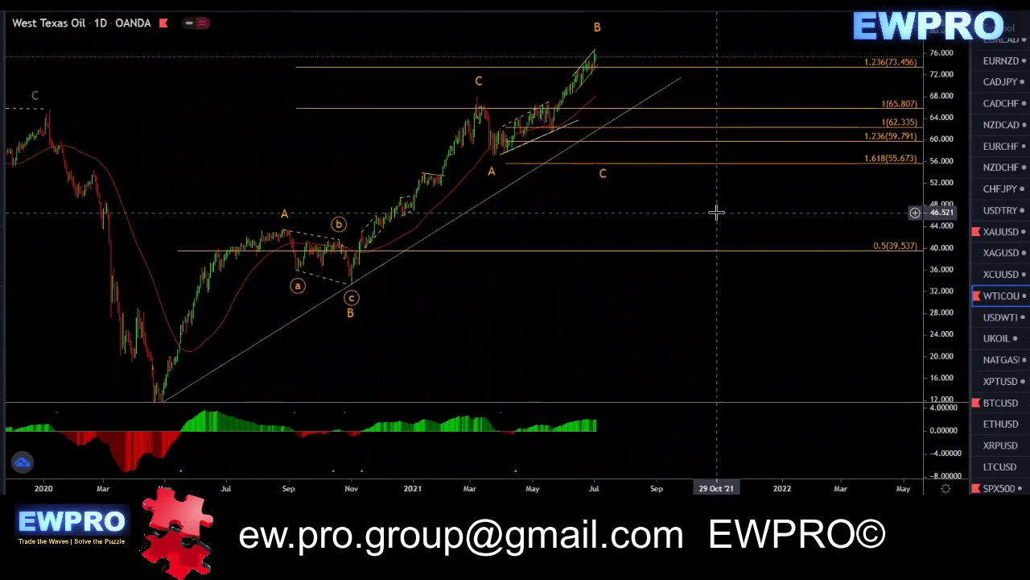
pyautogui.moveTo(937, 224); pyautogui.dragTo(936, 264)
pyautogui.moveTo(693, 219); pyautogui.dragTo(675, 224)
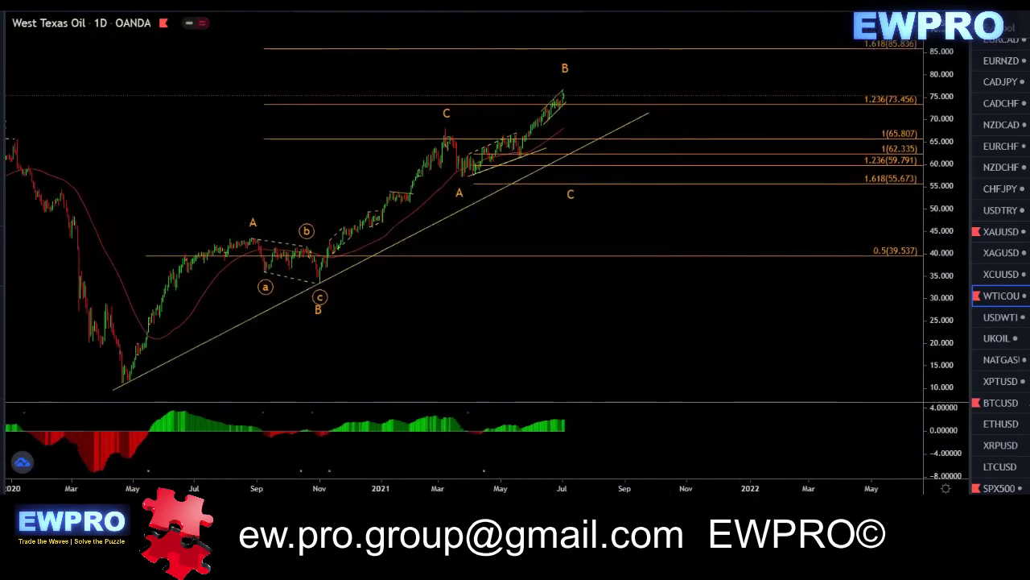
pyautogui.write('4h')
pyautogui.press('Return')
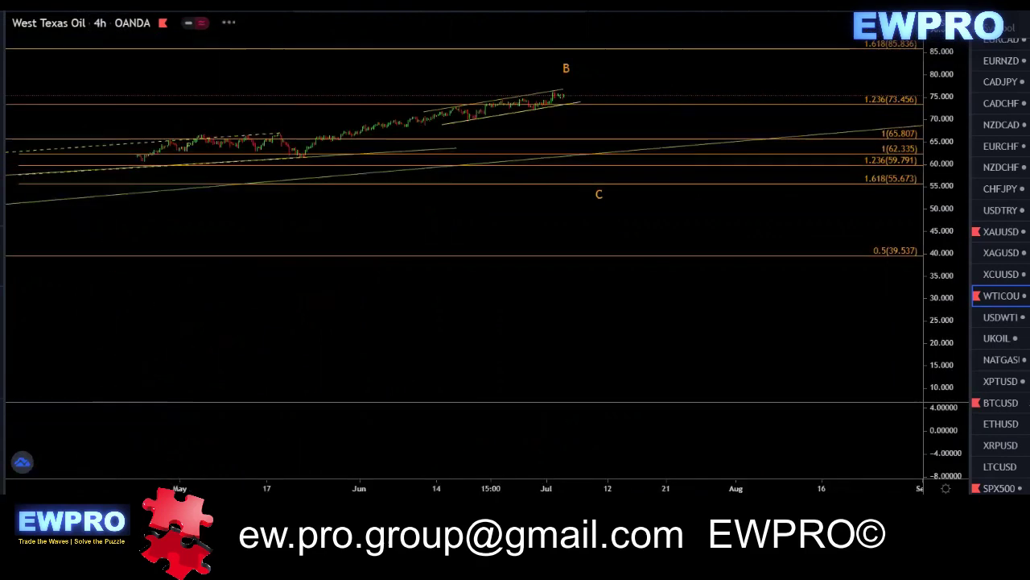
pyautogui.click(197, 12)
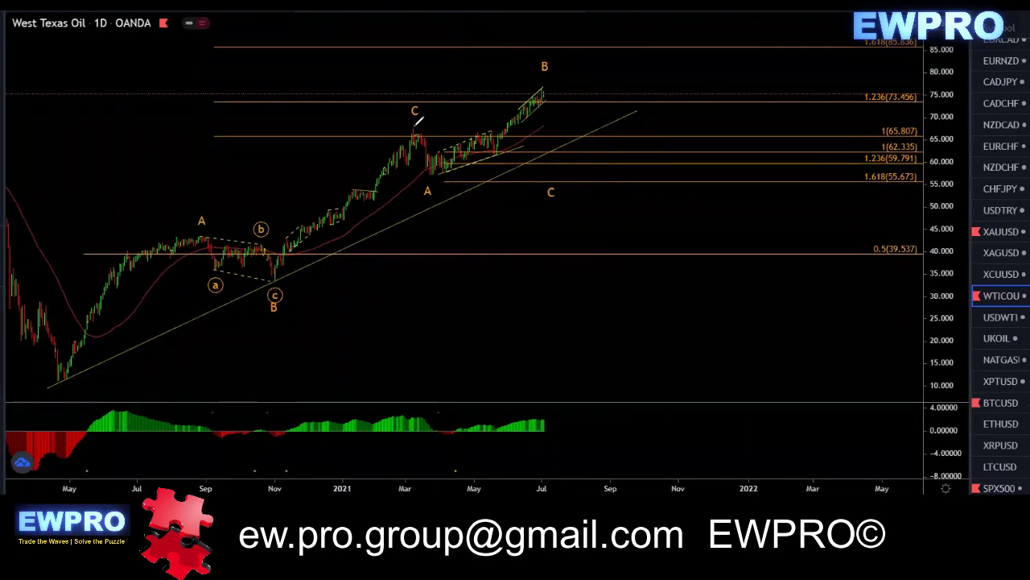
# Sketch the A-B-C swings from the March 2021 C peak with their widening boundary lines and a drop toward the trendline, and clear the markings.
pyautogui.moveTo(429, 181)
pyautogui.mouseDown()
pyautogui.moveTo(541, 86)
pyautogui.moveTo(557, 107)
pyautogui.mouseUp()
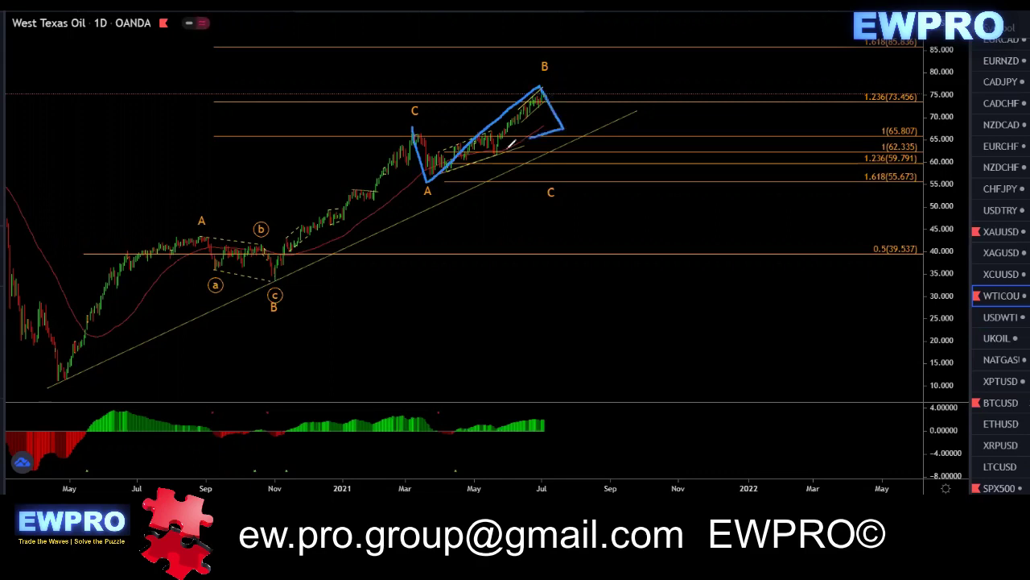
pyautogui.moveTo(413, 129)
pyautogui.mouseDown()
pyautogui.moveTo(530, 85)
pyautogui.moveTo(570, 142)
pyautogui.mouseUp()
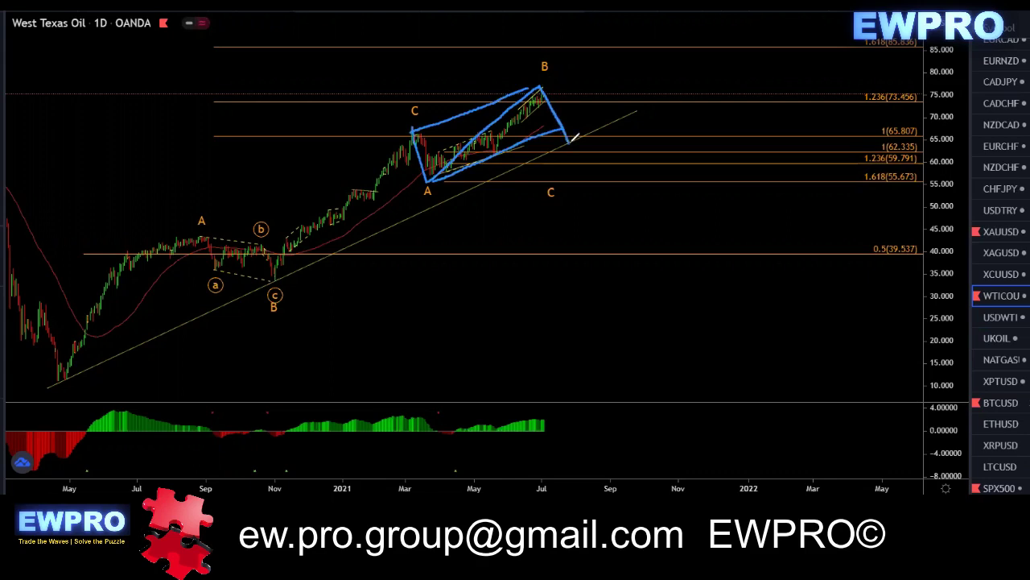
pyautogui.press('Delete')
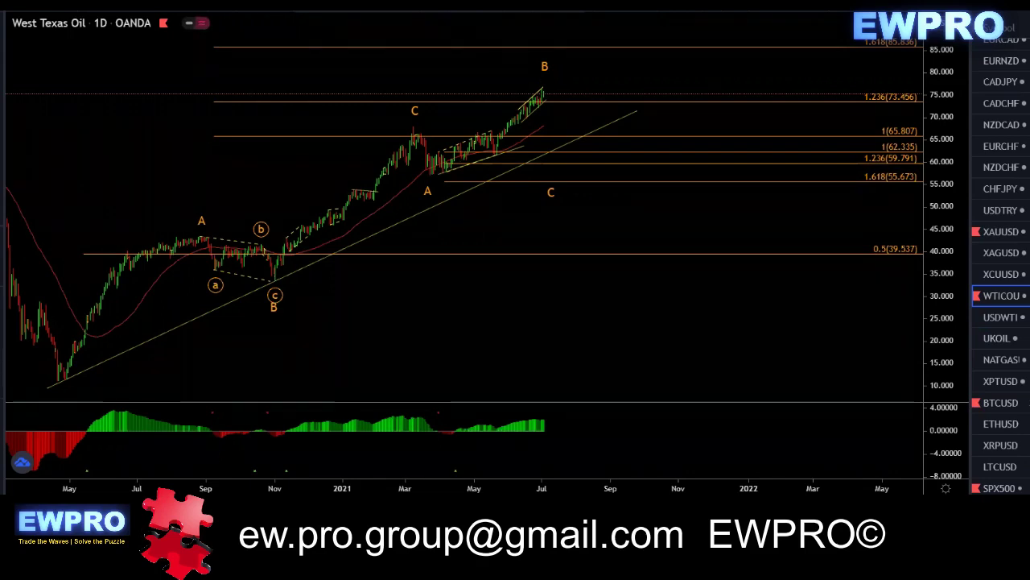
# Switch West Texas Oil to the 4-hour timeframe, fit the price scale around the rising channel, and temporarily mark the June oscillator peaks.
pyautogui.write('4h')
pyautogui.press('Return')
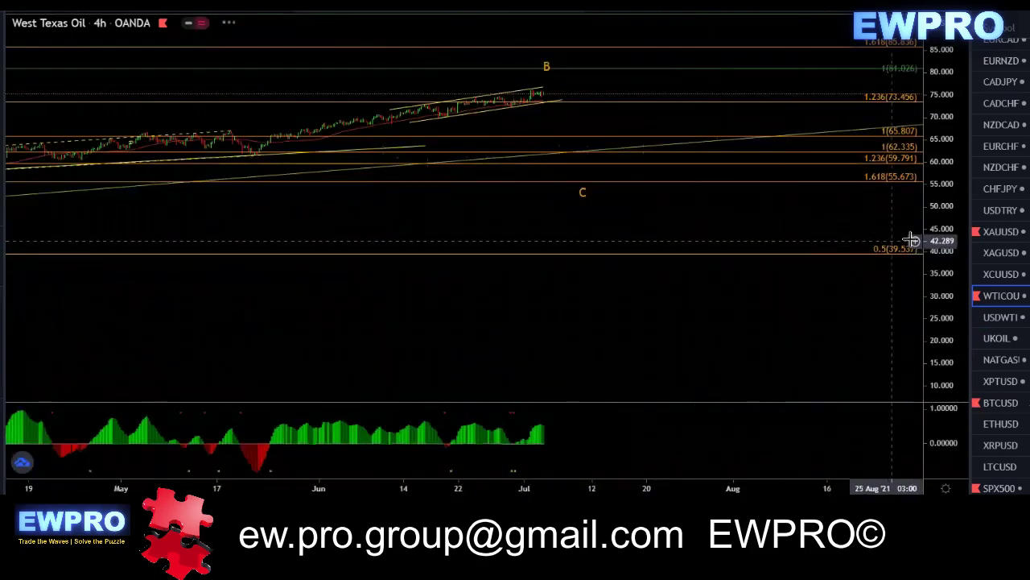
pyautogui.doubleClick(943, 235)
pyautogui.scroll(-3, 671, 169)
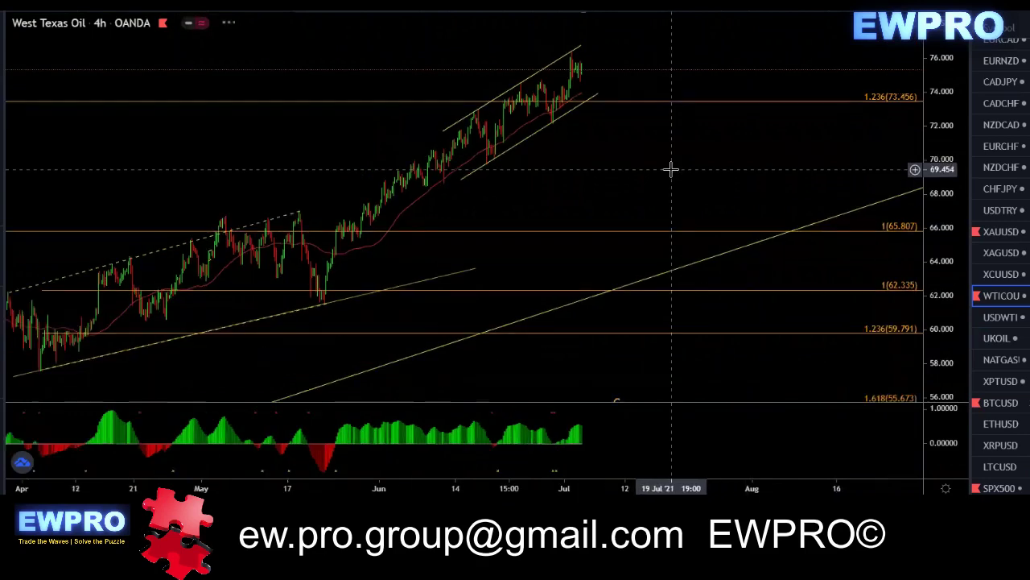
pyautogui.scroll(1, 671, 169)
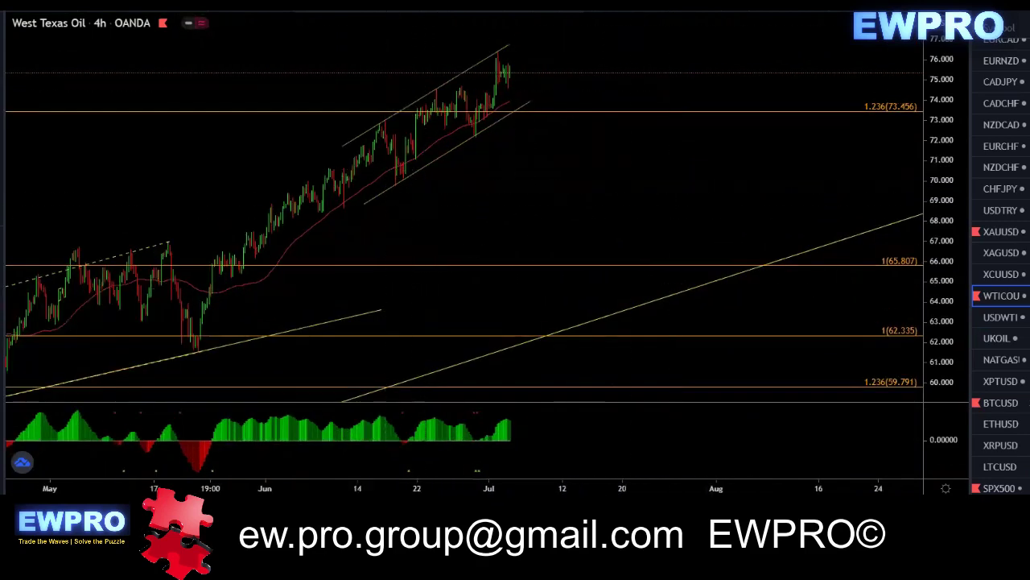
pyautogui.moveTo(270, 411); pyautogui.dragTo(505, 421)
pyautogui.hotkey('ctrl', 'z')
# Switch West Texas Oil to the 1-hour timeframe and frame the rising channel from mid-June to early July.
pyautogui.click(93, 8)
pyautogui.scroll(2, 690, 256)
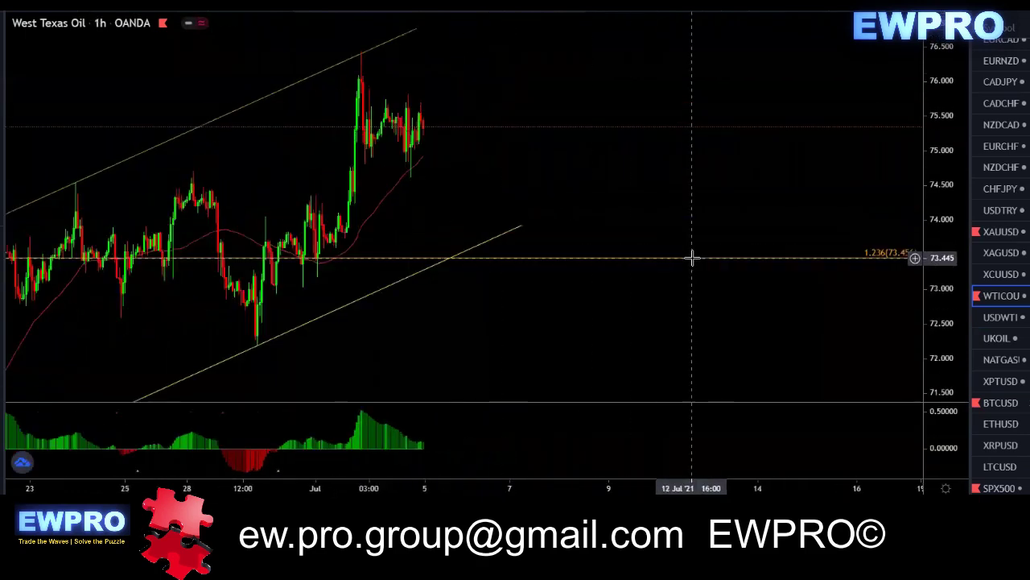
pyautogui.moveTo(938, 197); pyautogui.dragTo(940, 227)
pyautogui.moveTo(584, 191); pyautogui.dragTo(759, 153)
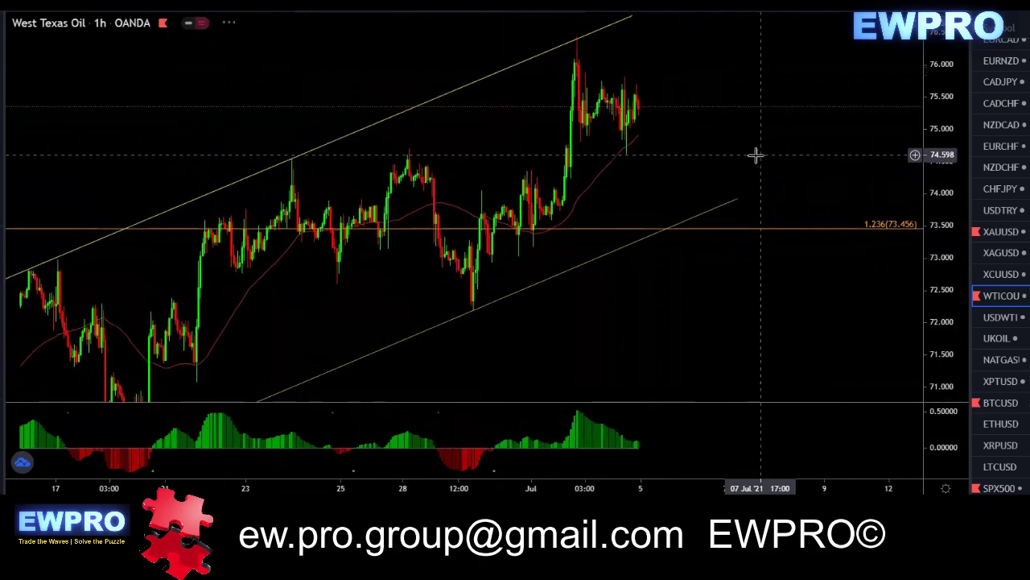
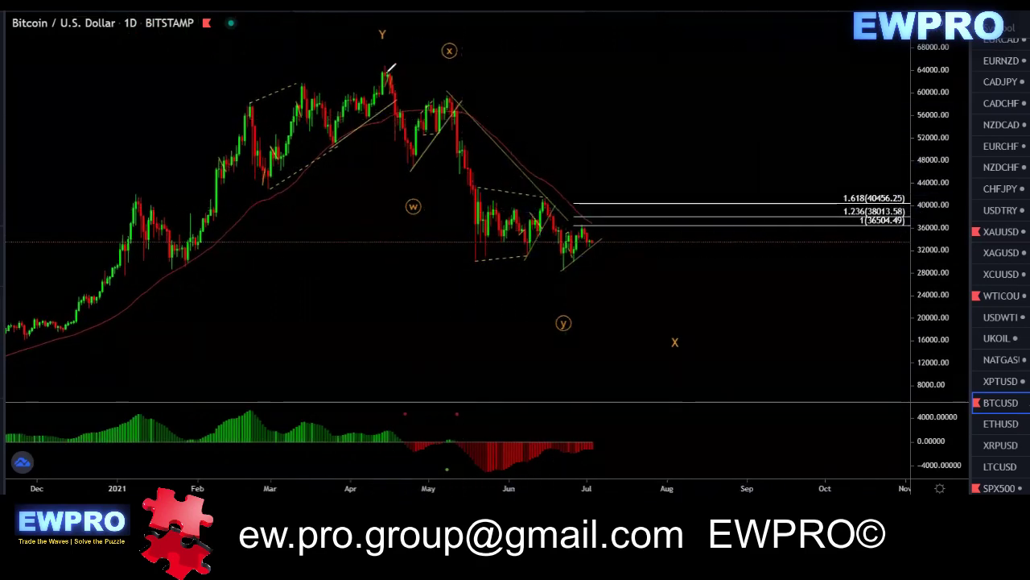
# Trace Bitcoin's decline from the April Y peak through w and x, circle the May–June consolidation, and clear the markings.
pyautogui.moveTo(387, 74)
pyautogui.mouseDown()
pyautogui.moveTo(407, 153)
pyautogui.moveTo(442, 103)
pyautogui.moveTo(469, 246)
pyautogui.mouseUp()
pyautogui.moveTo(568, 197)
pyautogui.mouseDown()
pyautogui.moveTo(474, 211)
pyautogui.moveTo(529, 254)
pyautogui.moveTo(568, 200)
pyautogui.mouseUp()
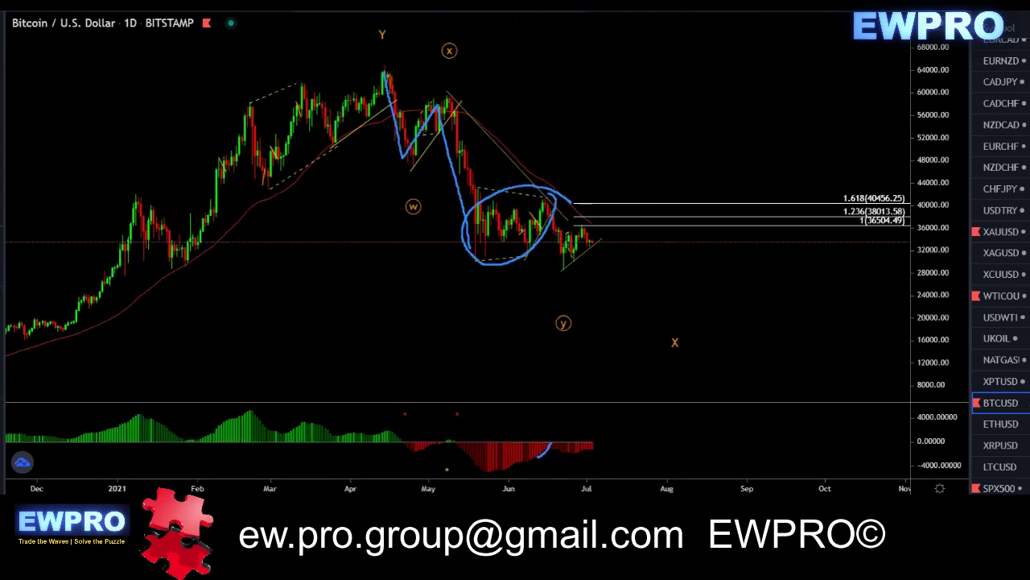
pyautogui.press('Escape')
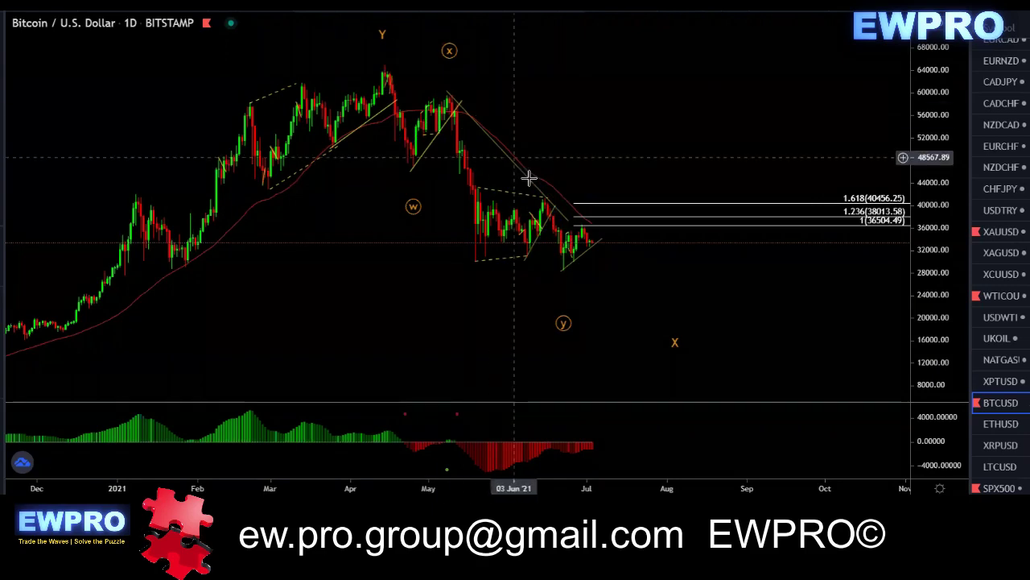
# Switch BTCUSD to the 4-hour timeframe and fit the price scale to the June and July wave labels.
pyautogui.moveTo(654, 310); pyautogui.dragTo(661, 308)
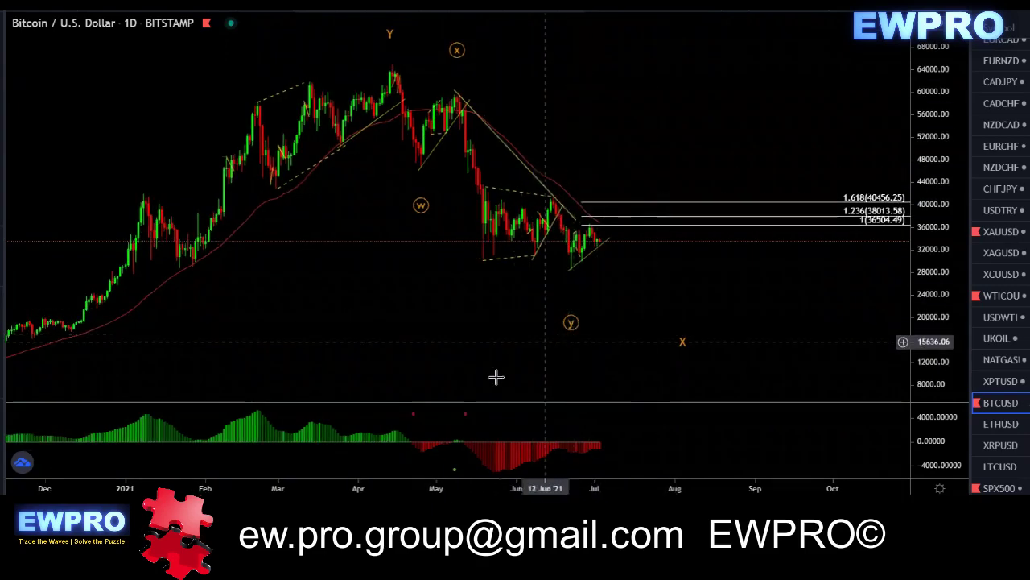
pyautogui.click(181, 4)
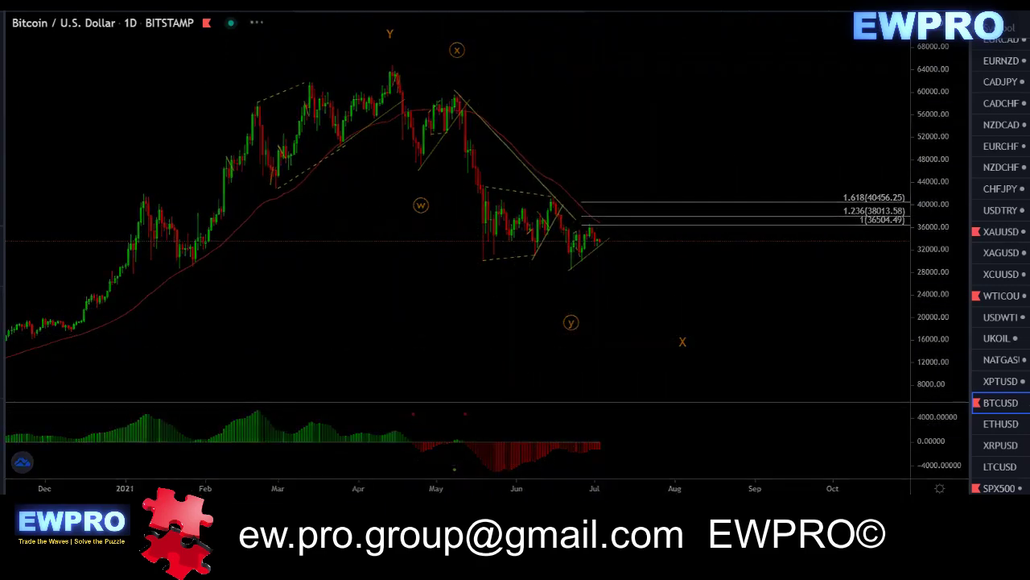
pyautogui.doubleClick(934, 287)
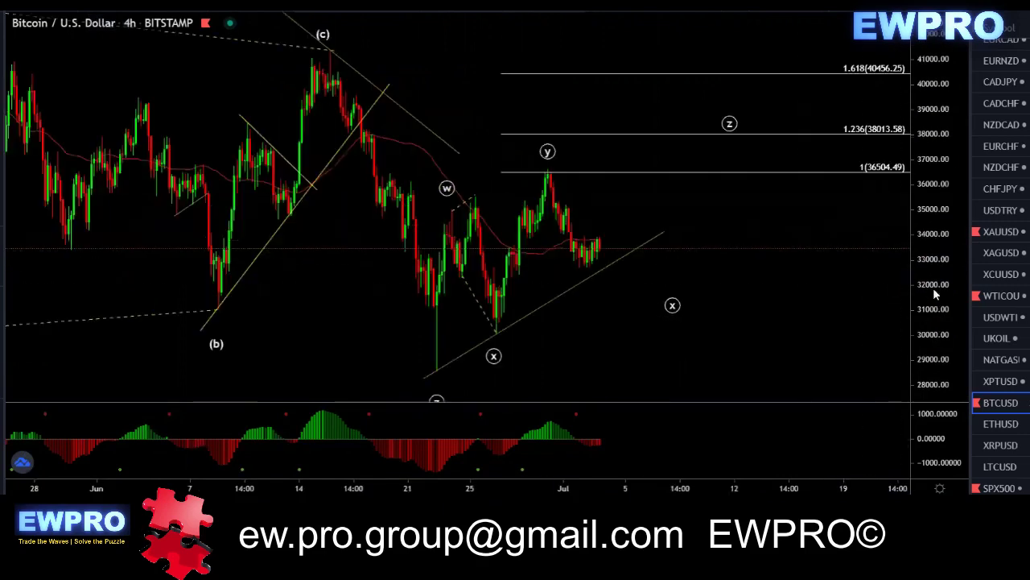
# Trace Bitcoin's 4-hour z–w–x–y swings, mark the matching oscillator peaks and the pullback after y, and clear the markings.
pyautogui.scroll(-1, 901, 289)
pyautogui.scroll(2, 890, 290)
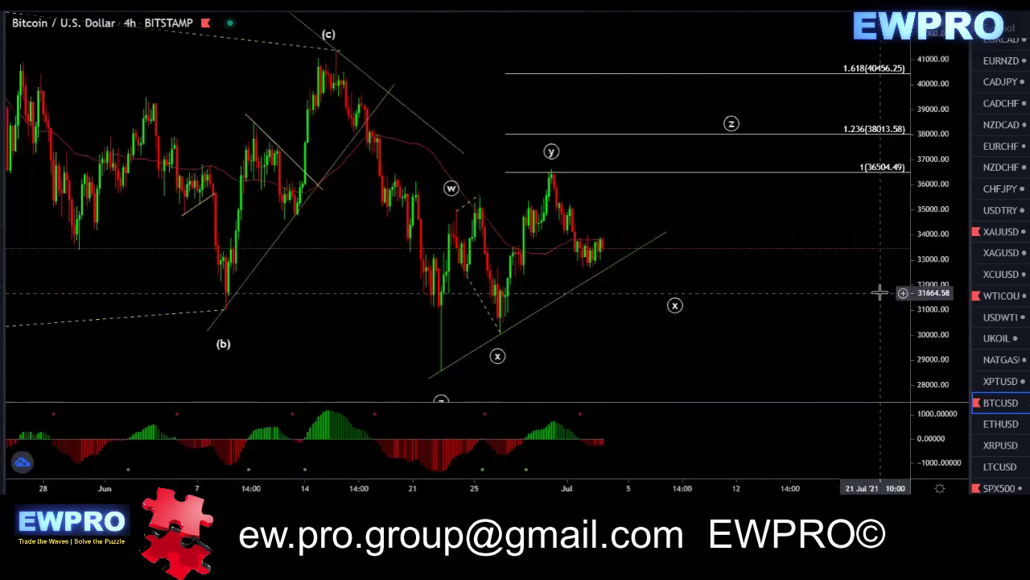
pyautogui.moveTo(832, 307); pyautogui.dragTo(813, 291)
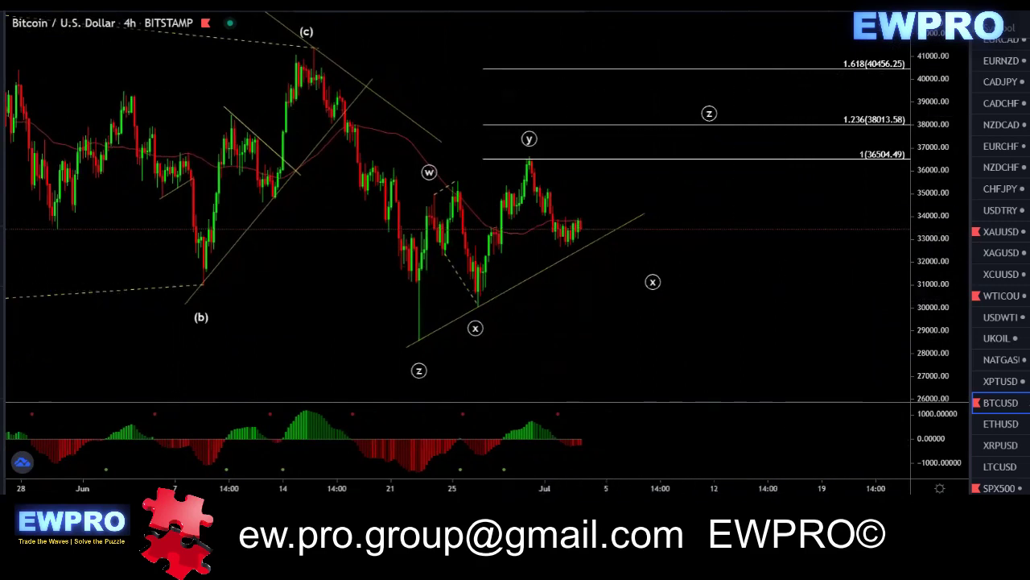
pyautogui.moveTo(412, 343)
pyautogui.mouseDown()
pyautogui.moveTo(433, 196)
pyautogui.moveTo(475, 298)
pyautogui.moveTo(532, 158)
pyautogui.moveTo(520, 155)
pyautogui.mouseUp()
pyautogui.moveTo(452, 433); pyautogui.dragTo(541, 415)
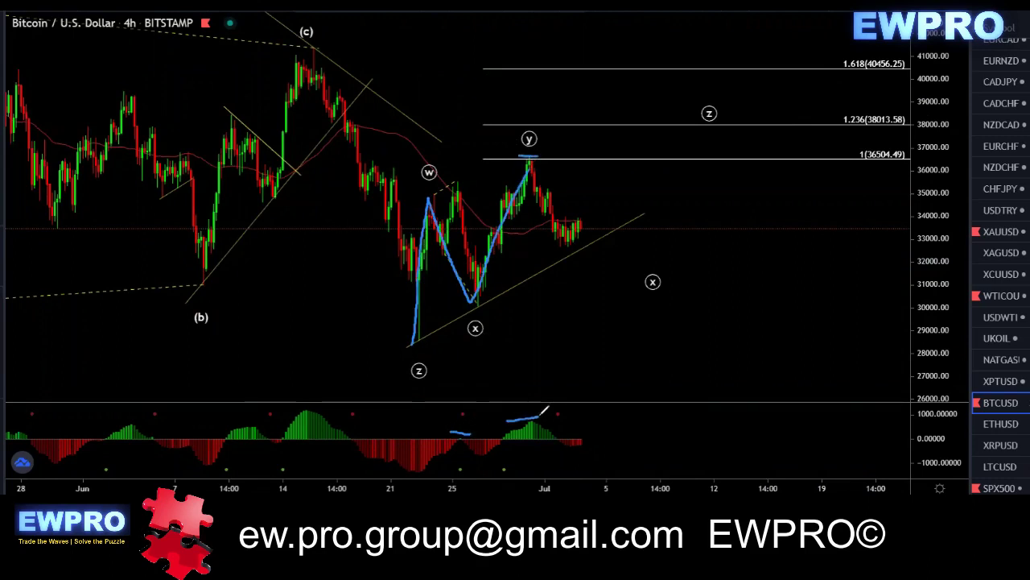
pyautogui.moveTo(519, 156); pyautogui.dragTo(553, 152)
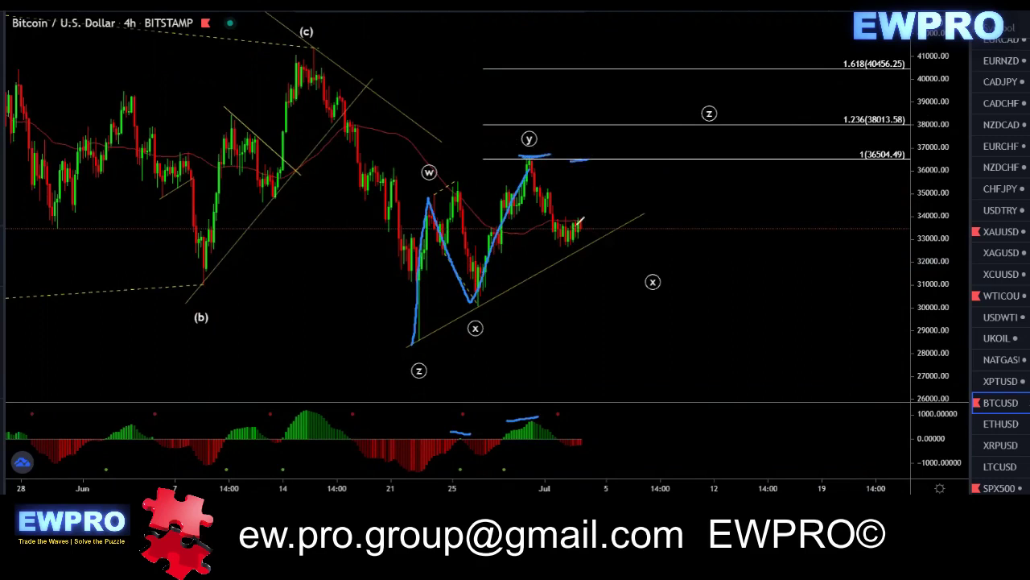
pyautogui.moveTo(566, 249); pyautogui.dragTo(590, 226)
pyautogui.click(925, 25)
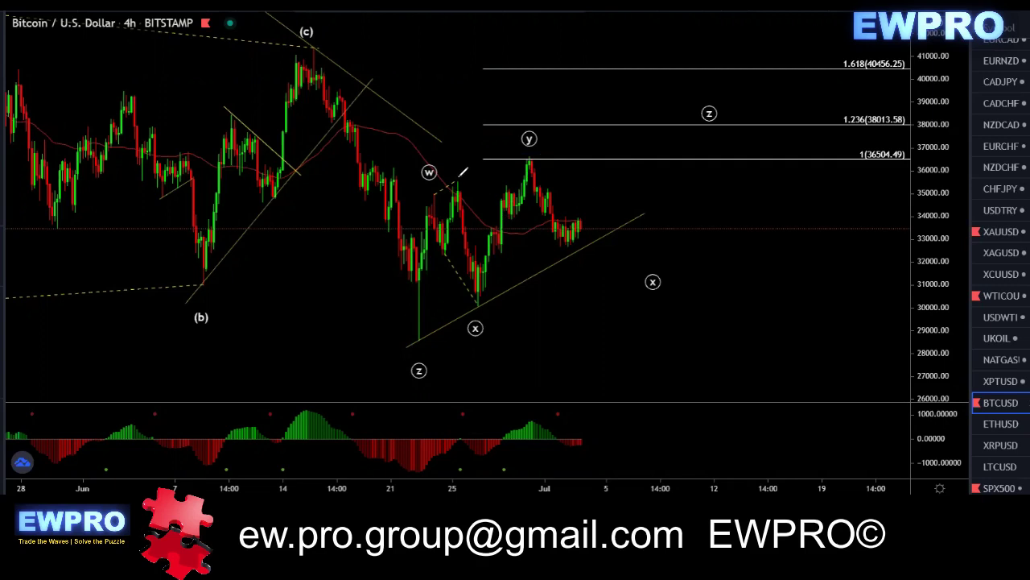
# Sketch Bitcoin's rising highs and lows with alternative rallies toward the 1.236 level at 38013.58, and clear the sketches.
pyautogui.moveTo(456, 181); pyautogui.dragTo(525, 150)
pyautogui.moveTo(475, 305)
pyautogui.mouseDown()
pyautogui.moveTo(552, 263)
pyautogui.moveTo(641, 149)
pyautogui.mouseUp()
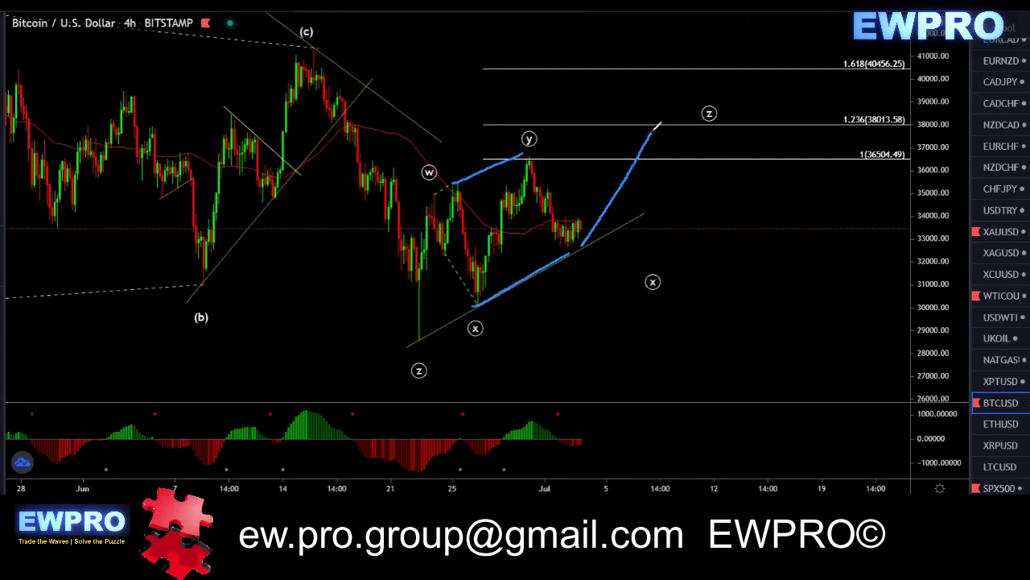
pyautogui.moveTo(418, 337)
pyautogui.mouseDown()
pyautogui.moveTo(464, 197)
pyautogui.moveTo(557, 244)
pyautogui.moveTo(612, 209)
pyautogui.moveTo(676, 115)
pyautogui.mouseUp()
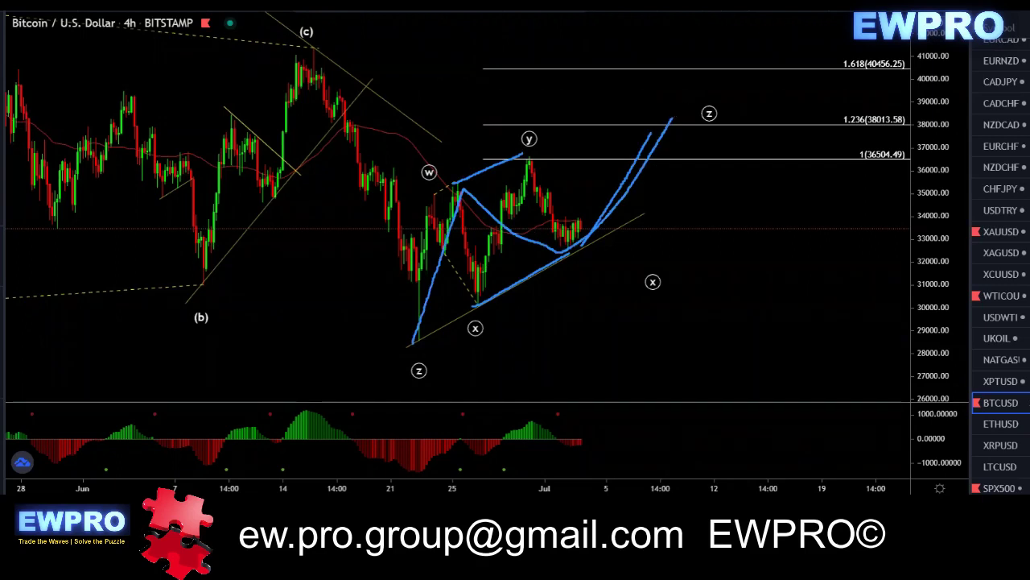
pyautogui.press('Escape')
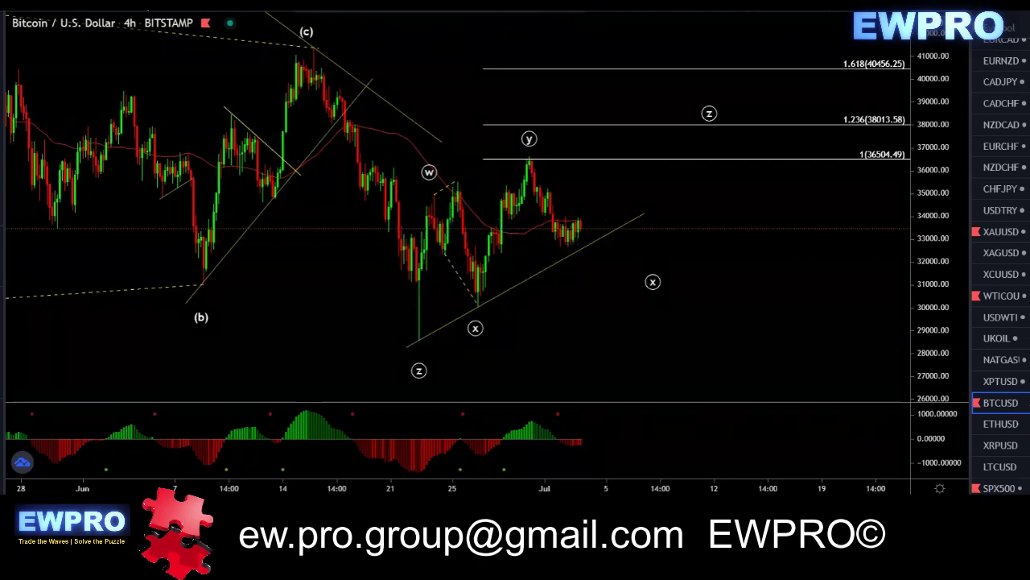
# Switch BTCUSD to the 1-hour timeframe, reset the price scale, and frame the late-June to early-July price action.
pyautogui.click(202, 4)
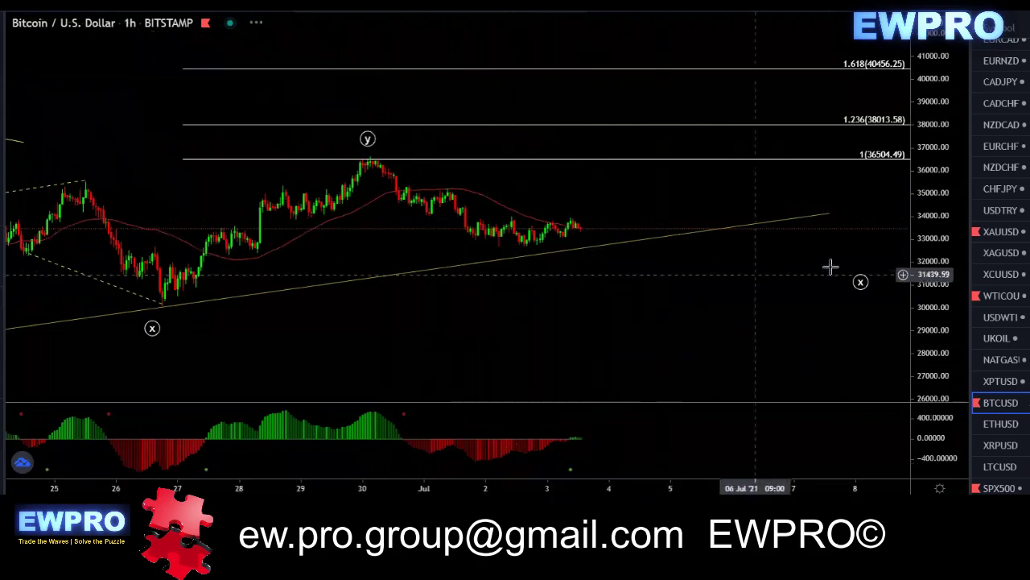
pyautogui.doubleClick(929, 277)
pyautogui.scroll(-1, 750, 265)
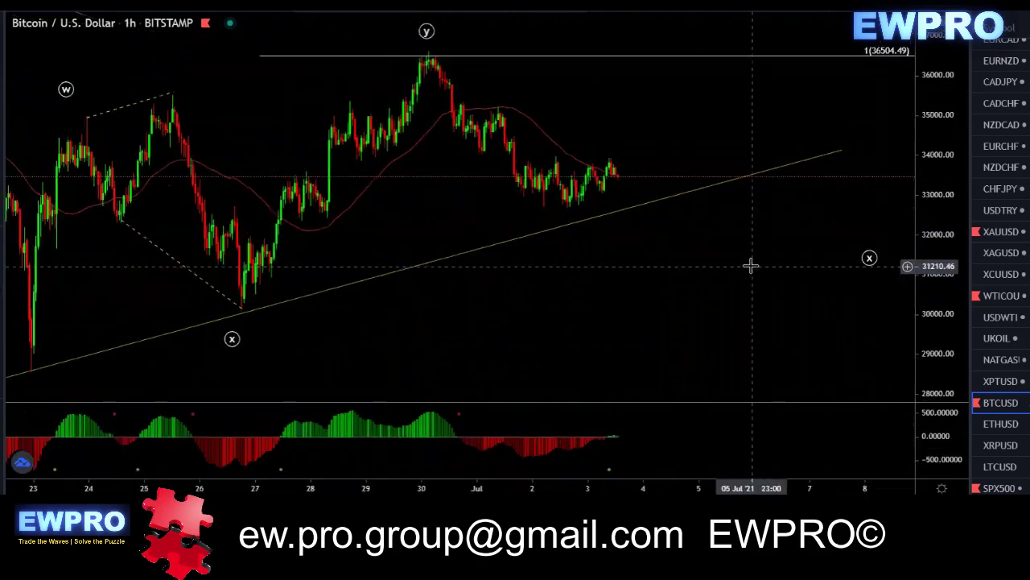
pyautogui.scroll(-1, 733, 264)
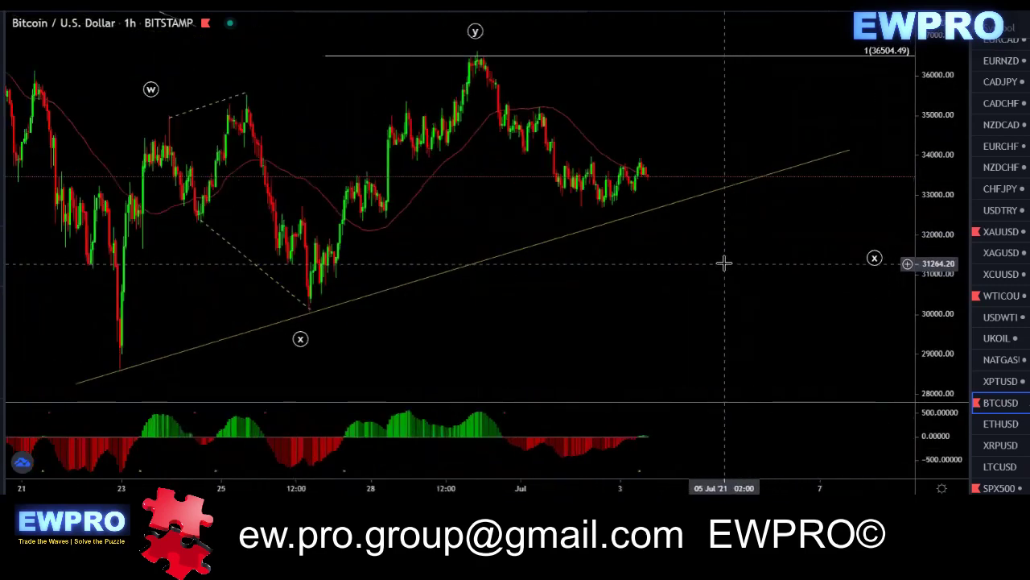
pyautogui.scroll(-2, 727, 262)
pyautogui.scroll(2, 724, 262)
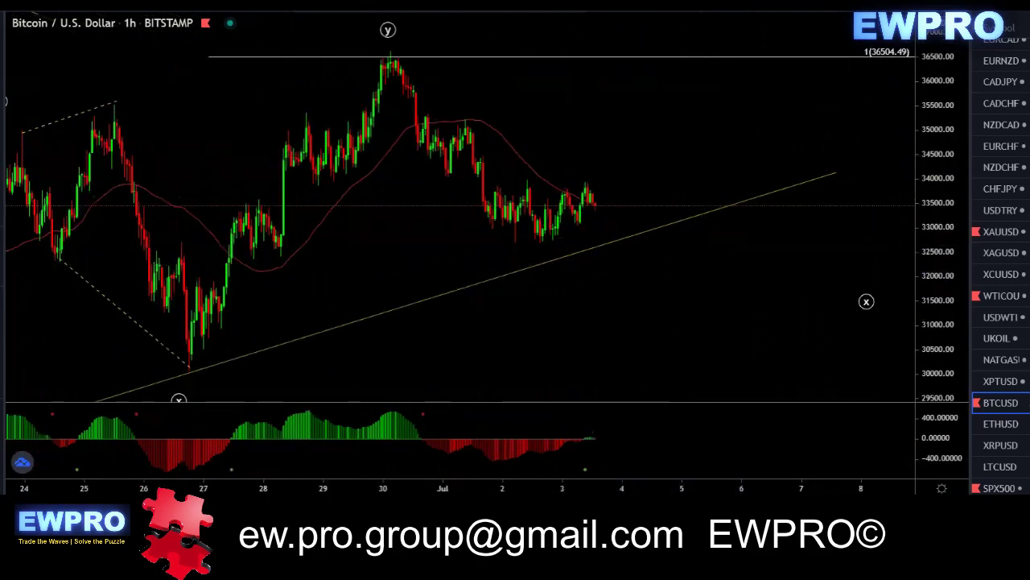
# Sketch Bitcoin's small July 2–3 channel, a drop through the trendline and a rally above 36504.49, and clear the sketches.
pyautogui.moveTo(521, 253); pyautogui.dragTo(620, 199)
pyautogui.moveTo(539, 200); pyautogui.dragTo(598, 171)
pyautogui.moveTo(593, 207)
pyautogui.mouseDown()
pyautogui.moveTo(608, 188)
pyautogui.moveTo(659, 227)
pyautogui.moveTo(675, 268)
pyautogui.mouseUp()
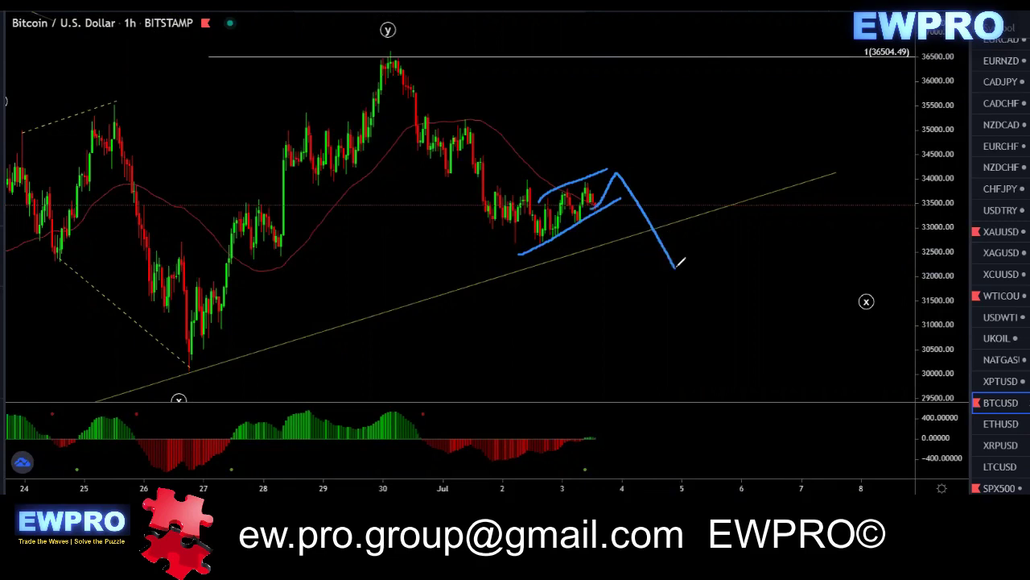
pyautogui.moveTo(612, 163)
pyautogui.mouseDown()
pyautogui.moveTo(529, 186)
pyautogui.moveTo(538, 250)
pyautogui.moveTo(618, 187)
pyautogui.mouseUp()
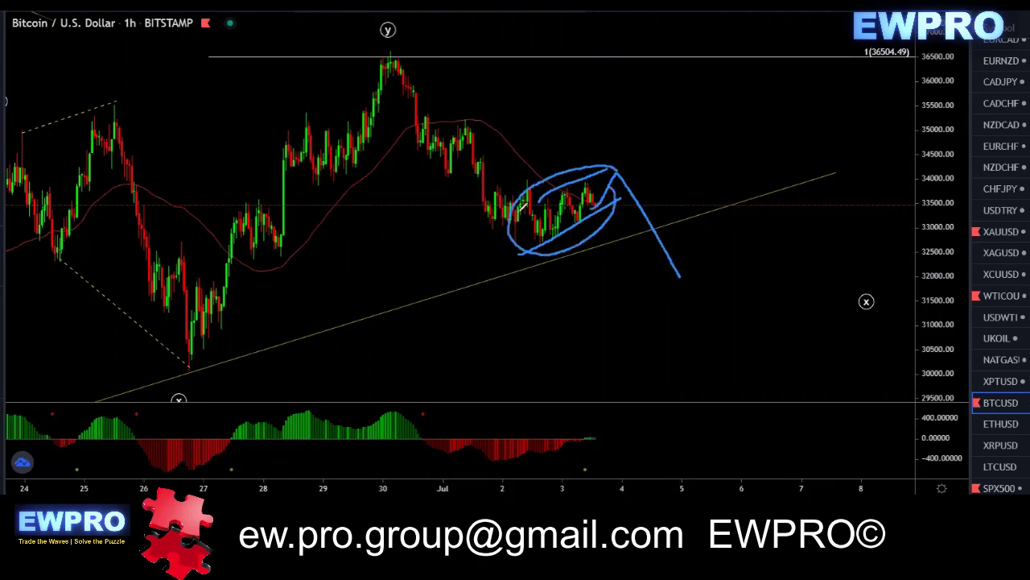
pyautogui.moveTo(114, 103); pyautogui.dragTo(374, 54)
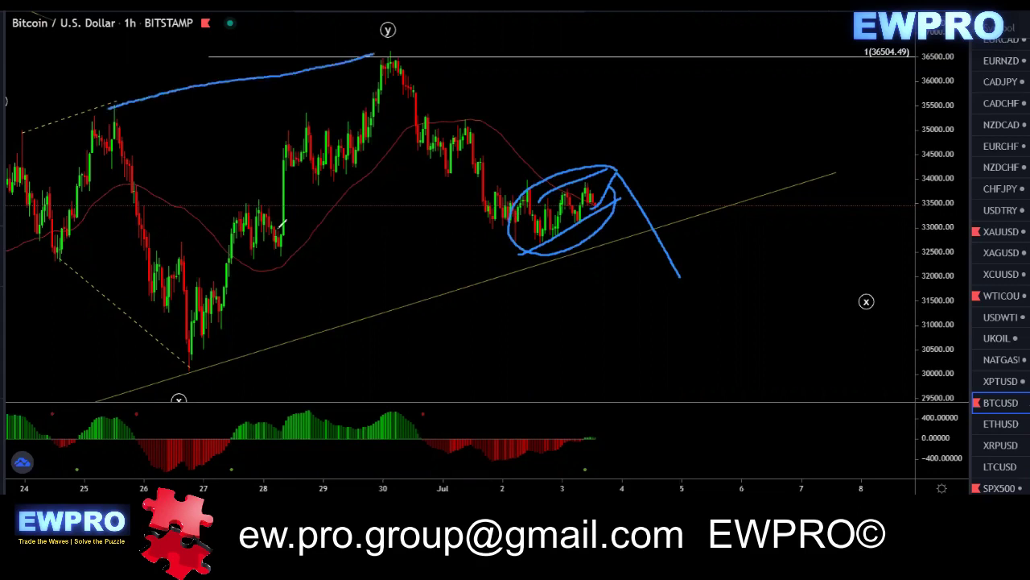
pyautogui.moveTo(294, 358)
pyautogui.mouseDown()
pyautogui.moveTo(666, 286)
pyautogui.moveTo(791, 36)
pyautogui.mouseUp()
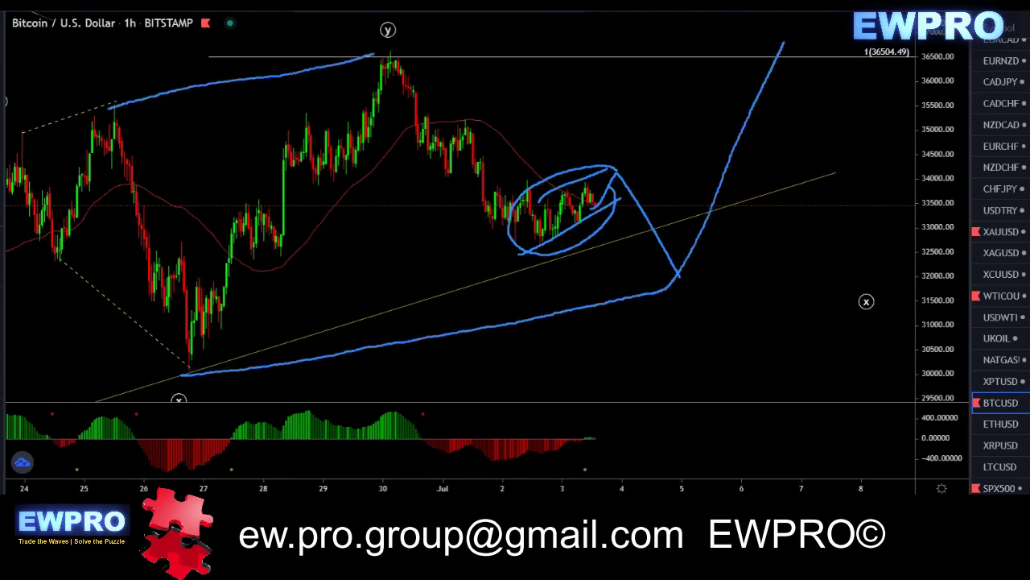
pyautogui.press('Escape')
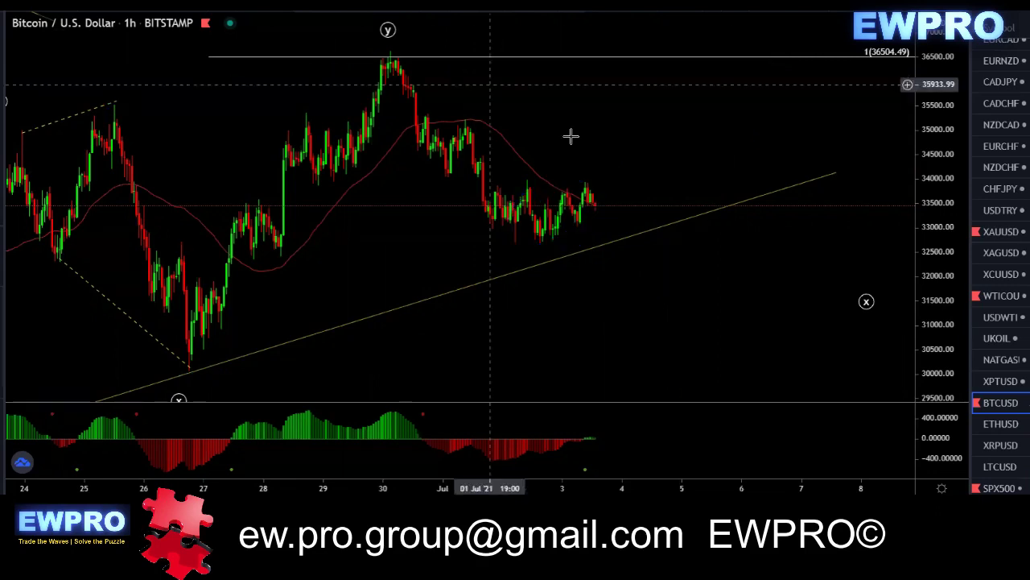
# Review Bitcoin's 1-hour waves back to mid-June, and return to the 4-hour timeframe with the price scale refitted.
pyautogui.moveTo(677, 173); pyautogui.dragTo(714, 173)
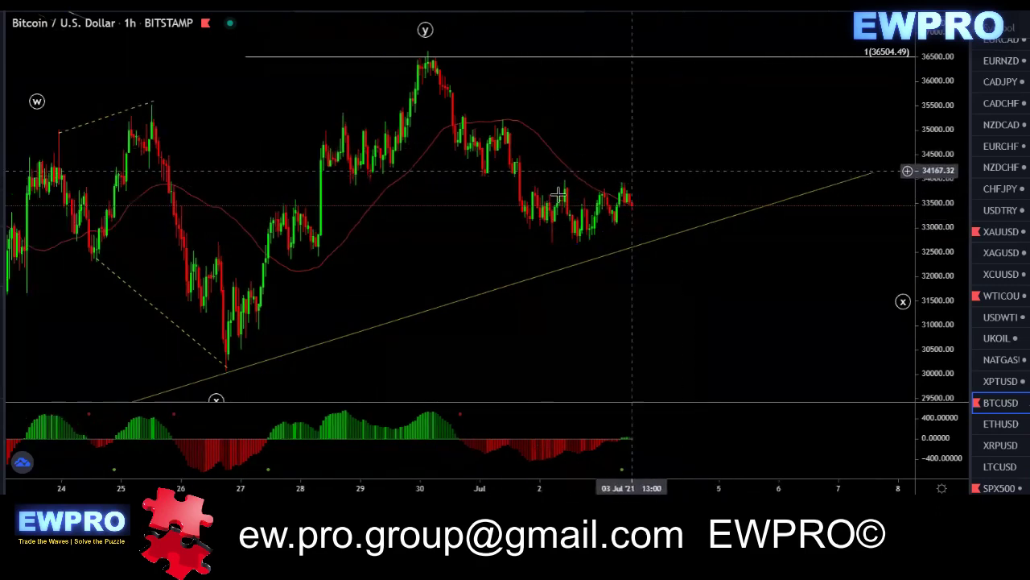
pyautogui.moveTo(731, 263); pyautogui.dragTo(715, 264)
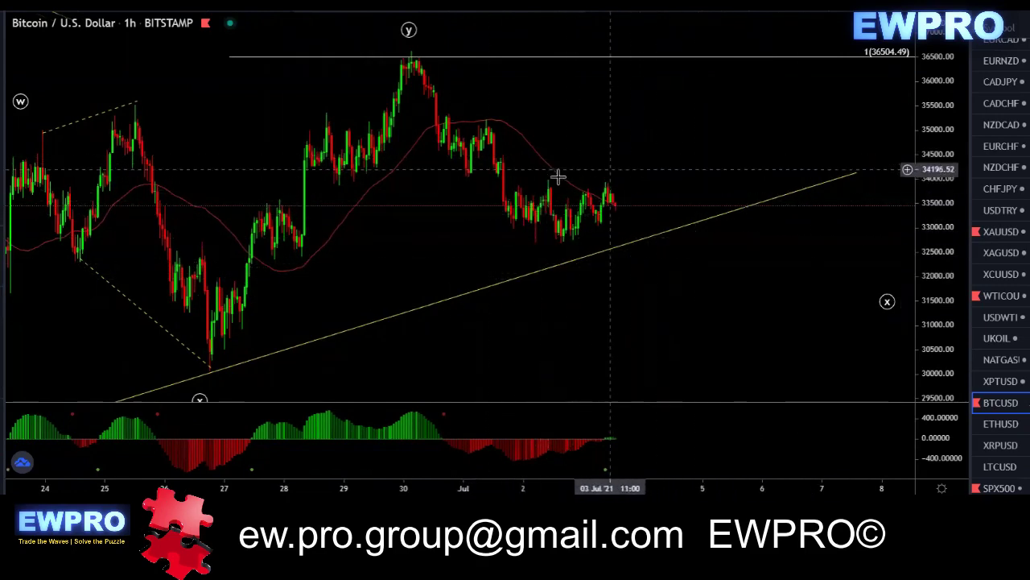
pyautogui.scroll(-1, 686, 151)
pyautogui.scroll(-4, 686, 151)
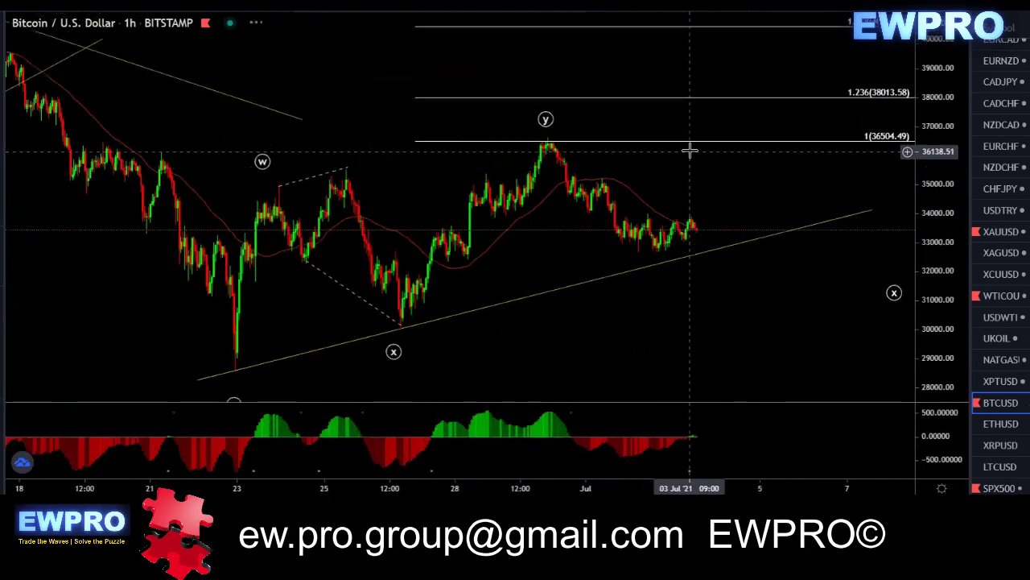
pyautogui.moveTo(948, 265); pyautogui.dragTo(941, 210)
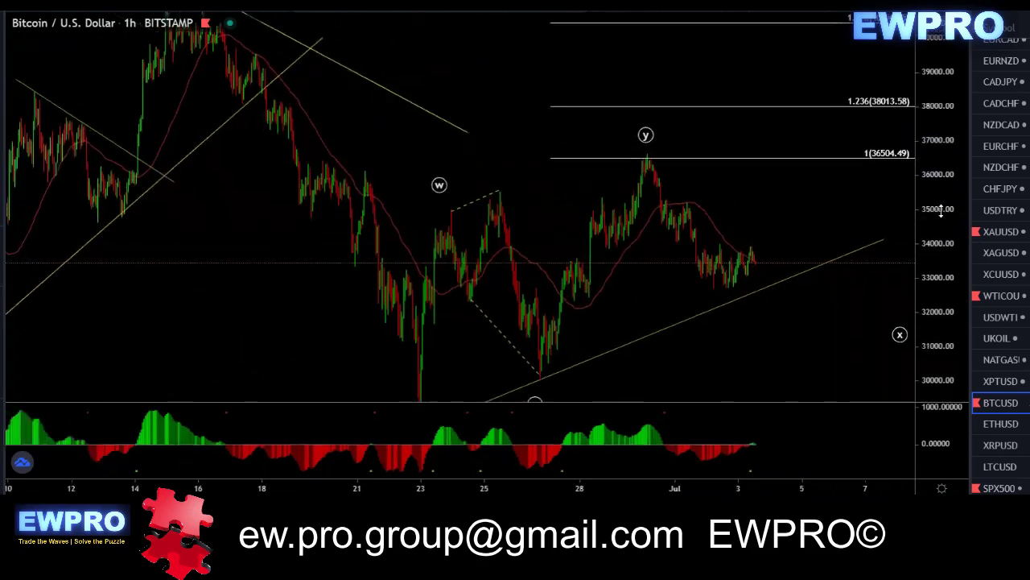
pyautogui.scroll(-3, 805, 220)
pyautogui.moveTo(429, 270); pyautogui.dragTo(336, 210)
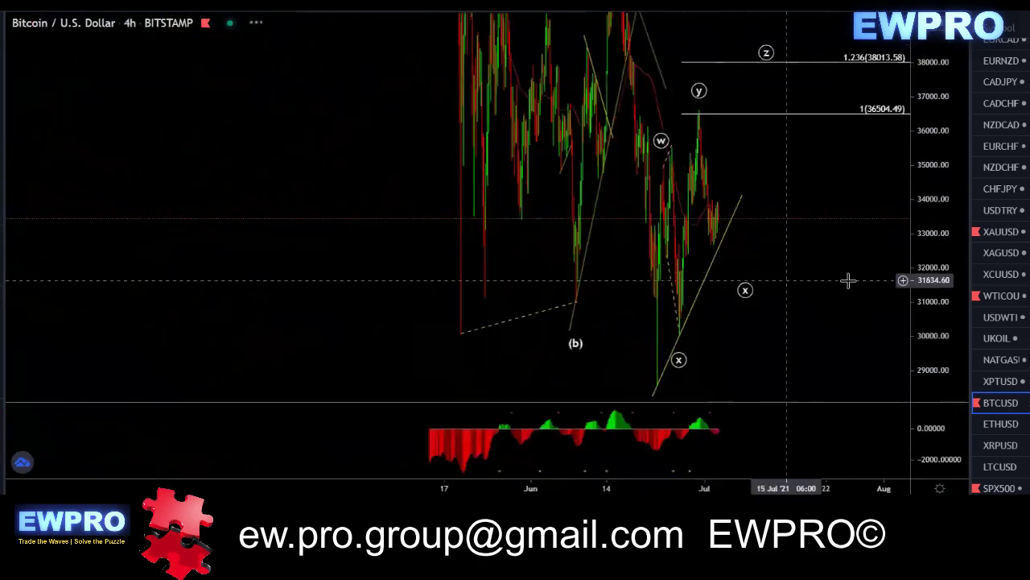
pyautogui.doubleClick(937, 311)
pyautogui.scroll(5, 749, 347)
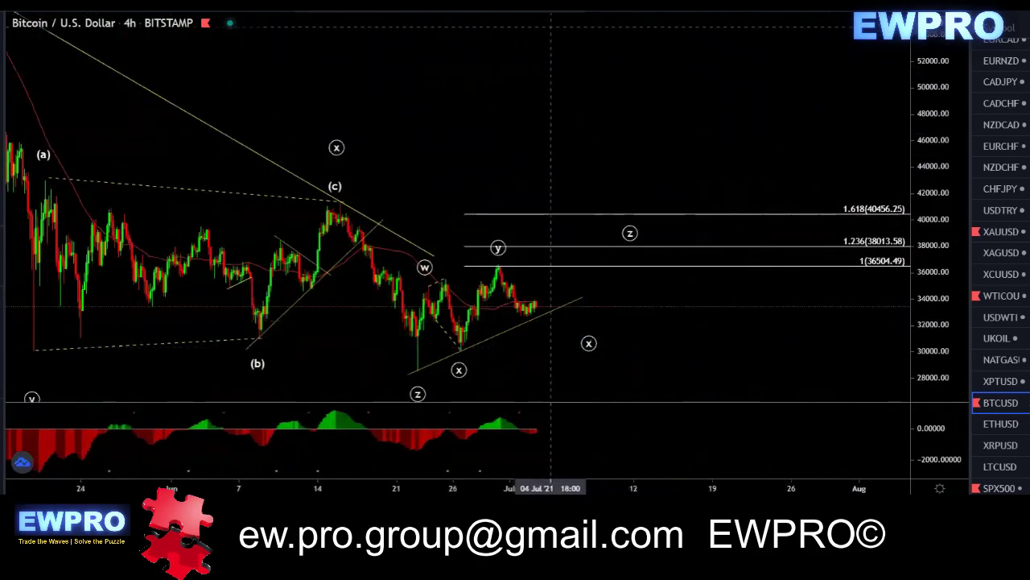
# Circle Bitcoin's w–x–y rise and z label, sketch a rally past 40456.25 with a pullback, and clear all markings.
pyautogui.moveTo(580, 240)
pyautogui.mouseDown()
pyautogui.moveTo(472, 245)
pyautogui.moveTo(406, 362)
pyautogui.moveTo(611, 272)
pyautogui.moveTo(515, 235)
pyautogui.mouseUp()
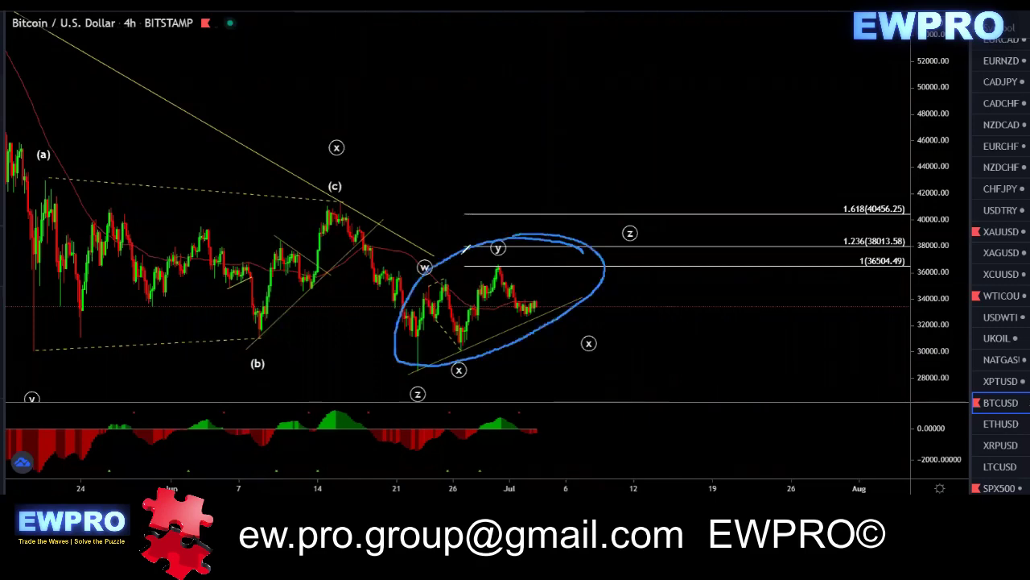
pyautogui.moveTo(419, 375)
pyautogui.mouseDown()
pyautogui.moveTo(427, 399)
pyautogui.moveTo(414, 383)
pyautogui.mouseUp()
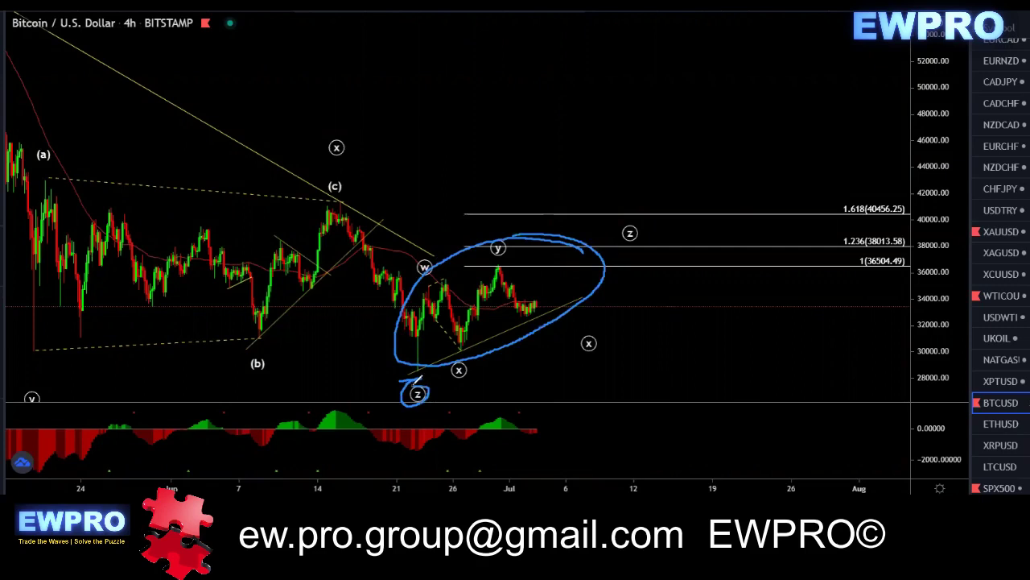
pyautogui.moveTo(412, 377)
pyautogui.mouseDown()
pyautogui.moveTo(490, 205)
pyautogui.moveTo(525, 214)
pyautogui.moveTo(557, 235)
pyautogui.moveTo(488, 214)
pyautogui.moveTo(559, 241)
pyautogui.moveTo(638, 72)
pyautogui.mouseUp()
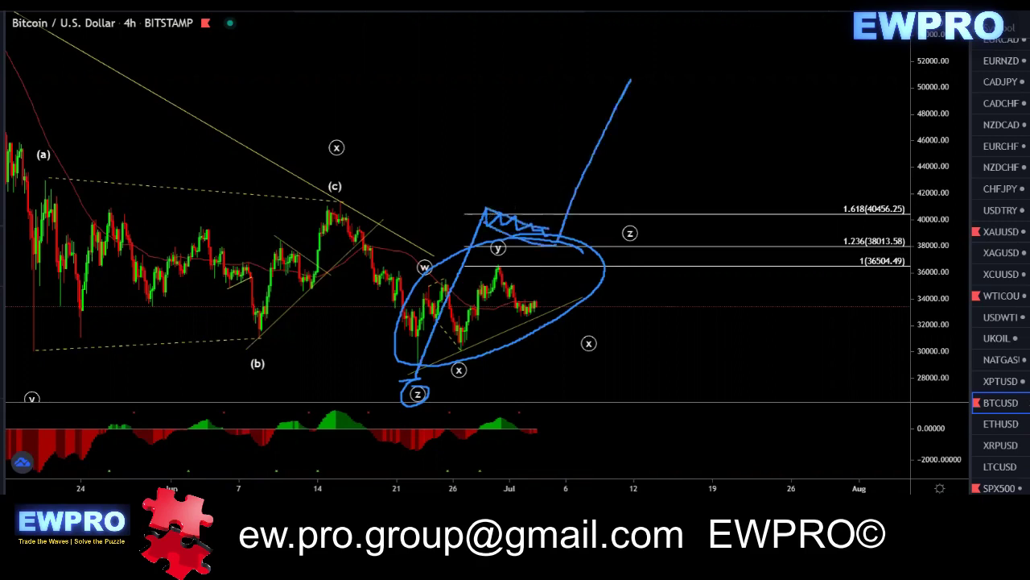
pyautogui.press('Delete')
pyautogui.moveTo(574, 241)
pyautogui.mouseDown()
pyautogui.moveTo(451, 267)
pyautogui.moveTo(439, 357)
pyautogui.moveTo(615, 280)
pyautogui.moveTo(555, 239)
pyautogui.mouseUp()
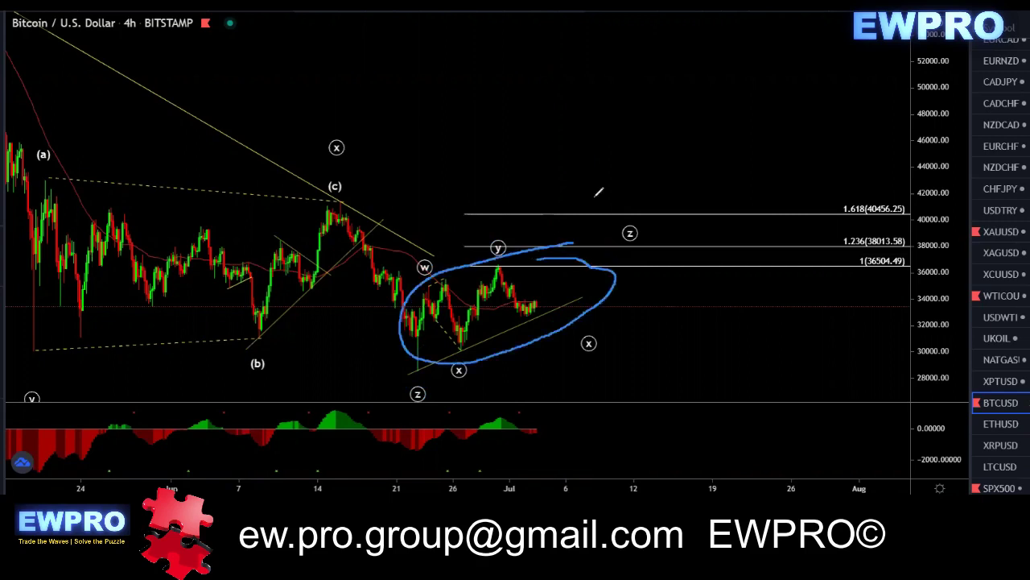
pyautogui.press('e')
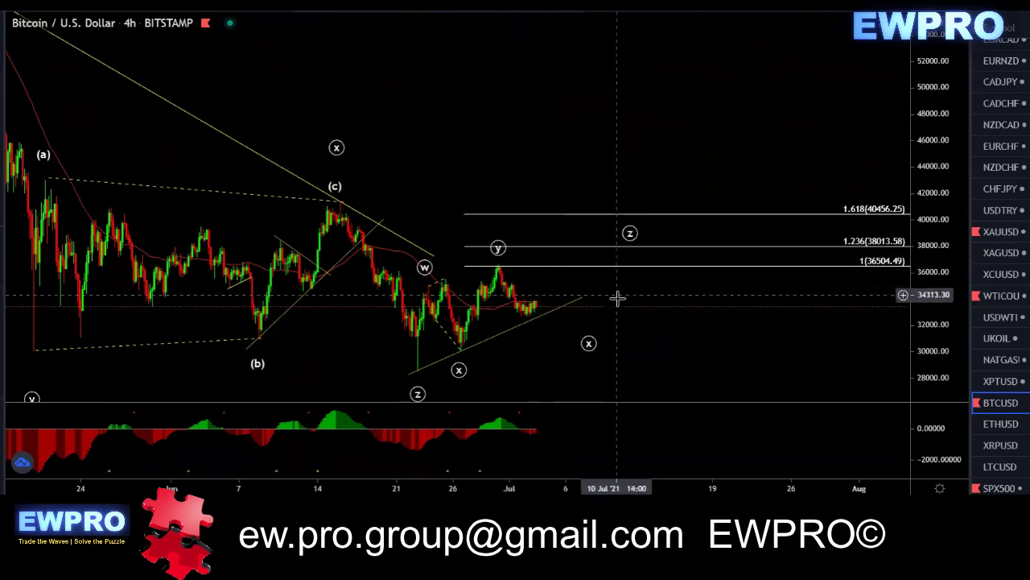
# Open the SPX500 daily chart and frame the A, B and C labels, the rising channel and the 2020 low.
pyautogui.moveTo(648, 327); pyautogui.dragTo(658, 326)
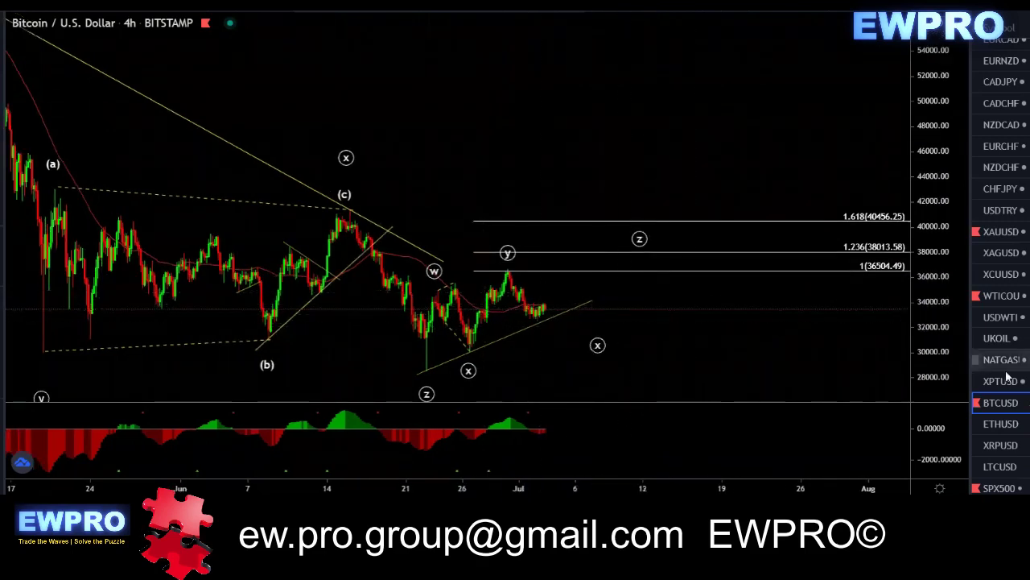
pyautogui.scroll(-2, 994, 370)
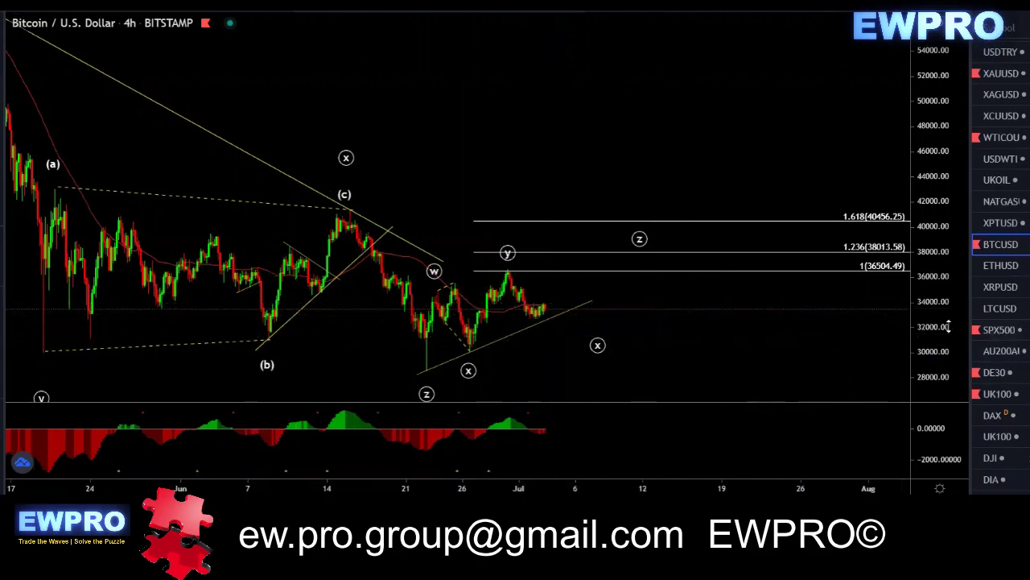
pyautogui.click(997, 331)
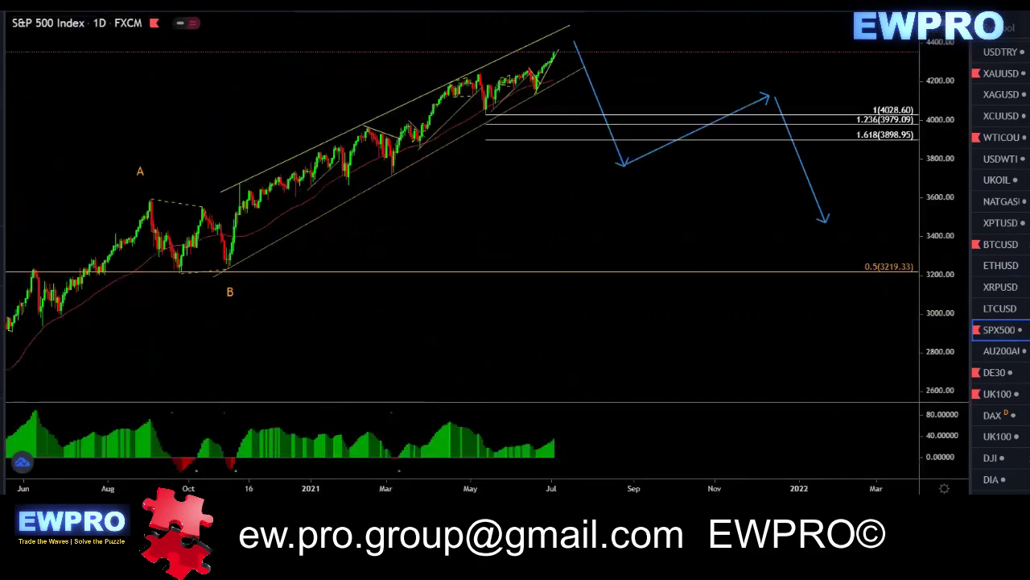
pyautogui.scroll(3, 531, 178)
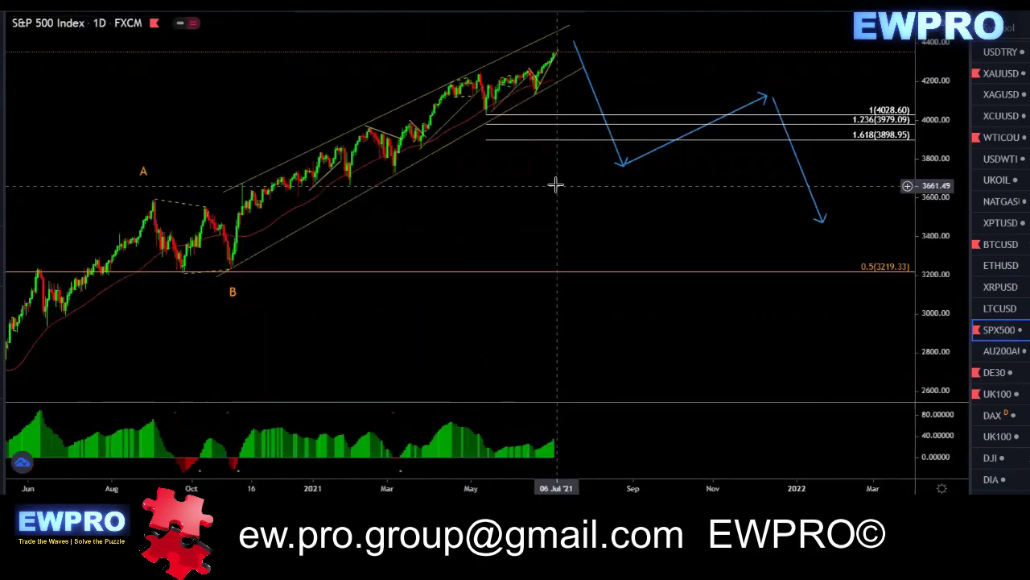
pyautogui.scroll(-5, 539, 194)
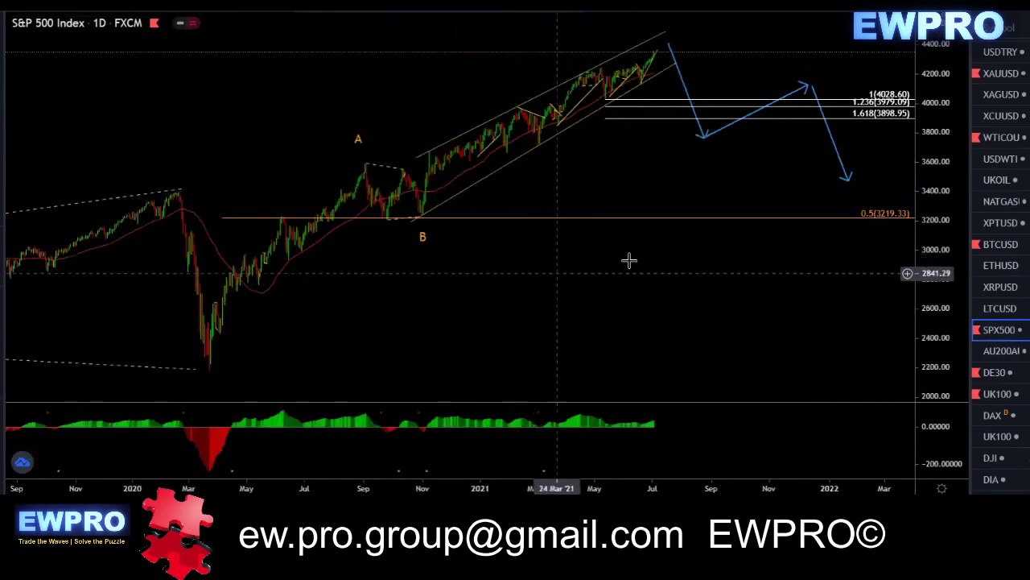
pyautogui.scroll(2, 847, 252)
pyautogui.moveTo(932, 238); pyautogui.dragTo(931, 254)
pyautogui.moveTo(684, 298); pyautogui.dragTo(714, 302)
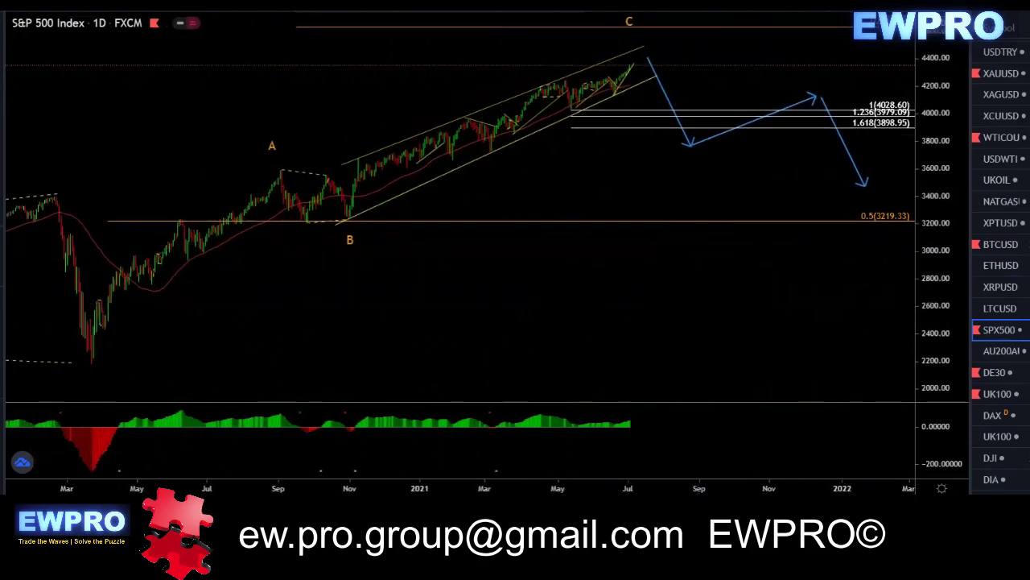
# Mark the S&P 500's C target area and compare the oscillator peaks from mid-2020 to July 2021 with temporary strokes.
pyautogui.moveTo(590, 28); pyautogui.dragTo(641, 21)
pyautogui.moveTo(195, 406); pyautogui.dragTo(641, 424)
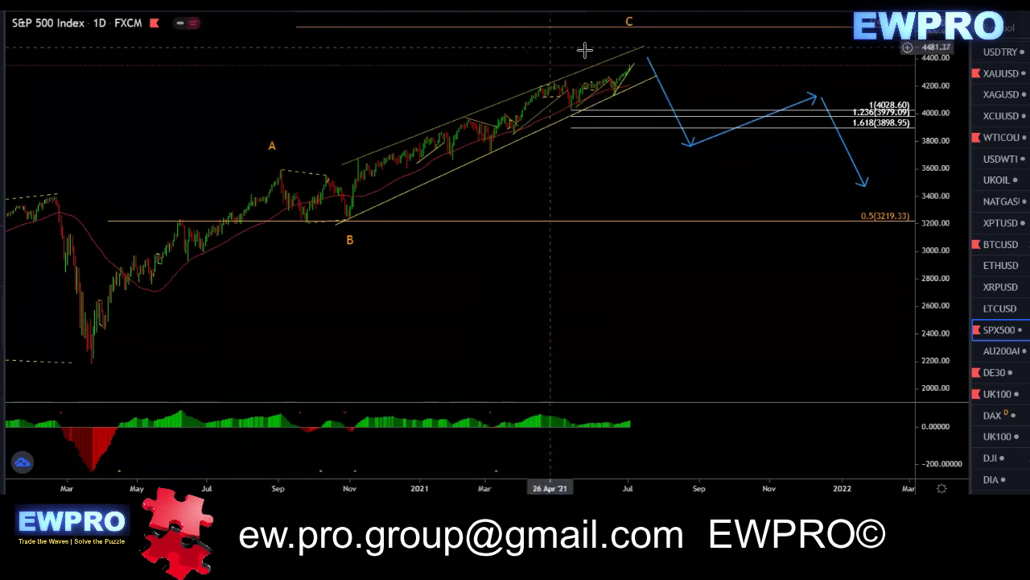
# Switch the S&P 500 chart to the 4-hour timeframe and refit the price scale around the y, x, z, a and b labels.
pyautogui.scroll(2, 630, 235)
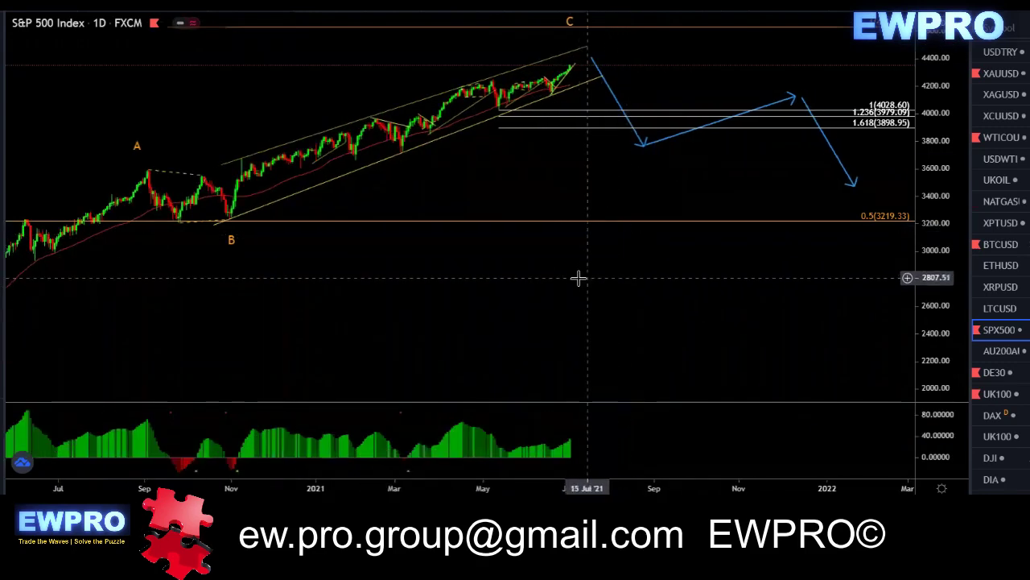
pyautogui.moveTo(580, 278); pyautogui.dragTo(729, 297)
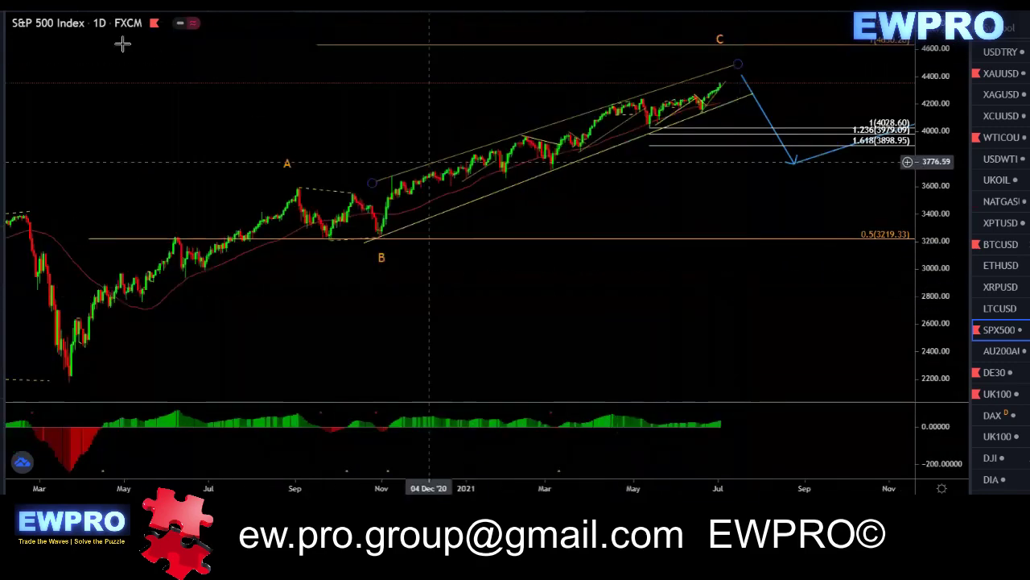
pyautogui.click(108, 5)
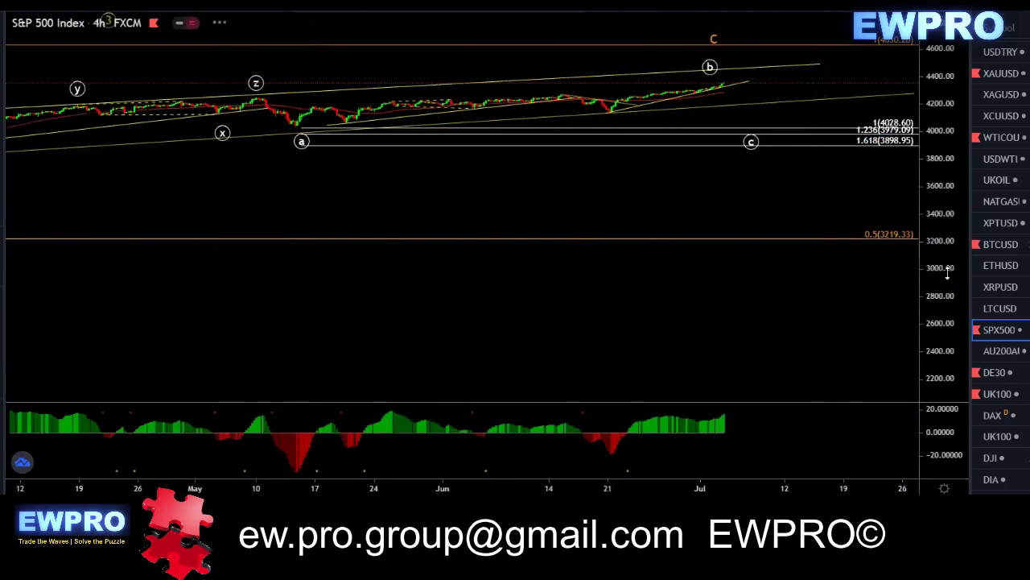
pyautogui.doubleClick(943, 280)
pyautogui.moveTo(936, 199); pyautogui.dragTo(930, 237)
pyautogui.scroll(-4, 837, 238)
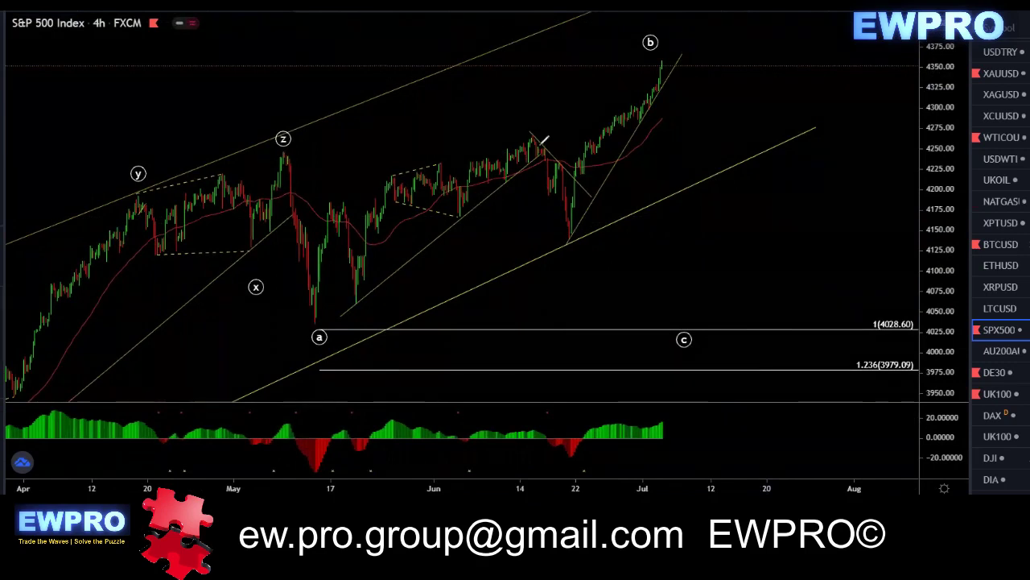
# Trace the S&P 500's three-leg advance from wave a to wave b and the late-May oscillator peak, and clear all strokes.
pyautogui.moveTo(573, 230)
pyautogui.mouseDown()
pyautogui.moveTo(610, 122)
pyautogui.moveTo(659, 63)
pyautogui.mouseUp()
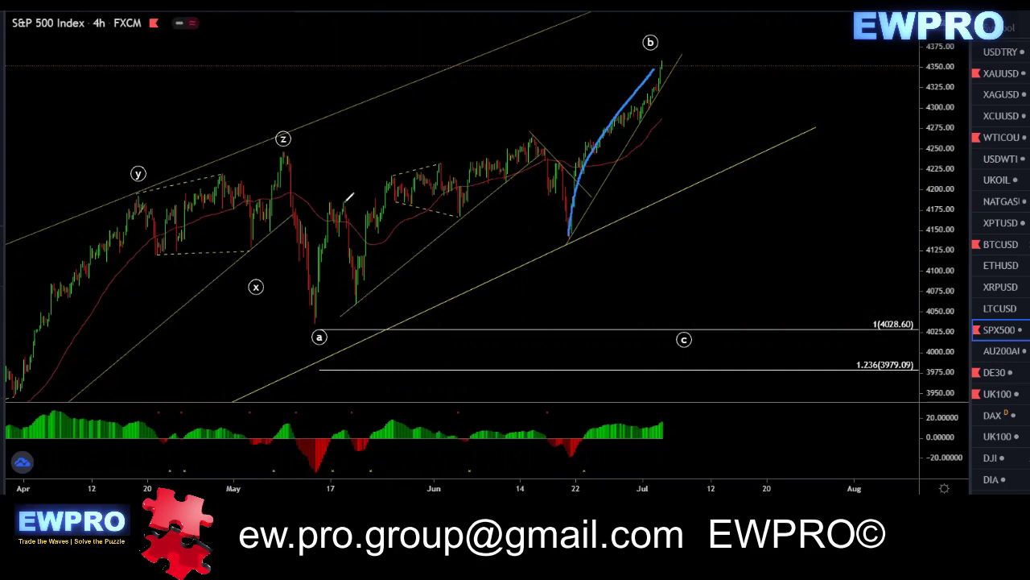
pyautogui.moveTo(342, 203)
pyautogui.mouseDown()
pyautogui.moveTo(403, 254)
pyautogui.moveTo(483, 175)
pyautogui.moveTo(558, 203)
pyautogui.moveTo(570, 236)
pyautogui.mouseUp()
pyautogui.moveTo(311, 331)
pyautogui.mouseDown()
pyautogui.moveTo(355, 197)
pyautogui.moveTo(535, 237)
pyautogui.moveTo(593, 201)
pyautogui.moveTo(671, 56)
pyautogui.mouseUp()
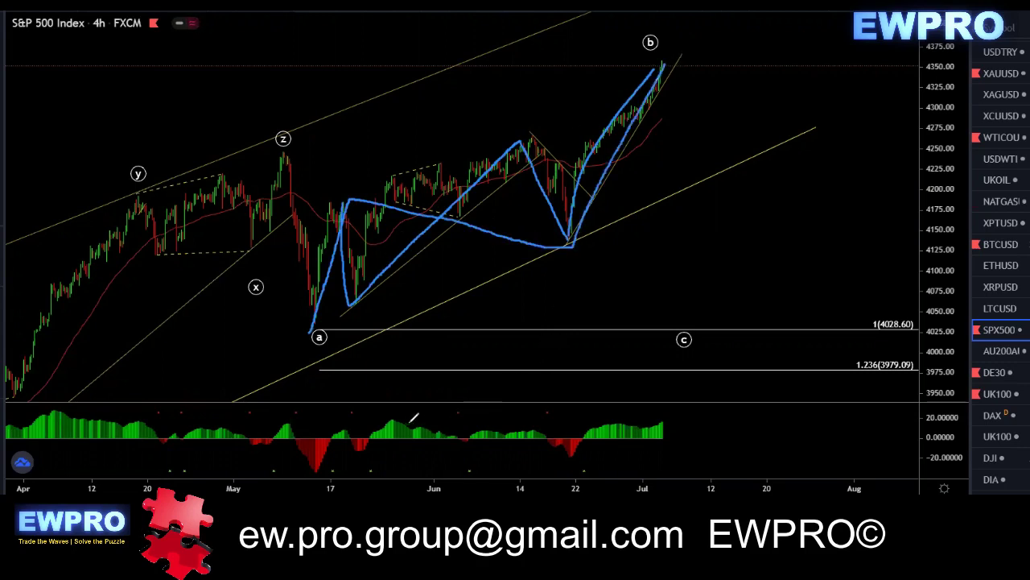
pyautogui.moveTo(398, 414); pyautogui.dragTo(382, 419)
pyautogui.press('Escape')
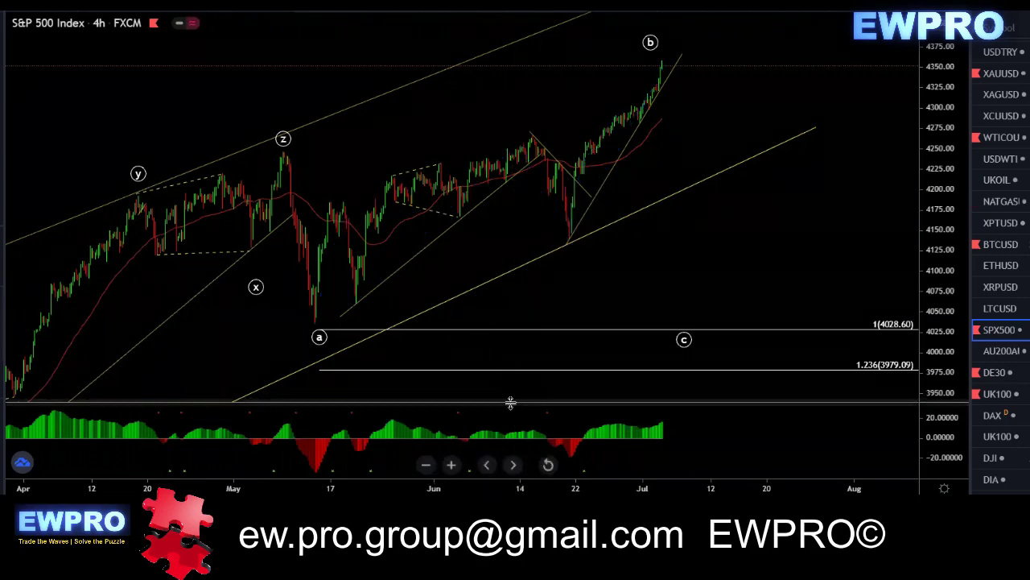
# Enlarge the oscillator pane to compare its April to July swings, and restore the price chart's height.
pyautogui.moveTo(510, 402); pyautogui.dragTo(516, 142)
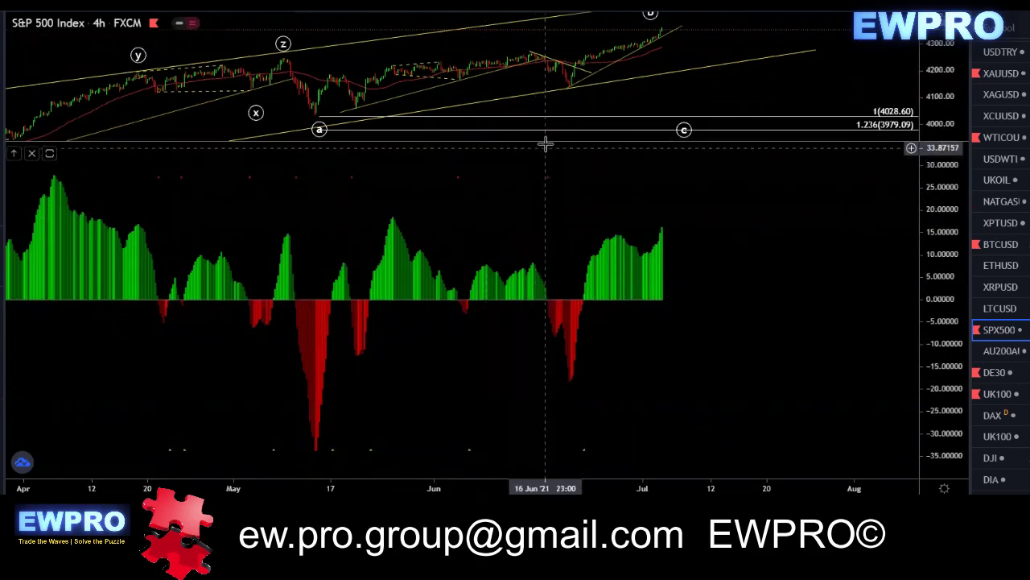
pyautogui.moveTo(545, 141); pyautogui.dragTo(517, 385)
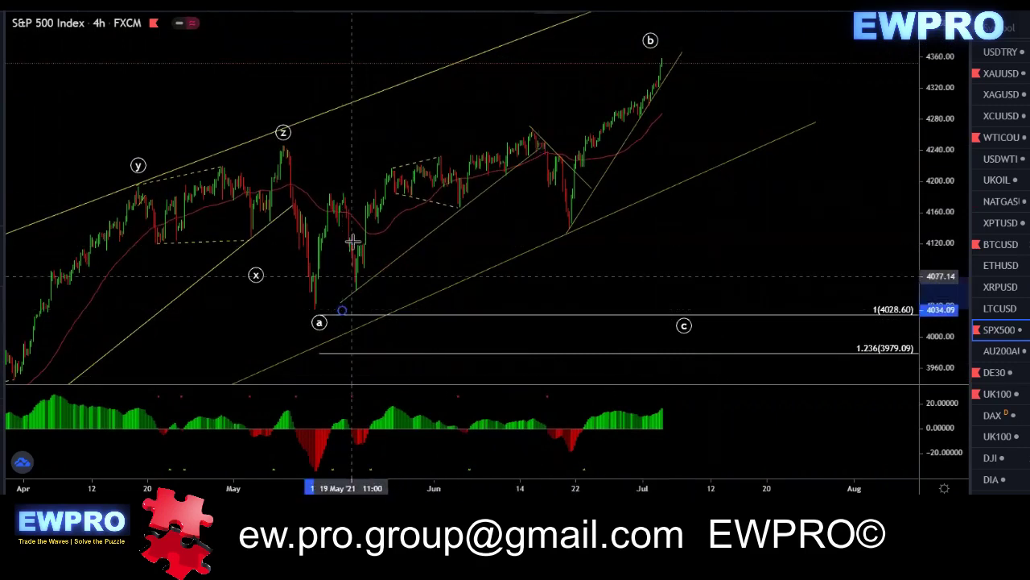
# Project a trend-based Fibonacci extension from 4034.09 through 4185.21 to the 22 June low at 4137.59, and remove it.
pyautogui.click(358, 194)
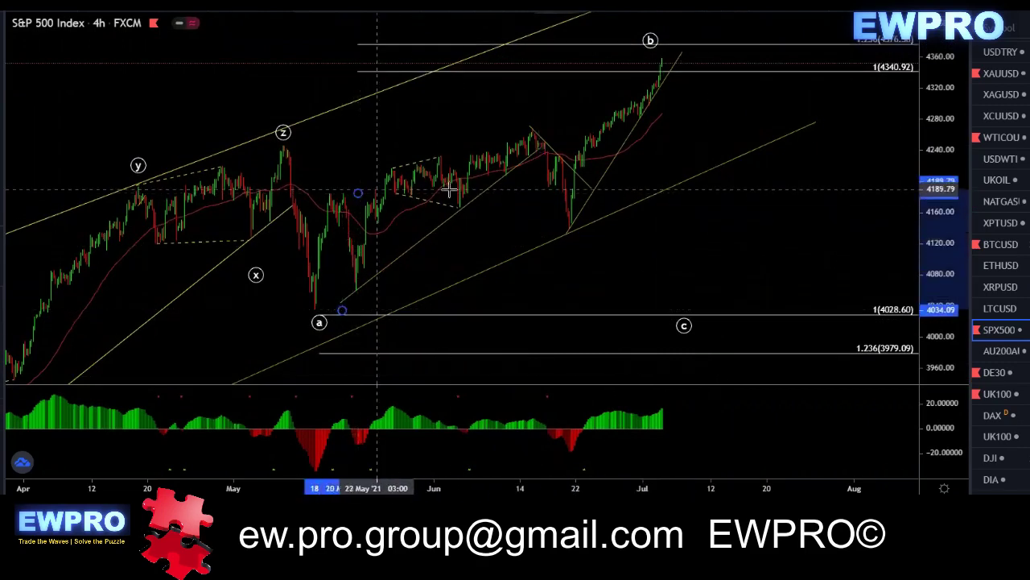
pyautogui.click(581, 229)
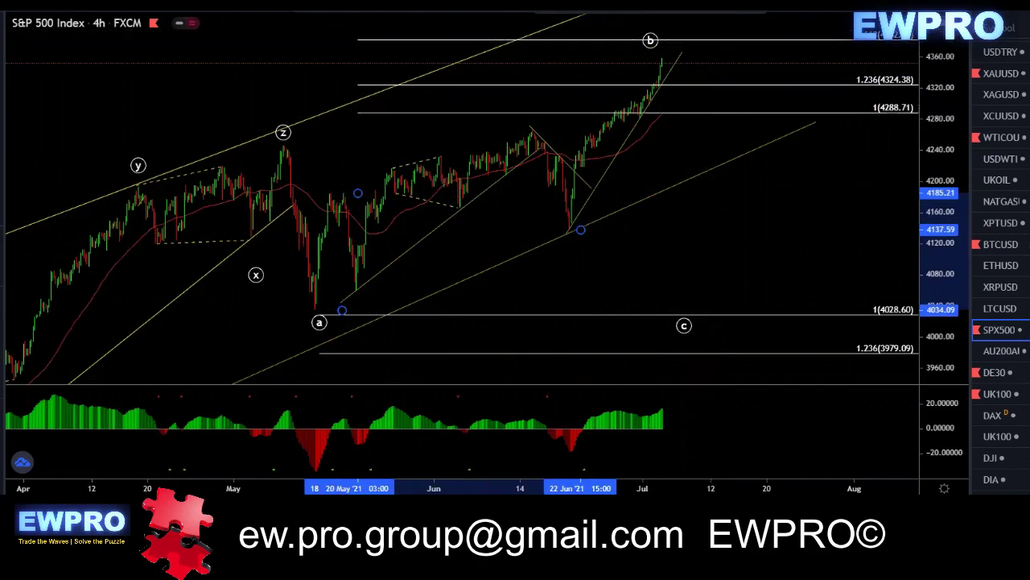
pyautogui.rightClick(584, 234)
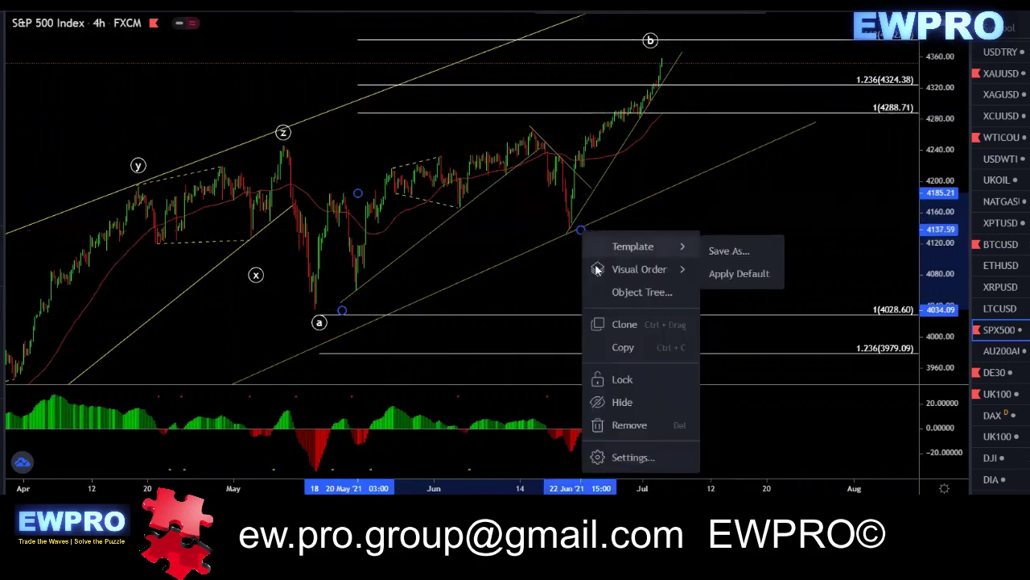
pyautogui.click(626, 423)
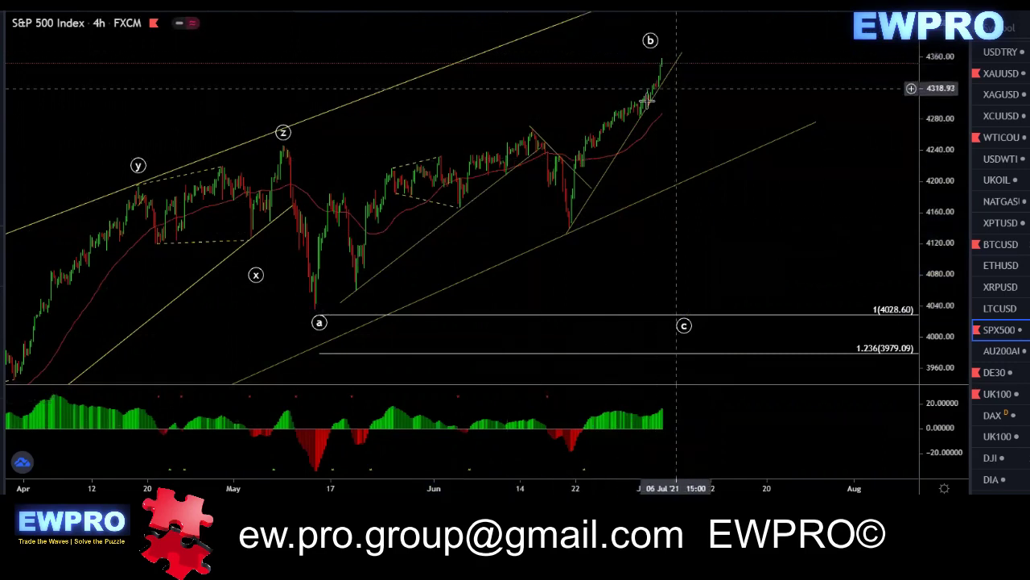
# Switch the S&P 500 chart to the 1-hour timeframe and frame the waves since early June with the price scale refitted.
pyautogui.moveTo(516, 102); pyautogui.dragTo(488, 101)
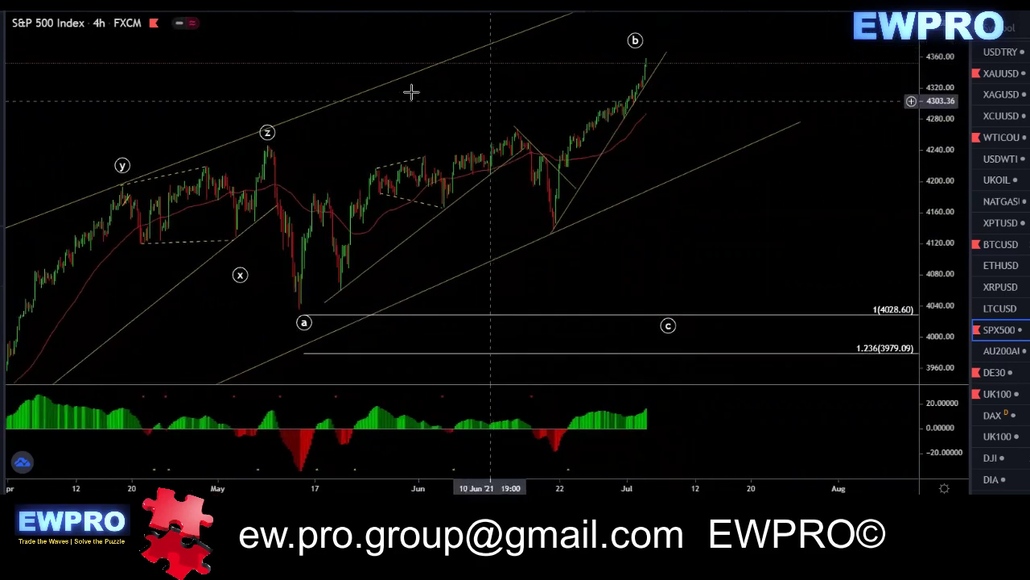
pyautogui.click(165, 4)
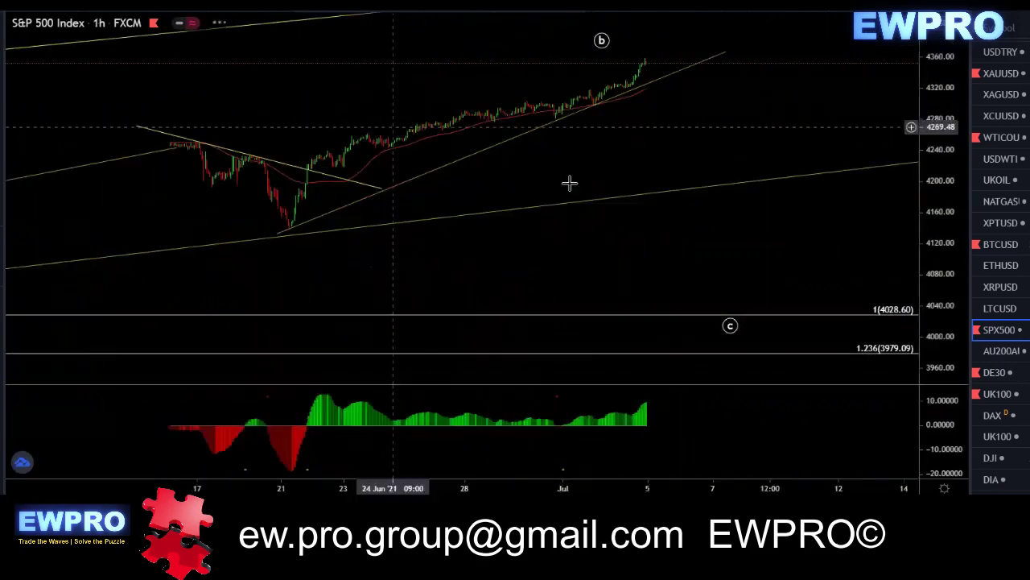
pyautogui.doubleClick(940, 240)
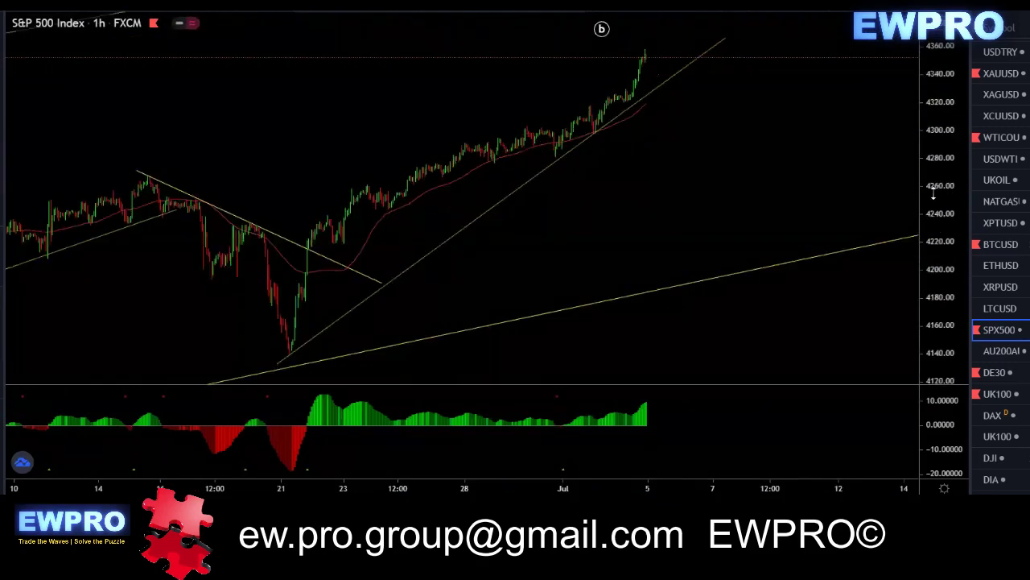
pyautogui.scroll(-3, 823, 184)
pyautogui.moveTo(823, 184); pyautogui.dragTo(715, 185)
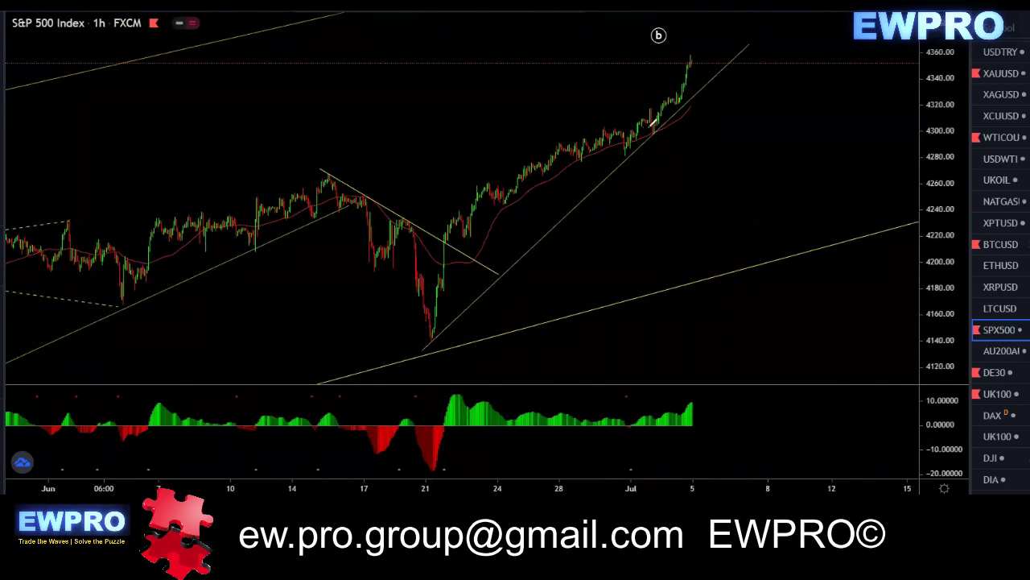
# Trace the oscillator peaks, the price rise since 21 June and its supporting trendline, clearing the temporary strokes.
pyautogui.moveTo(561, 395); pyautogui.dragTo(712, 397)
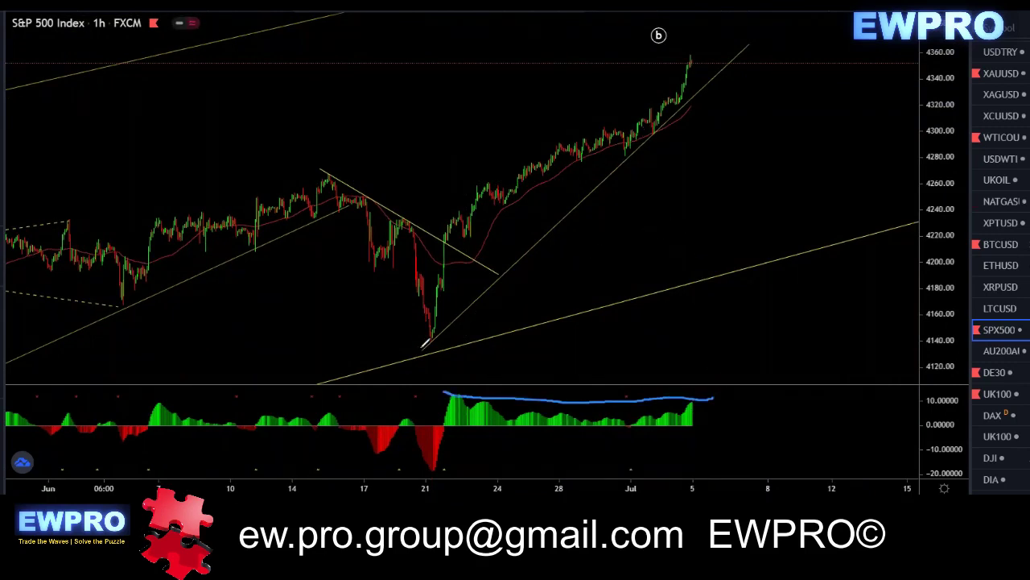
pyautogui.moveTo(416, 367); pyautogui.dragTo(696, 52)
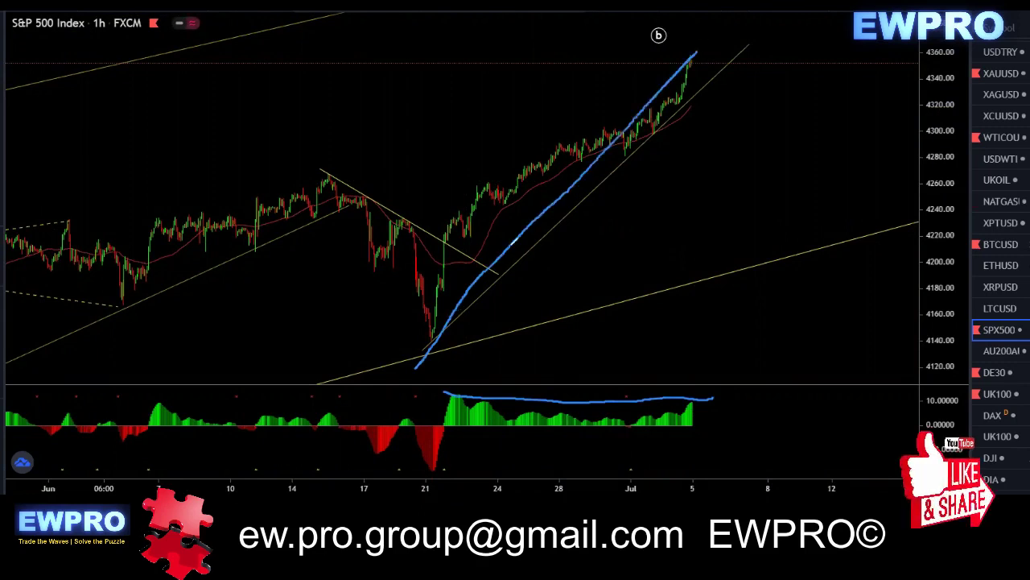
pyautogui.press('e')
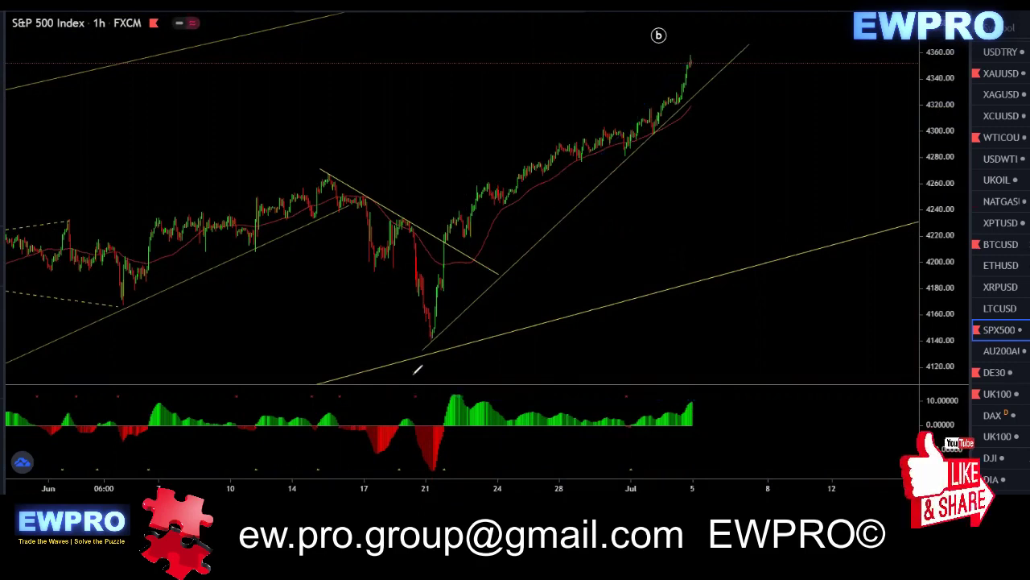
pyautogui.moveTo(420, 348)
pyautogui.mouseDown()
pyautogui.moveTo(678, 129)
pyautogui.moveTo(761, 36)
pyautogui.mouseUp()
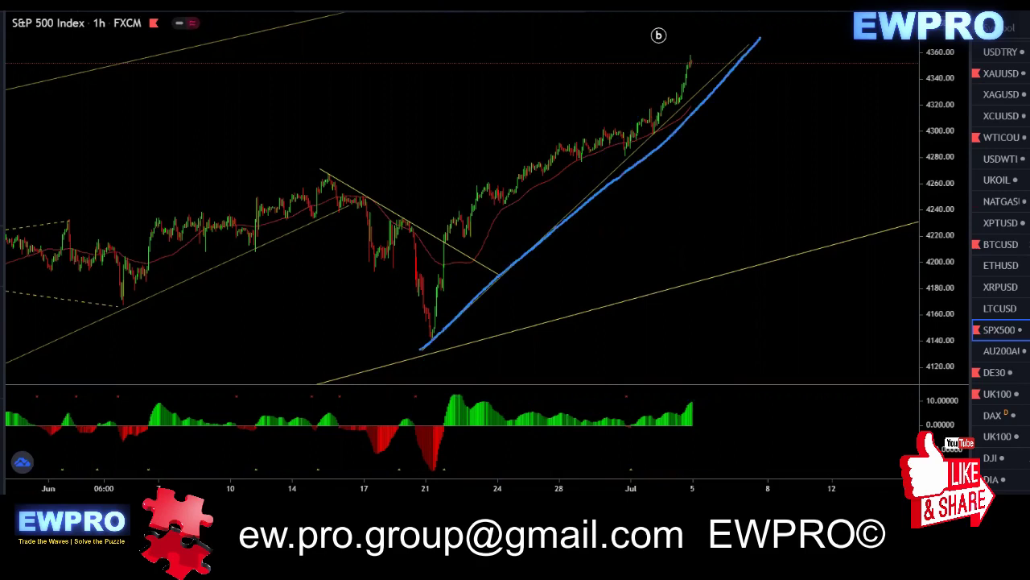
pyautogui.press('e')
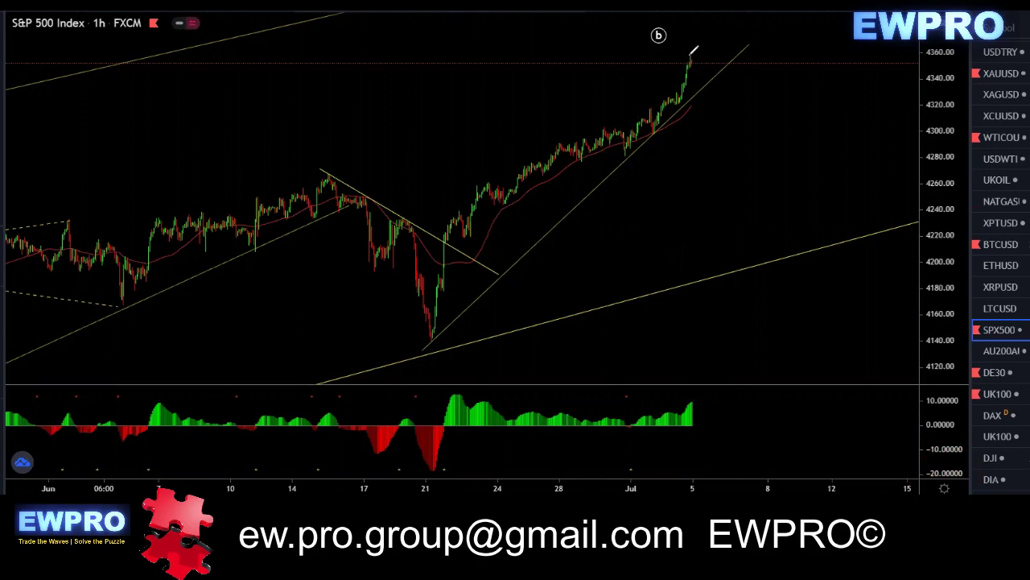
# Sketch a final push above 4360, a pullback with a small bounce and a decline to about 4310, and clear the sketch.
pyautogui.moveTo(706, 57)
pyautogui.mouseDown()
pyautogui.moveTo(719, 71)
pyautogui.moveTo(741, 24)
pyautogui.mouseUp()
pyautogui.press('e')
pyautogui.moveTo(693, 60)
pyautogui.mouseDown()
pyautogui.moveTo(713, 36)
pyautogui.moveTo(738, 74)
pyautogui.moveTo(726, 64)
pyautogui.moveTo(761, 50)
pyautogui.moveTo(785, 119)
pyautogui.mouseUp()
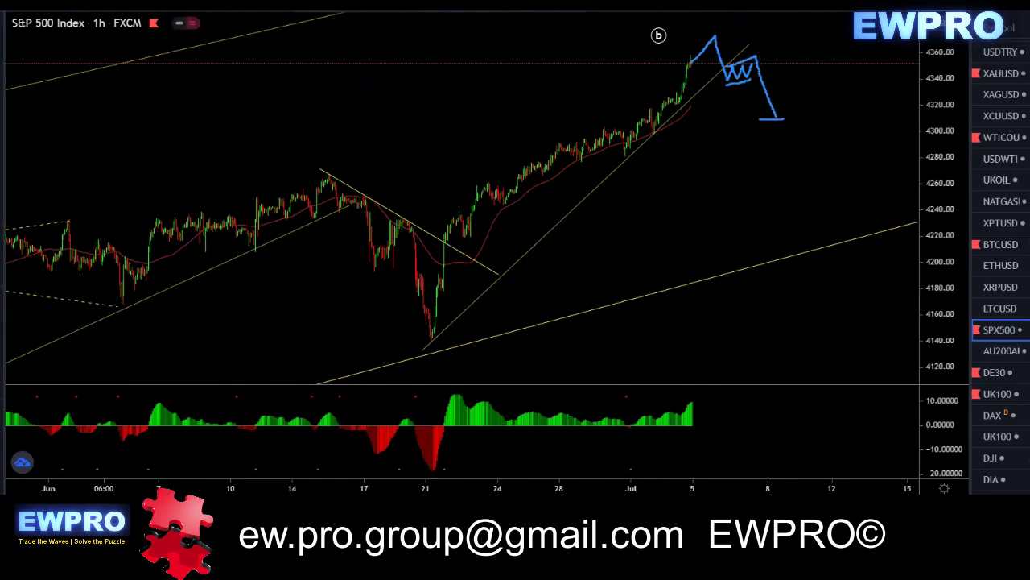
pyautogui.press('Escape')
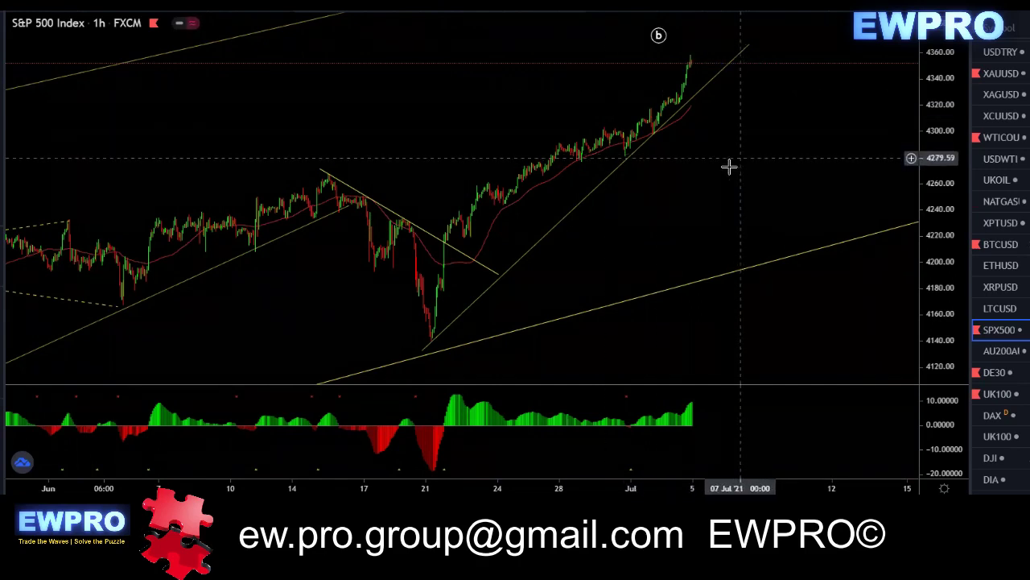
# Open the DE30 daily chart and frame the rise from the 2020 low with its A and B labels.
pyautogui.scroll(-5, 733, 158)
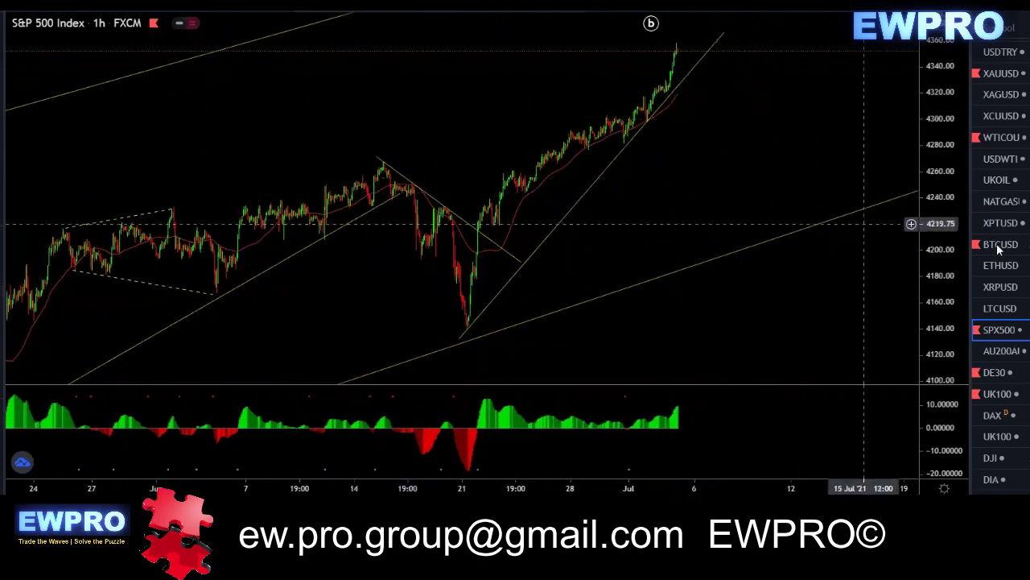
pyautogui.scroll(-2, 1011, 293)
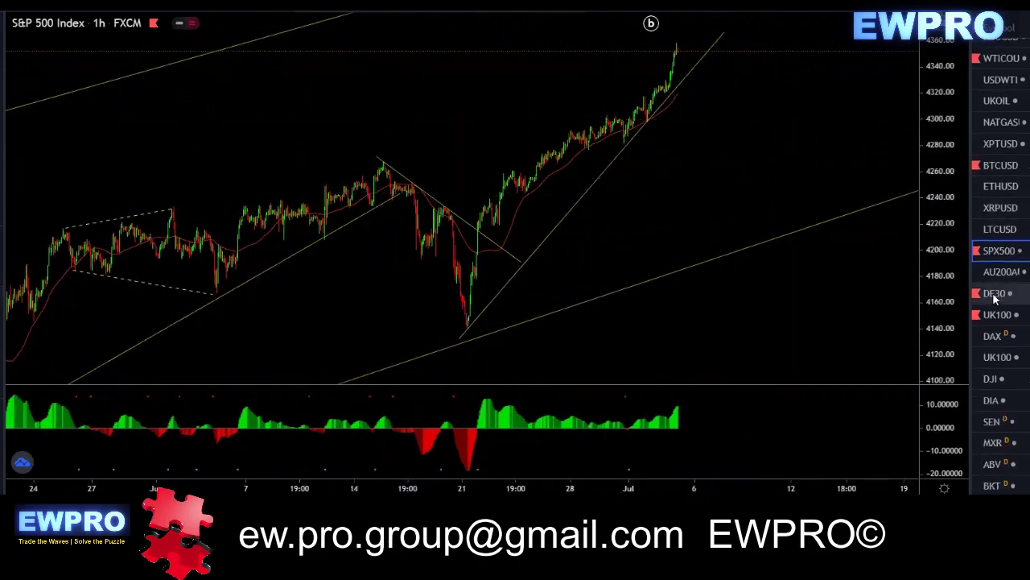
pyautogui.click(995, 295)
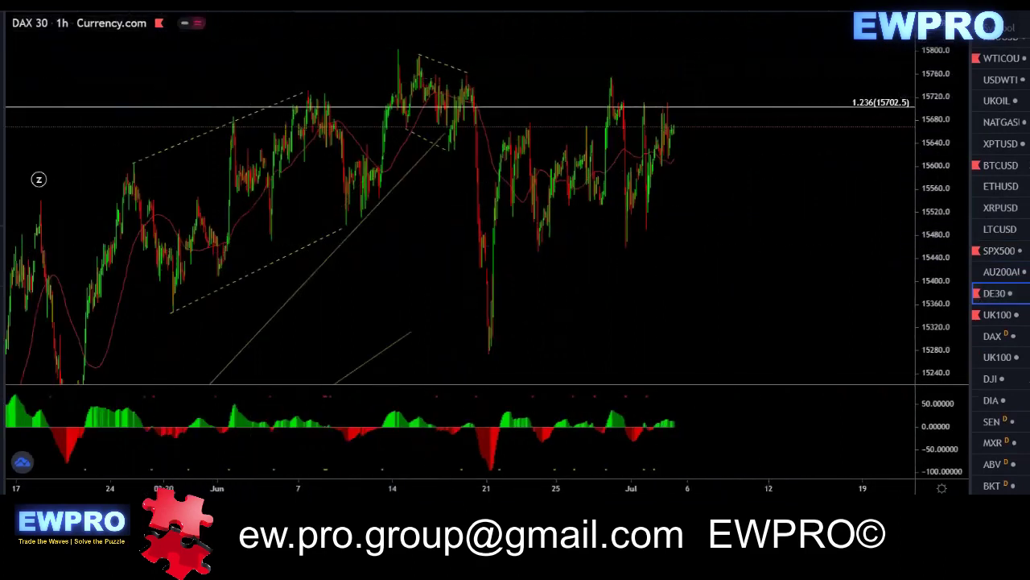
pyautogui.click(187, 5)
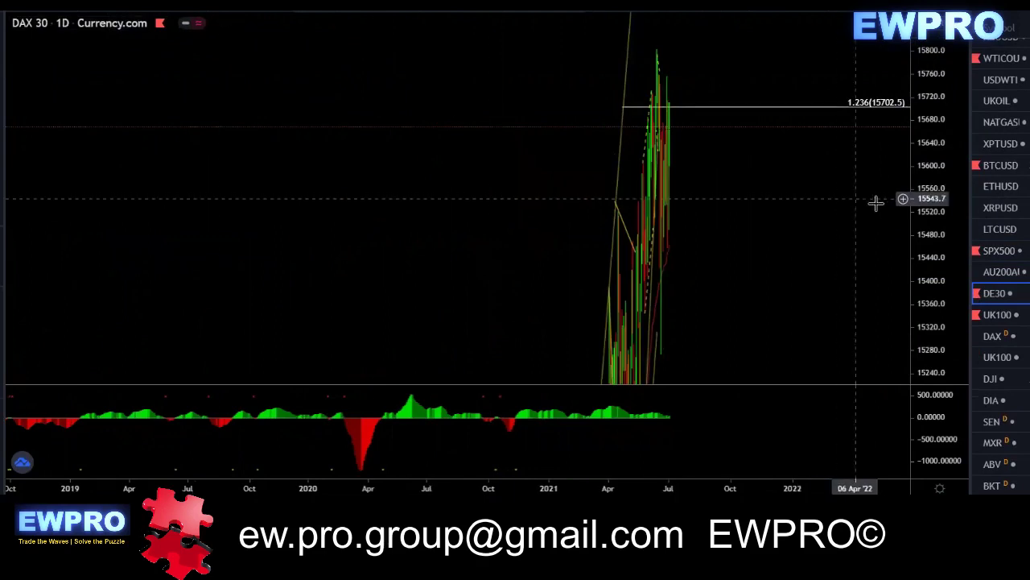
pyautogui.scroll(2, 849, 228)
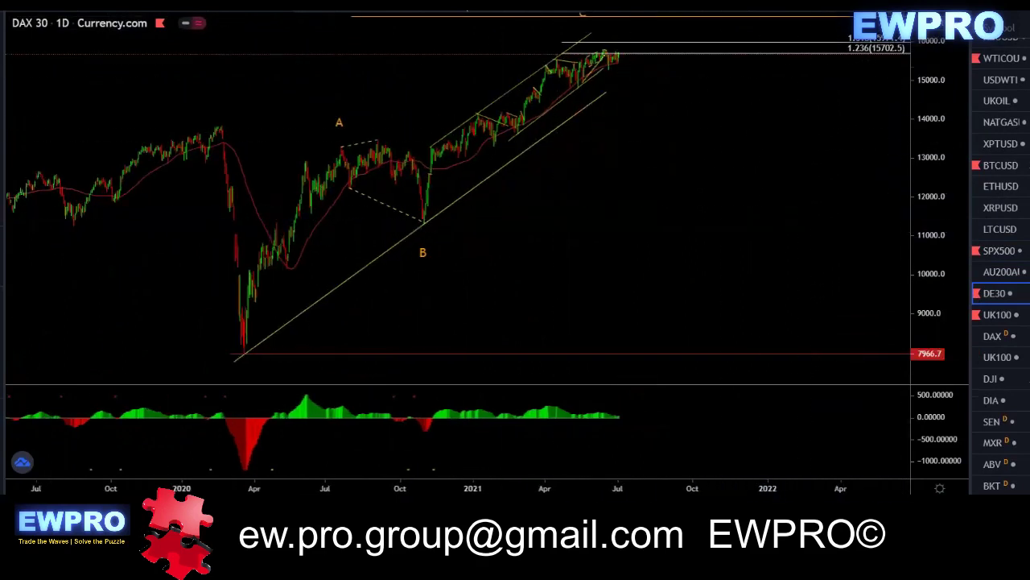
# Trace the DAX oscillator peaks from mid-2020 to July 2021, clear the stroke, and frame the C target at 16646.4.
pyautogui.moveTo(307, 387)
pyautogui.mouseDown()
pyautogui.moveTo(563, 394)
pyautogui.moveTo(630, 407)
pyautogui.mouseUp()
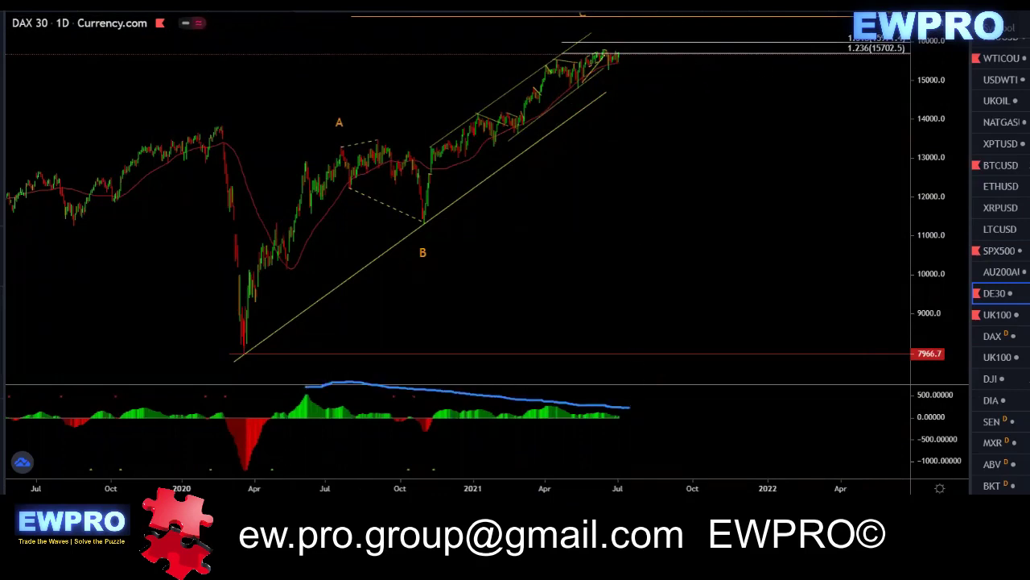
pyautogui.hotkey('ctrl', 'z')
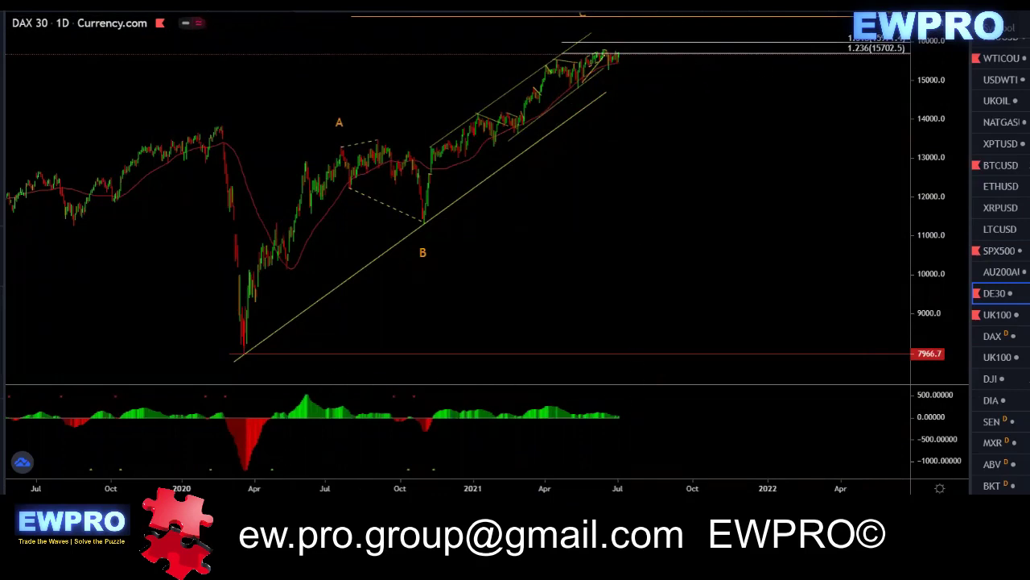
pyautogui.moveTo(926, 142); pyautogui.dragTo(926, 160)
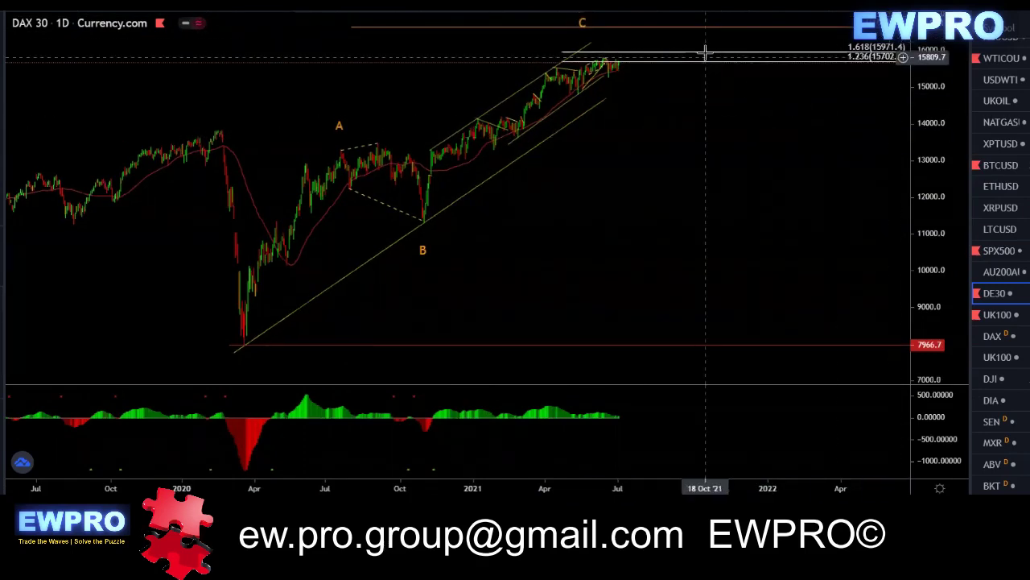
pyautogui.moveTo(665, 106); pyautogui.dragTo(672, 128)
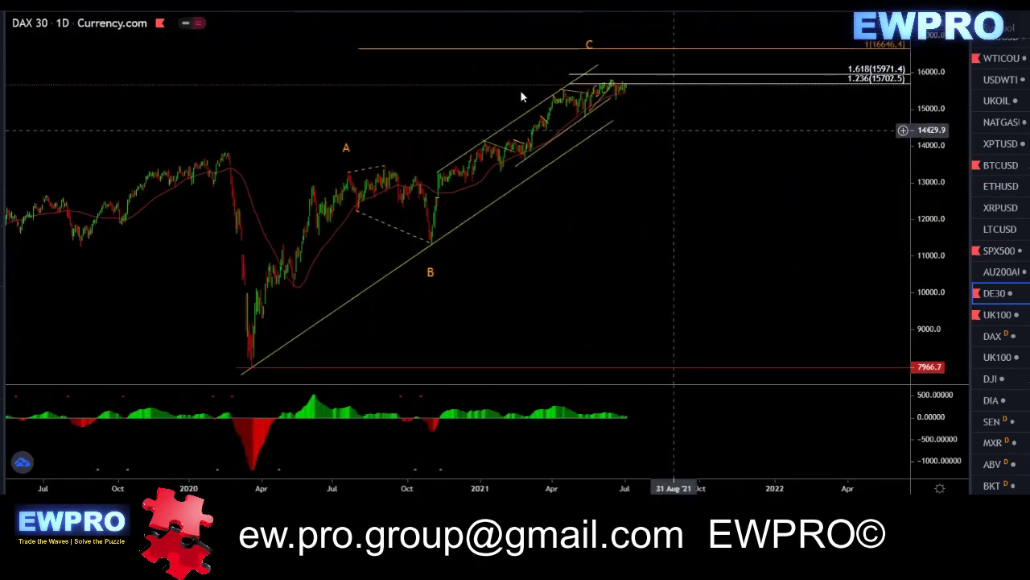
# Switch the DAX 30 chart to the 4-hour timeframe and refit the price scale around the w–x–y–x–z labels.
pyautogui.click(117, 5)
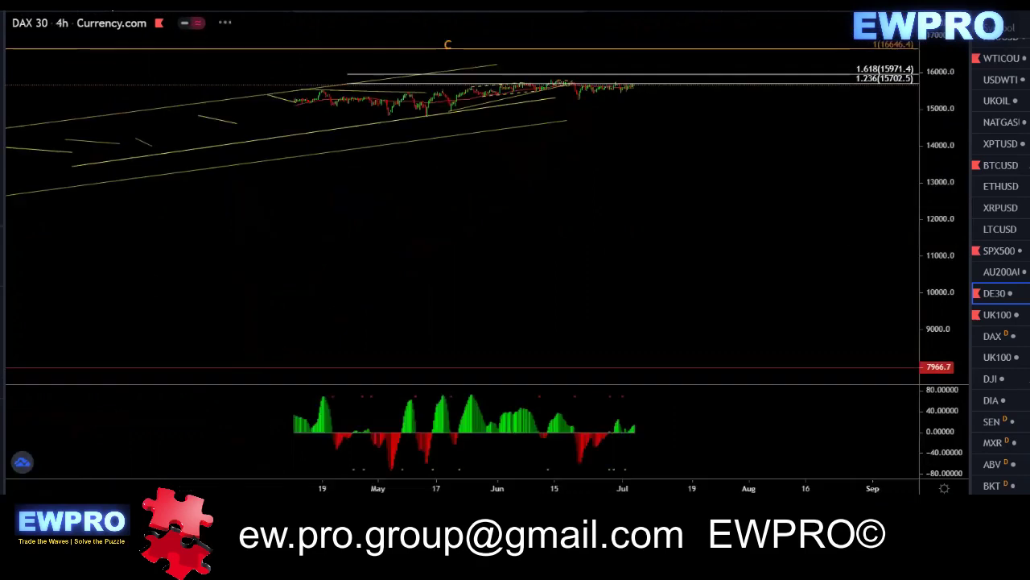
pyautogui.doubleClick(932, 227)
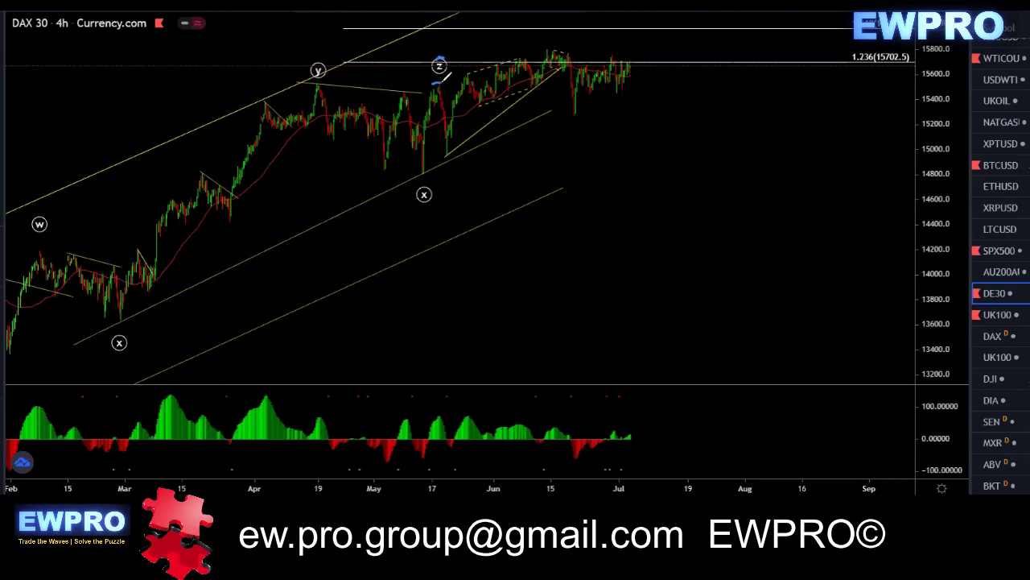
# Sketch the DAX swings from the z top down to about 14950, up to about 15770 and down to about 15280, and clear the strokes.
pyautogui.moveTo(448, 101)
pyautogui.mouseDown()
pyautogui.moveTo(447, 151)
pyautogui.moveTo(554, 51)
pyautogui.moveTo(578, 112)
pyautogui.mouseUp()
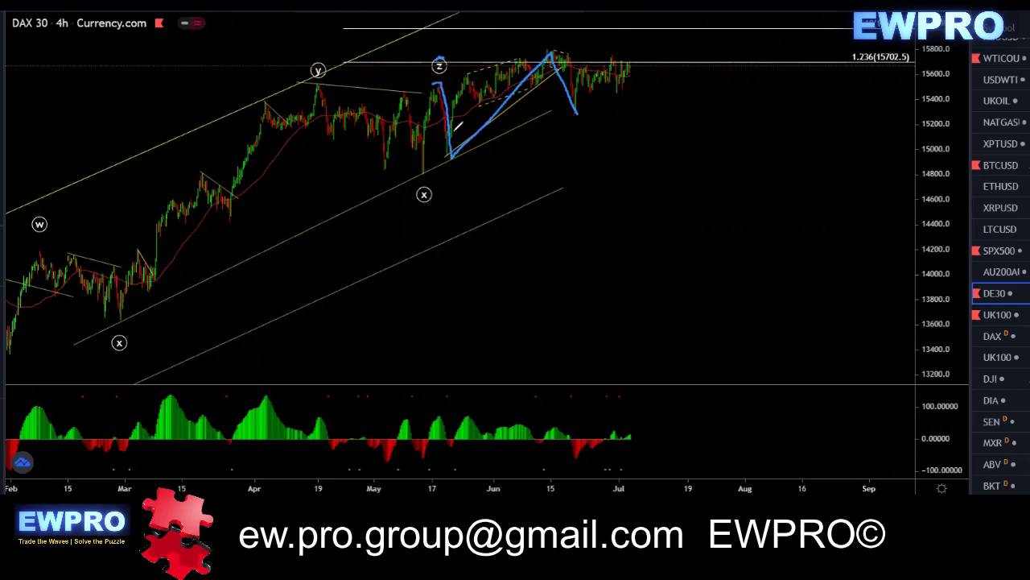
pyautogui.moveTo(437, 82); pyautogui.dragTo(549, 53)
pyautogui.moveTo(453, 155); pyautogui.dragTo(579, 118)
pyautogui.moveTo(418, 177)
pyautogui.mouseDown()
pyautogui.moveTo(433, 84)
pyautogui.moveTo(594, 125)
pyautogui.moveTo(640, 58)
pyautogui.moveTo(586, 58)
pyautogui.moveTo(612, 96)
pyautogui.moveTo(614, 53)
pyautogui.mouseUp()
pyautogui.press('Escape')
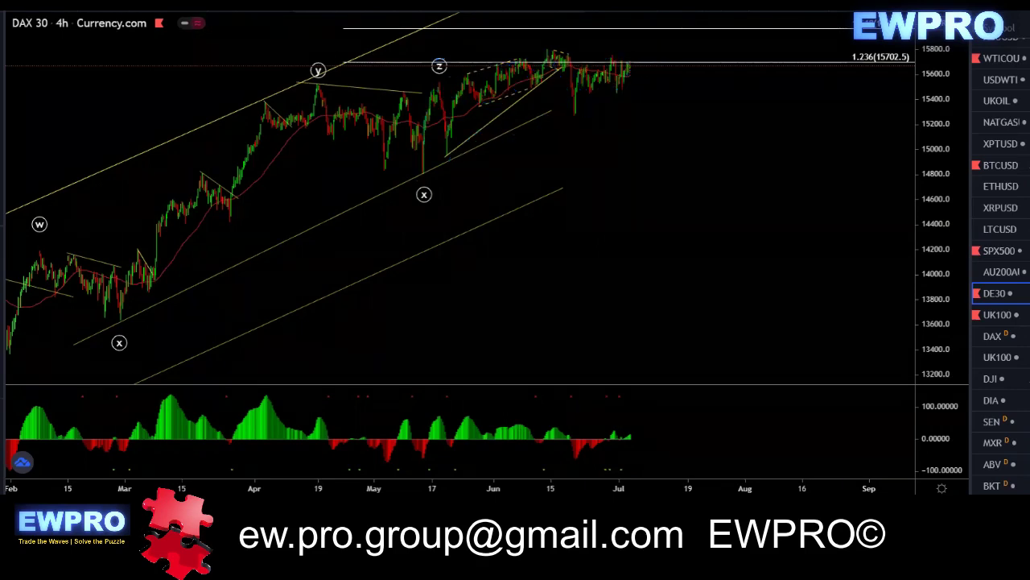
# Switch the DAX 30 chart to the 1-hour timeframe and frame the price action from mid-May to early July.
pyautogui.press('1')
pyautogui.scroll(-2, 865, 239)
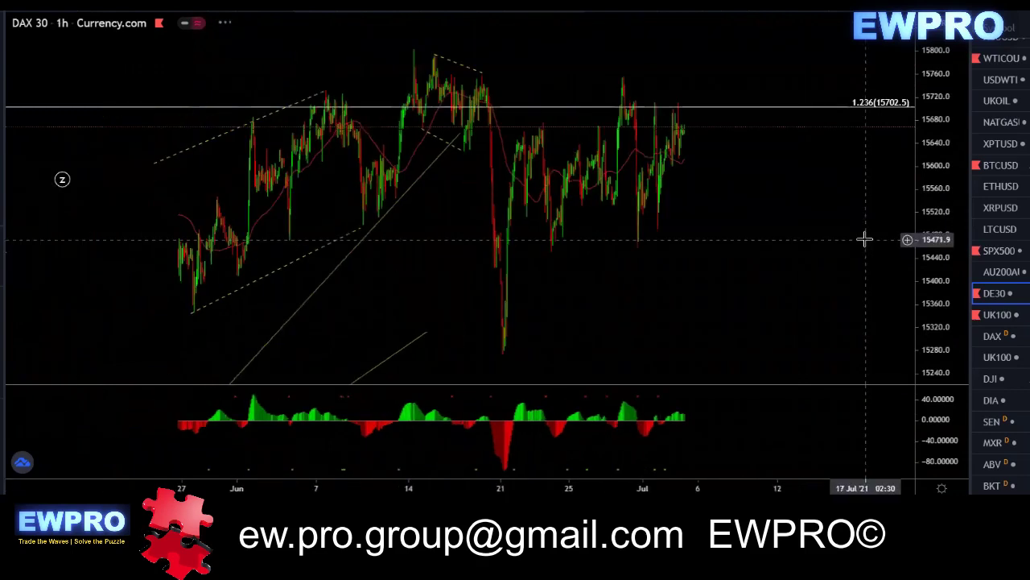
pyautogui.scroll(-3, 864, 239)
pyautogui.moveTo(729, 217); pyautogui.dragTo(764, 213)
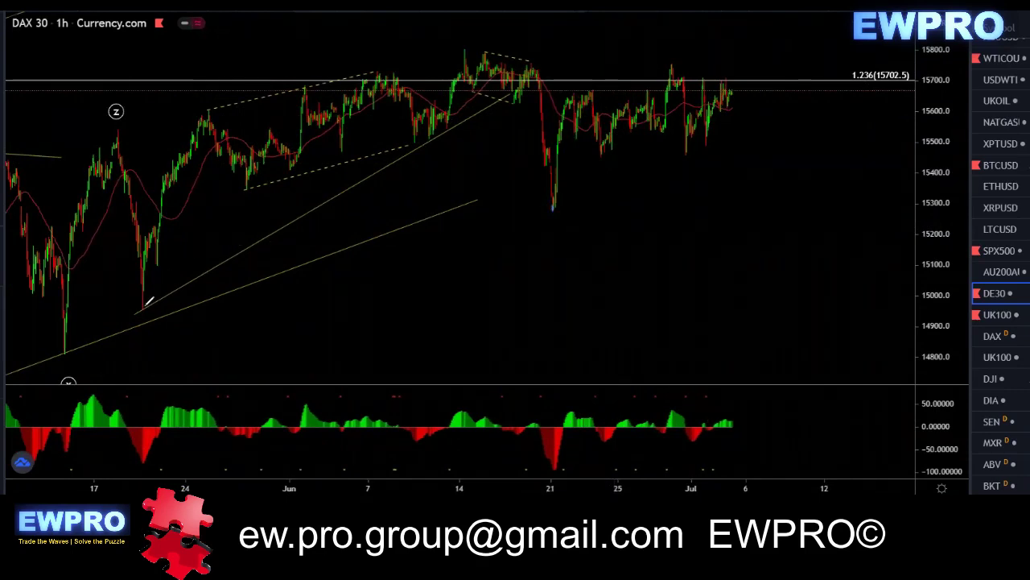
# Trace the hourly zigzag from the z top to about 15680, extend a line above the high, circle the late-June consolidation, and clear the sketch.
pyautogui.moveTo(112, 137)
pyautogui.mouseDown()
pyautogui.moveTo(137, 296)
pyautogui.moveTo(261, 232)
pyautogui.moveTo(462, 46)
pyautogui.moveTo(553, 205)
pyautogui.moveTo(600, 85)
pyautogui.mouseUp()
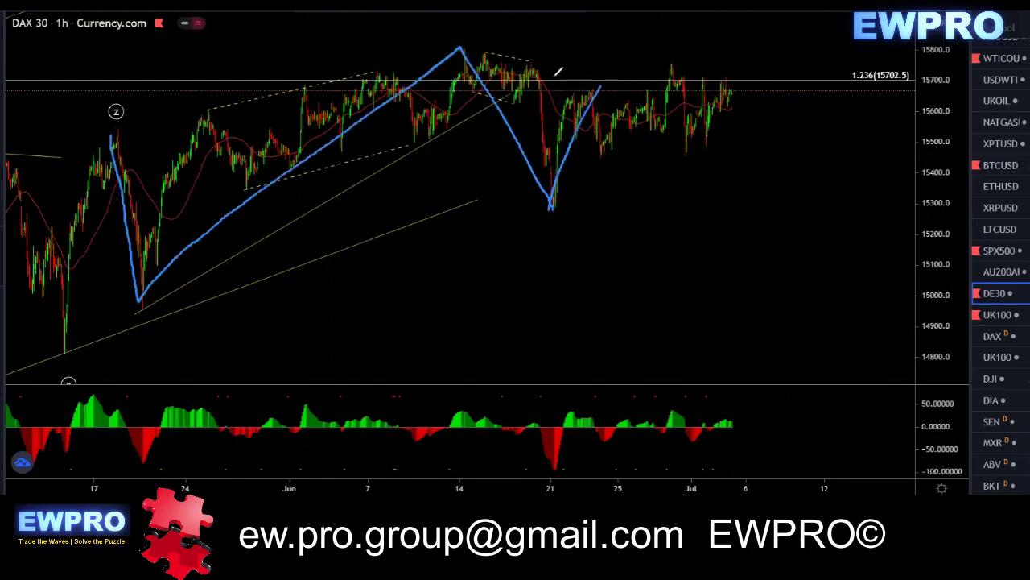
pyautogui.moveTo(451, 46); pyautogui.dragTo(542, 30)
pyautogui.moveTo(711, 69)
pyautogui.mouseDown()
pyautogui.moveTo(648, 56)
pyautogui.moveTo(617, 152)
pyautogui.moveTo(730, 68)
pyautogui.moveTo(721, 74)
pyautogui.mouseUp()
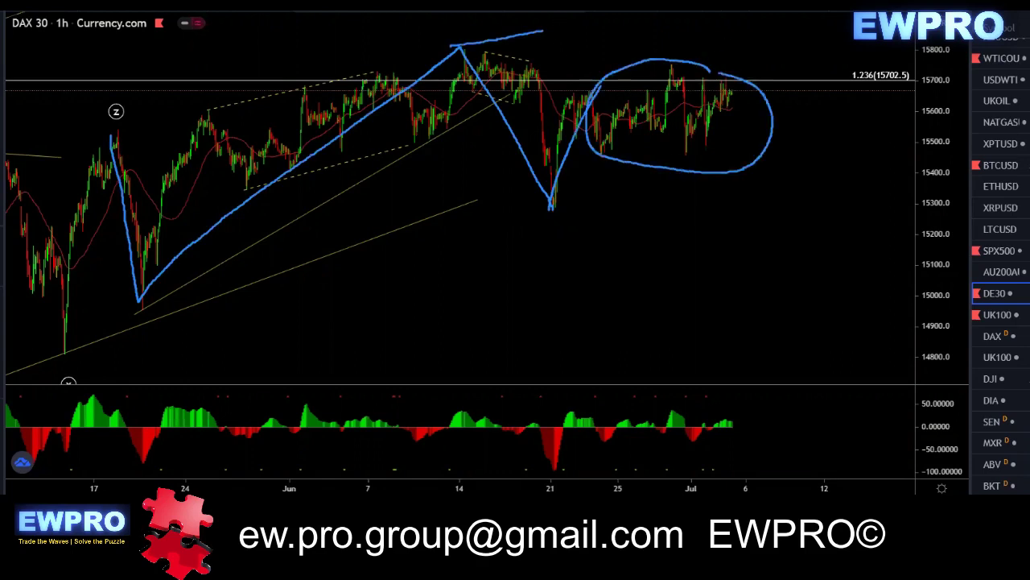
pyautogui.press('Escape')
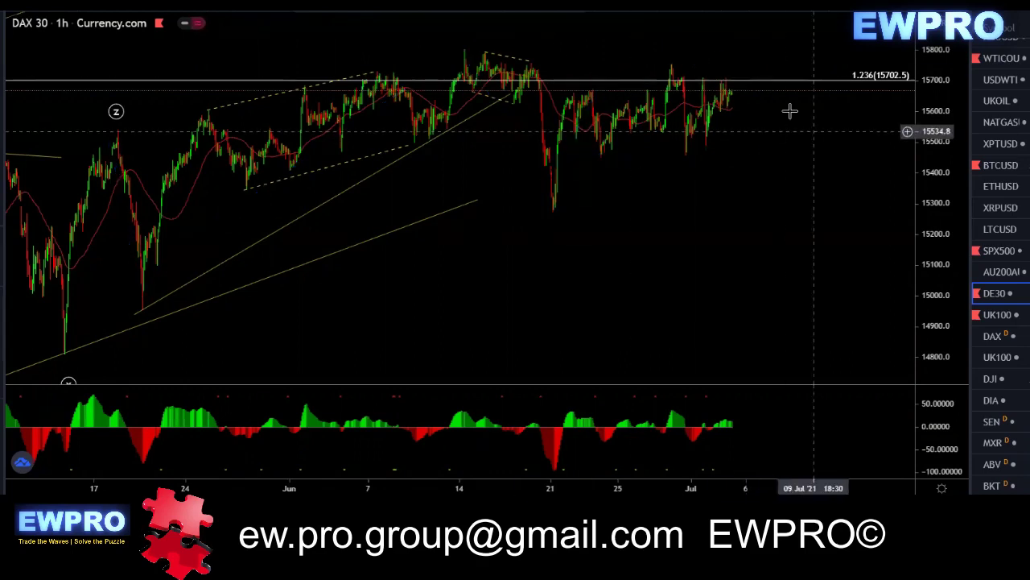
pyautogui.moveTo(760, 130); pyautogui.dragTo(742, 128)
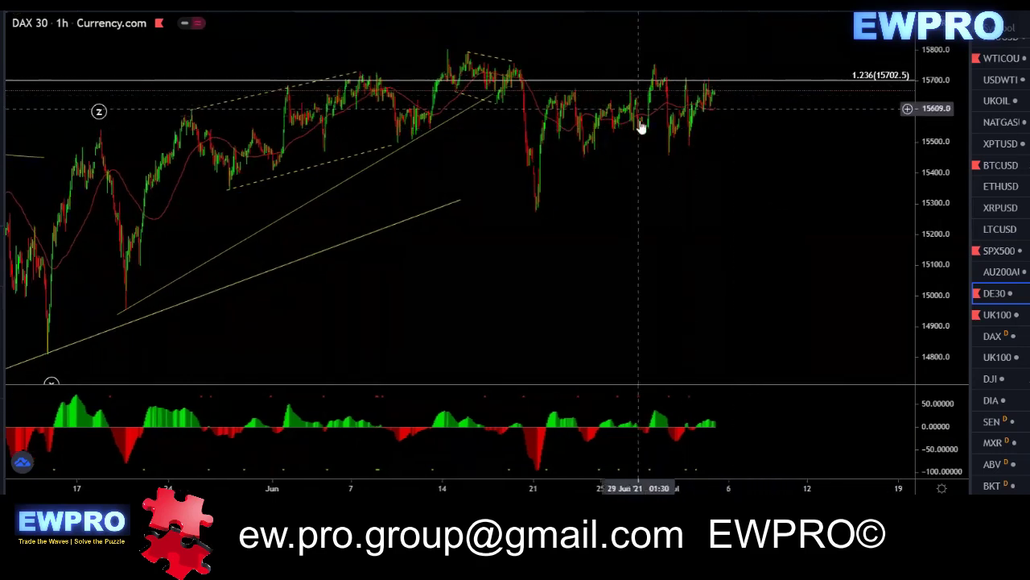
pyautogui.moveTo(785, 156); pyautogui.dragTo(798, 155)
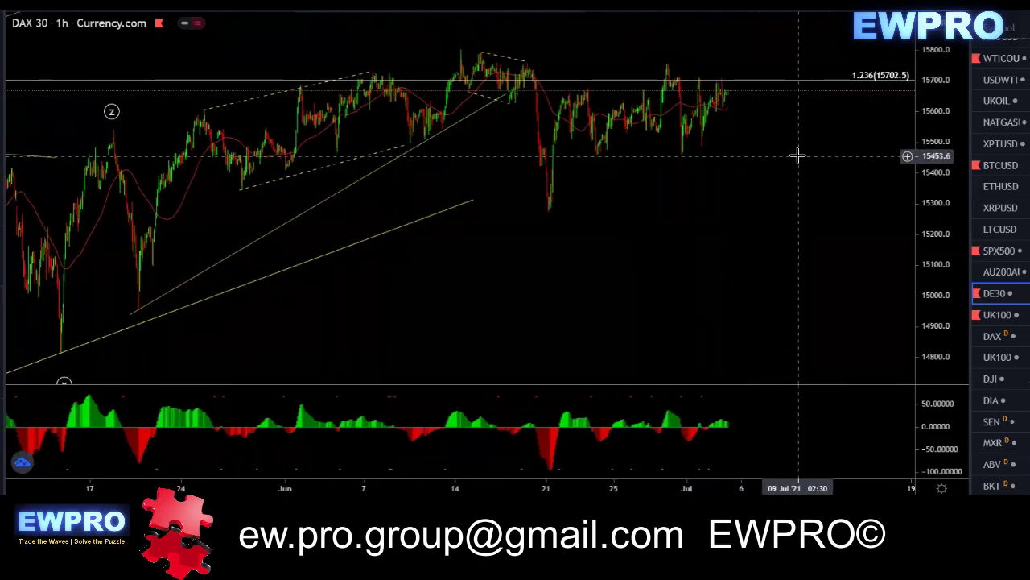
# Open the flagged UK100 chart and switch it to the daily timeframe to show the A, B and C labels.
pyautogui.click(990, 315)
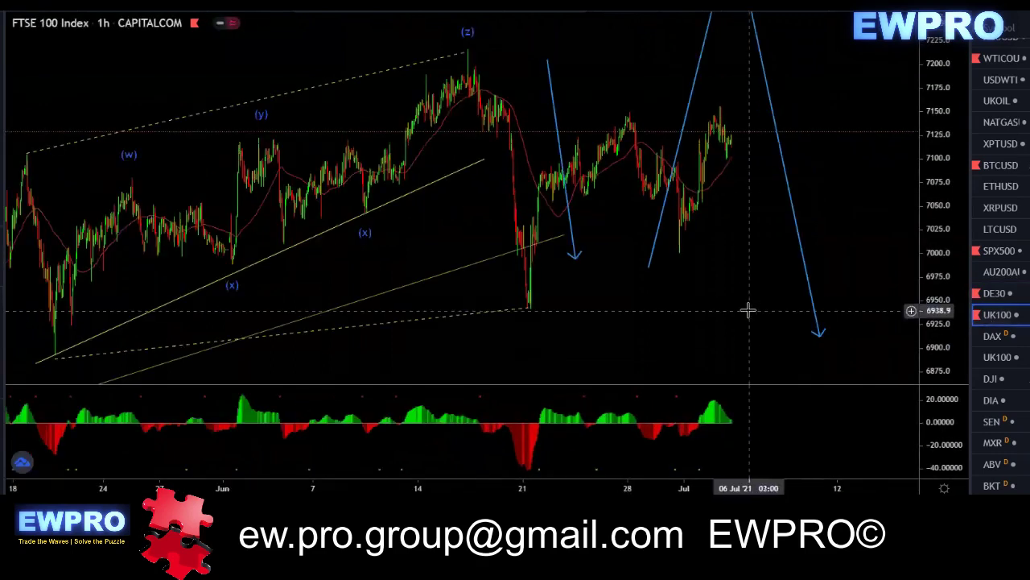
pyautogui.scroll(-3, 813, 306)
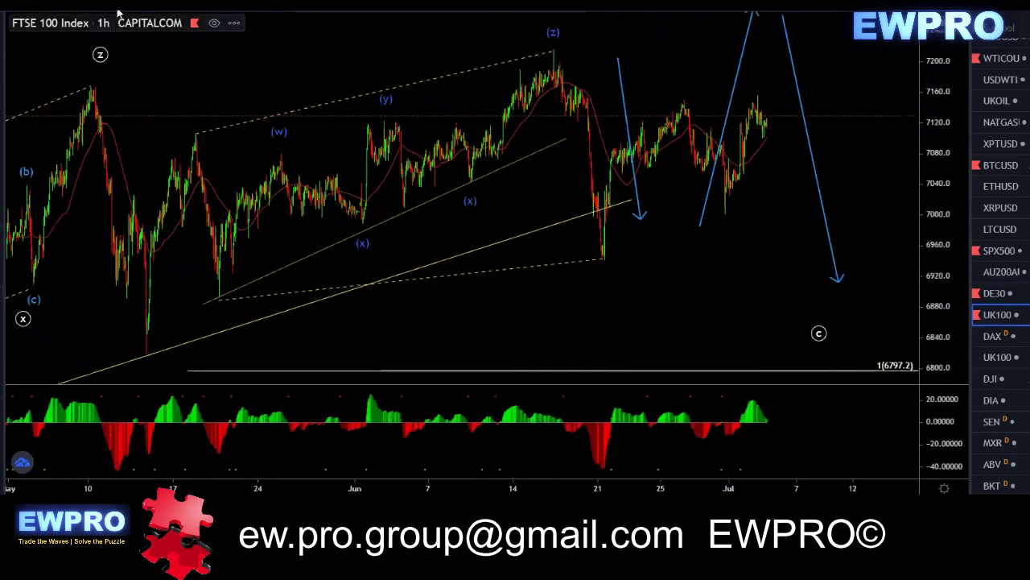
pyautogui.scroll(4, 761, 285)
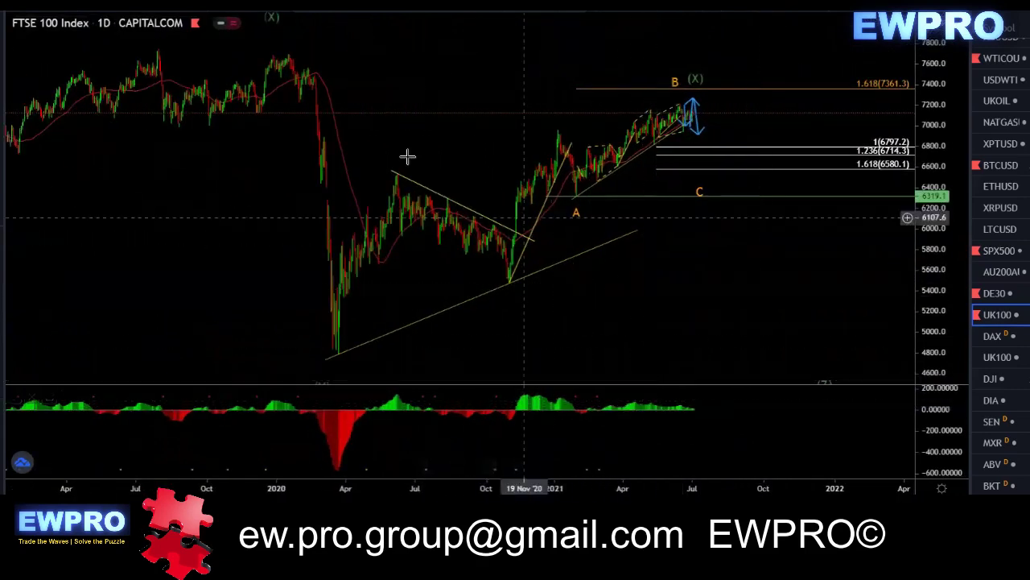
# Switch the FTSE 100 chart to the 4-hour timeframe and fit the wave labels from w to b and the 6580.1–6797.2 targets in view.
pyautogui.write('4h')
pyautogui.press('Return')
pyautogui.scroll(-2, 669, 231)
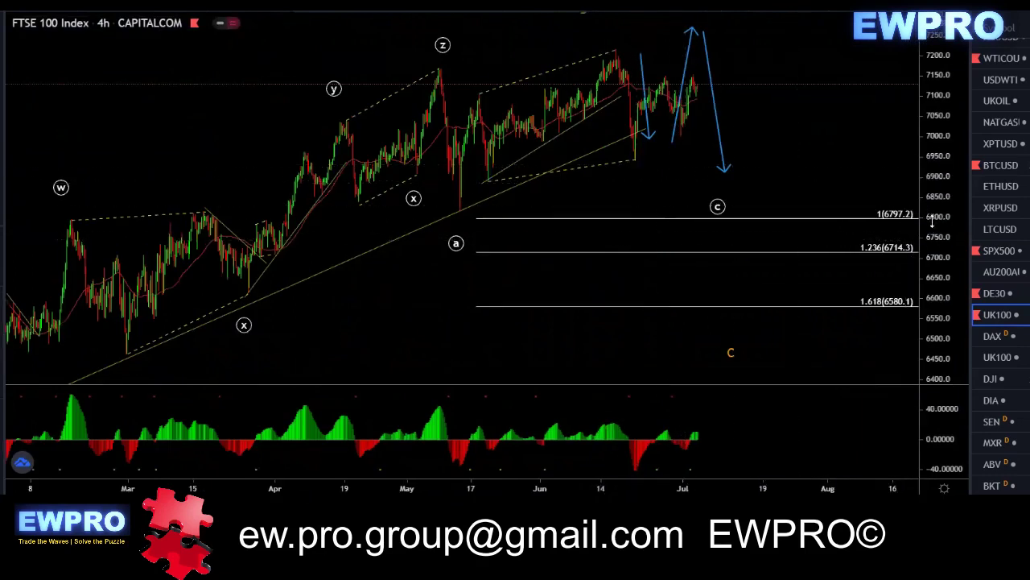
pyautogui.moveTo(932, 208); pyautogui.dragTo(933, 222)
pyautogui.moveTo(812, 164); pyautogui.dragTo(799, 198)
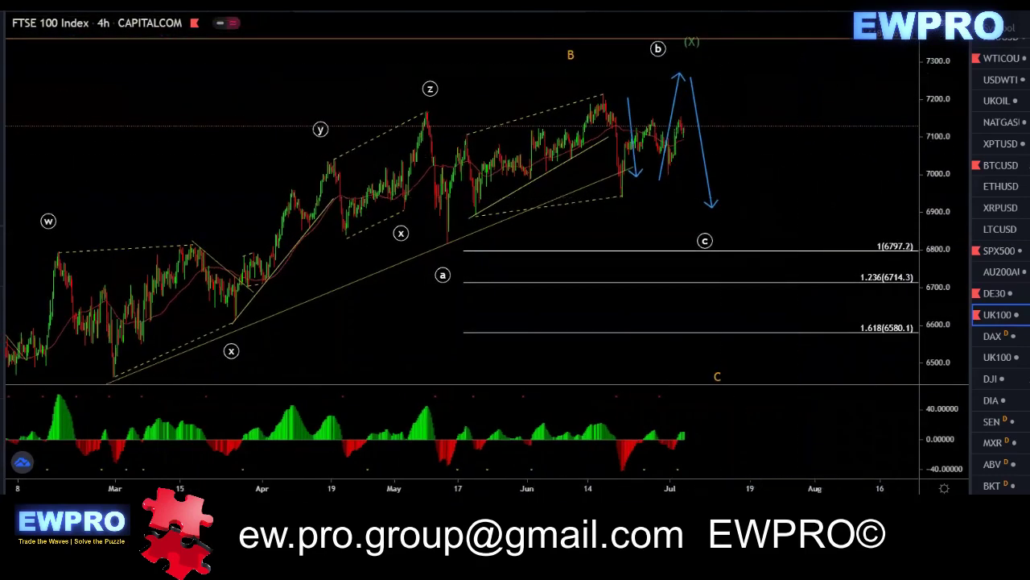
# Trace the FTSE swings after mid-May down to about 6900, up to about 7190 and down to about 6980.
pyautogui.moveTo(468, 138)
pyautogui.mouseDown()
pyautogui.moveTo(476, 184)
pyautogui.moveTo(505, 178)
pyautogui.moveTo(599, 98)
pyautogui.moveTo(618, 183)
pyautogui.mouseUp()
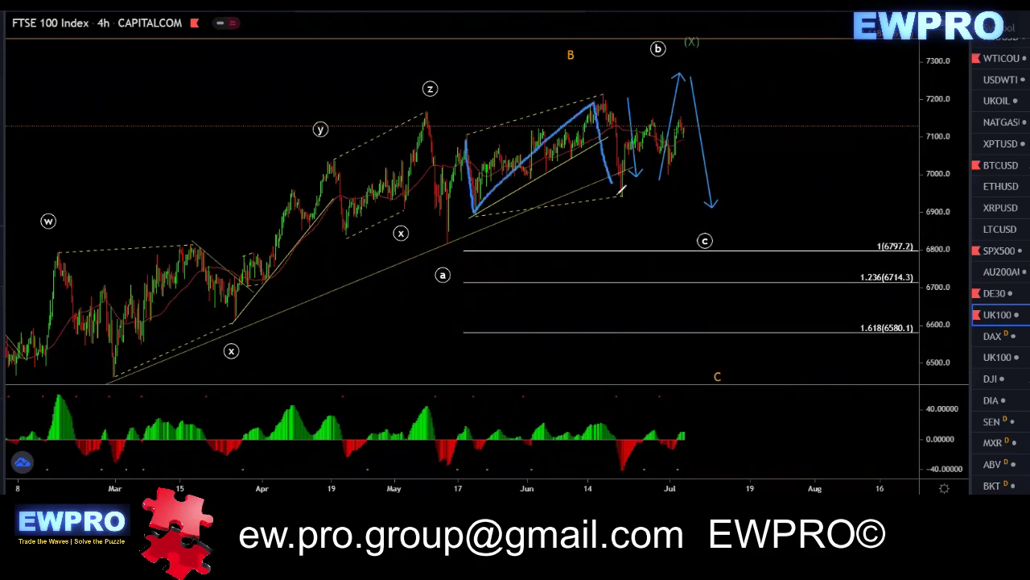